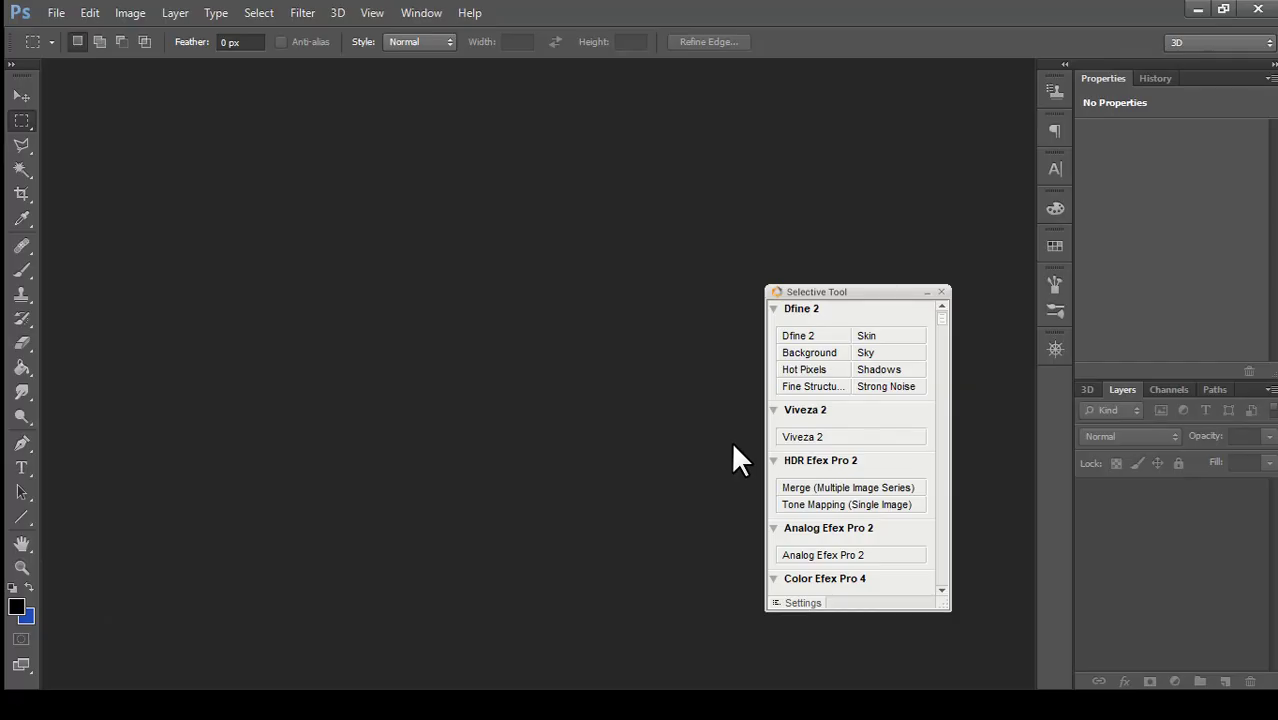
- Close the Selective Tool panel and create a new blank white Untitled-1 document
left_click(941, 292)
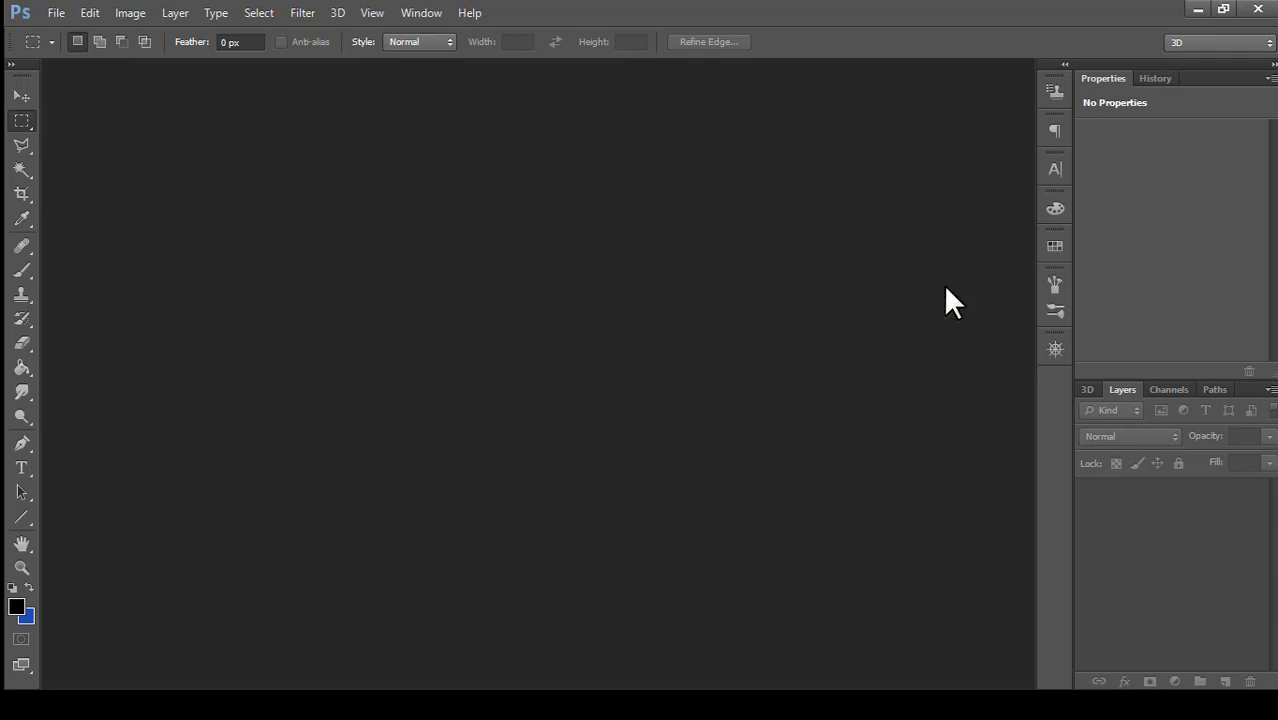
left_click(64, 10)
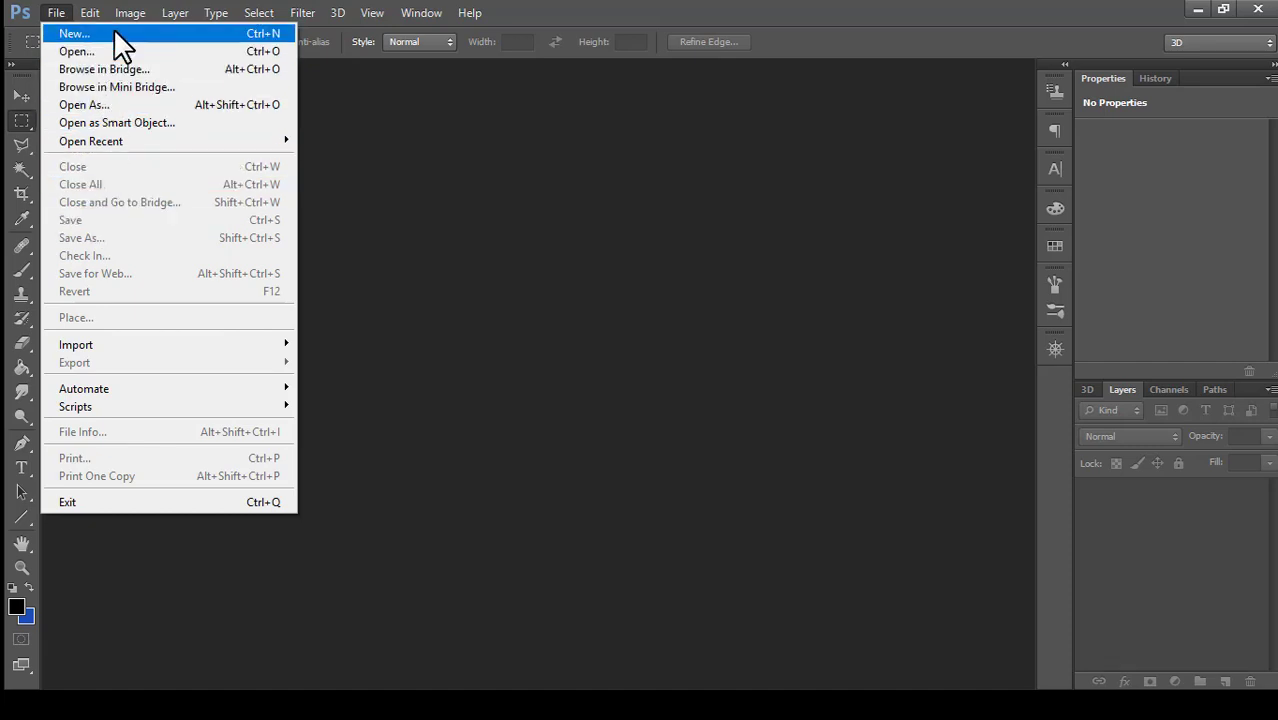
left_click(113, 30)
left_click(845, 212)
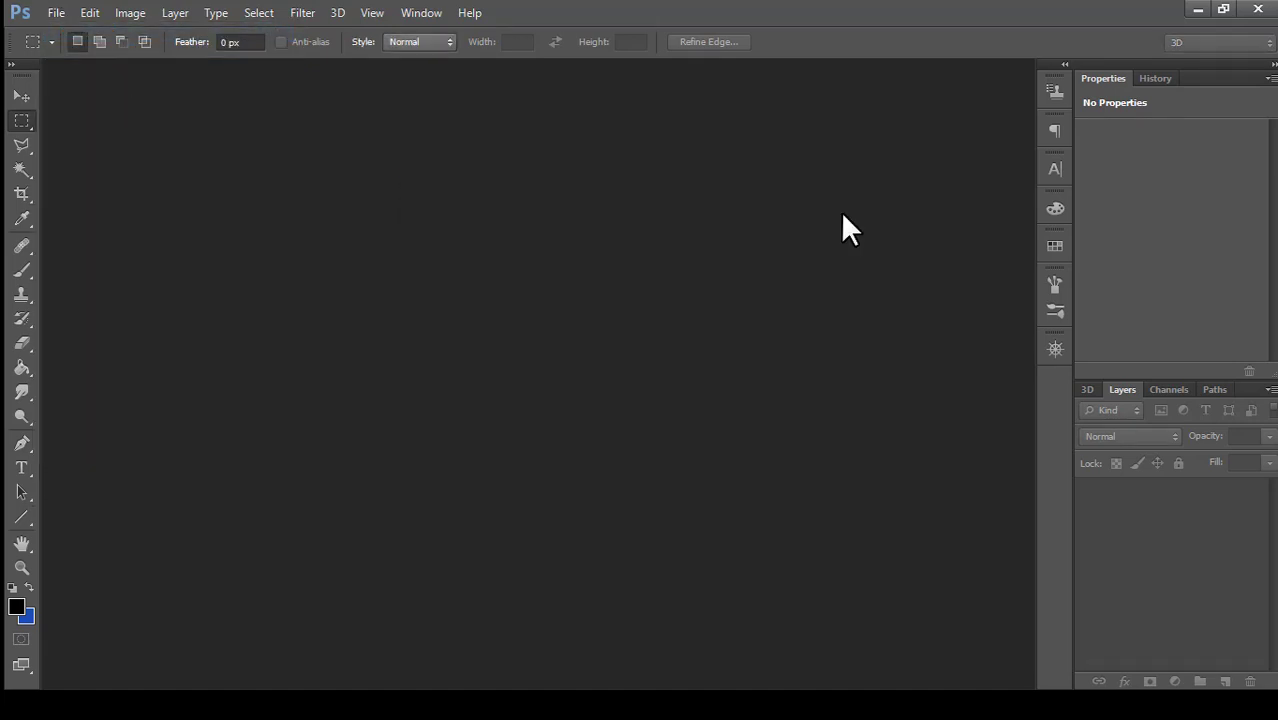
left_click(52, 13)
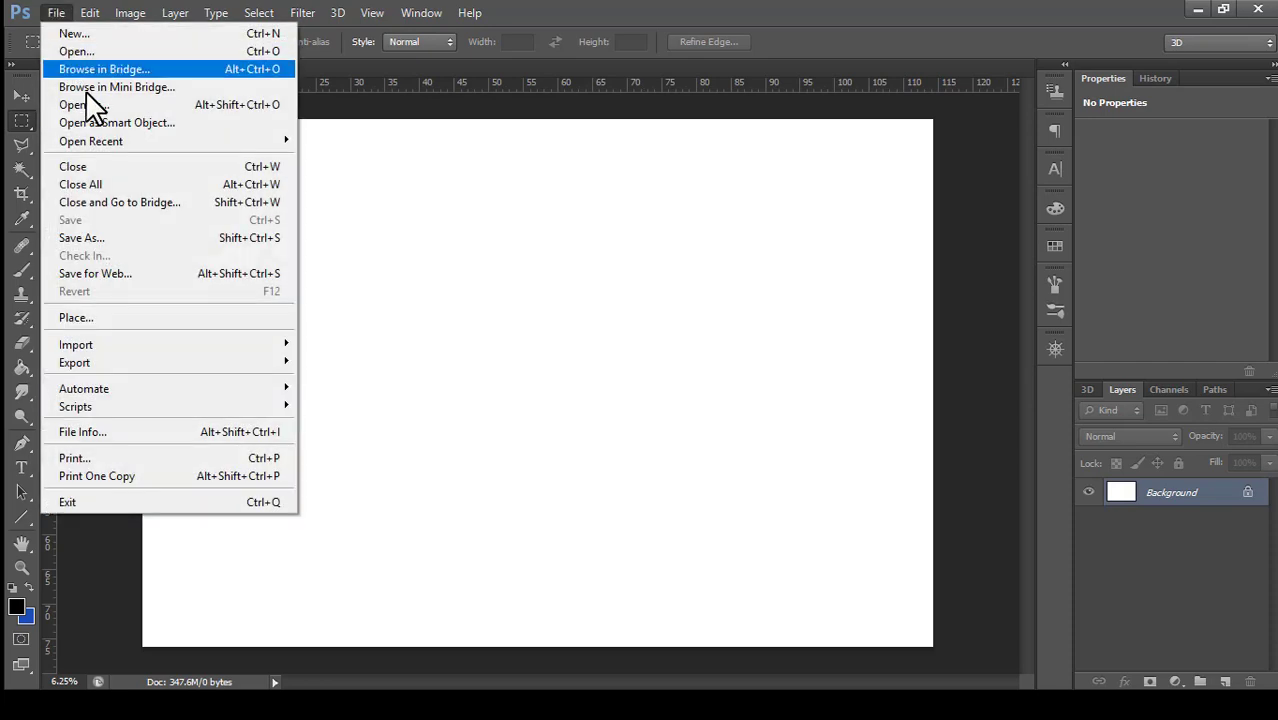
- Place the elegant-grey-illumination JPG and scale it to about 266% to cover the canvas
left_click(143, 317)
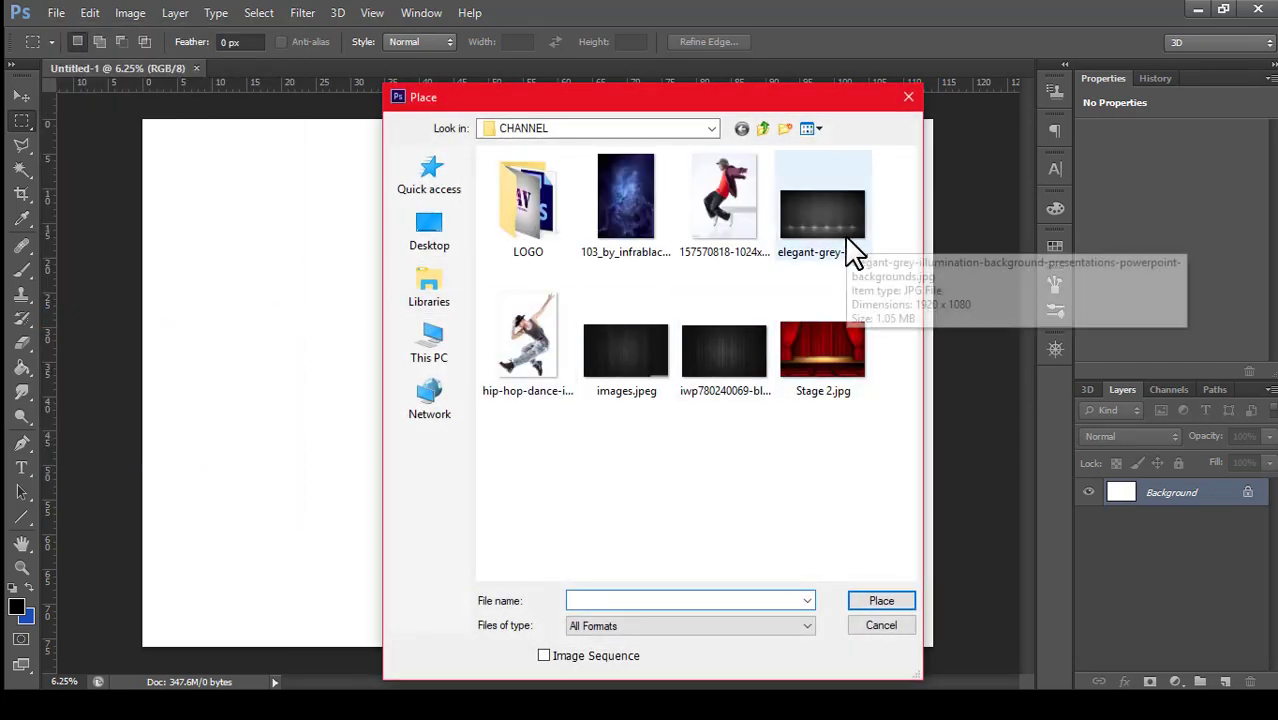
left_click(858, 310)
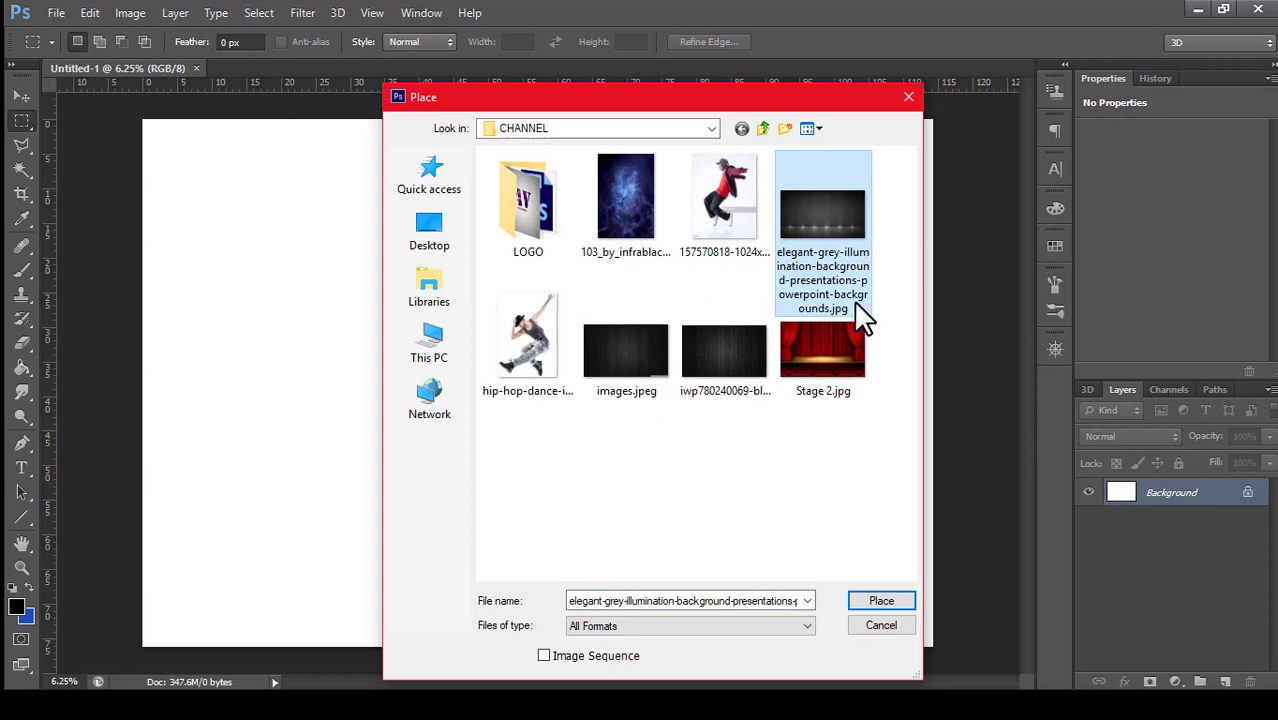
left_click(893, 610)
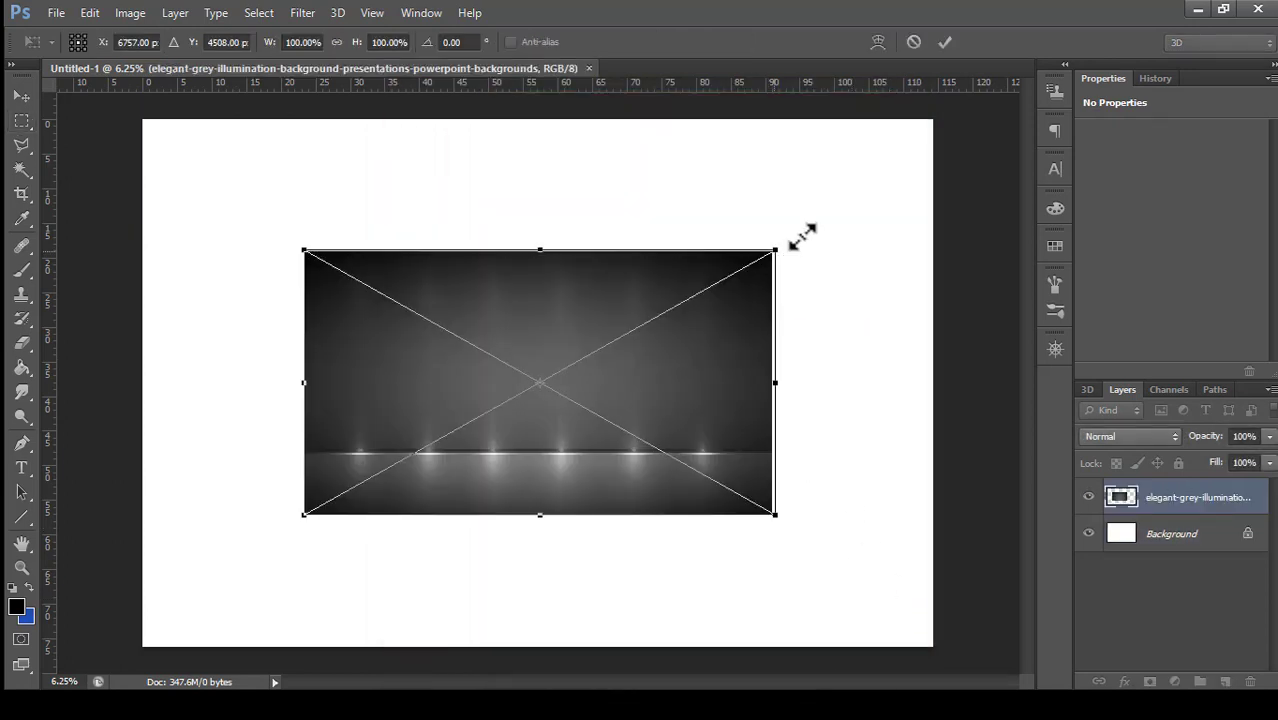
left_click_drag(803, 236, 985, 25)
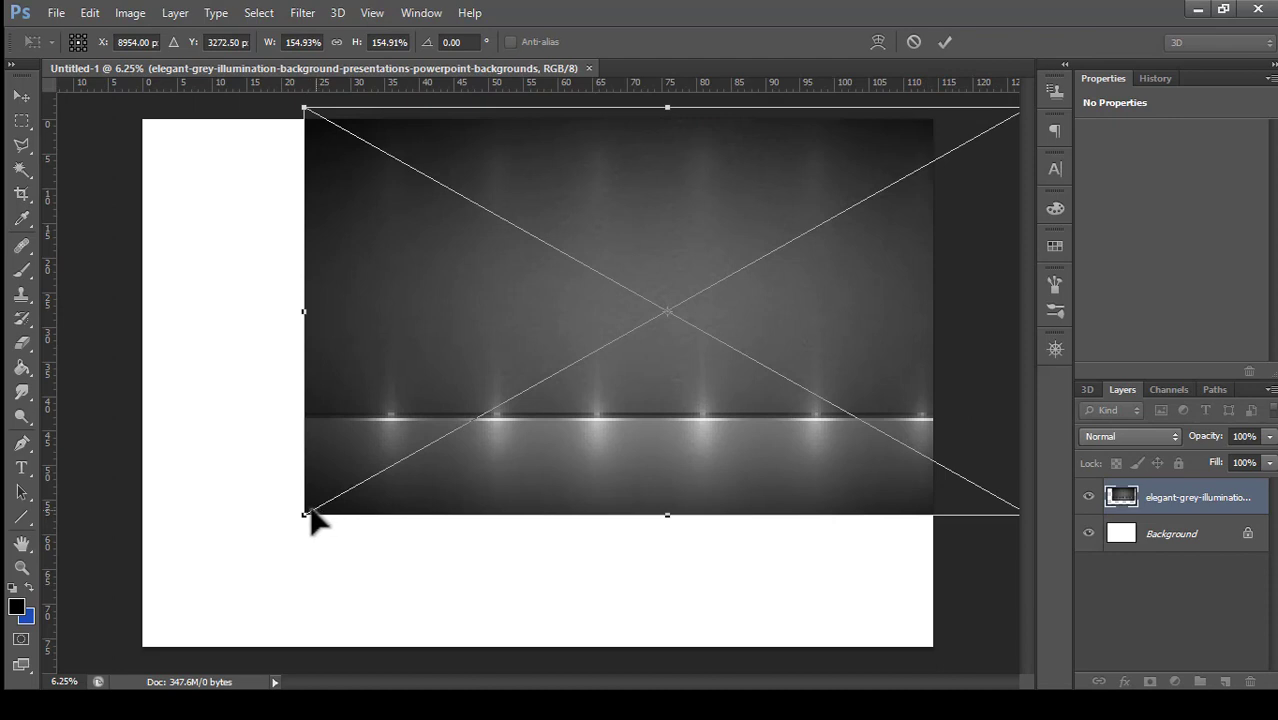
left_click_drag(304, 516, 70, 646)
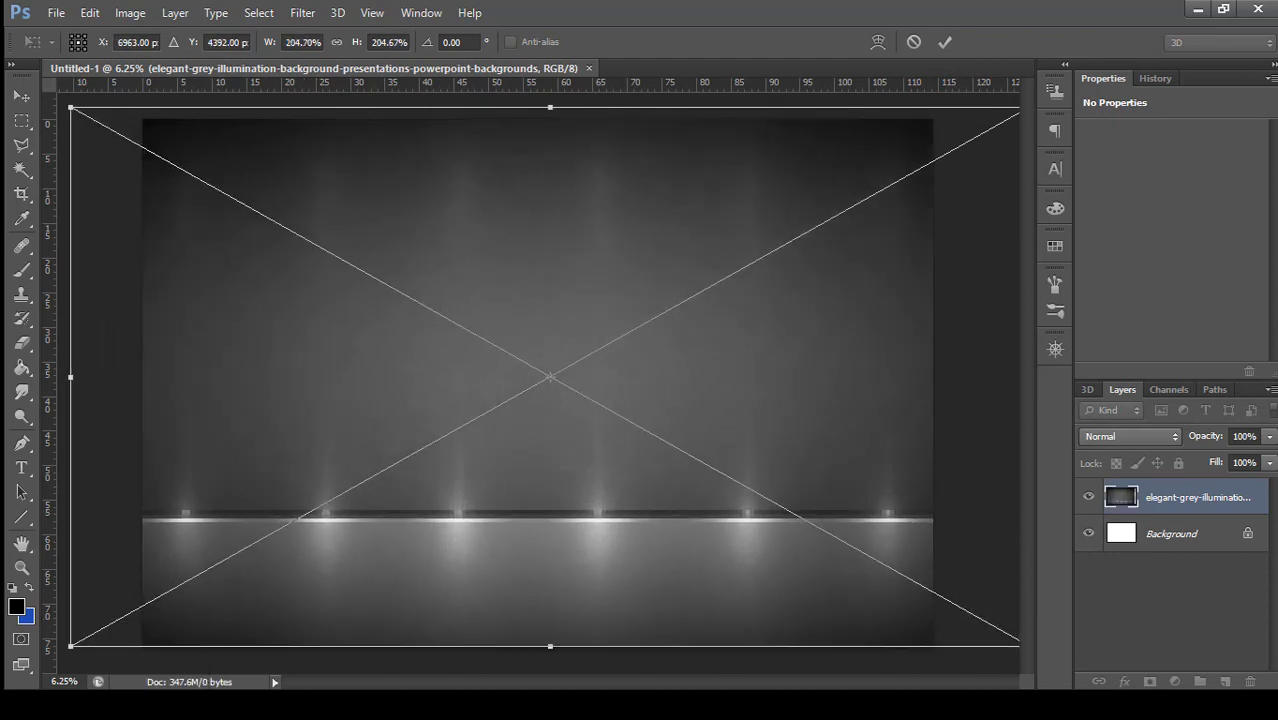
left_click_drag(70, 646, 26, 671)
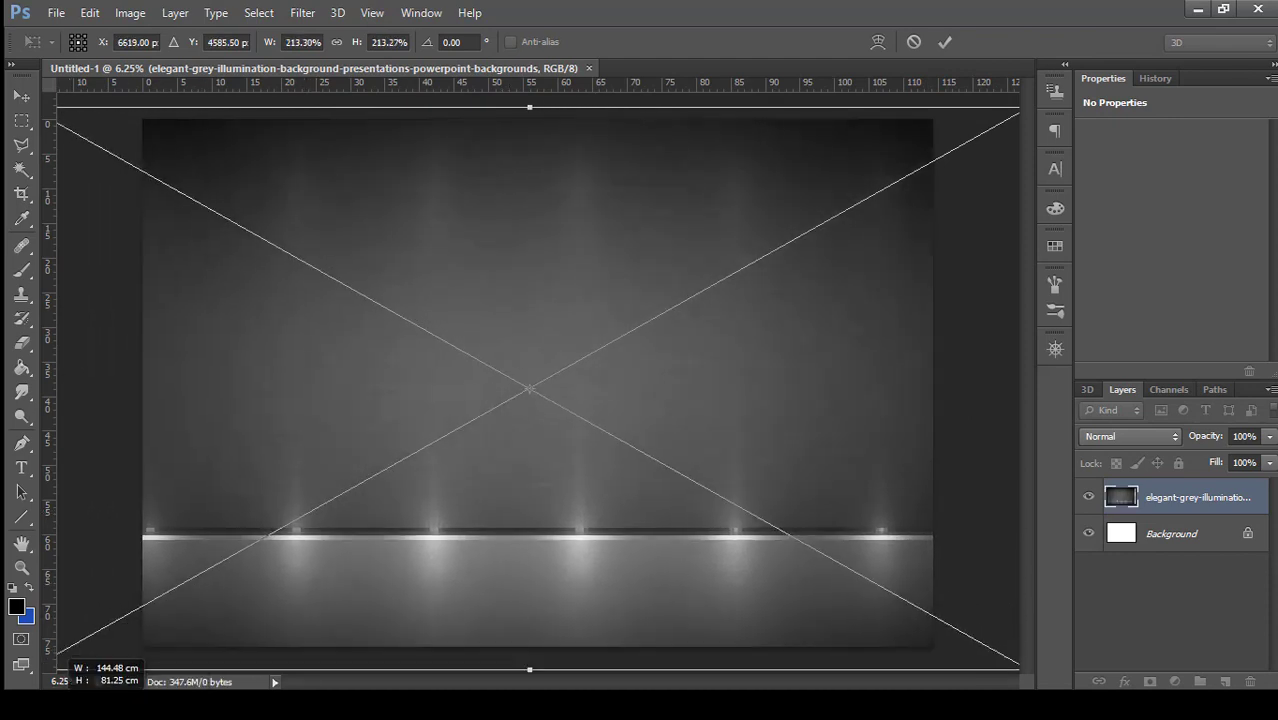
left_click_drag(300, 584, 703, 428)
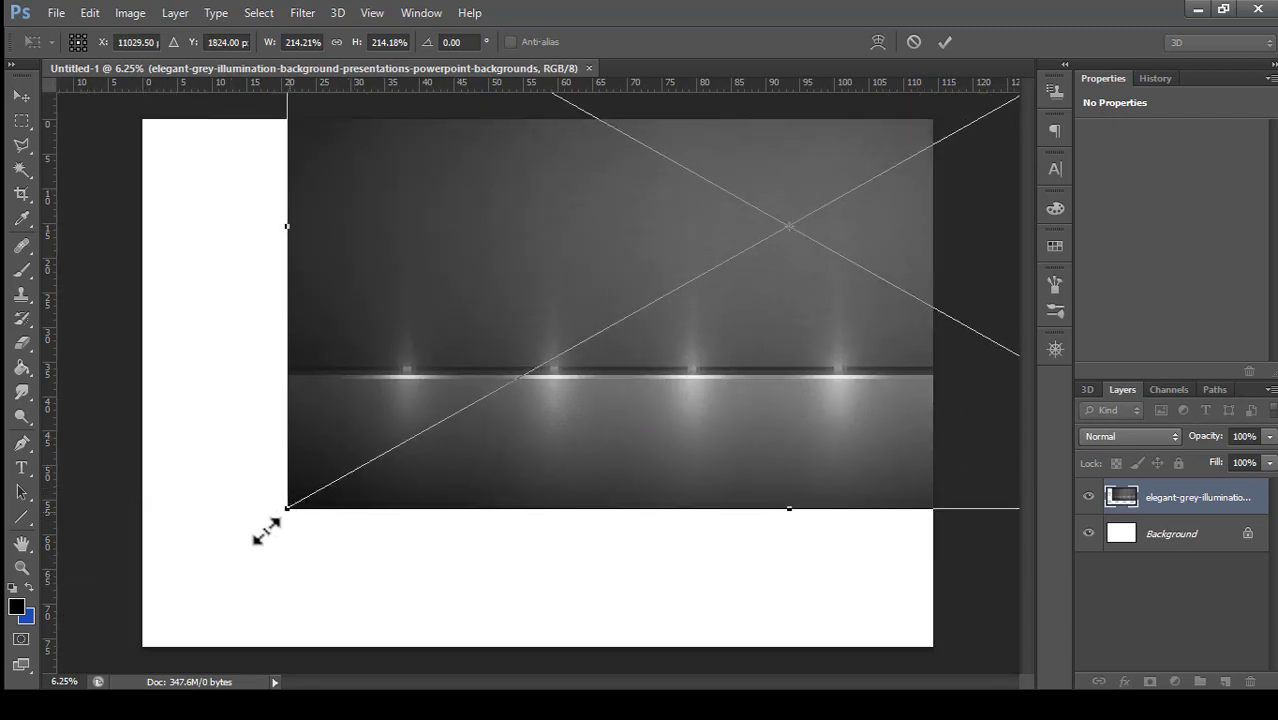
left_click_drag(272, 522, 57, 638)
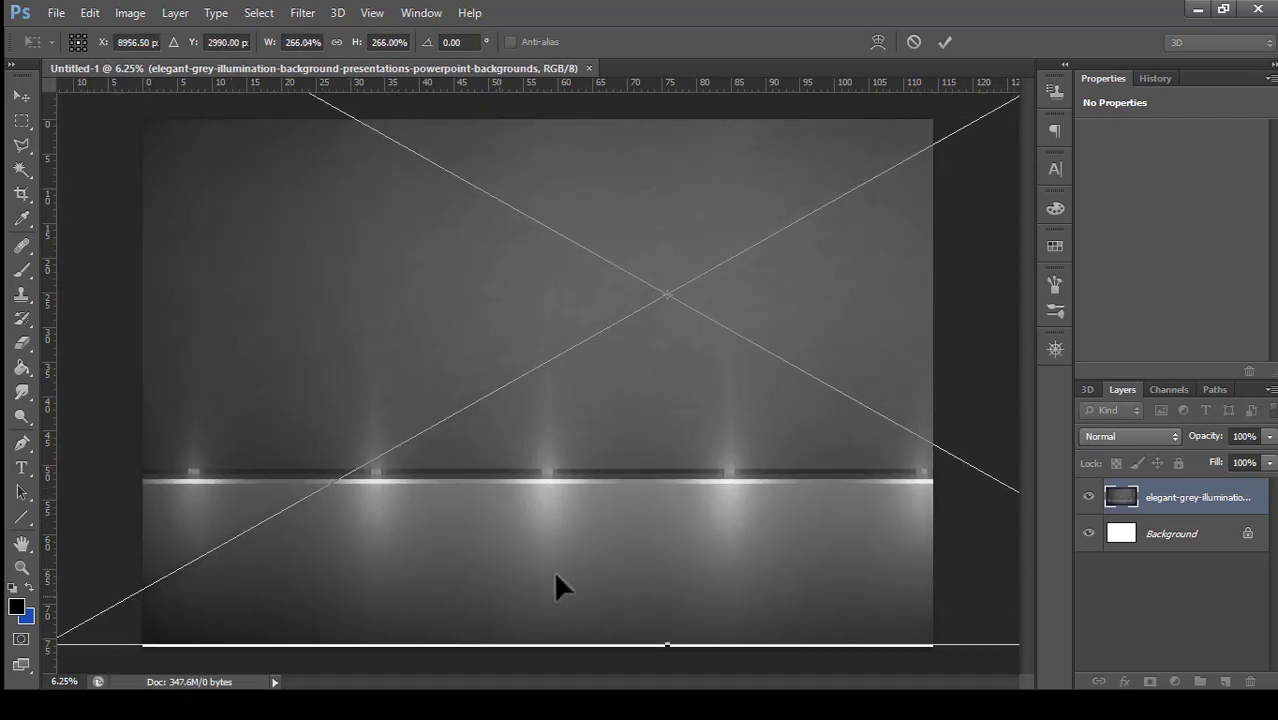
mouse_move(559, 584)
left_mouse_down()
mouse_move(605, 592)
mouse_move(604, 566)
left_mouse_up()
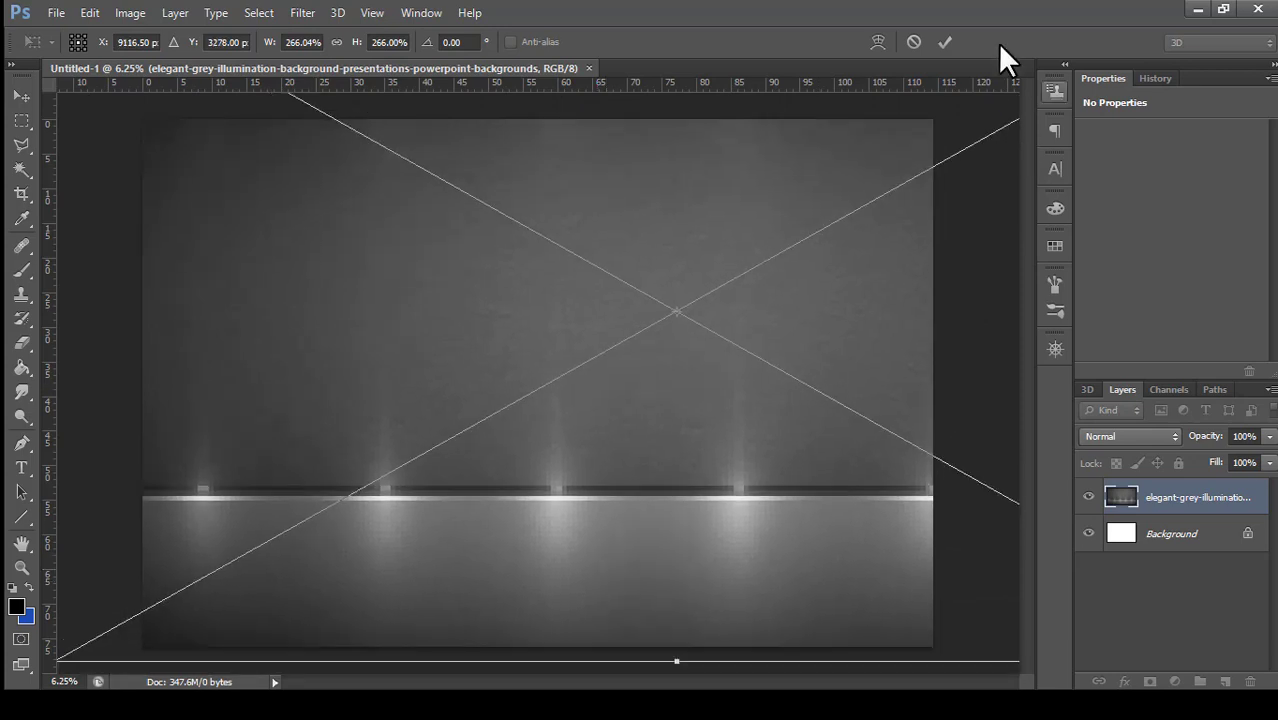
left_click(945, 38)
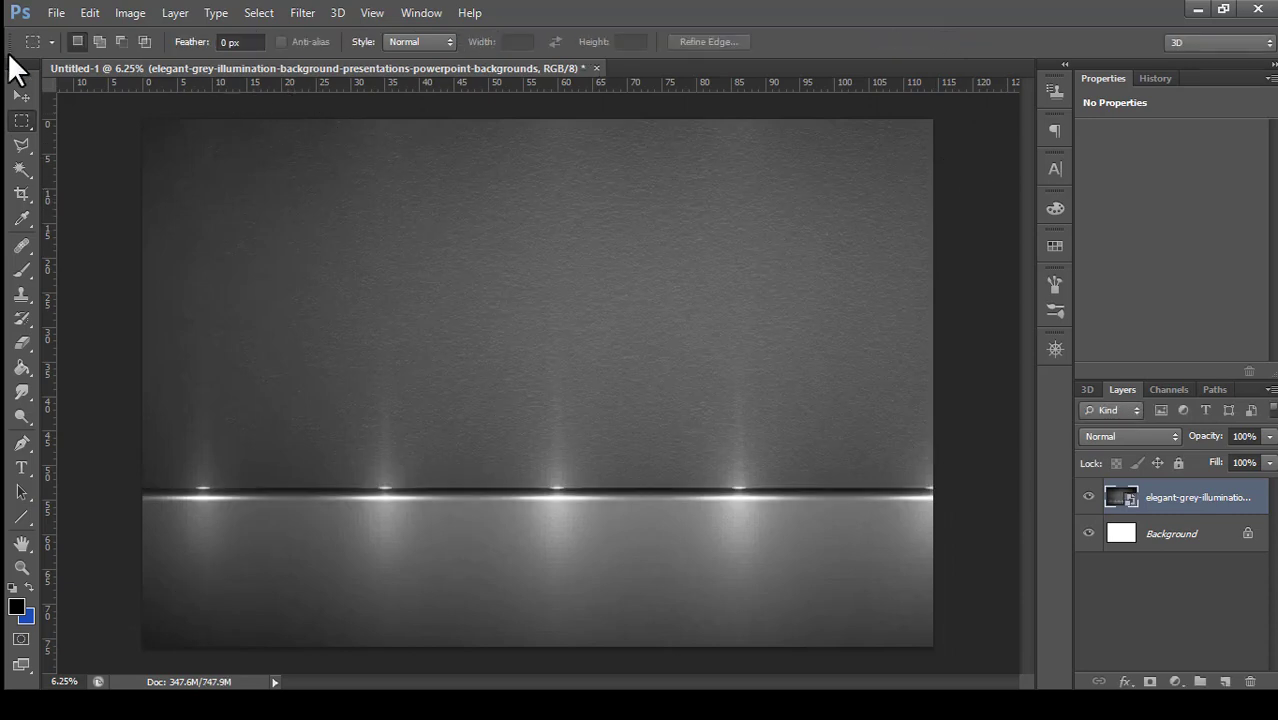
- Rasterize the grey layer and place the iwp780240069 black wooden wallpaper image
right_click(1210, 500)
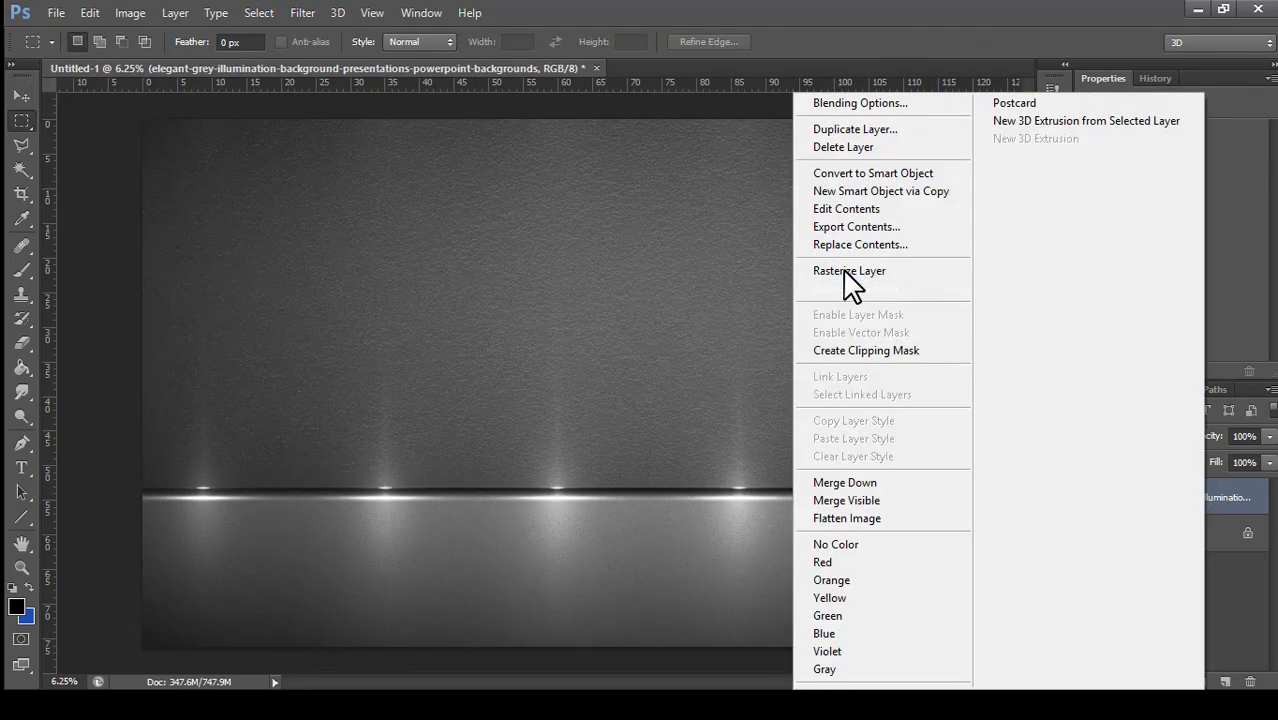
left_click(849, 271)
left_click(57, 14)
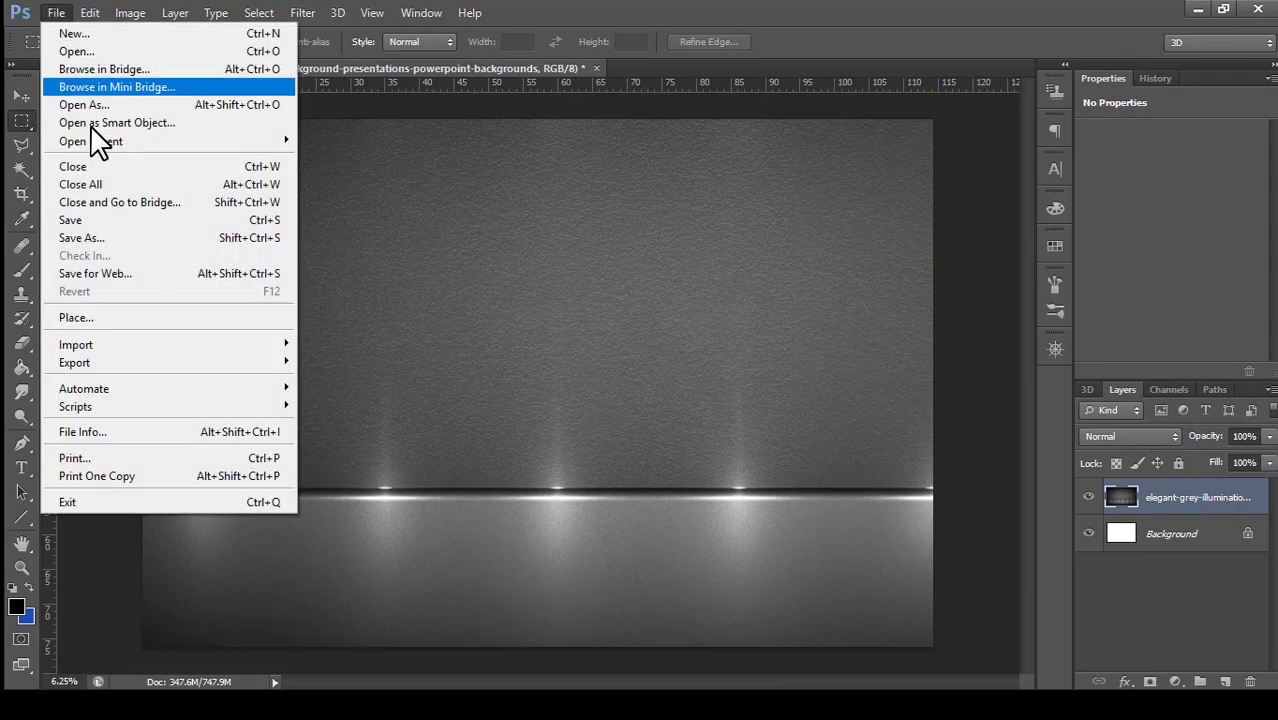
left_click(131, 322)
left_click(724, 352)
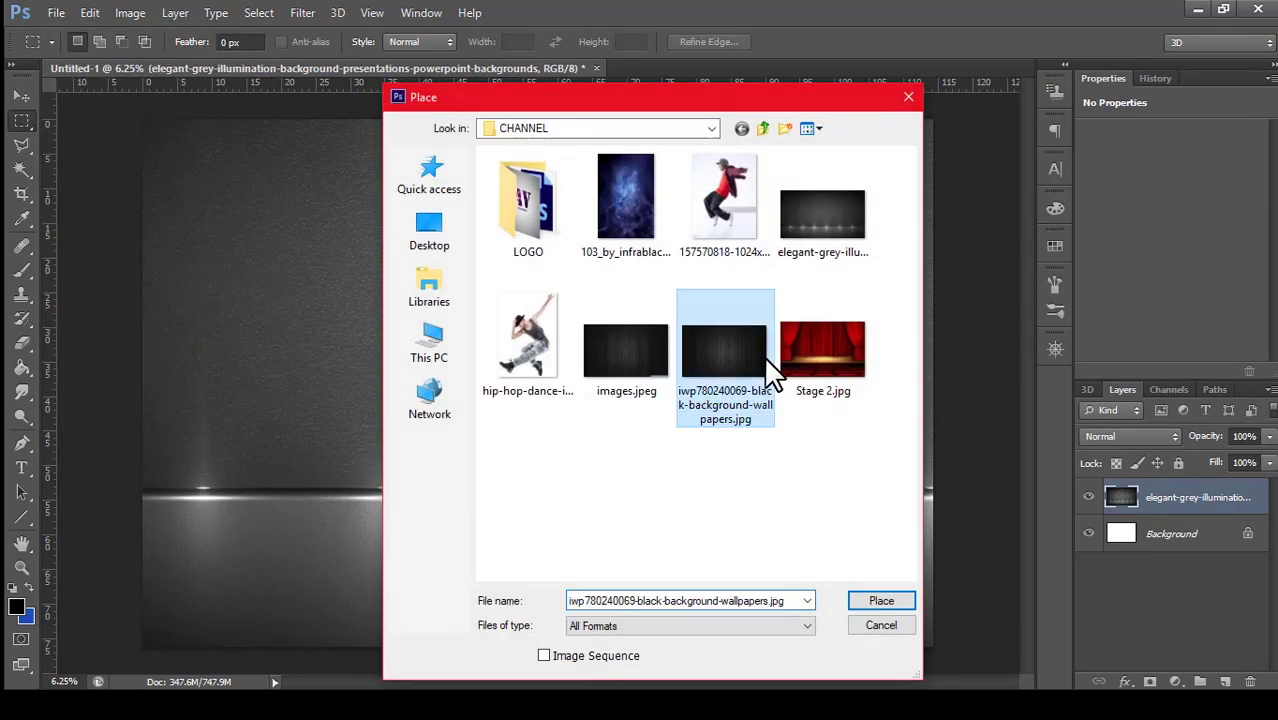
left_click(879, 580)
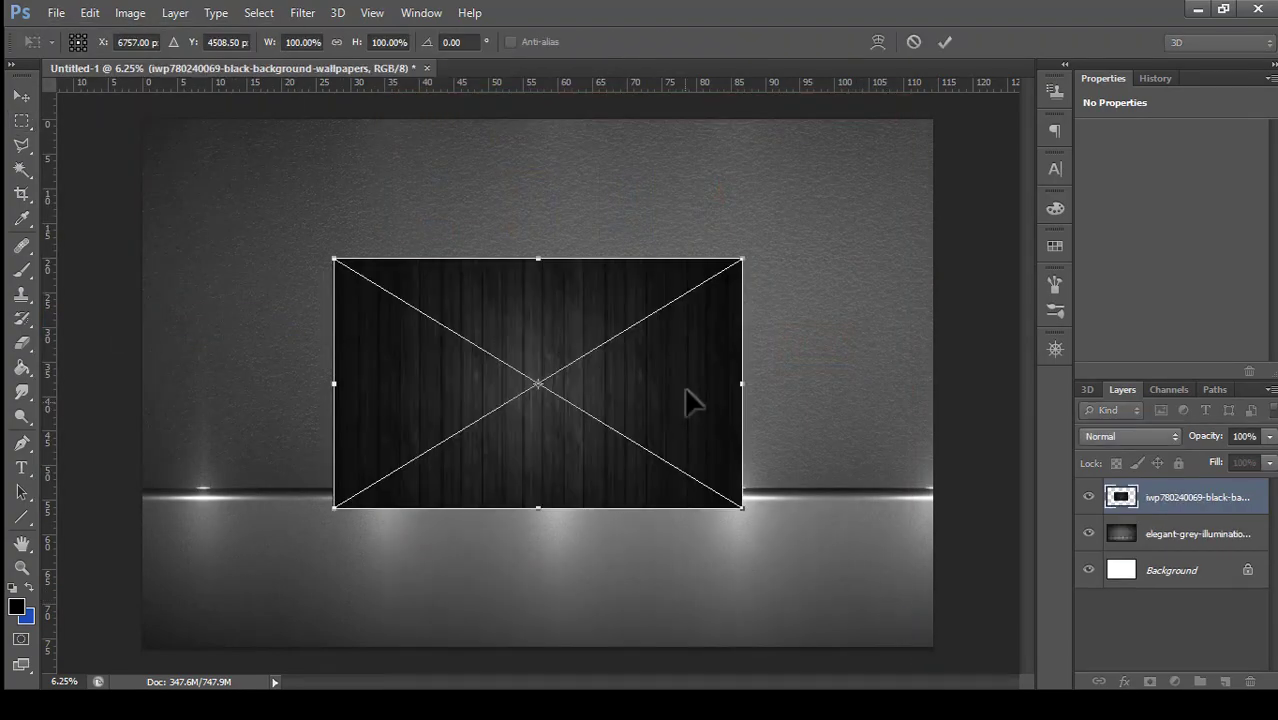
- Scale the wallpaper to about 205% and raise it so the lit floor shows
left_click_drag(537, 291, 485, 250)
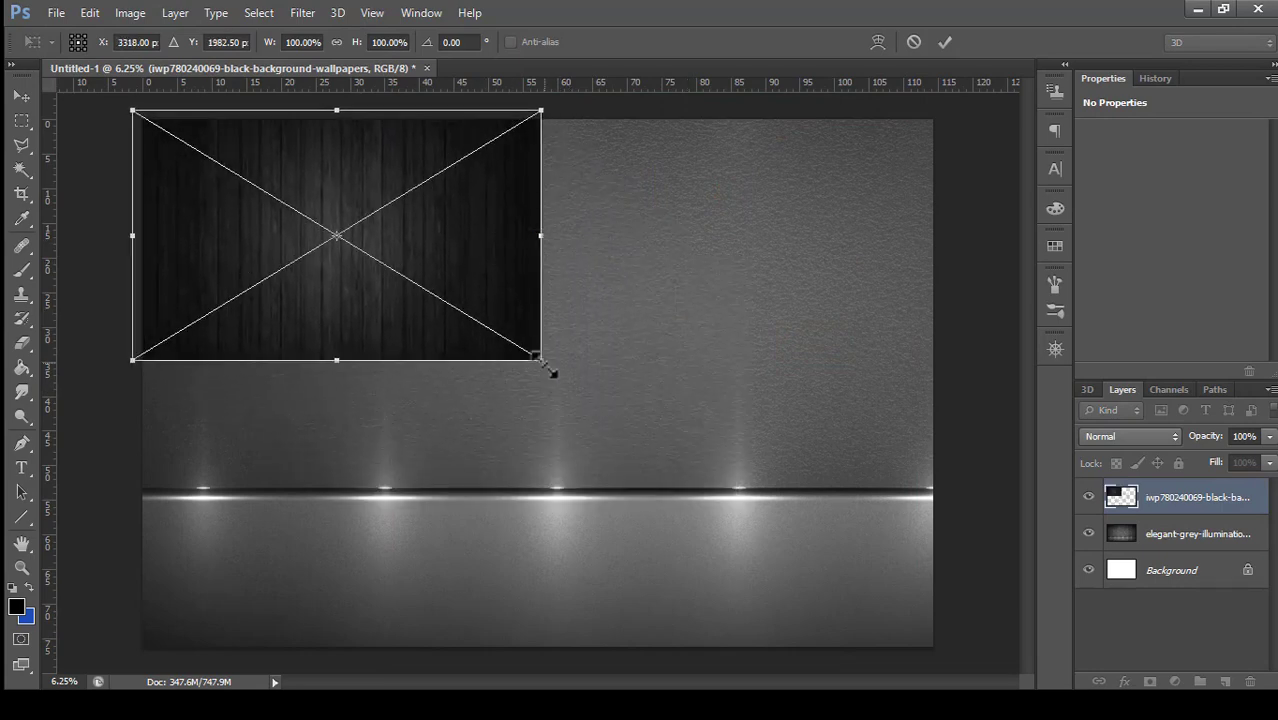
left_click_drag(548, 366, 1018, 536)
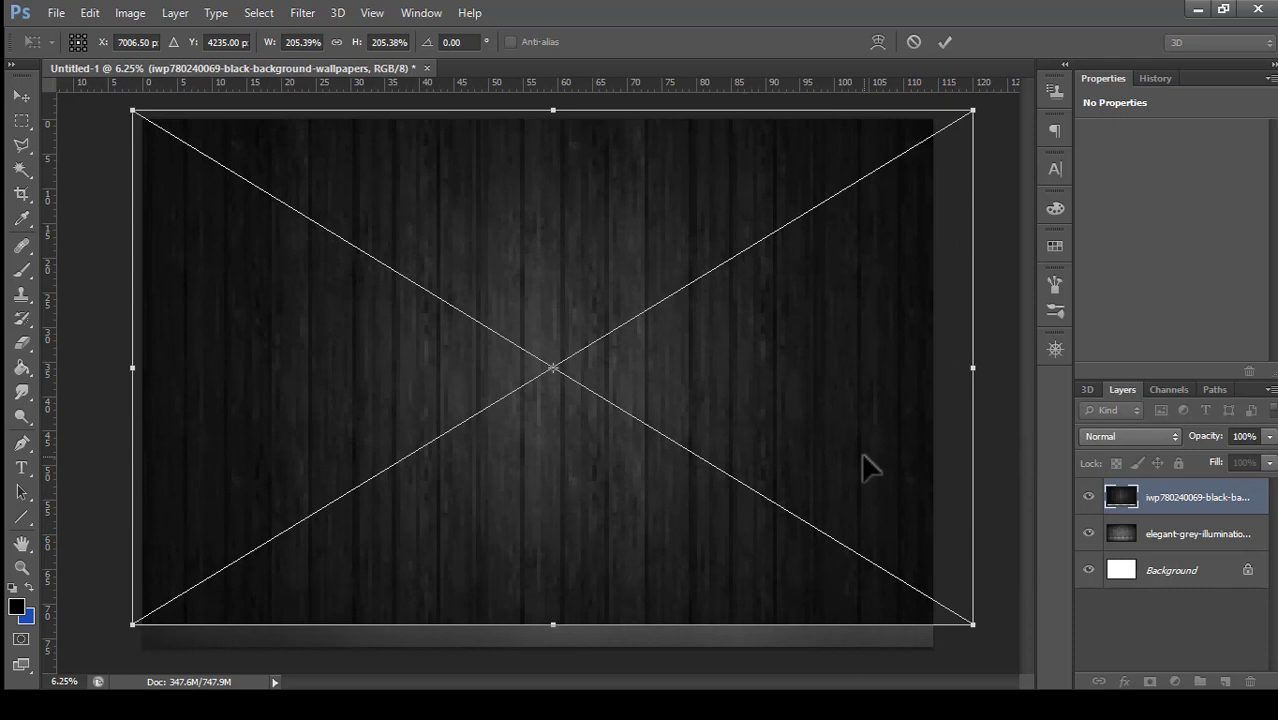
mouse_move(862, 455)
left_mouse_down()
mouse_move(859, 300)
mouse_move(860, 318)
left_mouse_up()
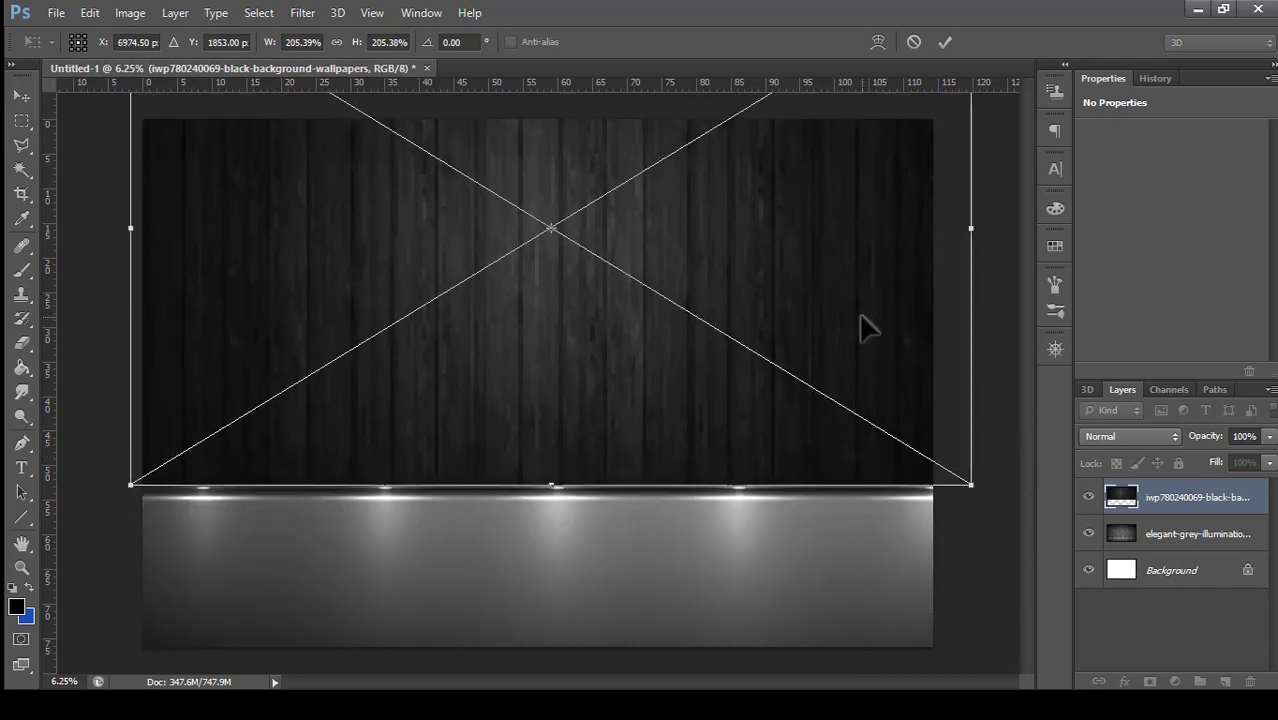
key("Down")
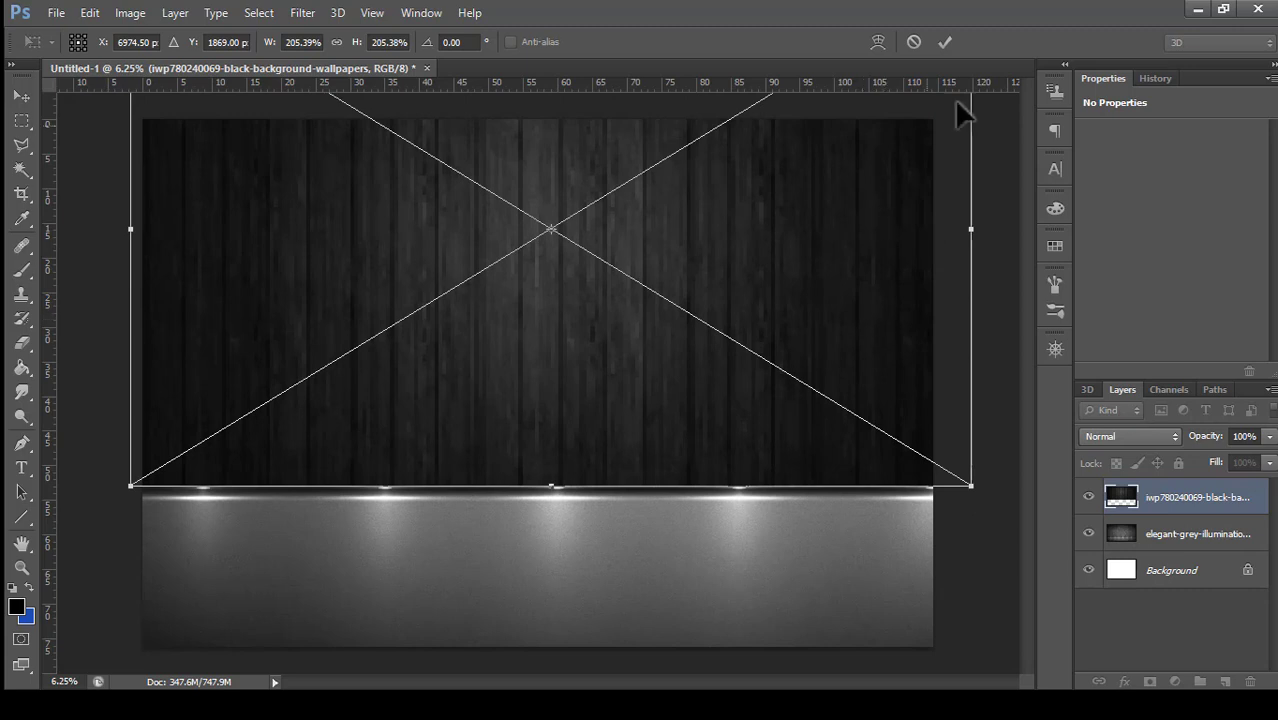
left_click(946, 42)
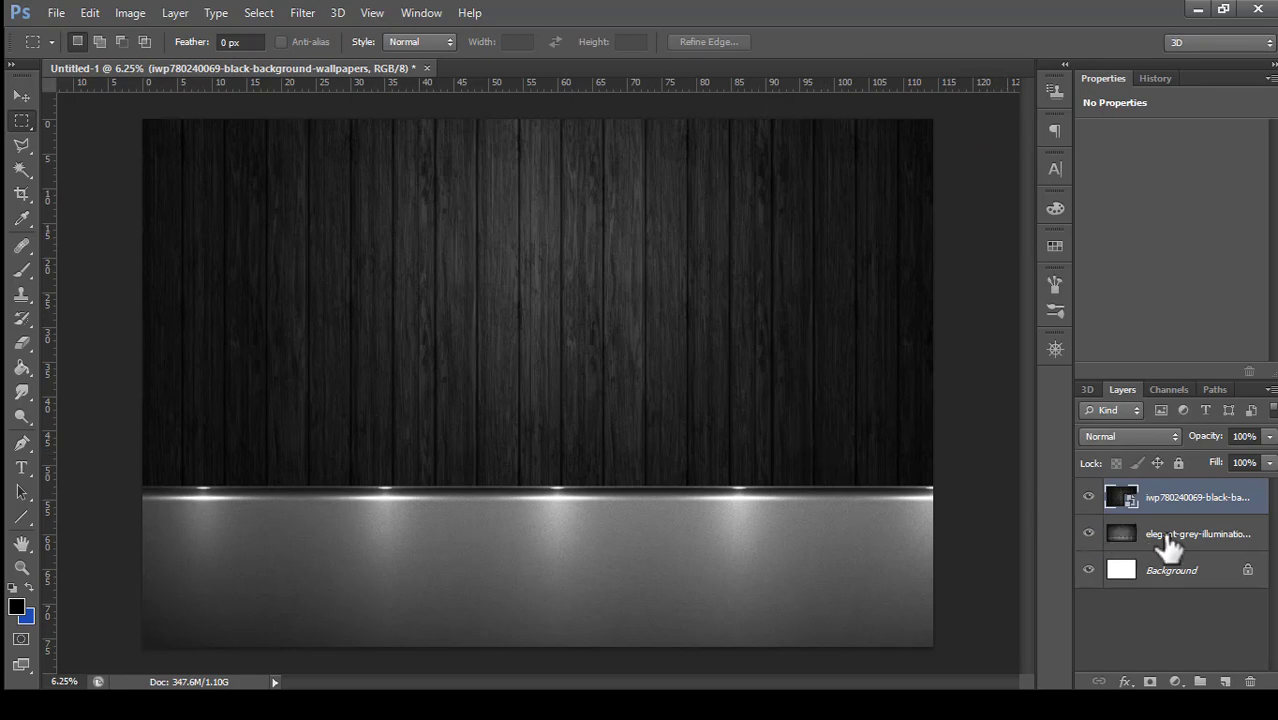
- Rasterize the wood wallpaper layer and set its blend mode to Linear Dodge (Add)
right_click(1140, 503)
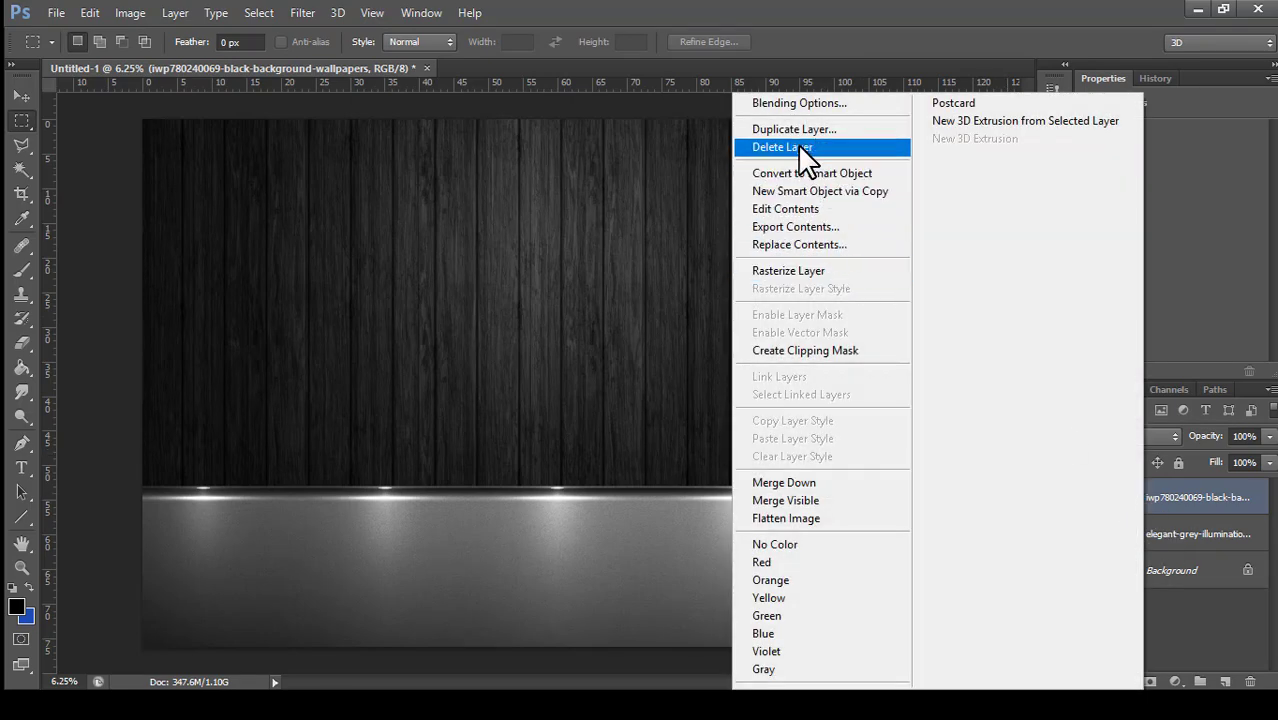
left_click(826, 270)
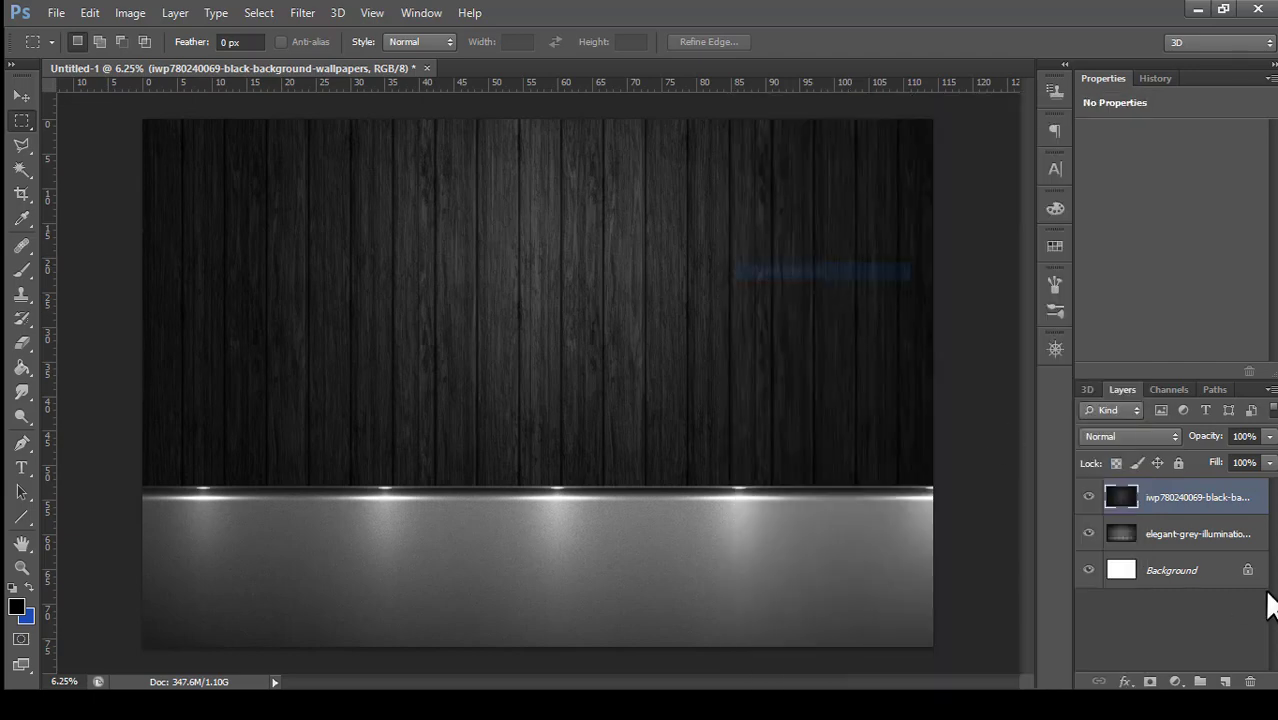
left_click(1141, 436)
left_click(1099, 186)
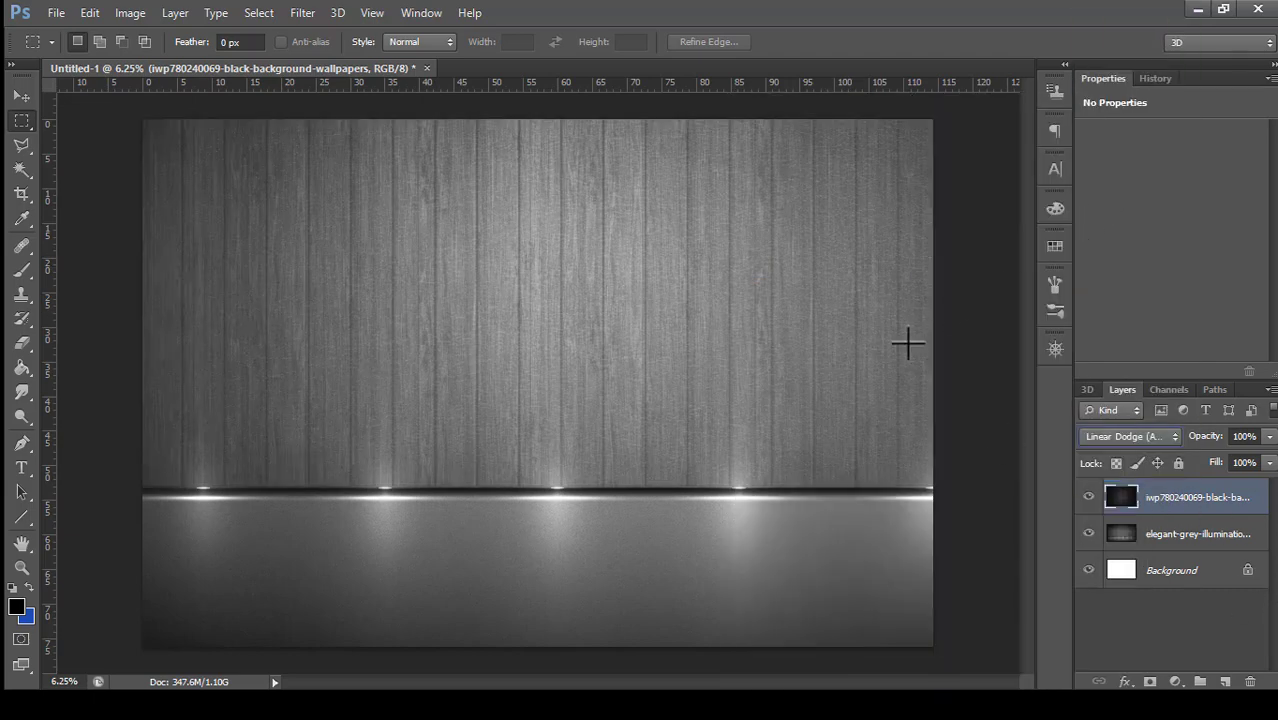
key("ctrl+minus")
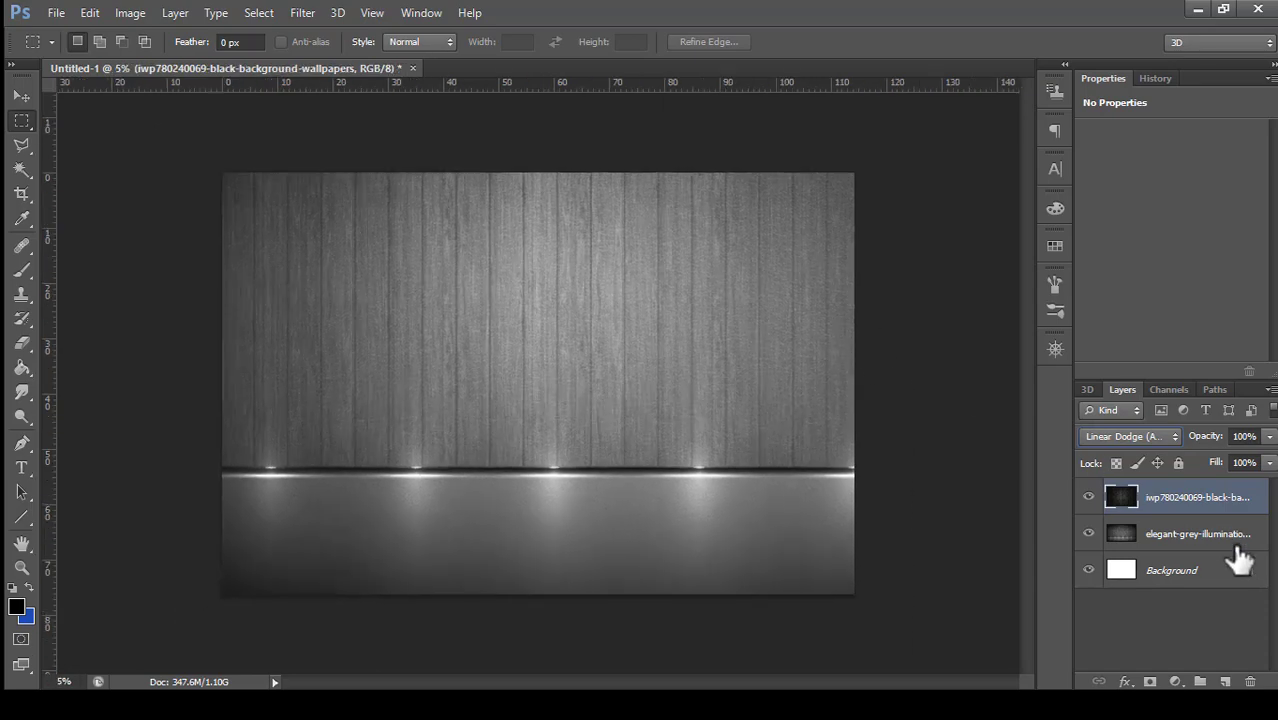
- Set the grey illumination layer to Multiply, then reselect the wallpaper layer
left_click(1230, 534)
left_click(1123, 436)
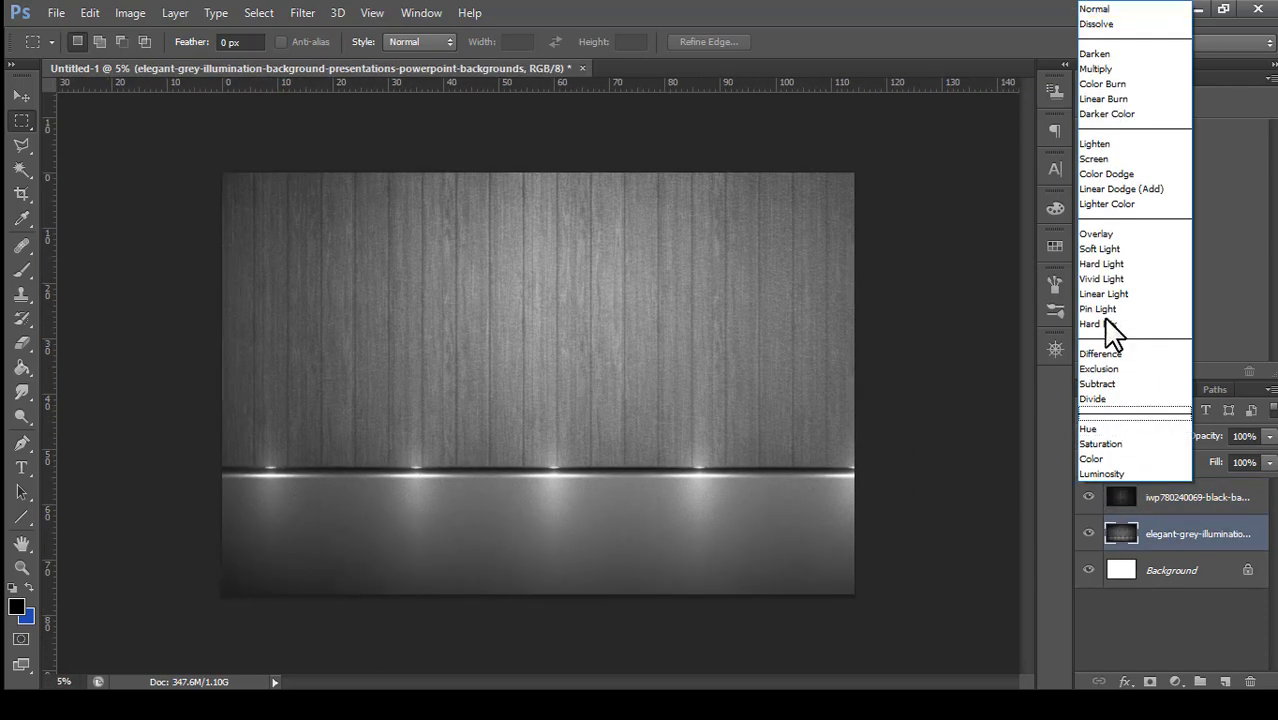
left_click(1113, 68)
left_click(1205, 500)
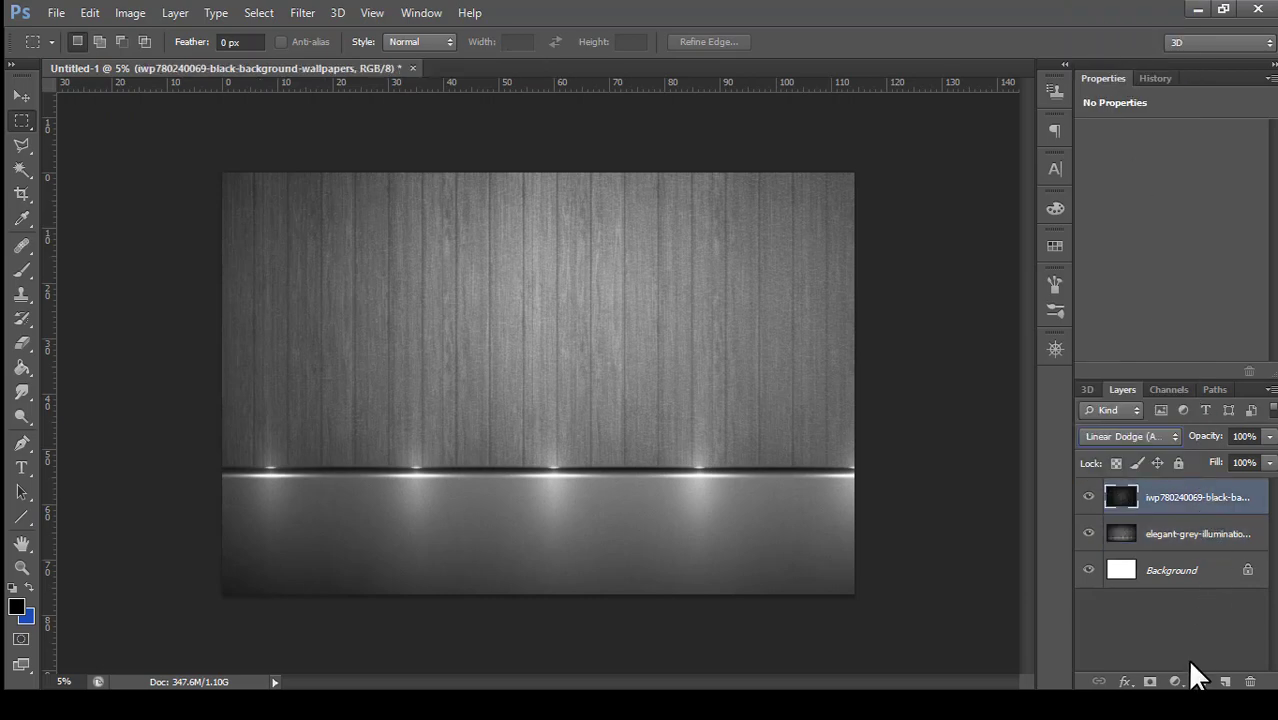
left_click(1224, 681)
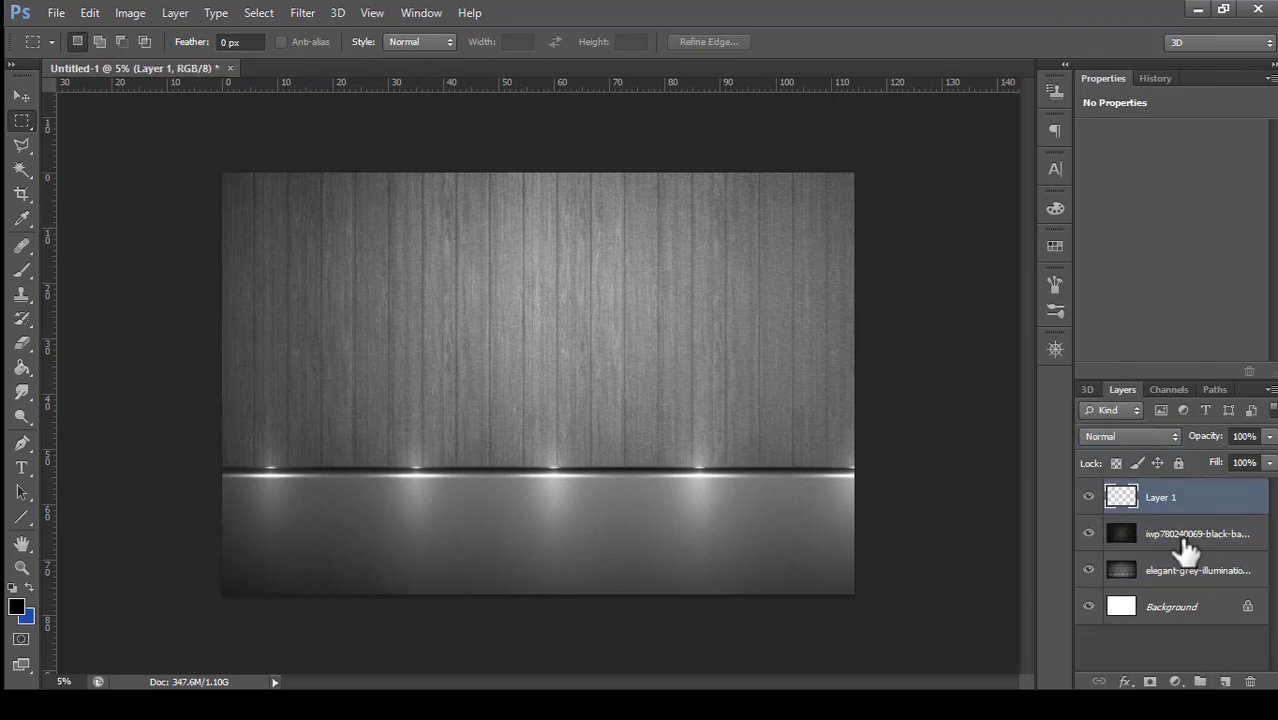
key("ctrl+z")
- Add a Levels adjustment layer with midtones 1.06 and white input 247
left_click(1176, 681)
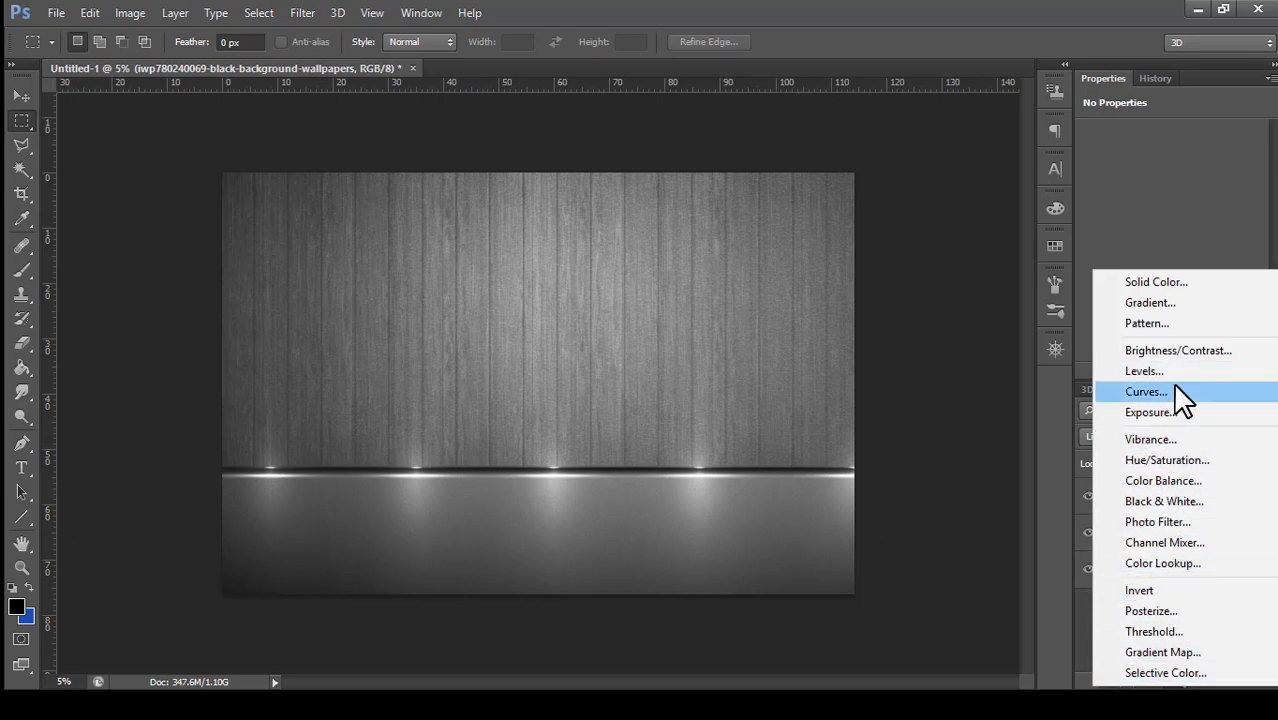
left_click(1144, 371)
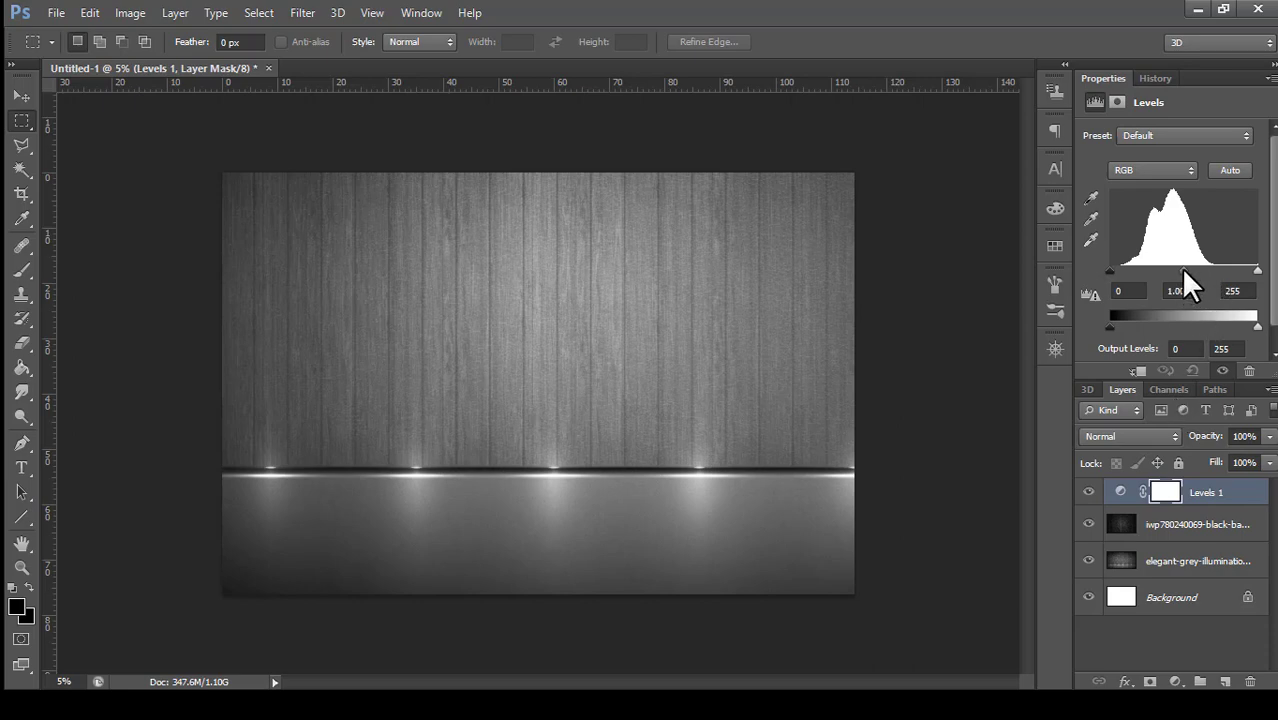
left_click_drag(1184, 284, 1204, 284)
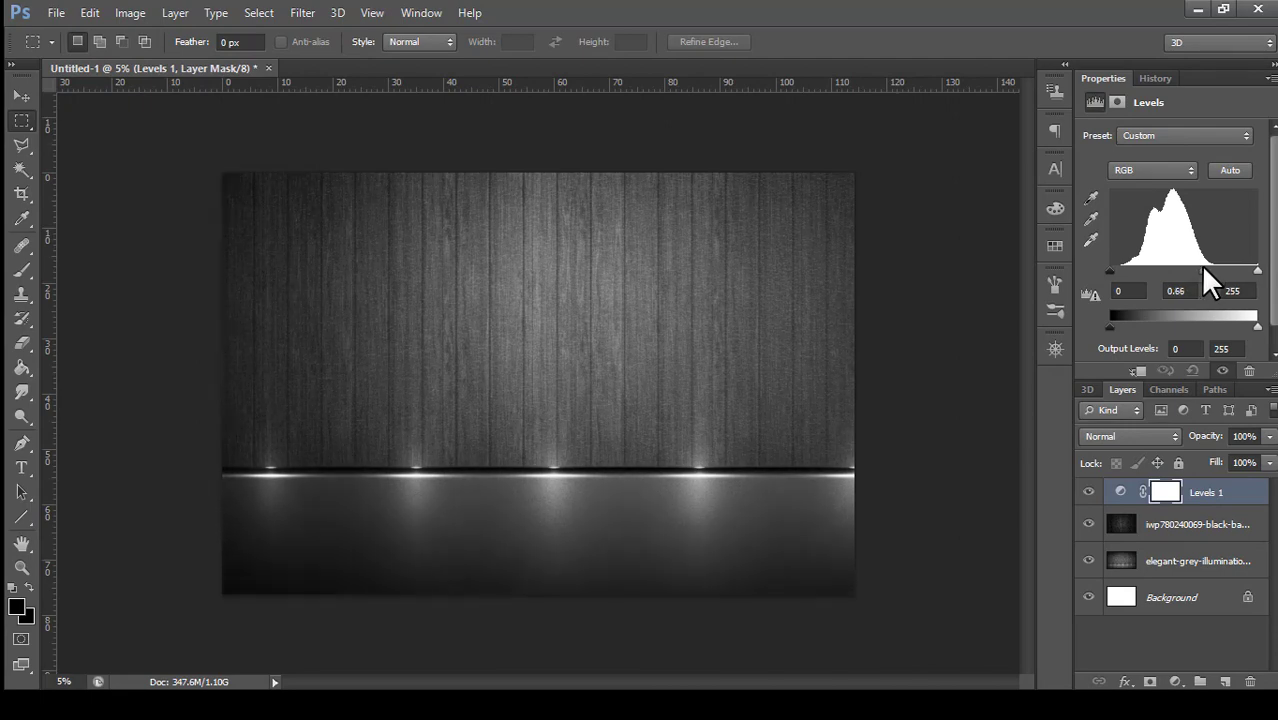
mouse_move(1205, 270)
left_mouse_down()
mouse_move(1257, 270)
mouse_move(1183, 282)
left_mouse_up()
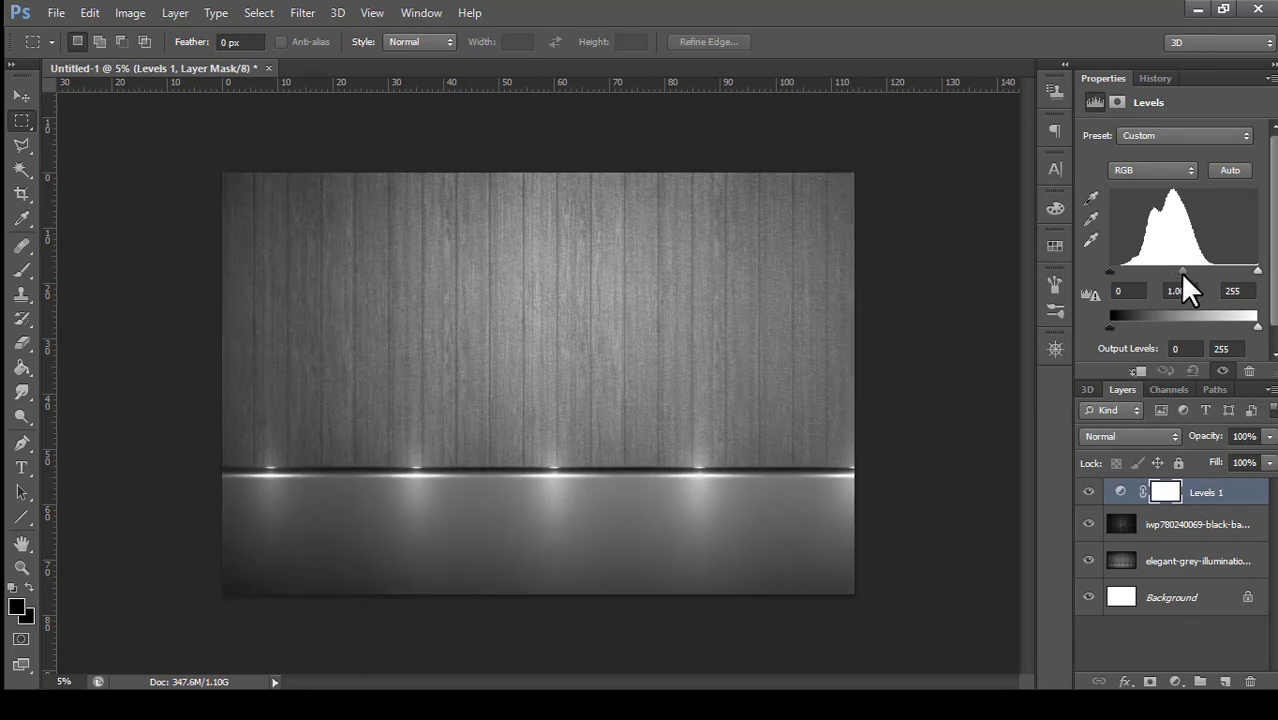
left_click(1189, 291)
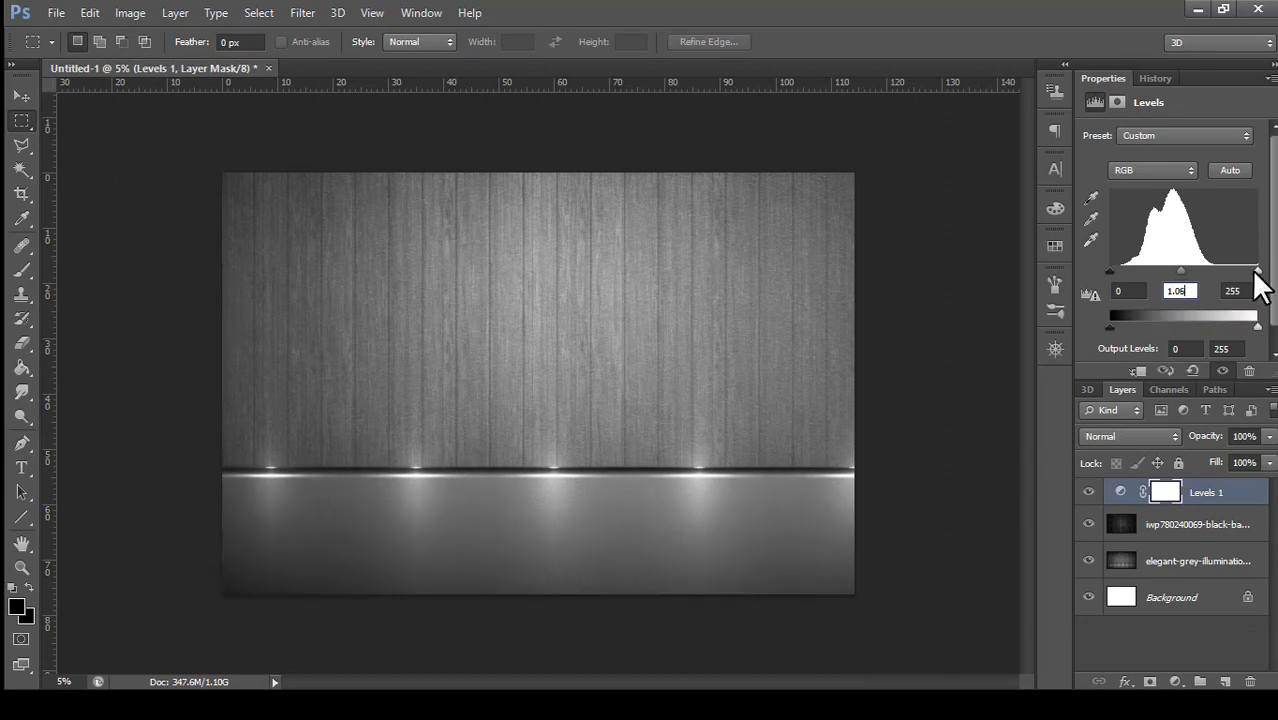
left_click_drag(1257, 271, 1238, 283)
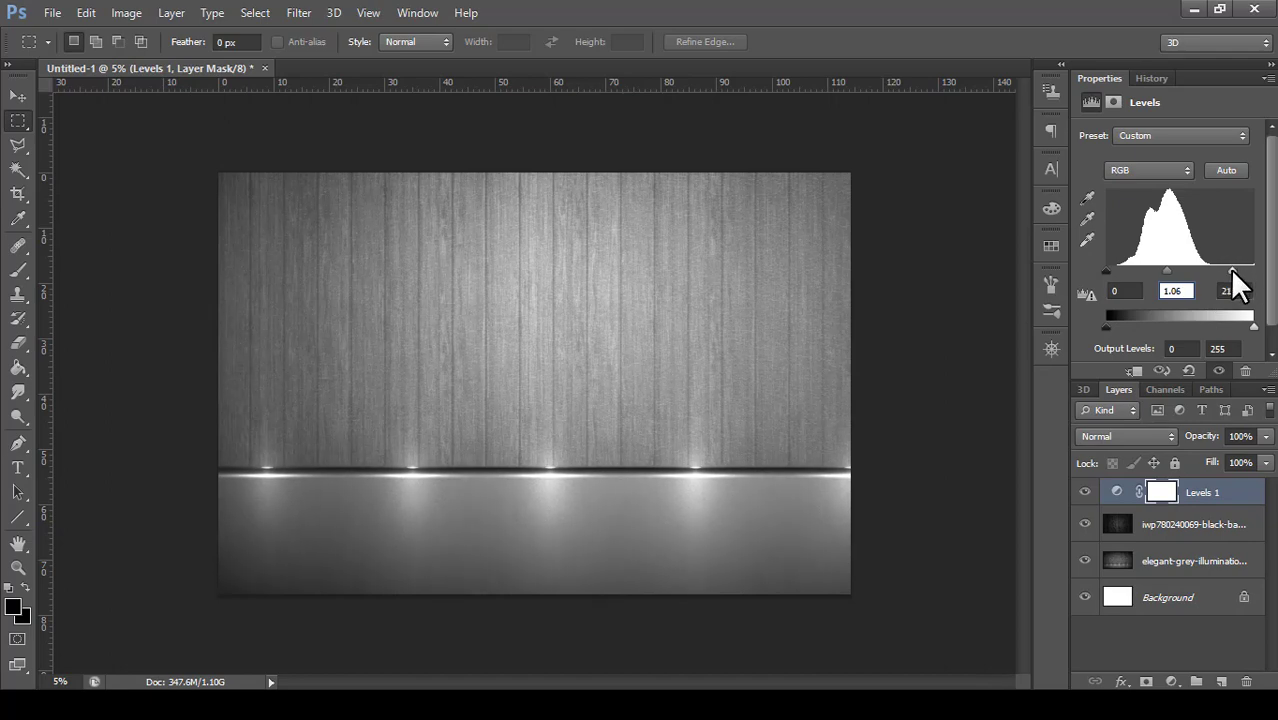
left_click_drag(1232, 270, 1246, 270)
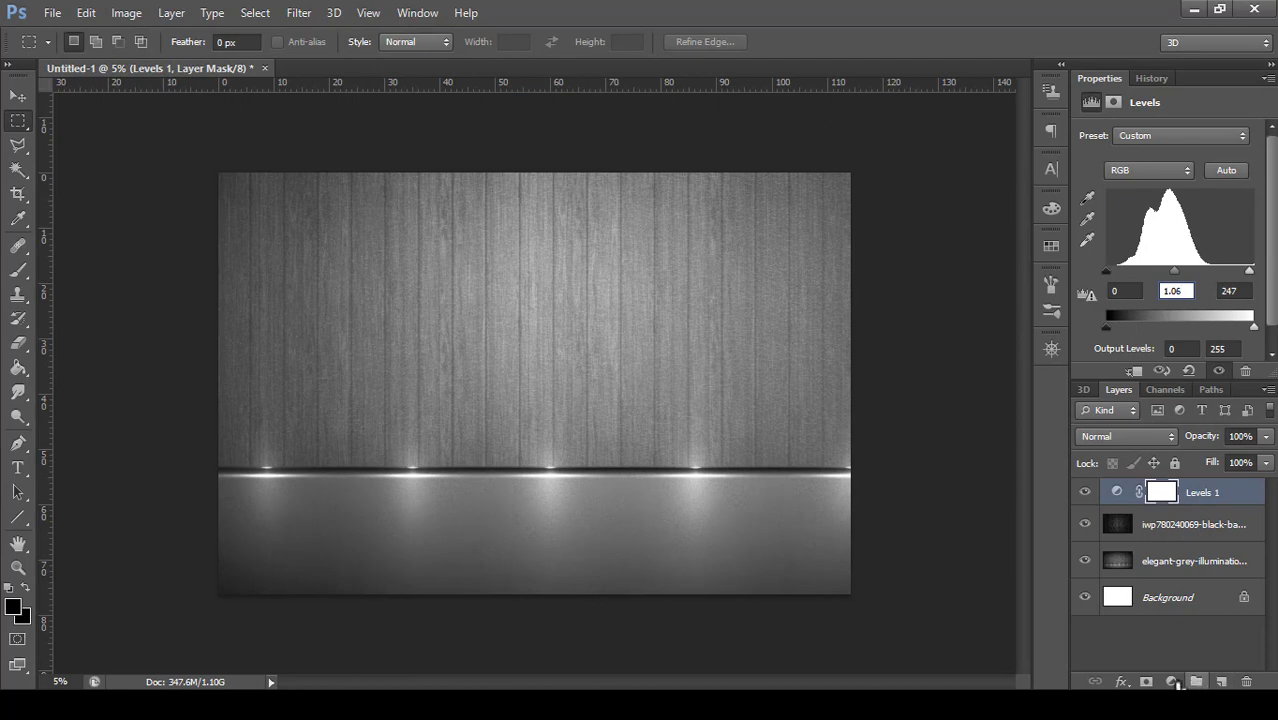
- Add a Curves adjustment with a midpoint lifted to about Input 121 / Output 139
left_click(1174, 682)
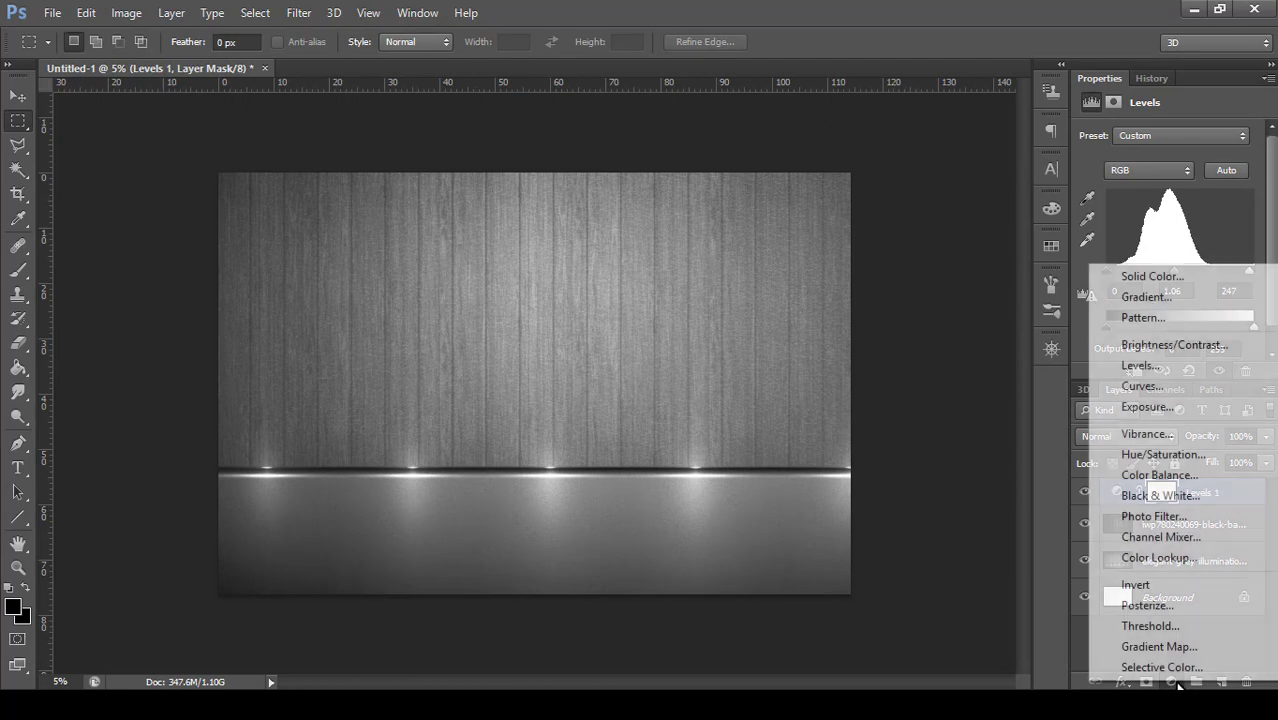
left_click(1150, 386)
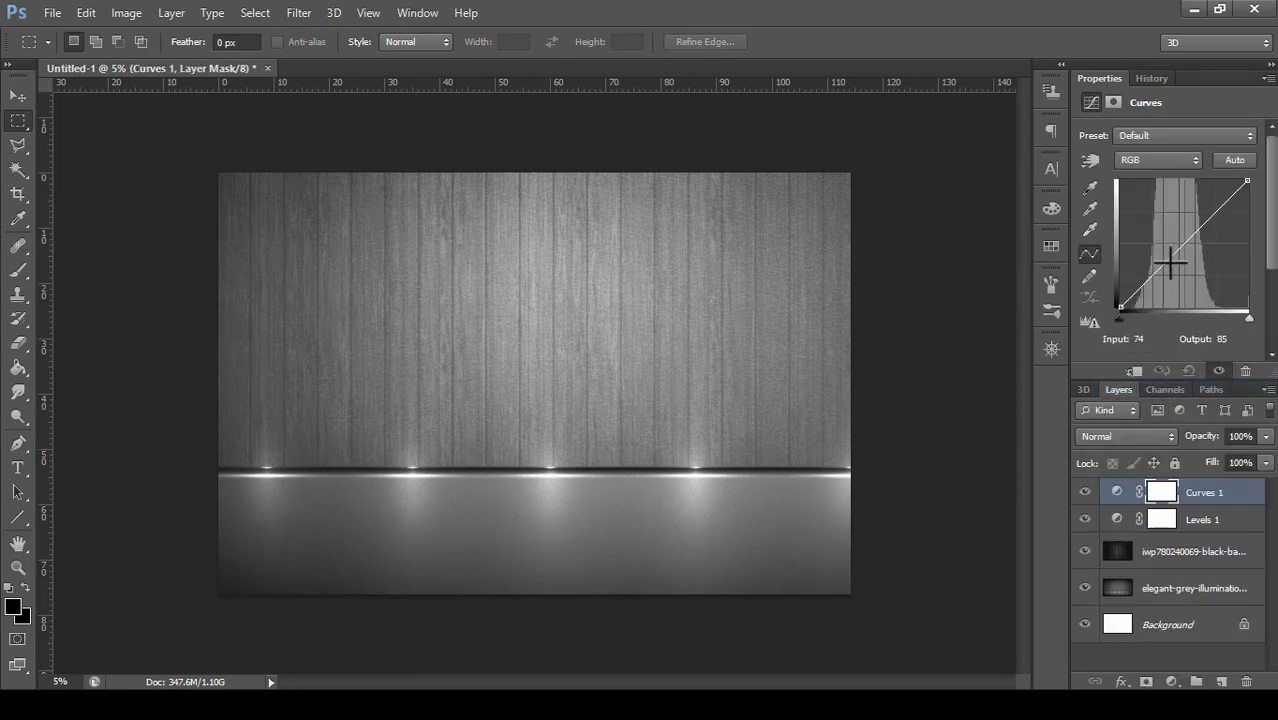
left_click_drag(1166, 263, 1164, 258)
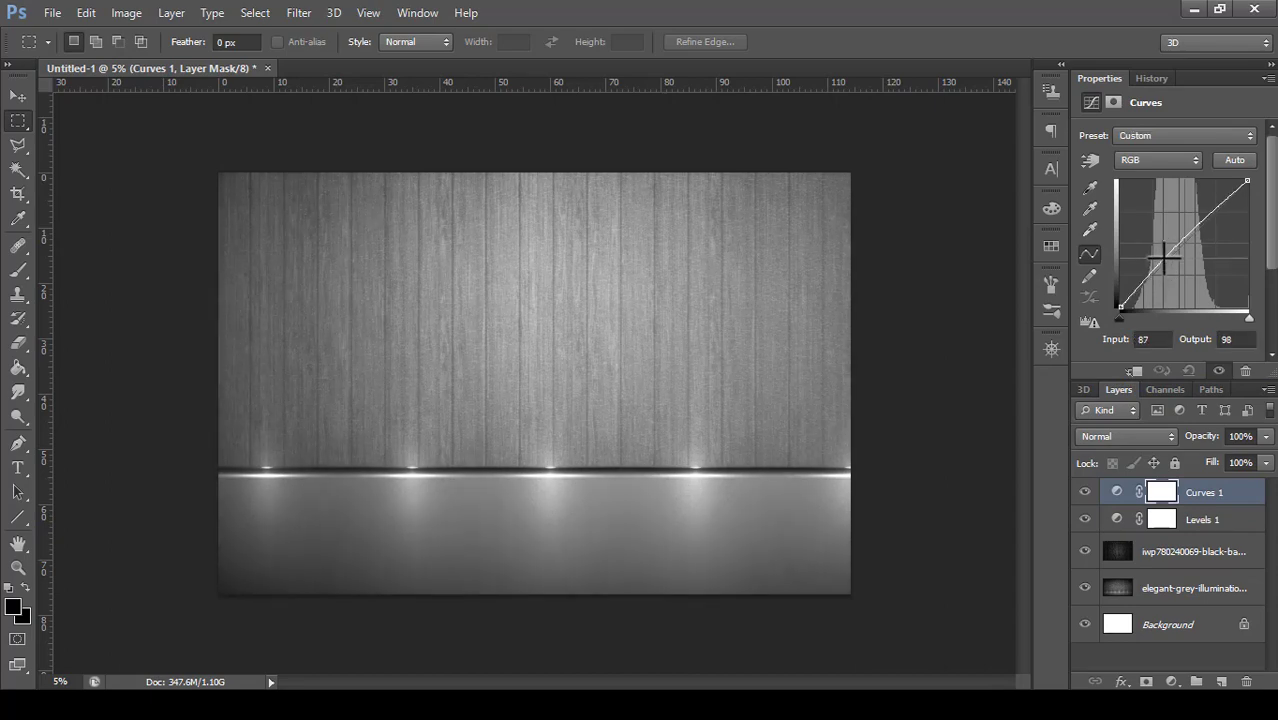
mouse_move(1164, 258)
left_mouse_down()
mouse_move(1150, 251)
mouse_move(1174, 270)
mouse_move(1158, 259)
left_mouse_up()
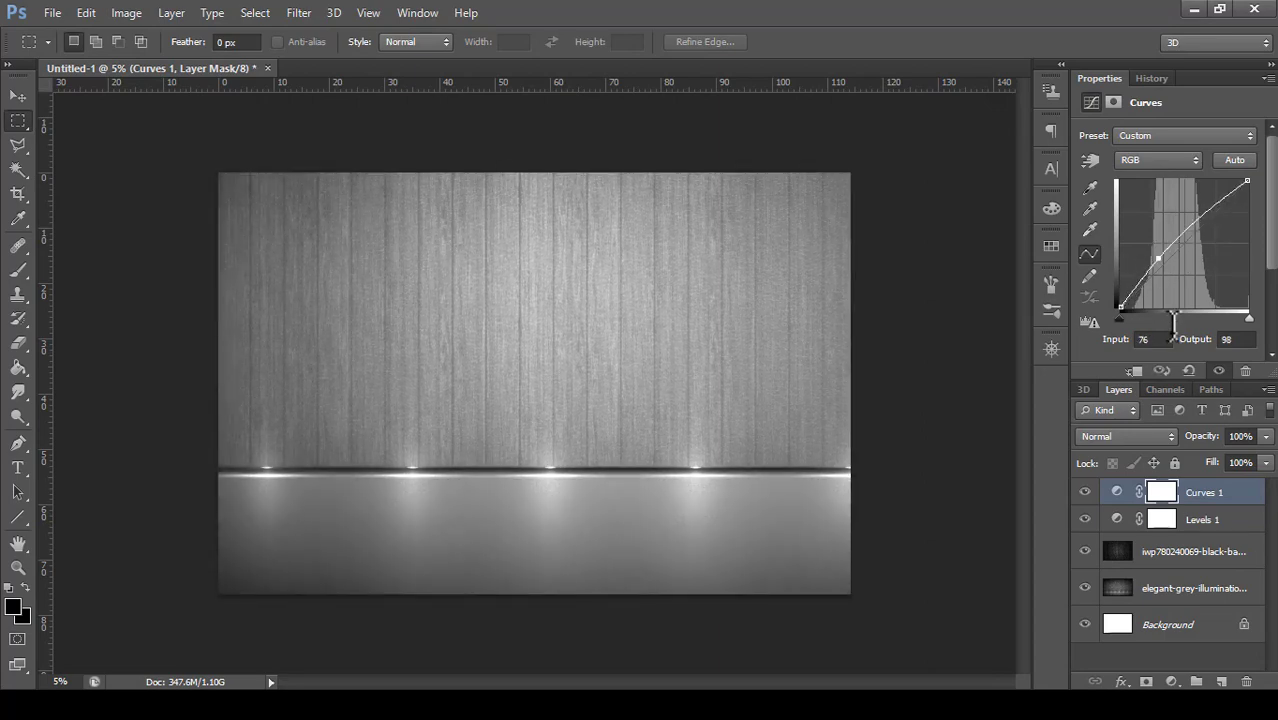
left_click(1167, 340)
key("BackSpace")
key("BackSpace")
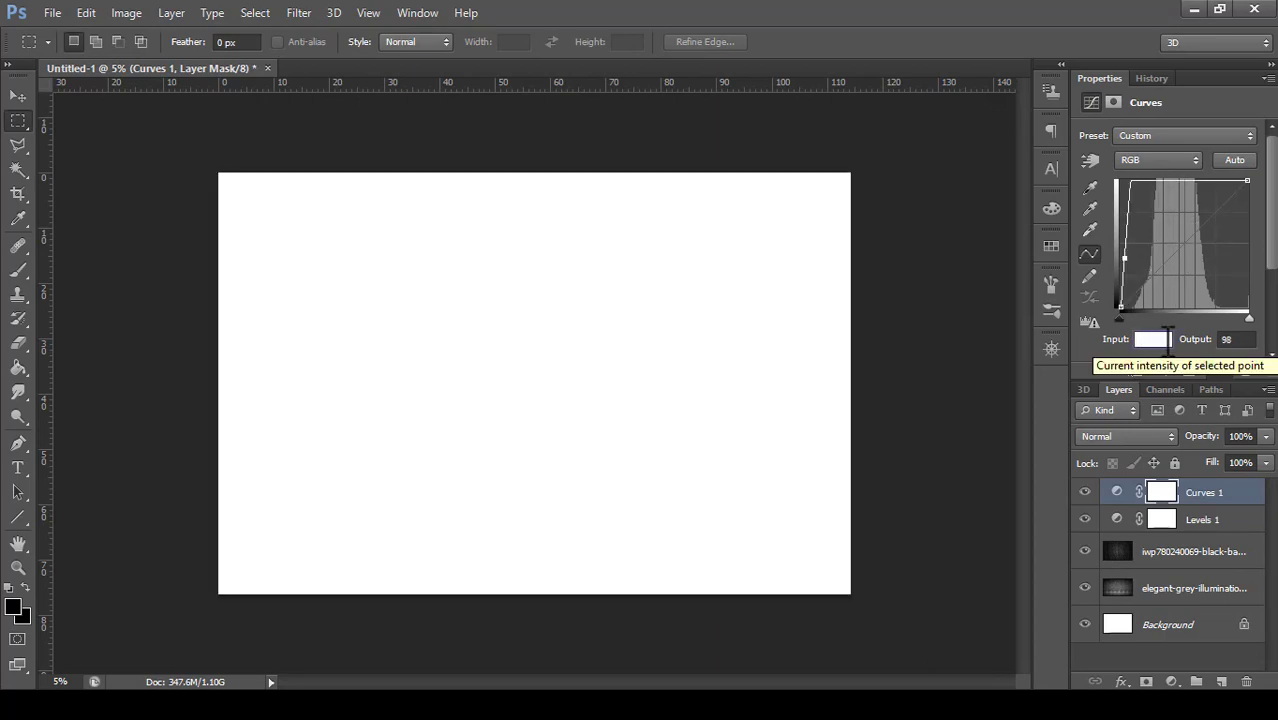
type("87")
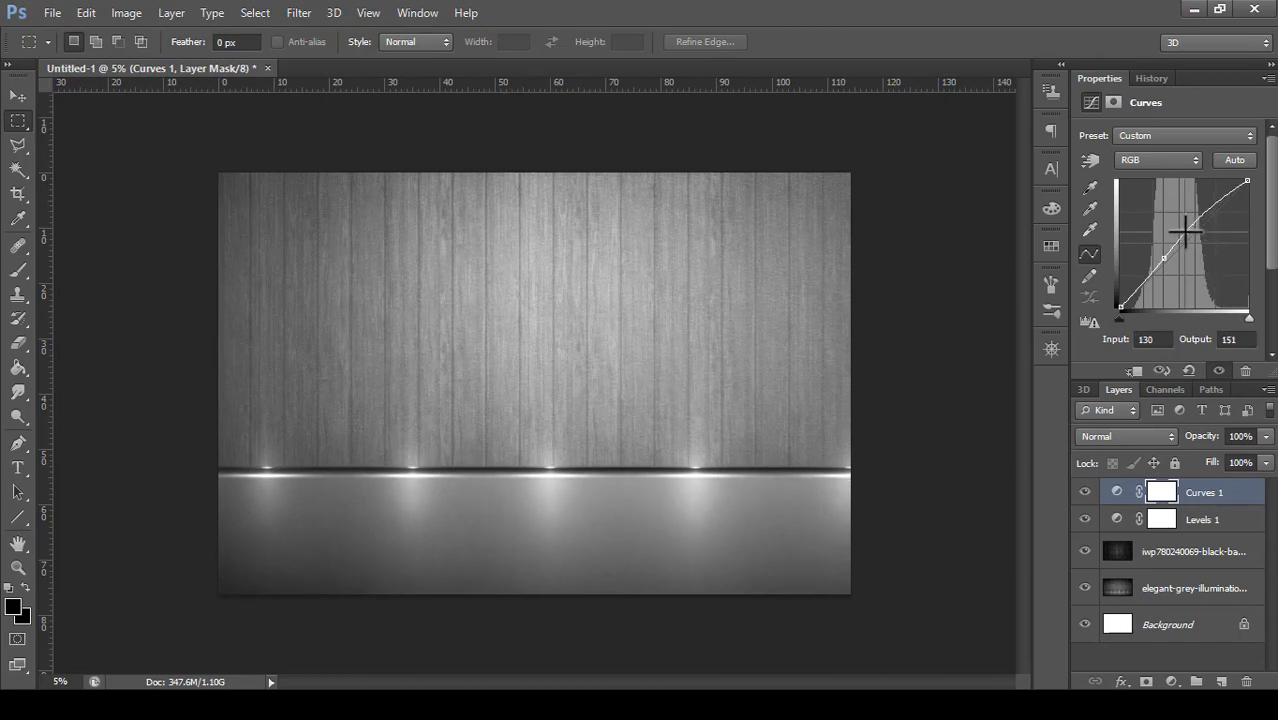
left_click_drag(1187, 233, 1179, 237)
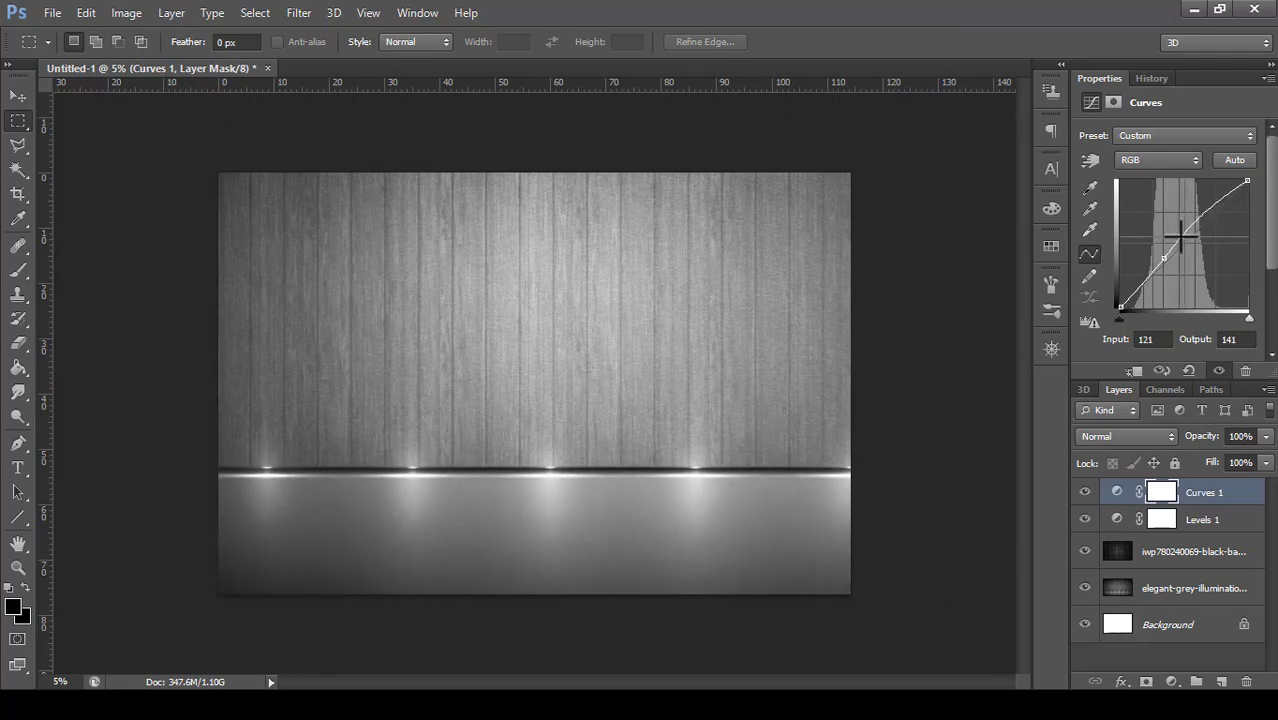
left_click_drag(1181, 234, 1181, 236)
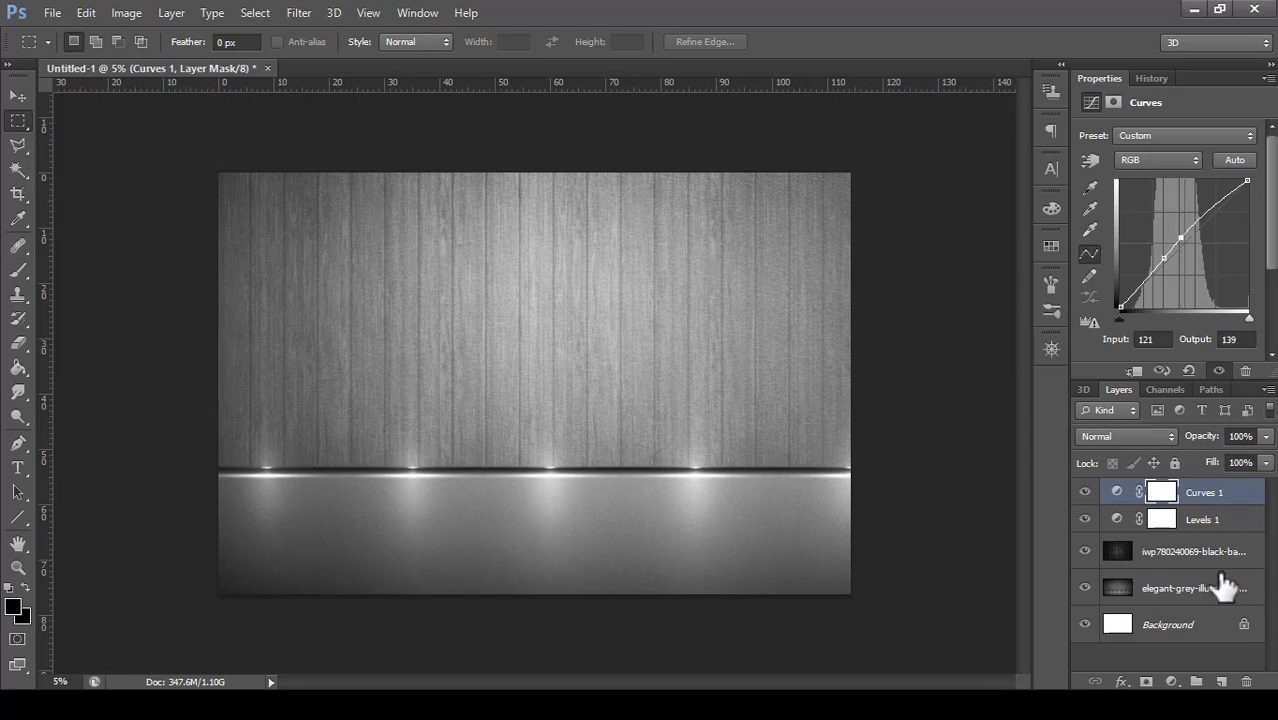
- Add a Brightness/Contrast layer at −150 brightness and 90 contrast, then enlarge the placed stage image
left_click(1172, 681)
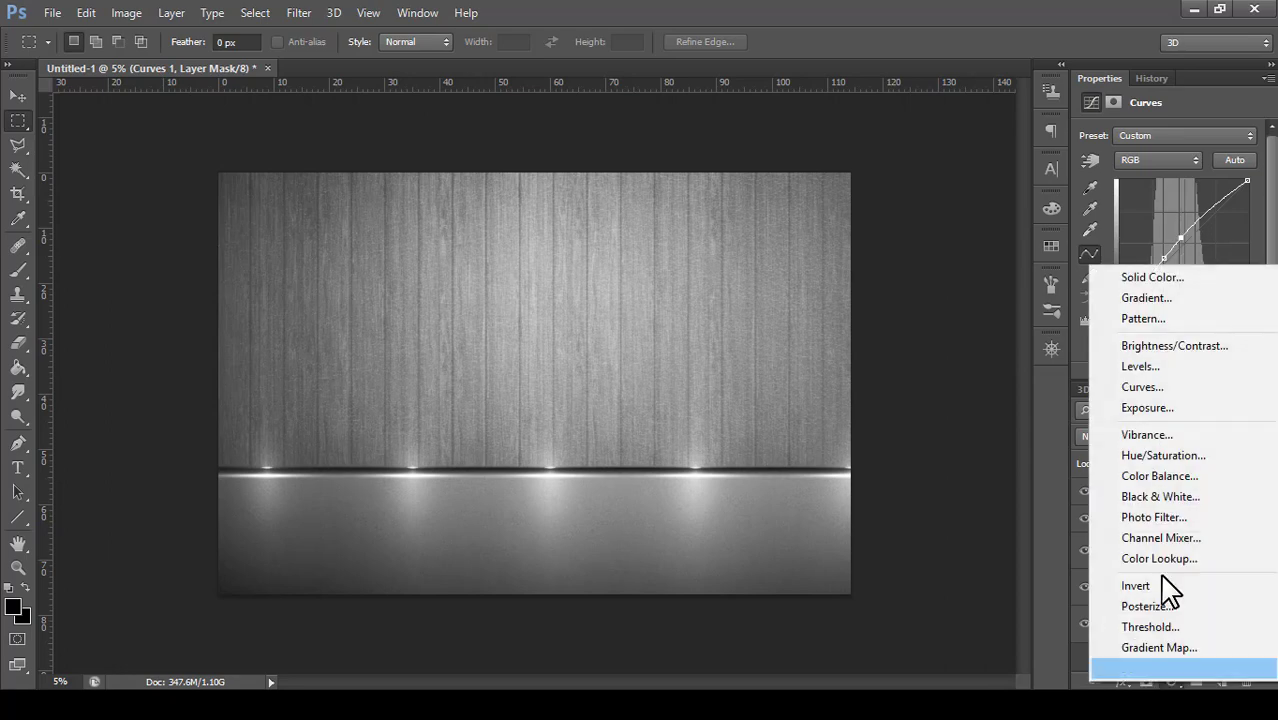
left_click(1140, 349)
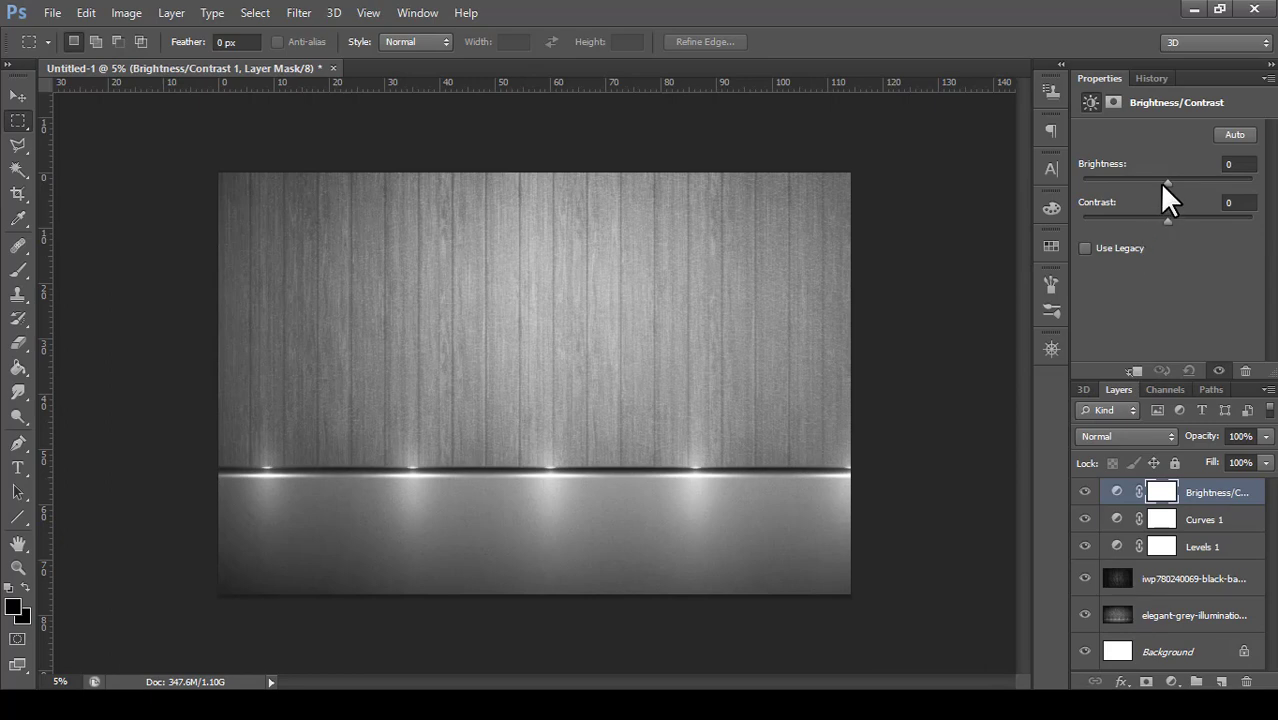
left_click_drag(1162, 183, 1070, 183)
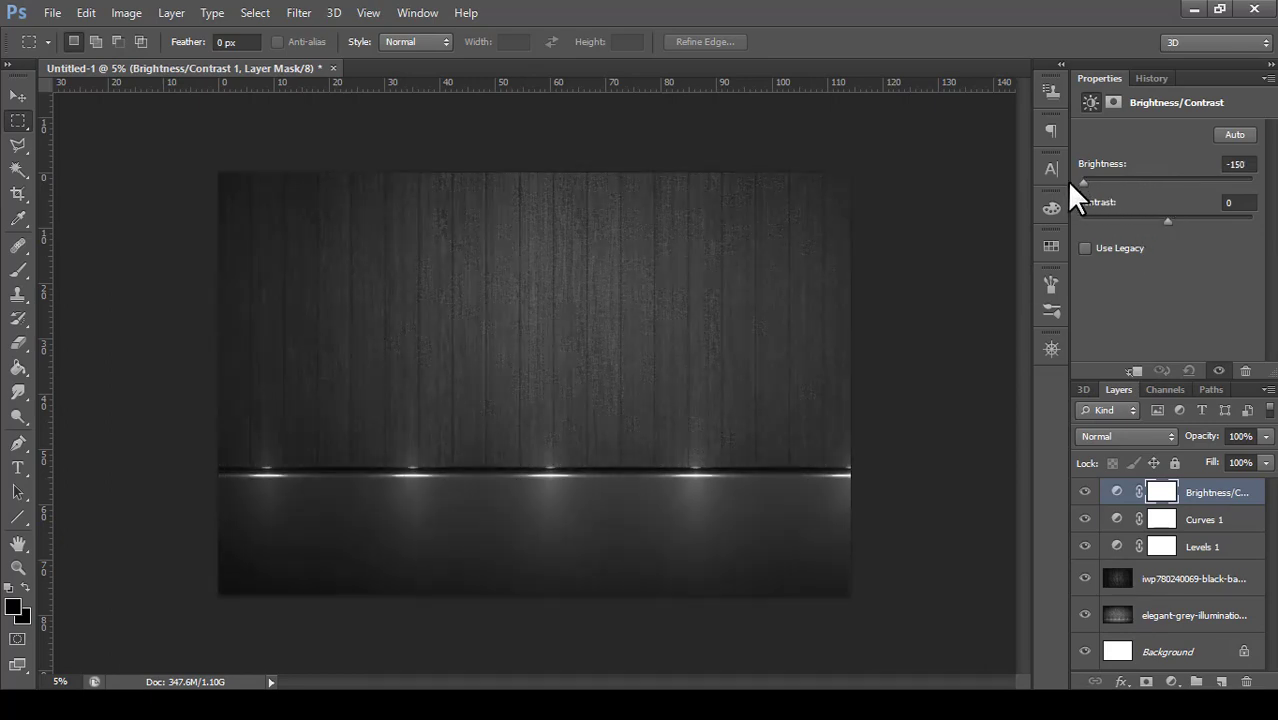
left_click_drag(1166, 221, 1246, 222)
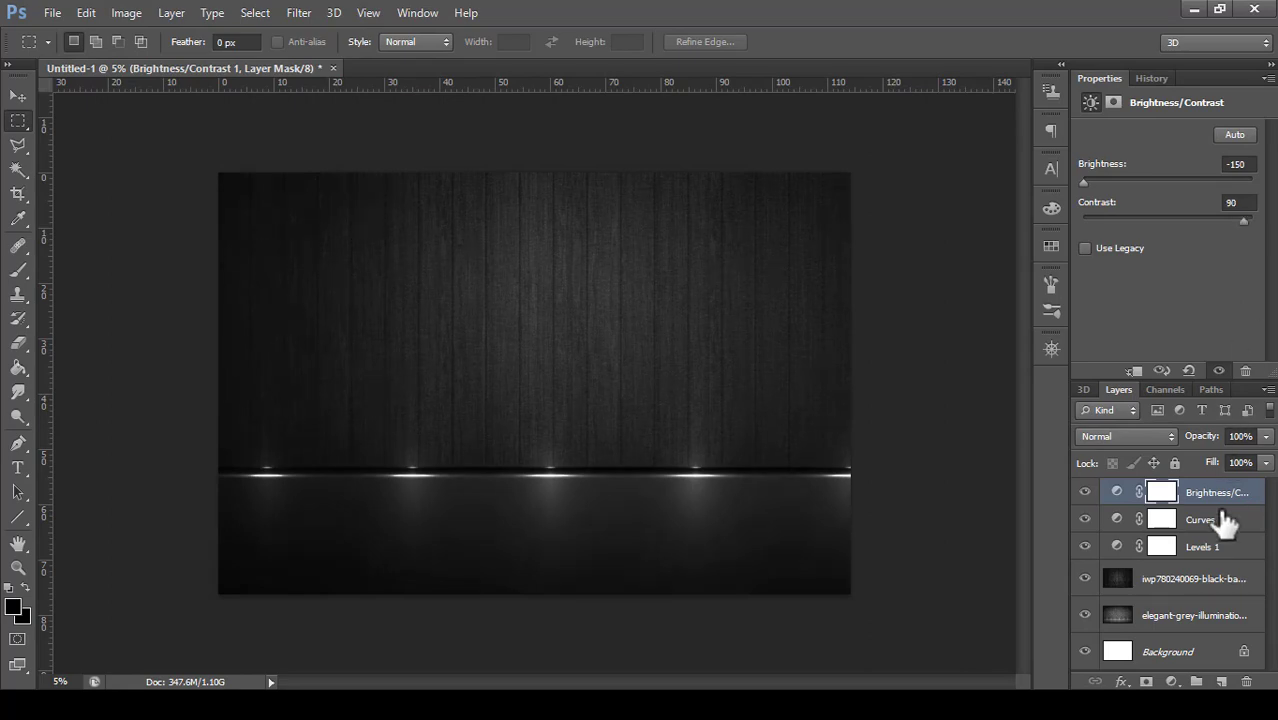
left_click_drag(700, 492, 839, 579)
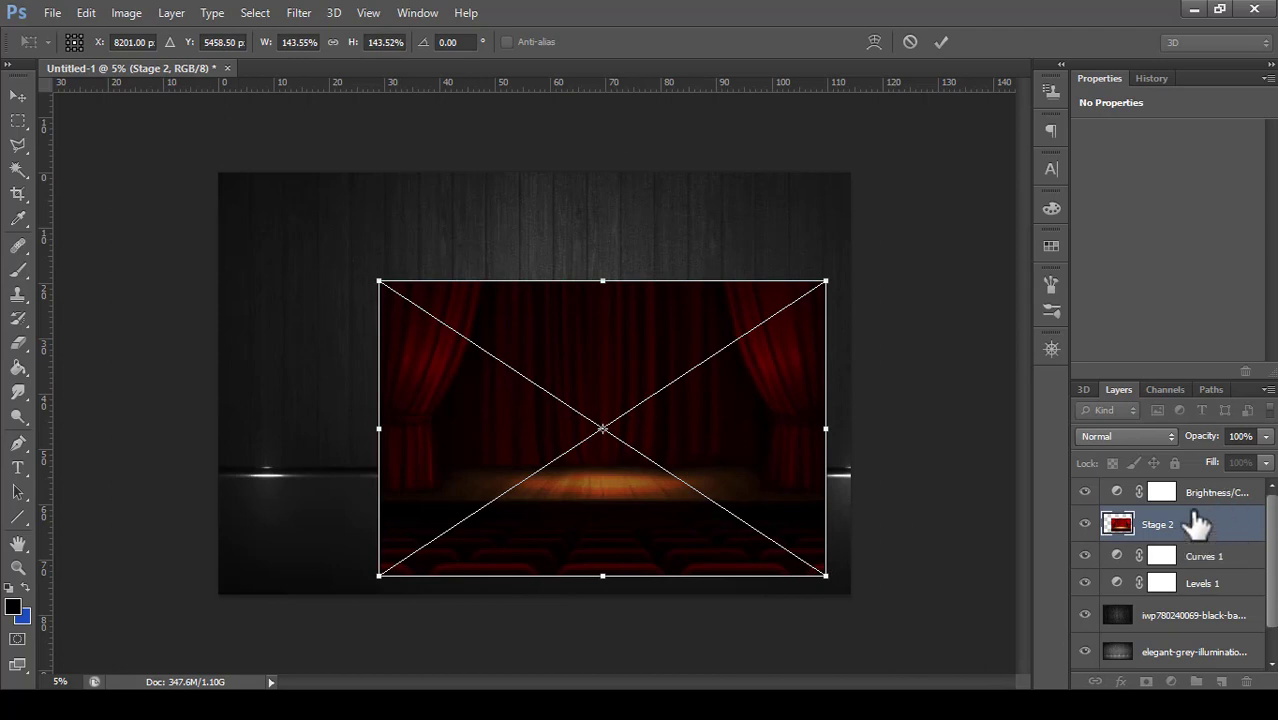
- Move Stage 2 to the top of the layers and scale it to about 235% over the canvas
left_click(940, 42)
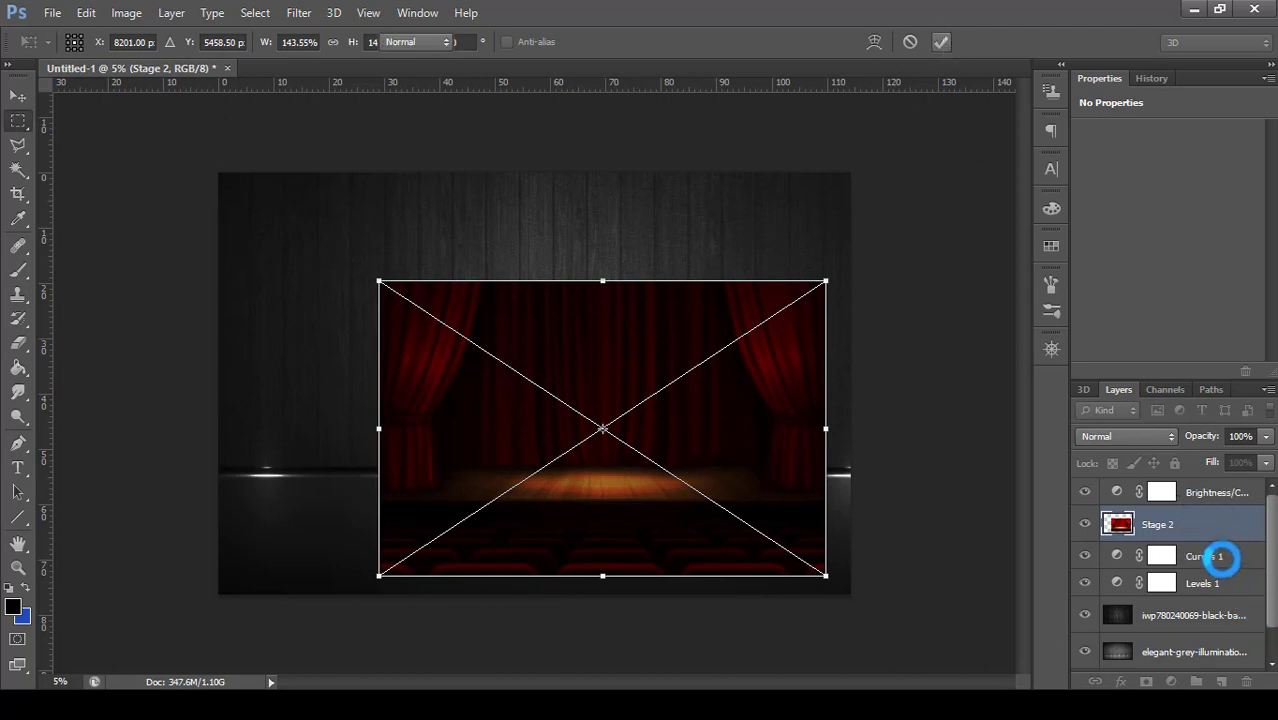
left_click_drag(1205, 528, 1198, 497)
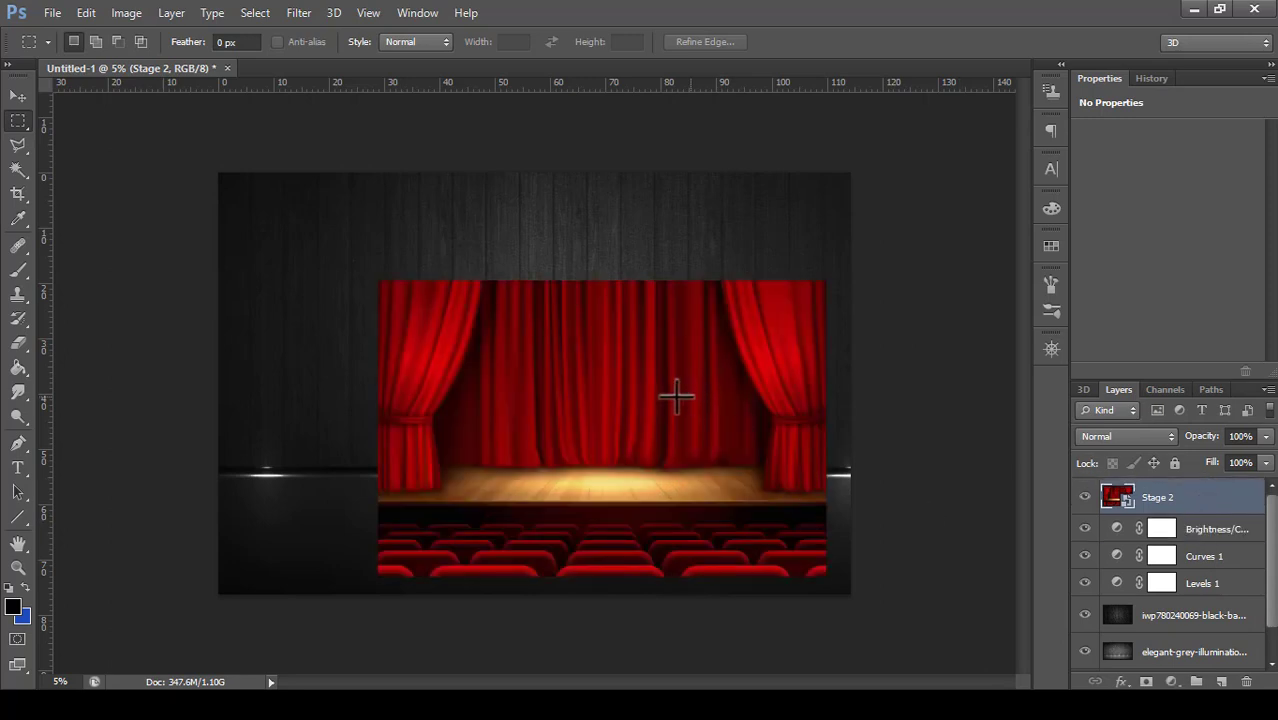
left_click(18, 97)
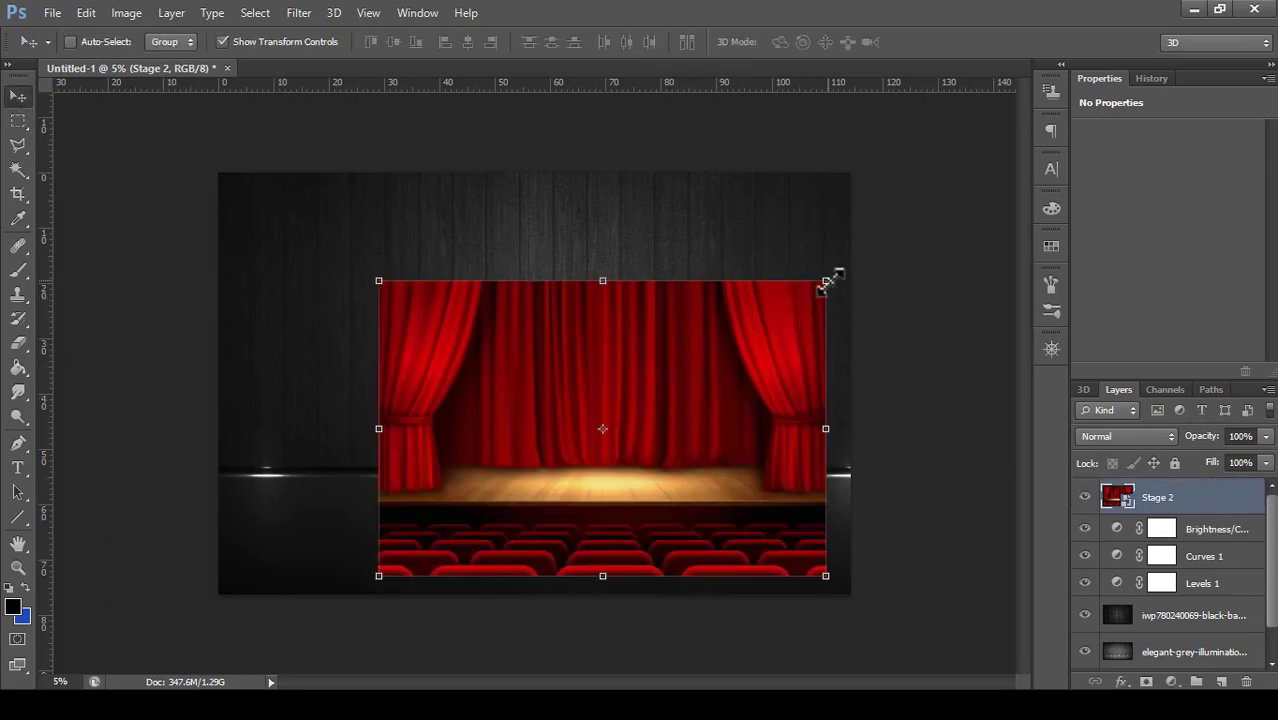
left_click_drag(828, 283, 854, 250)
mouse_move(442, 470)
left_mouse_down()
mouse_move(292, 360)
mouse_move(242, 360)
left_mouse_up()
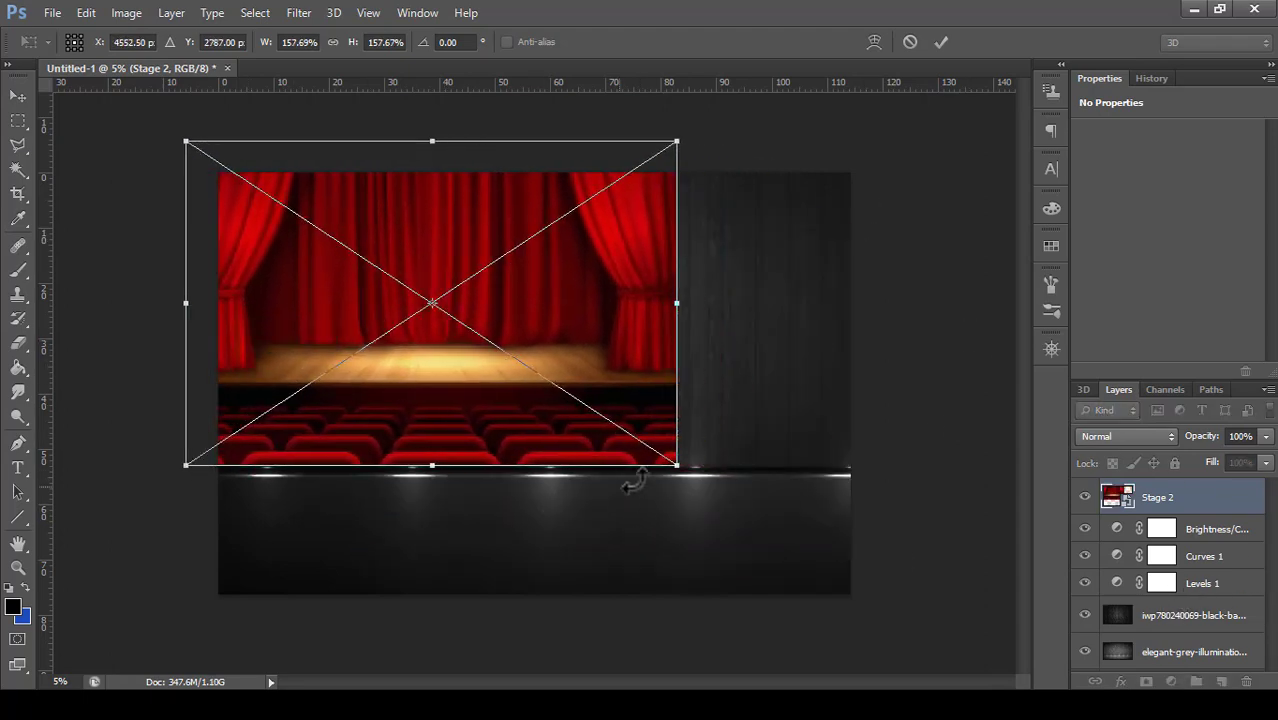
left_click_drag(683, 472, 919, 624)
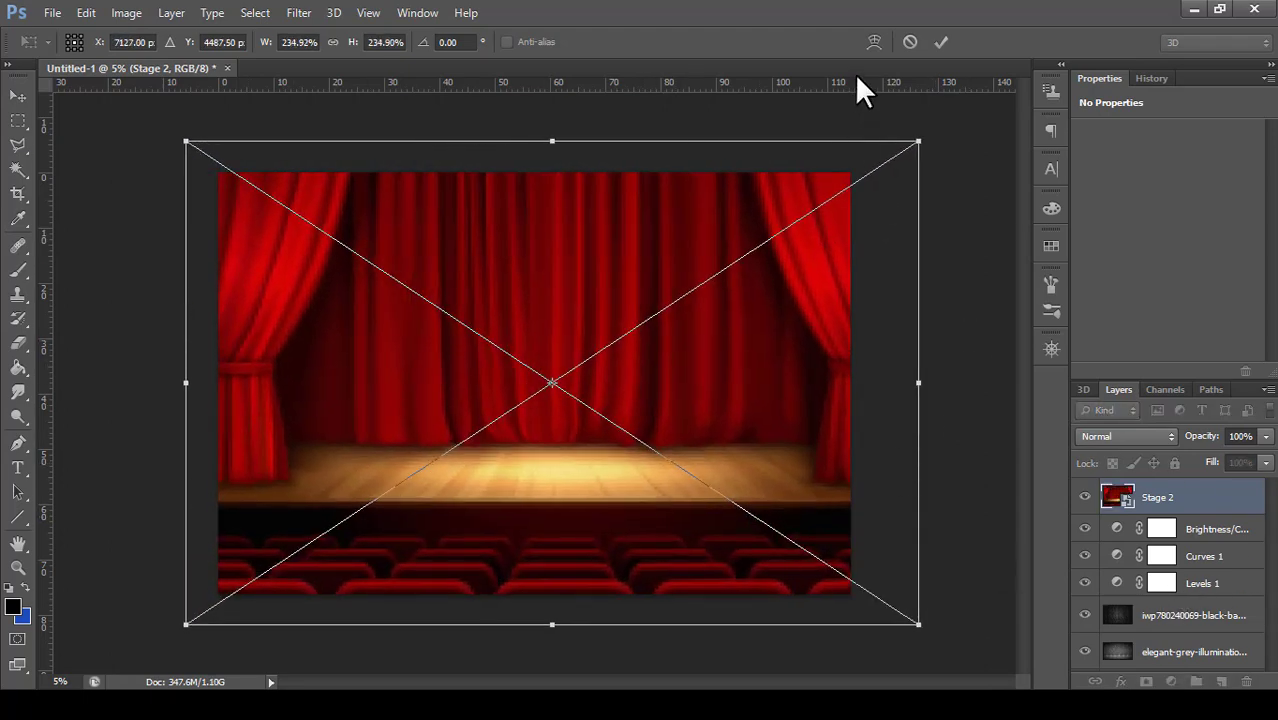
left_click(941, 42)
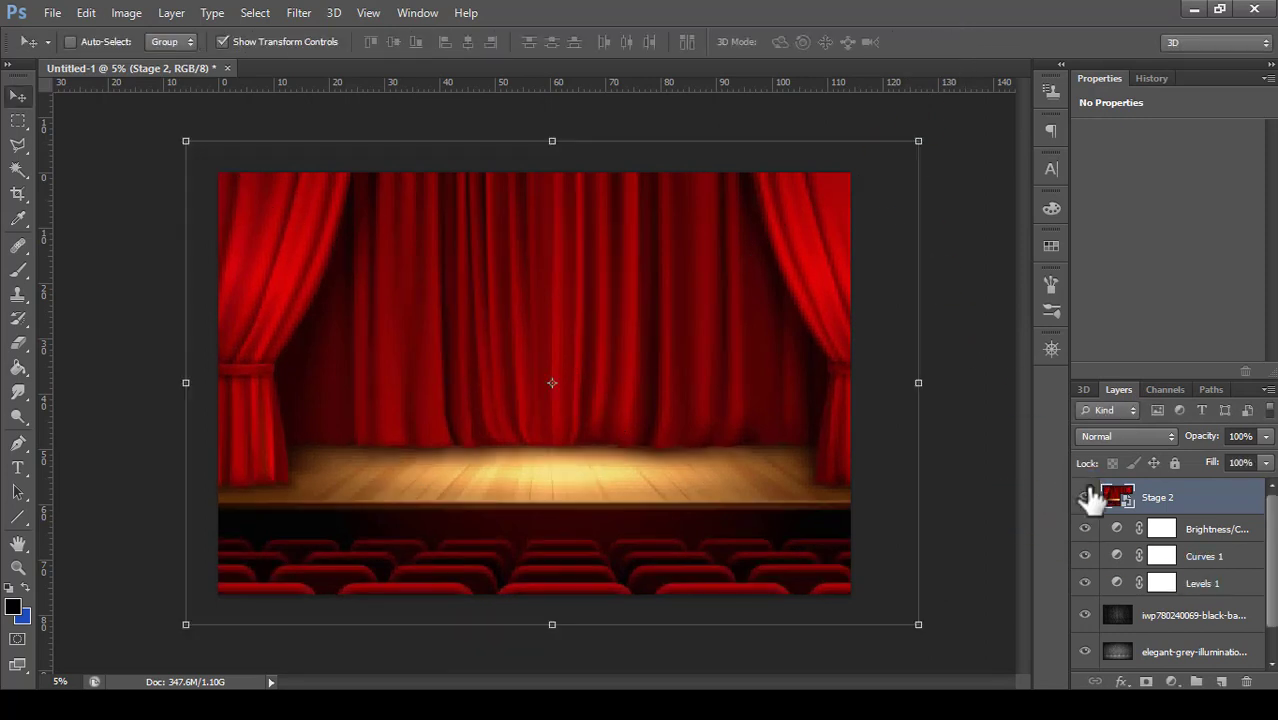
right_click(1243, 497)
- Rasterize Stage 2, lower its fill to 32%, and reposition it vertically
left_click(860, 271)
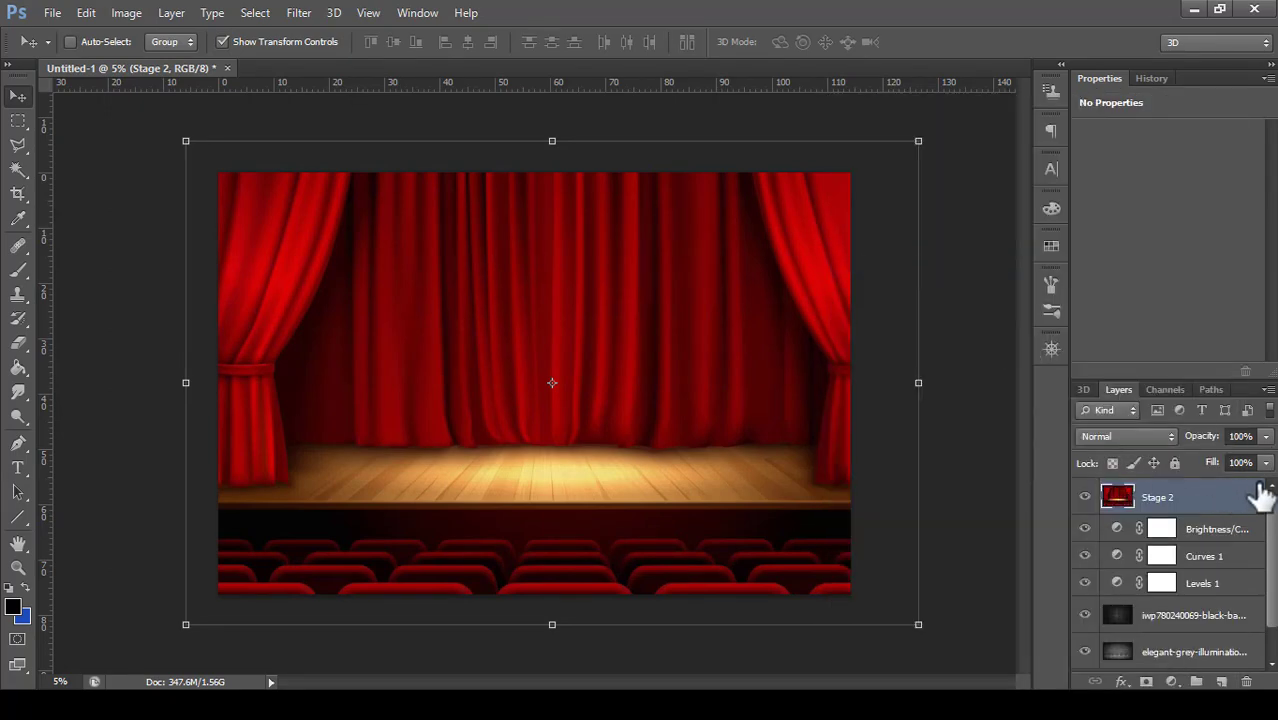
left_click_drag(1250, 482, 1208, 481)
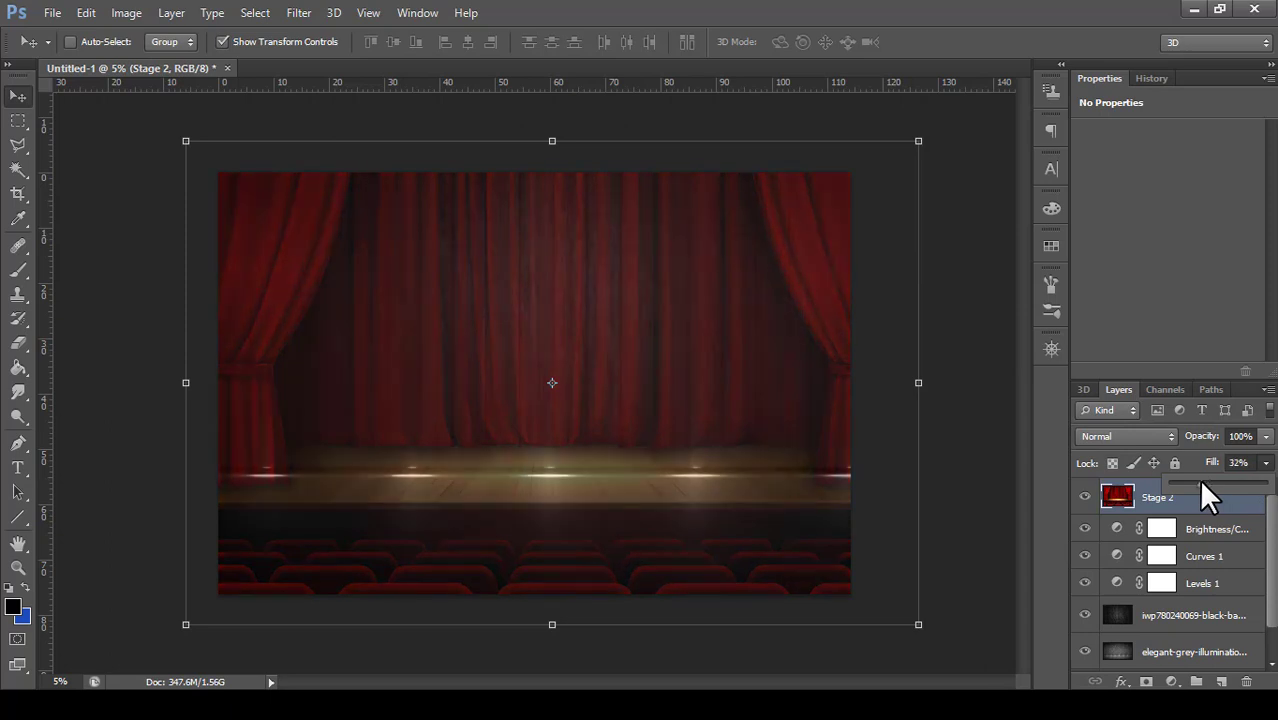
left_click_drag(757, 383, 748, 322)
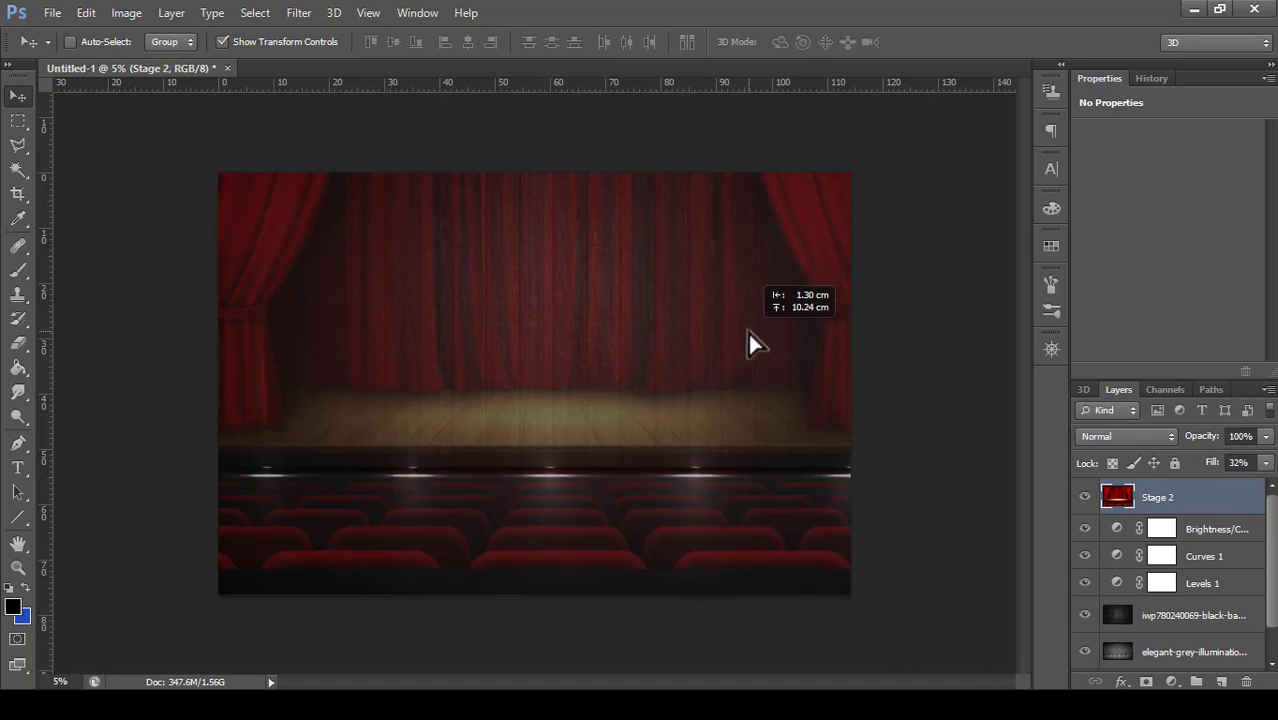
left_click_drag(748, 323, 749, 350)
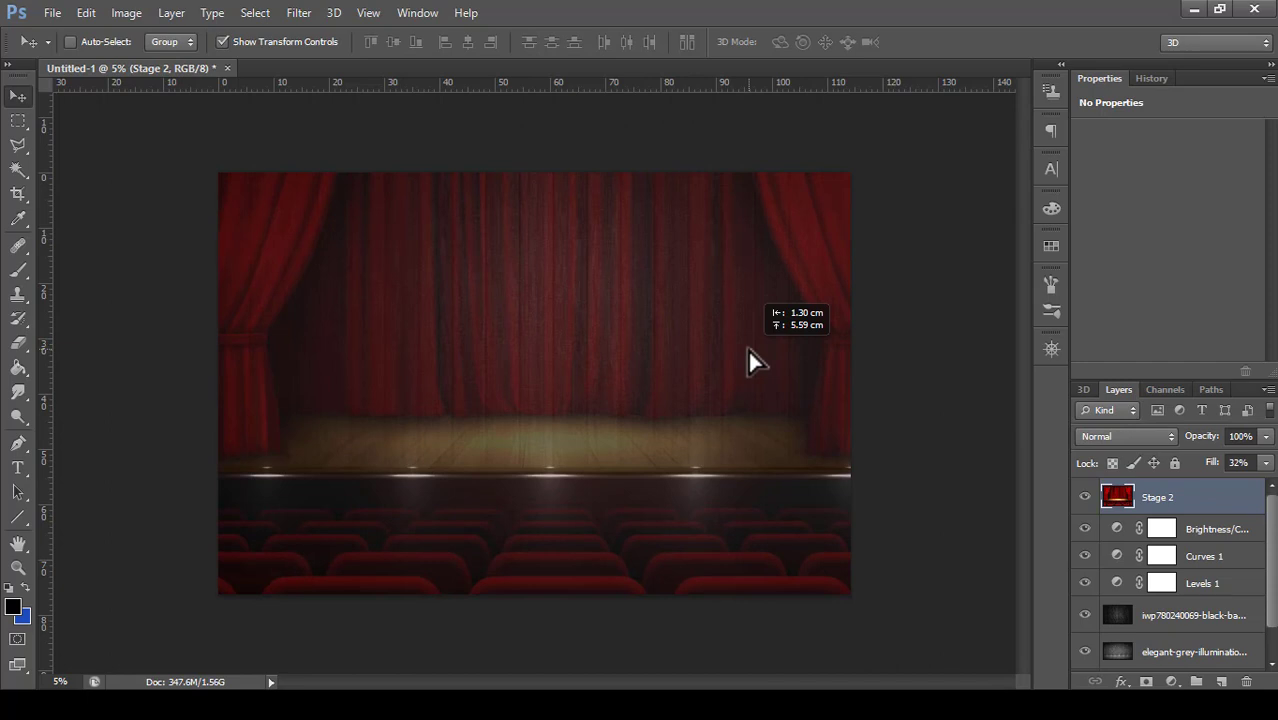
- Rescale Stage 2 to about 88% by 100% and shift it to cover the canvas
left_click_drag(748, 349, 748, 349)
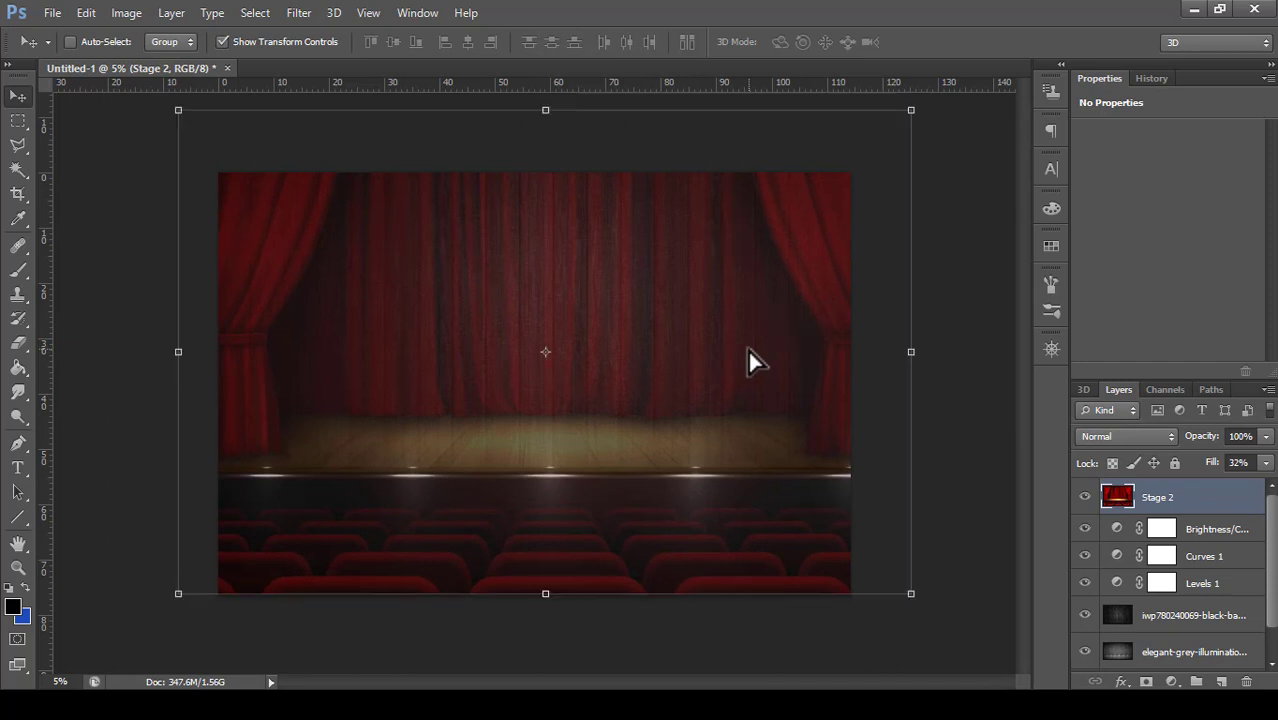
left_click_drag(911, 594, 822, 585)
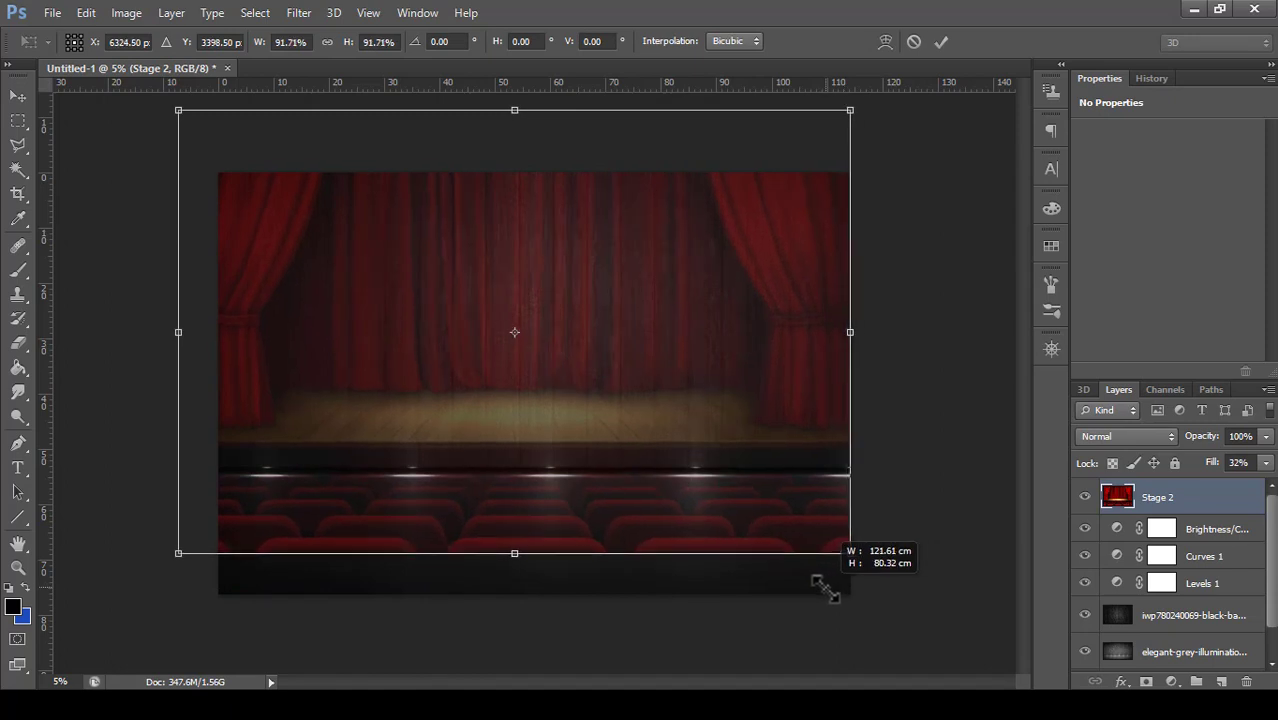
left_click_drag(756, 494, 759, 522)
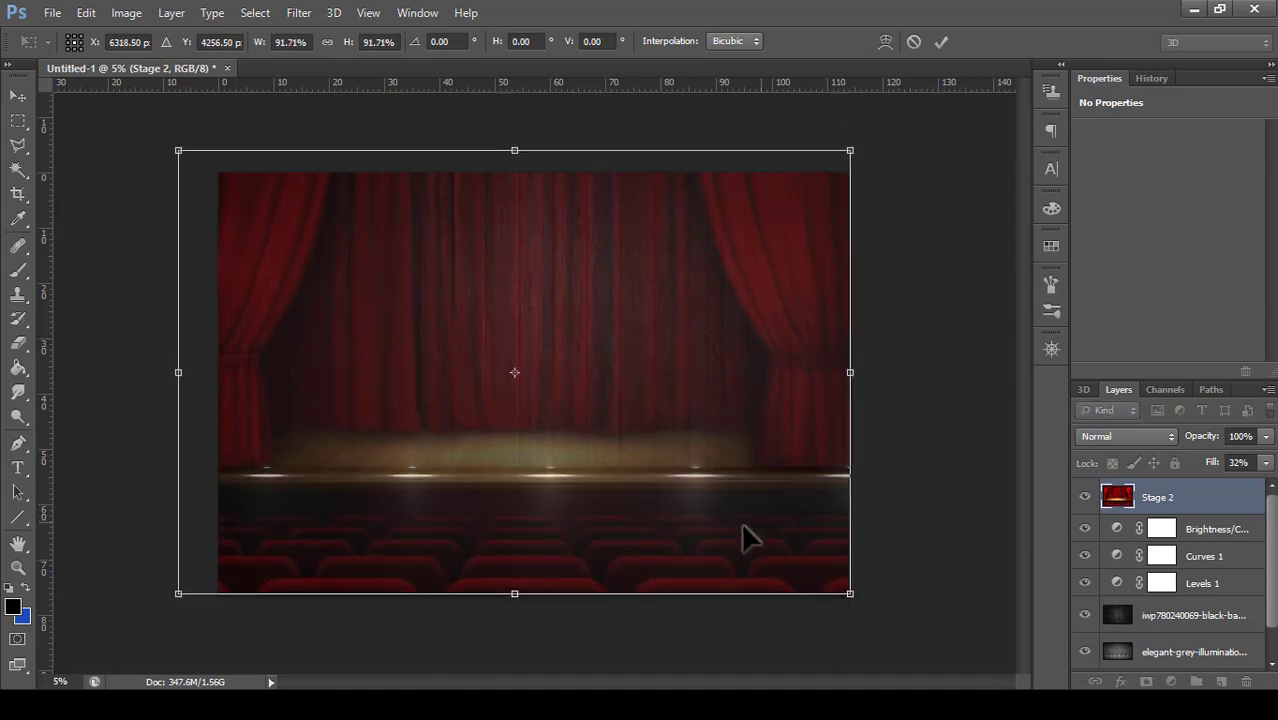
left_click_drag(177, 376, 218, 377)
mouse_move(684, 515)
left_mouse_down()
mouse_move(676, 448)
mouse_move(682, 479)
left_mouse_up()
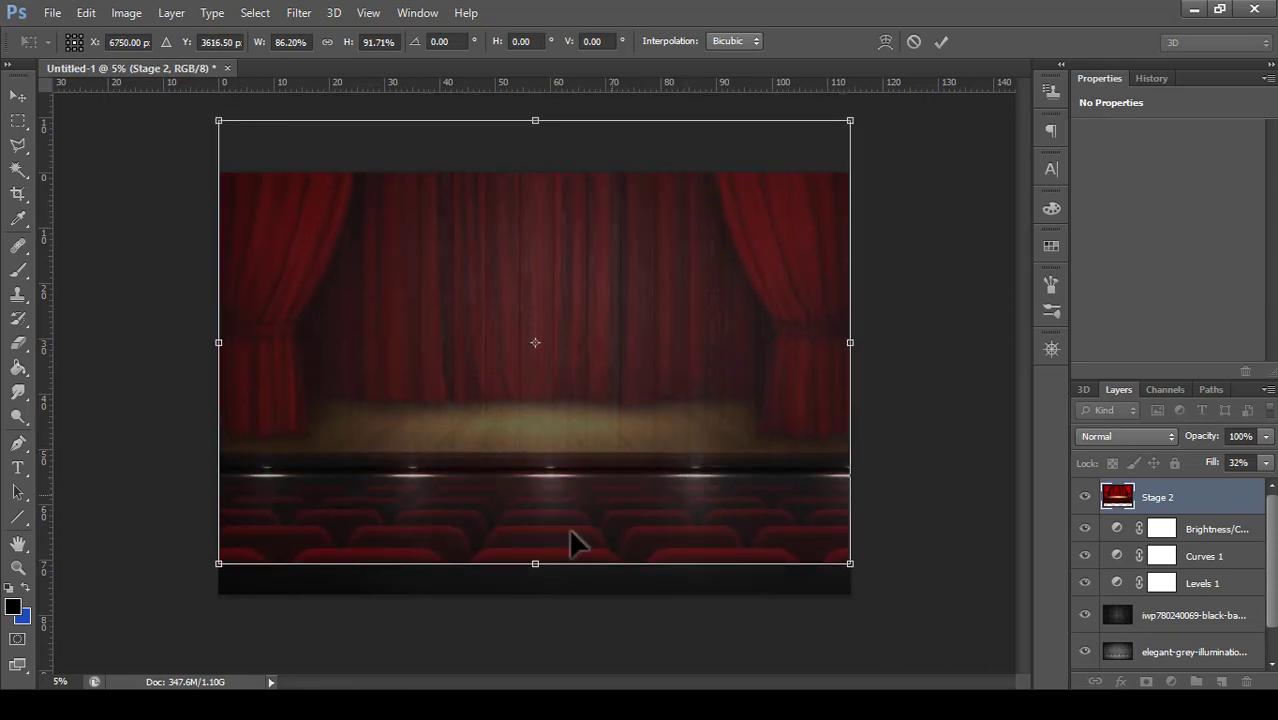
left_click_drag(532, 563, 535, 593)
left_click_drag(572, 496, 572, 486)
left_click_drag(218, 581, 206, 595)
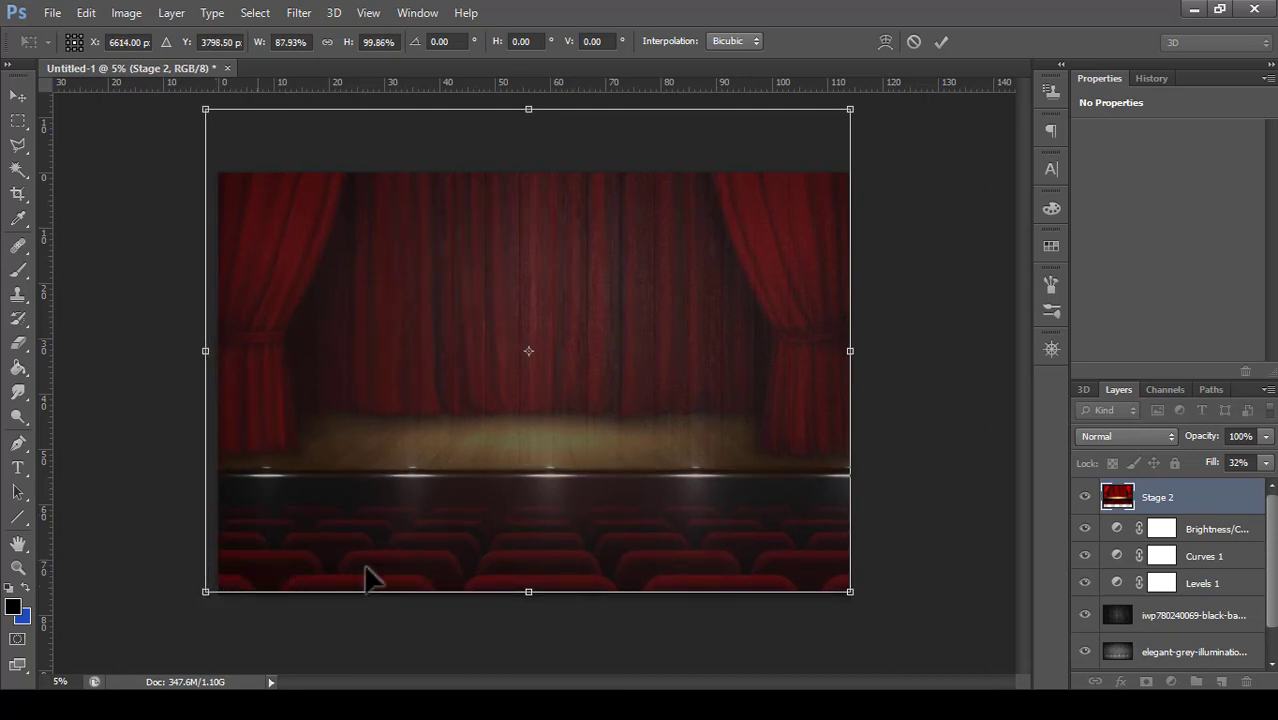
left_click_drag(497, 542, 506, 545)
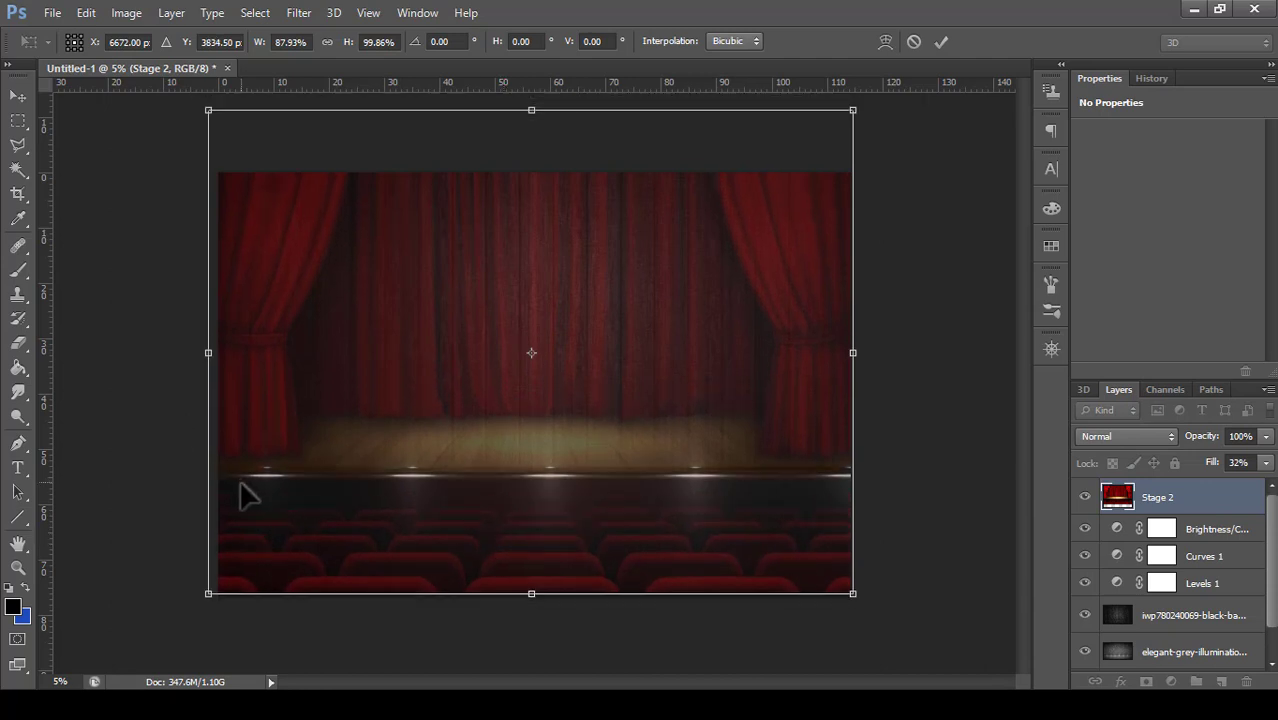
- Apply the Stage 2 resize and choose the square 49 px brush tip
left_click(941, 40)
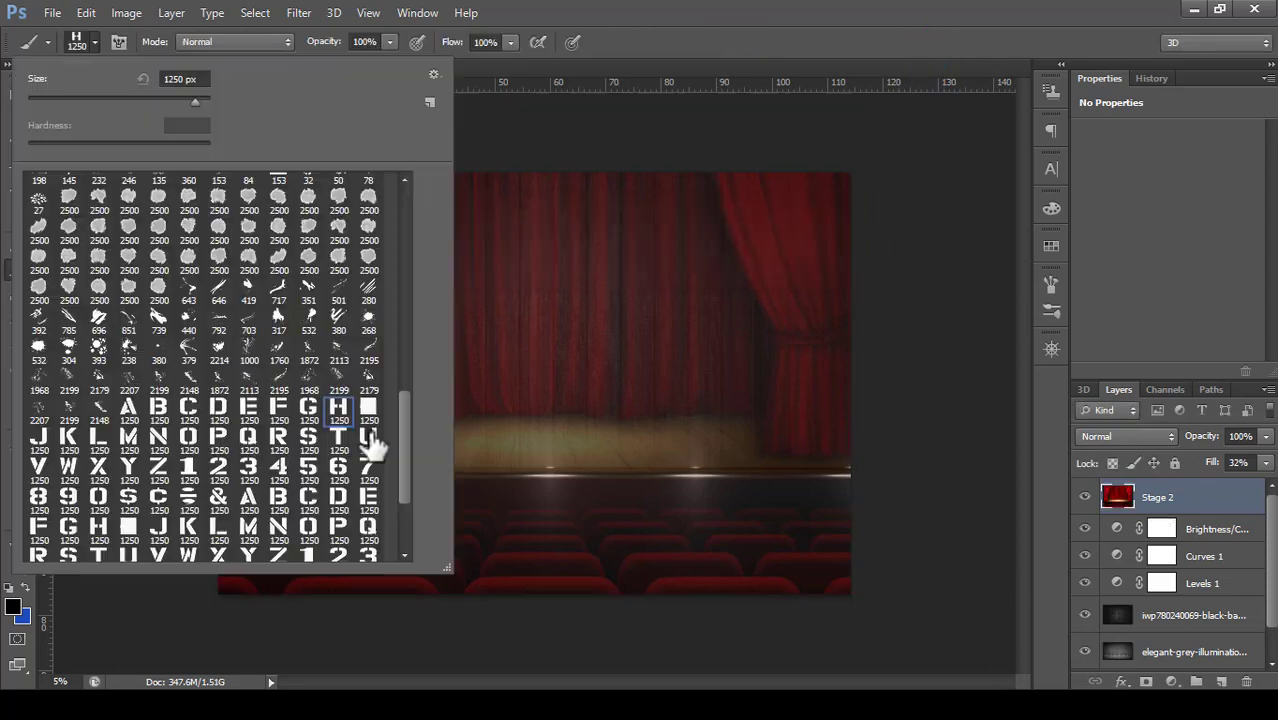
left_click_drag(404, 475, 404, 405)
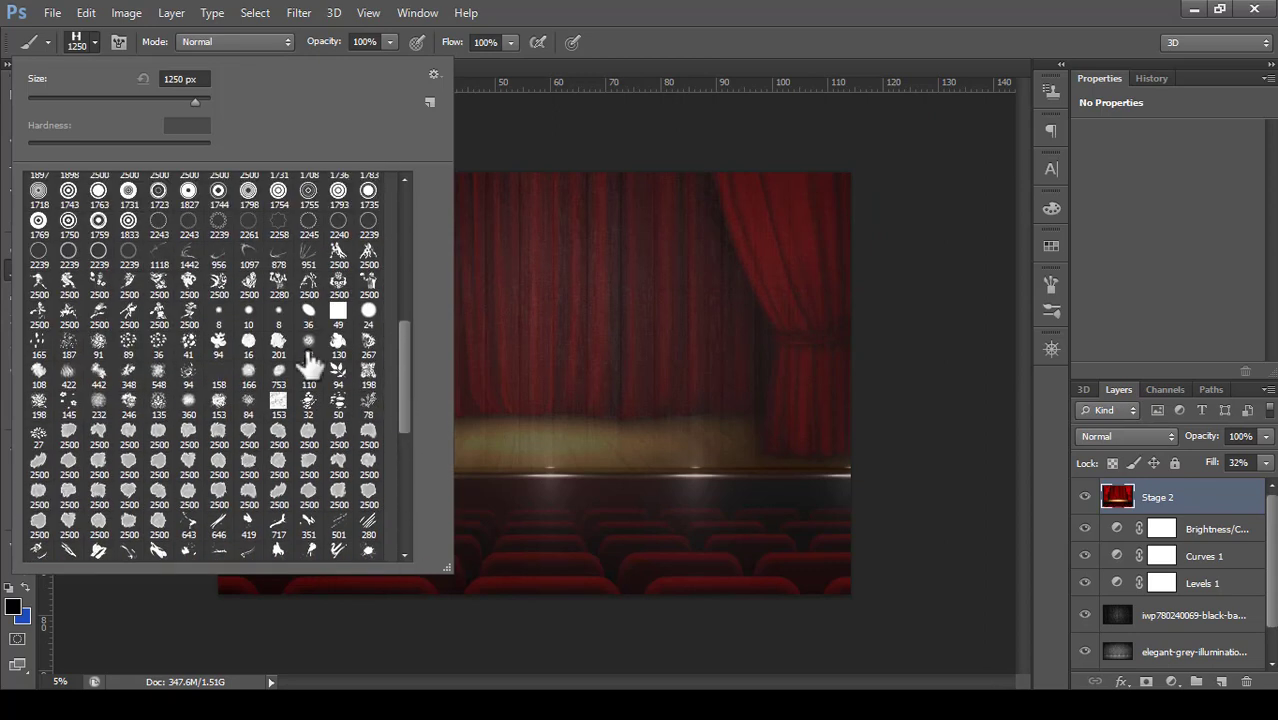
left_click(77, 40)
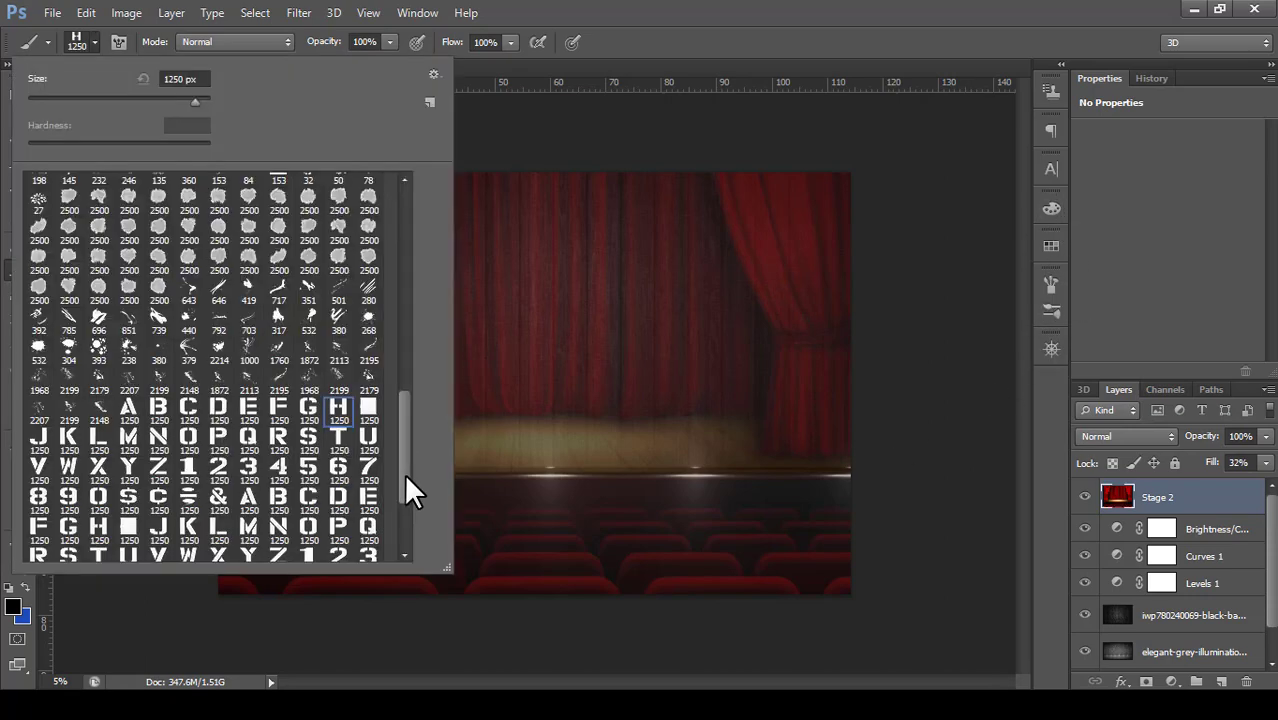
left_click_drag(404, 473, 404, 405)
left_click(338, 314)
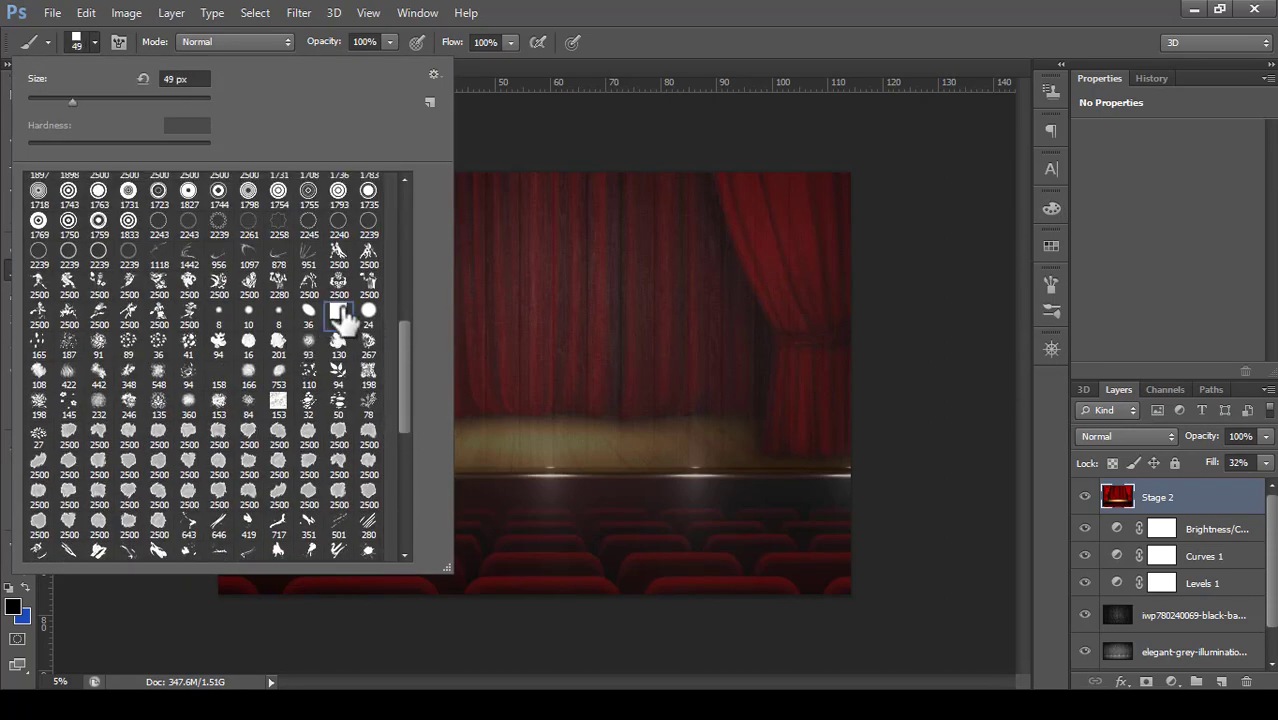
left_click(77, 40)
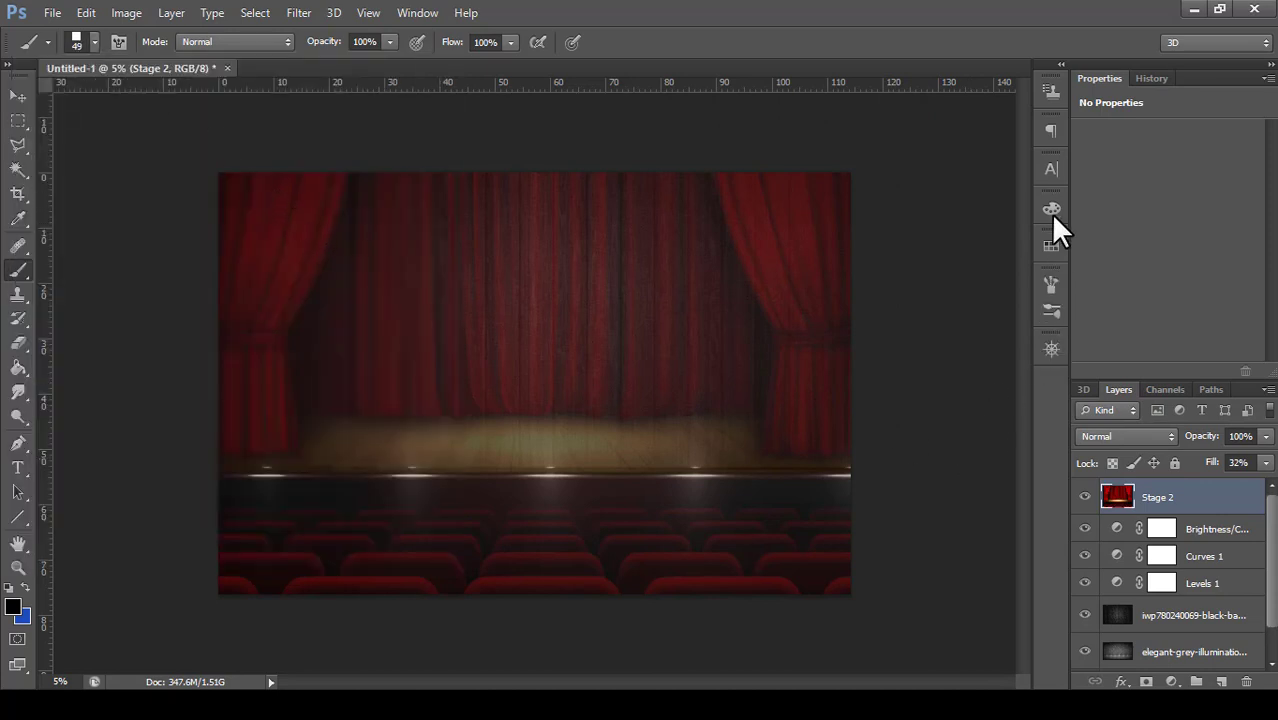
- In the Brush panel's tip shape settings, set the brush angle to 180°
left_click(1050, 310)
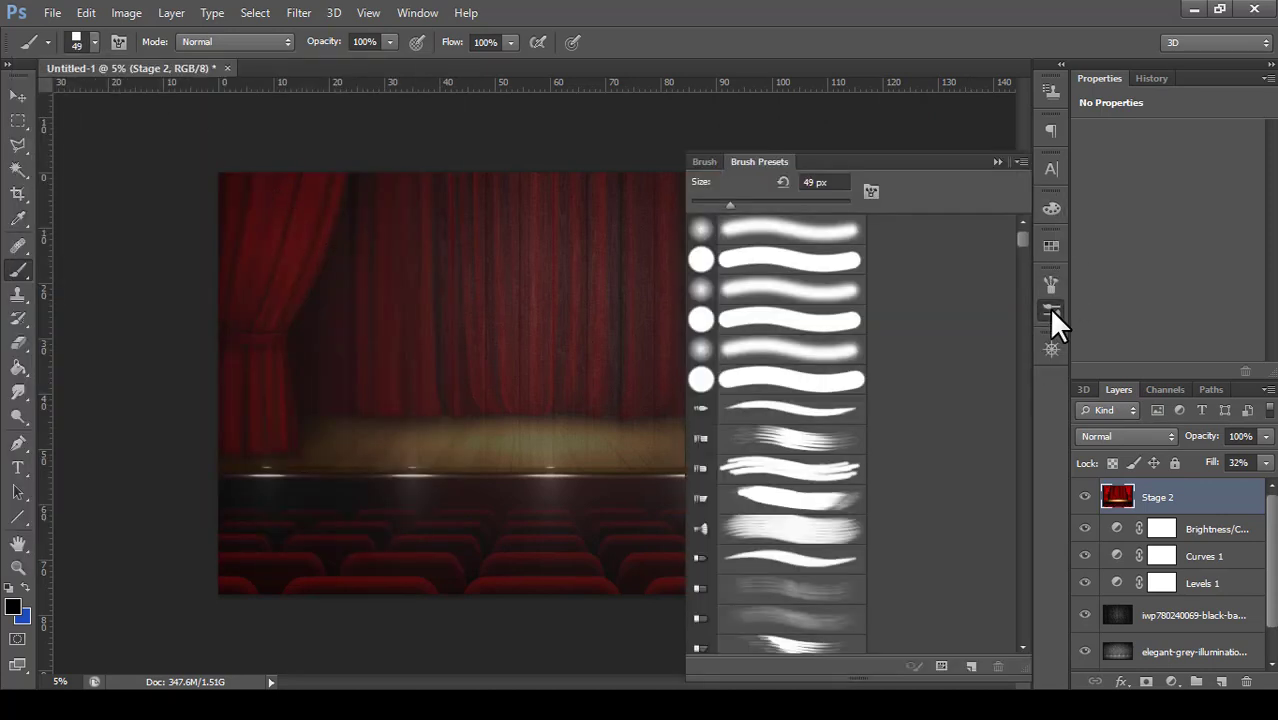
left_click(705, 162)
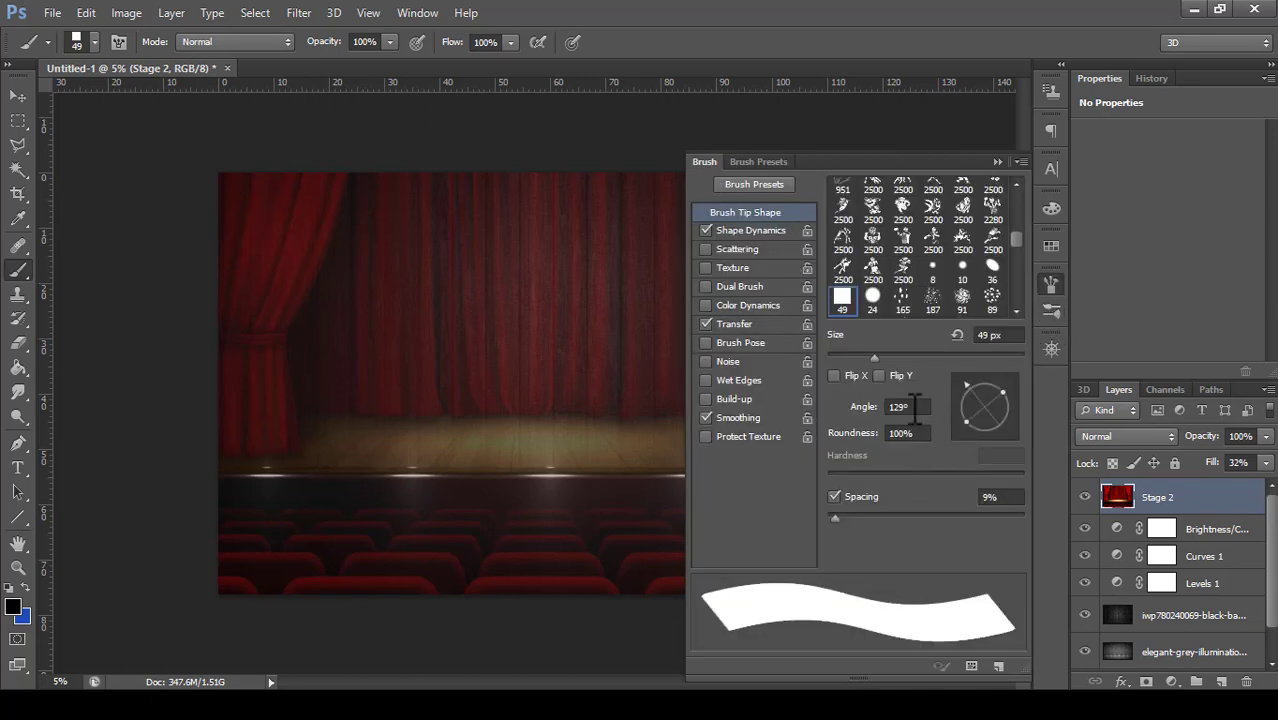
type("1")
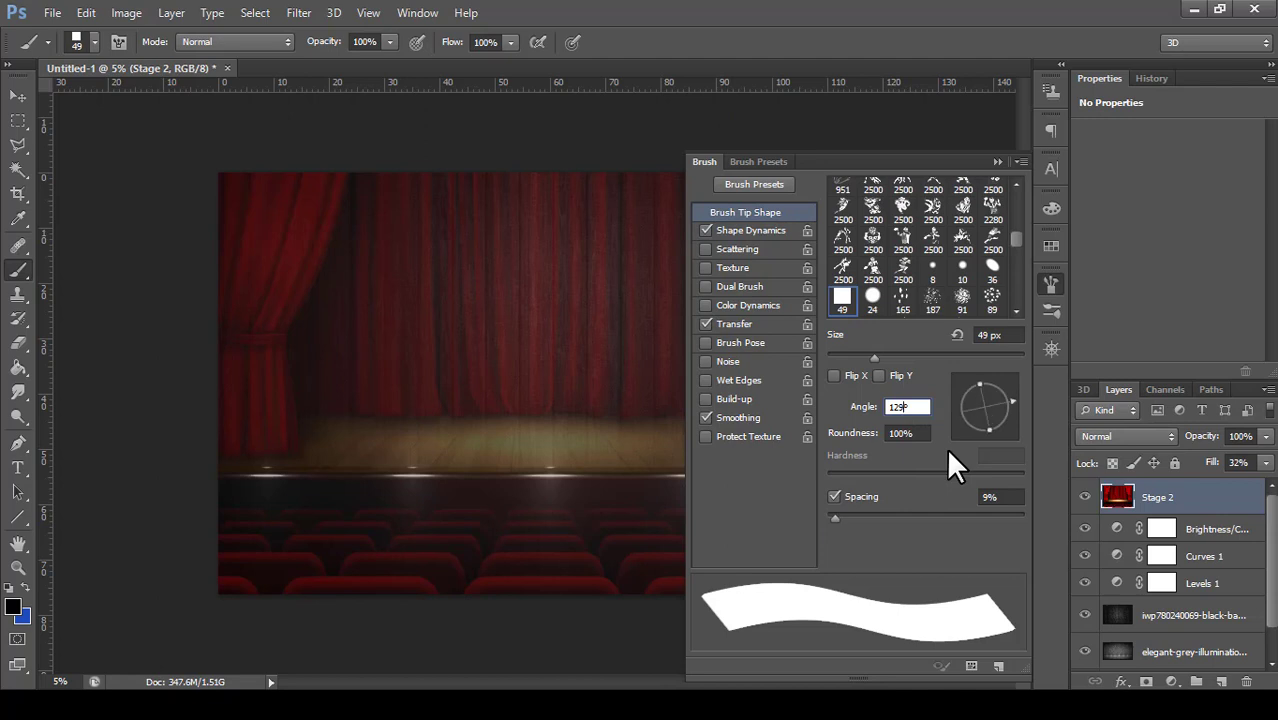
type("80")
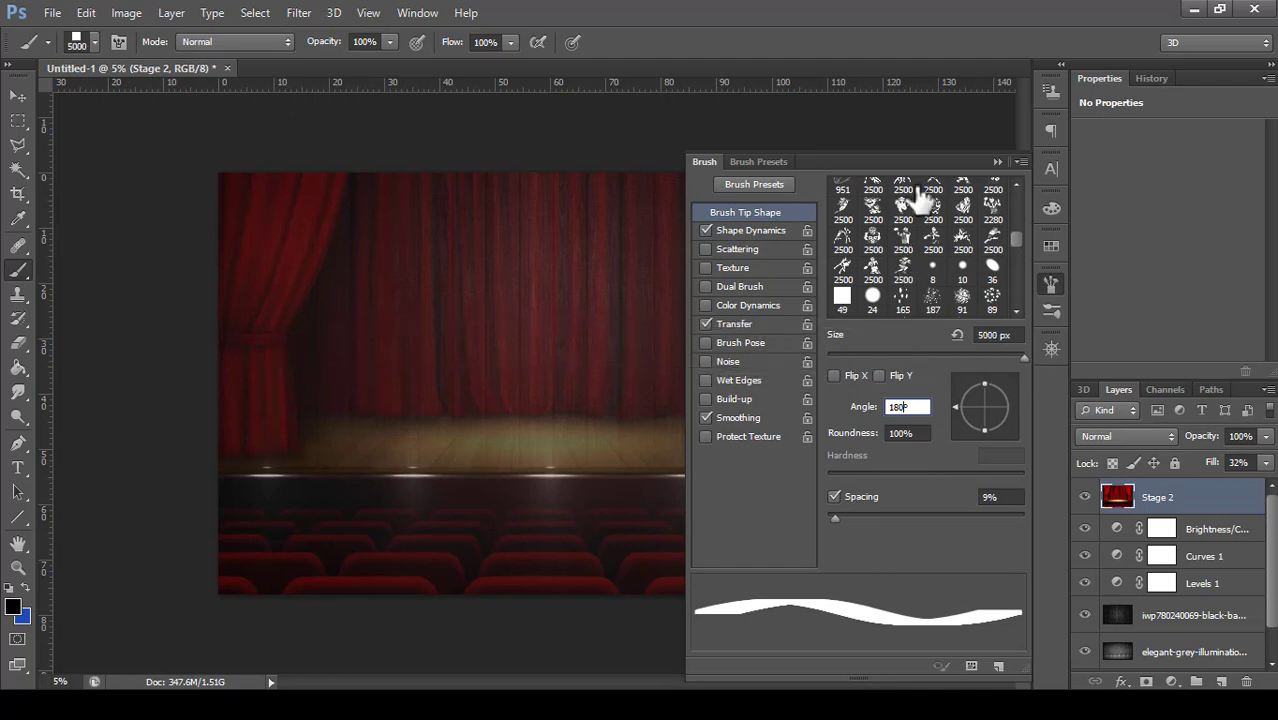
- Paint black over the red curtains with the large brush
left_click(997, 162)
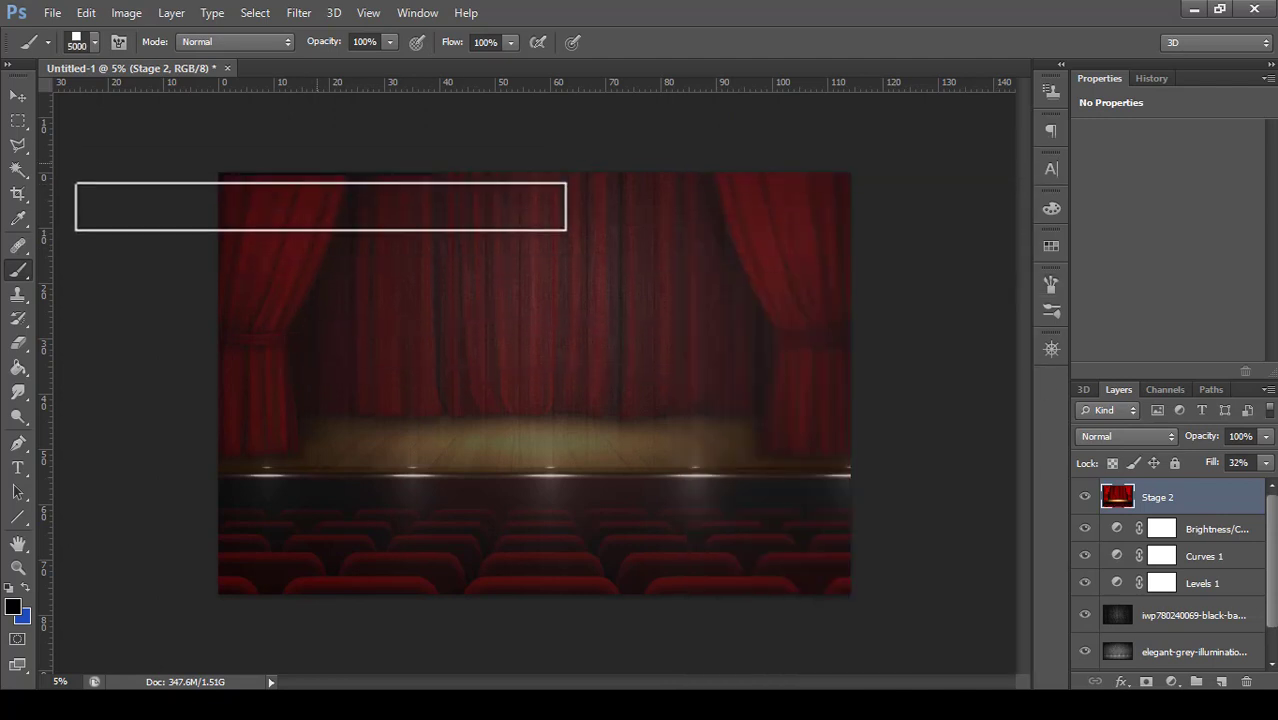
left_click_drag(320, 305, 458, 251)
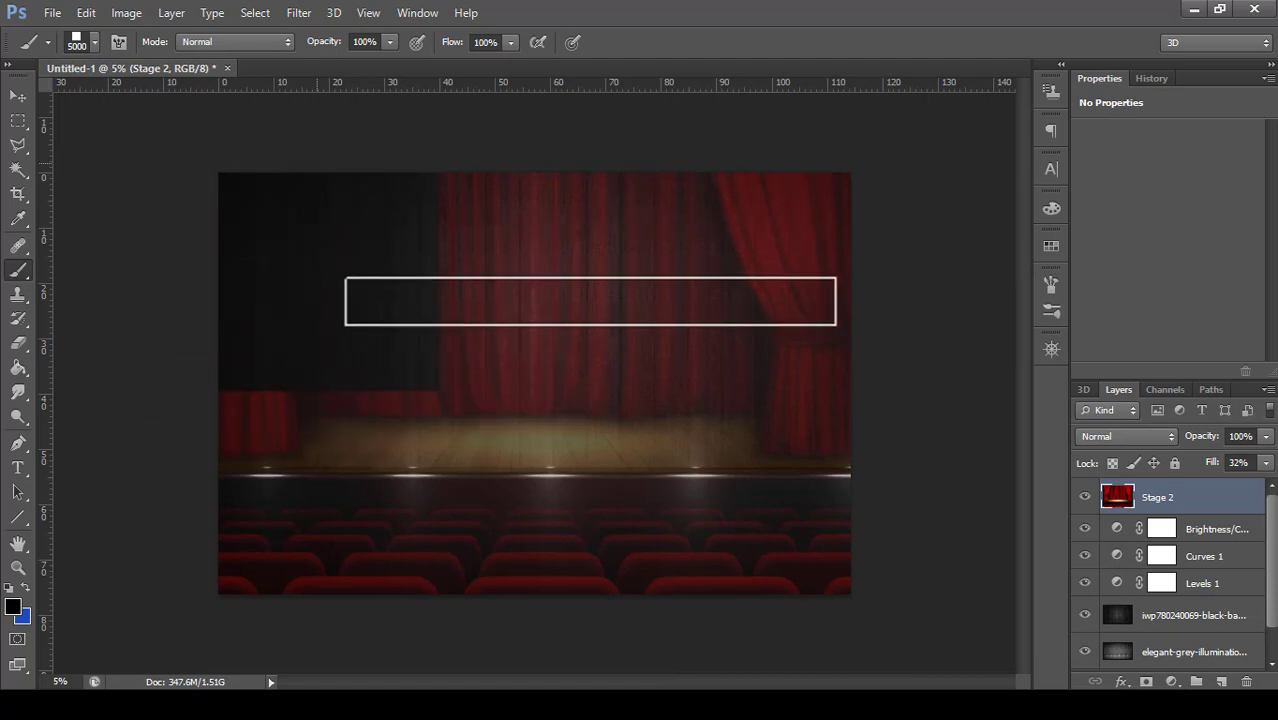
left_click_drag(824, 419, 547, 395)
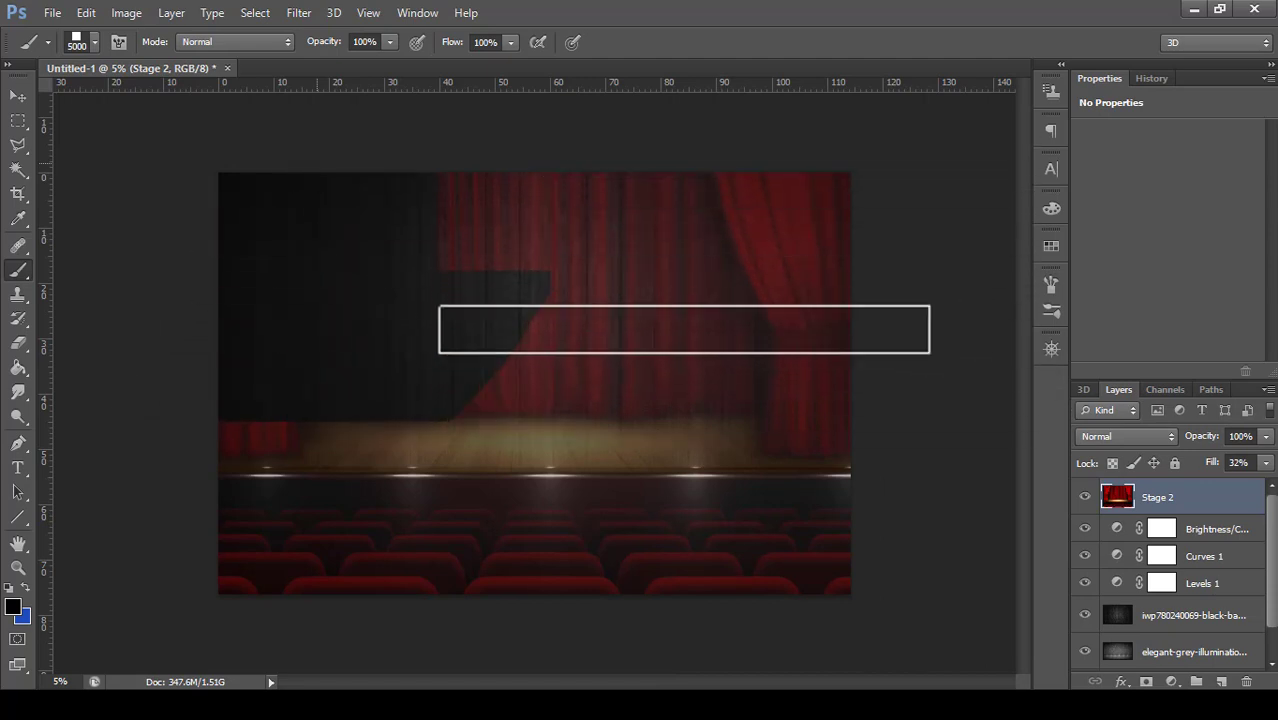
left_click_drag(614, 178, 723, 280)
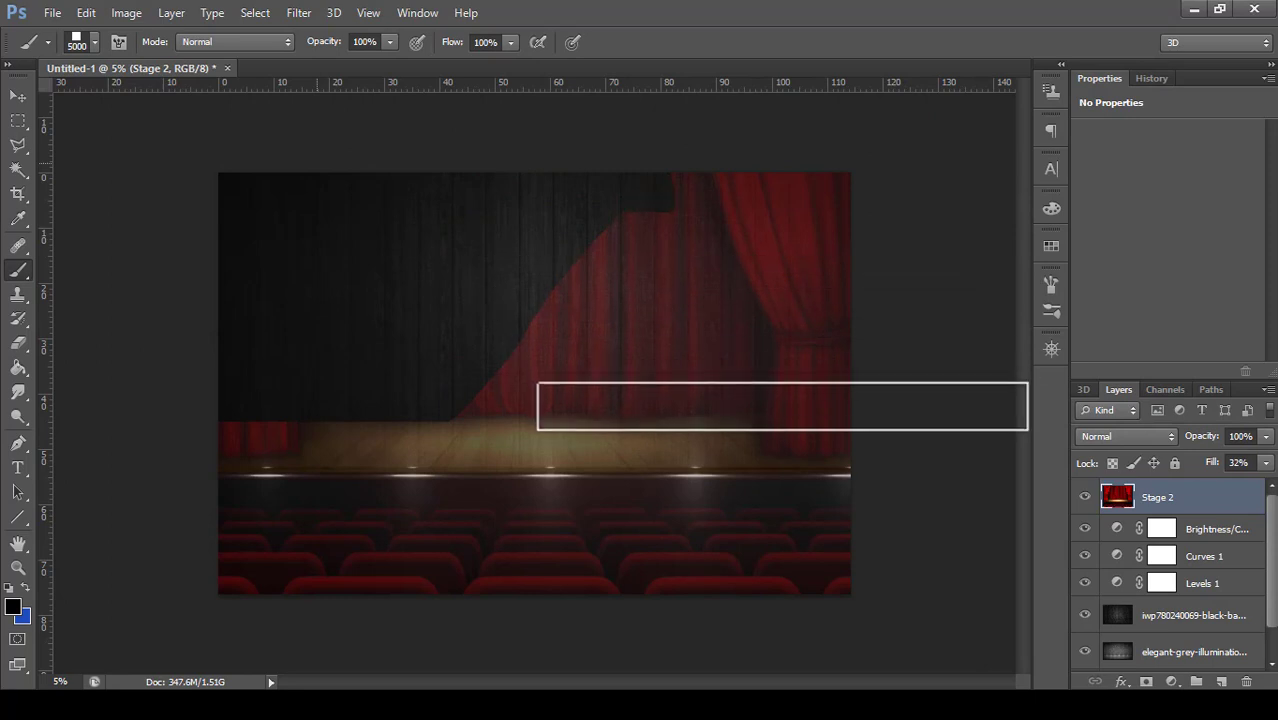
mouse_move(577, 410)
left_mouse_down()
mouse_move(510, 366)
mouse_move(449, 451)
left_mouse_up()
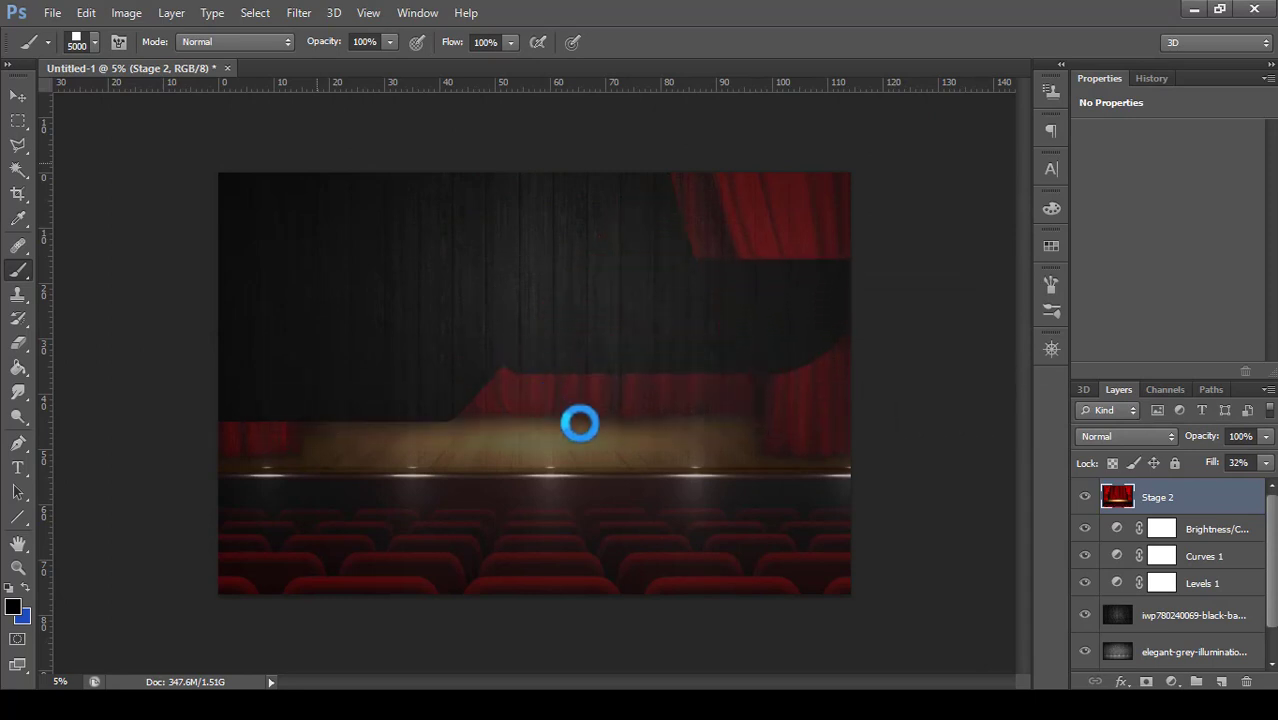
- Zoom in slightly and brush black across the red and brown stage strip
key("ctrl+plus")
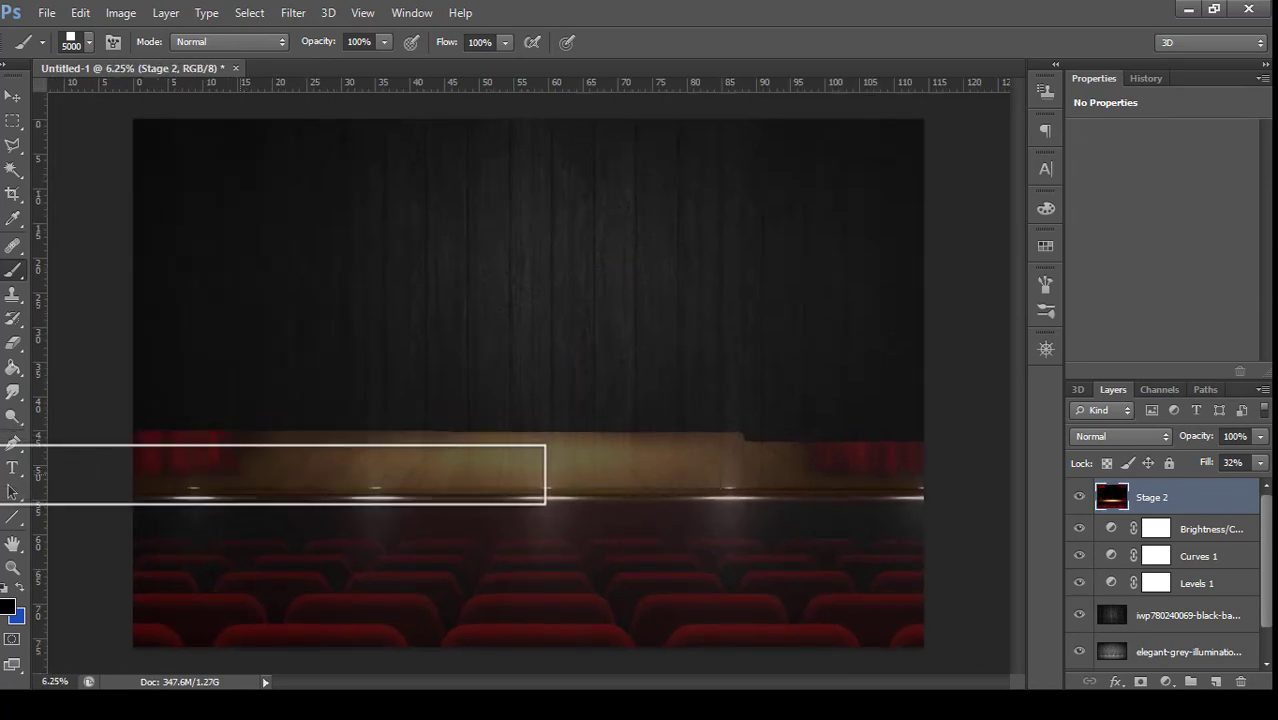
left_click_drag(239, 422, 239, 358)
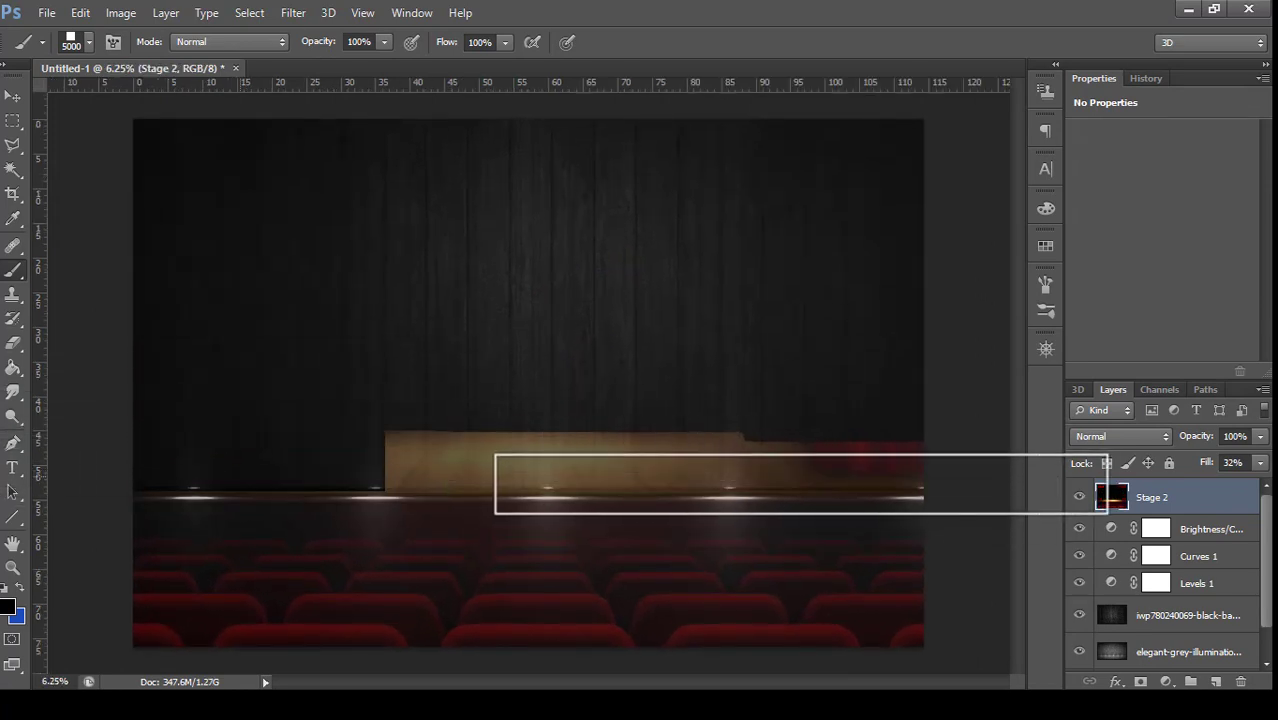
left_click(801, 484)
left_click_drag(662, 394, 276, 480)
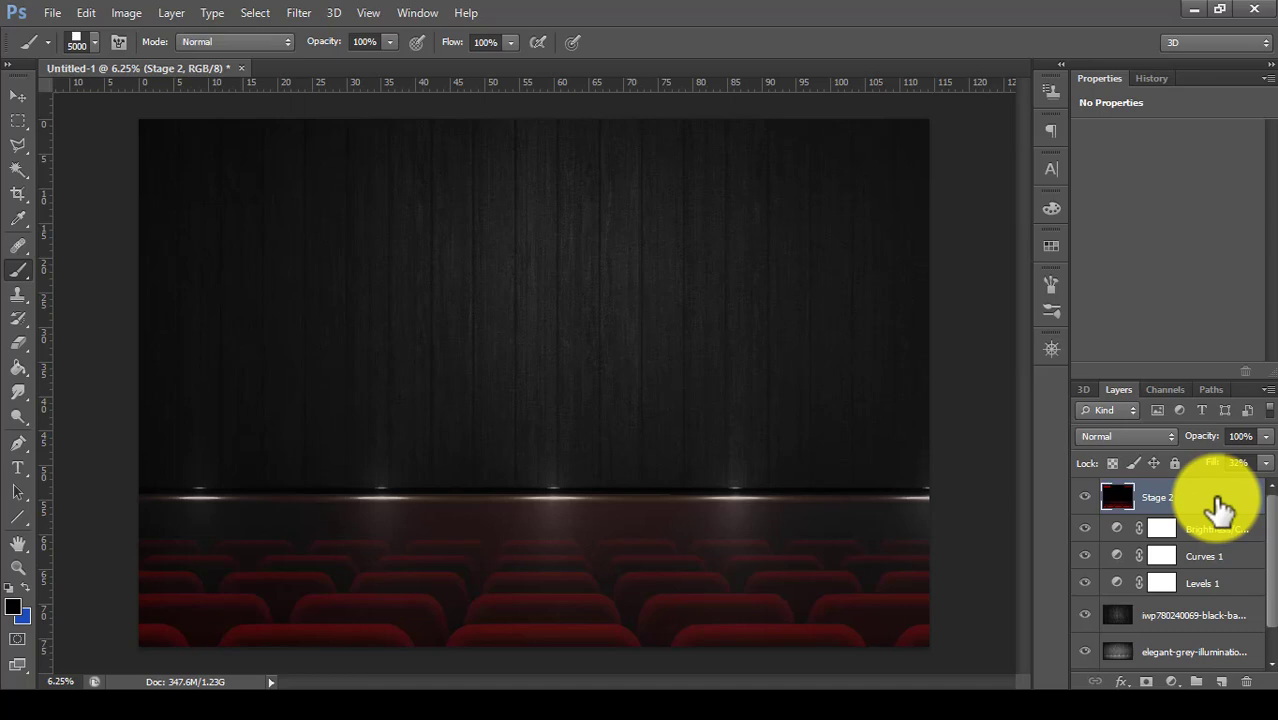
left_click(146, 13)
mouse_move(154, 60)
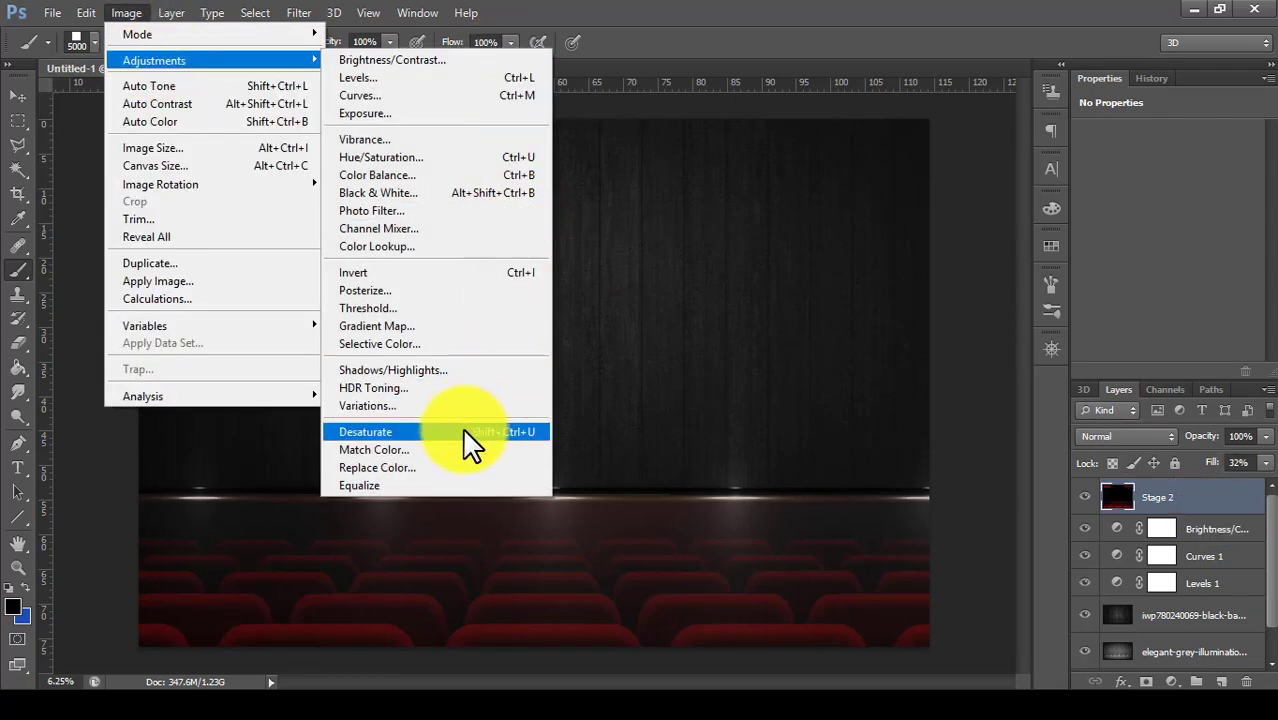
- Desaturate Stage 2 so the seats turn grey, then zoom out to the full canvas
left_click(464, 431)
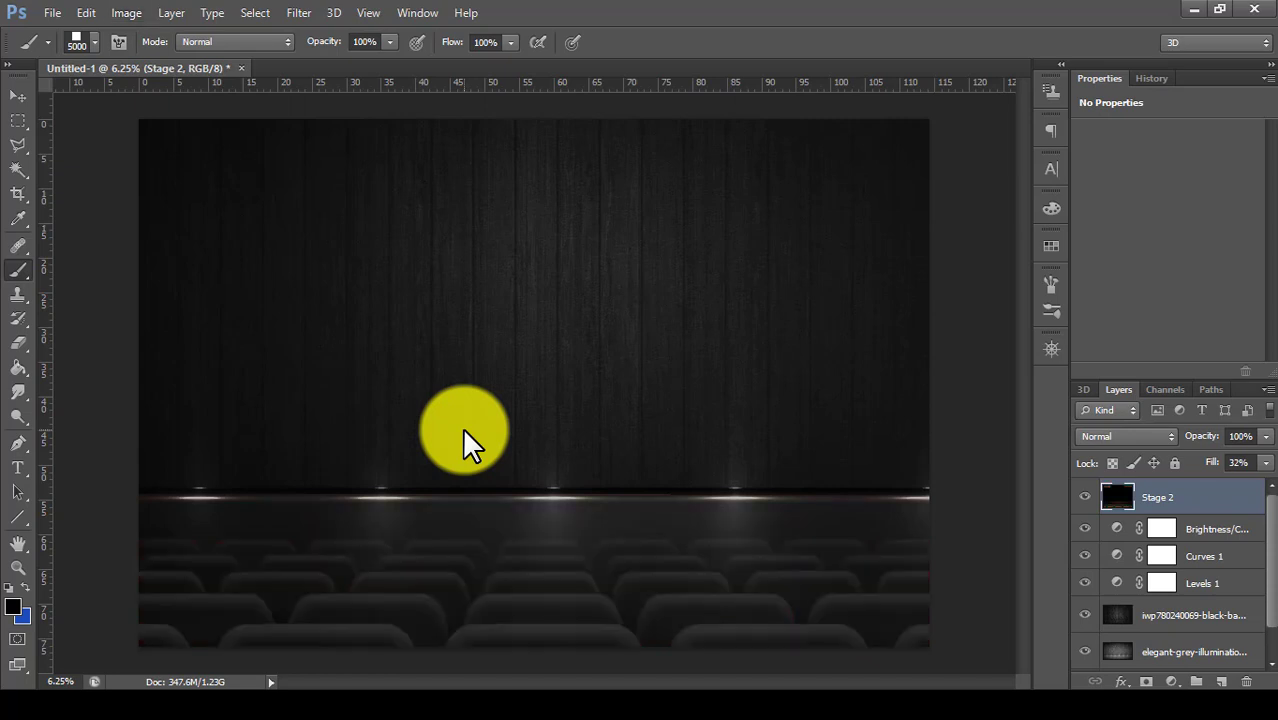
key("ctrl+minus")
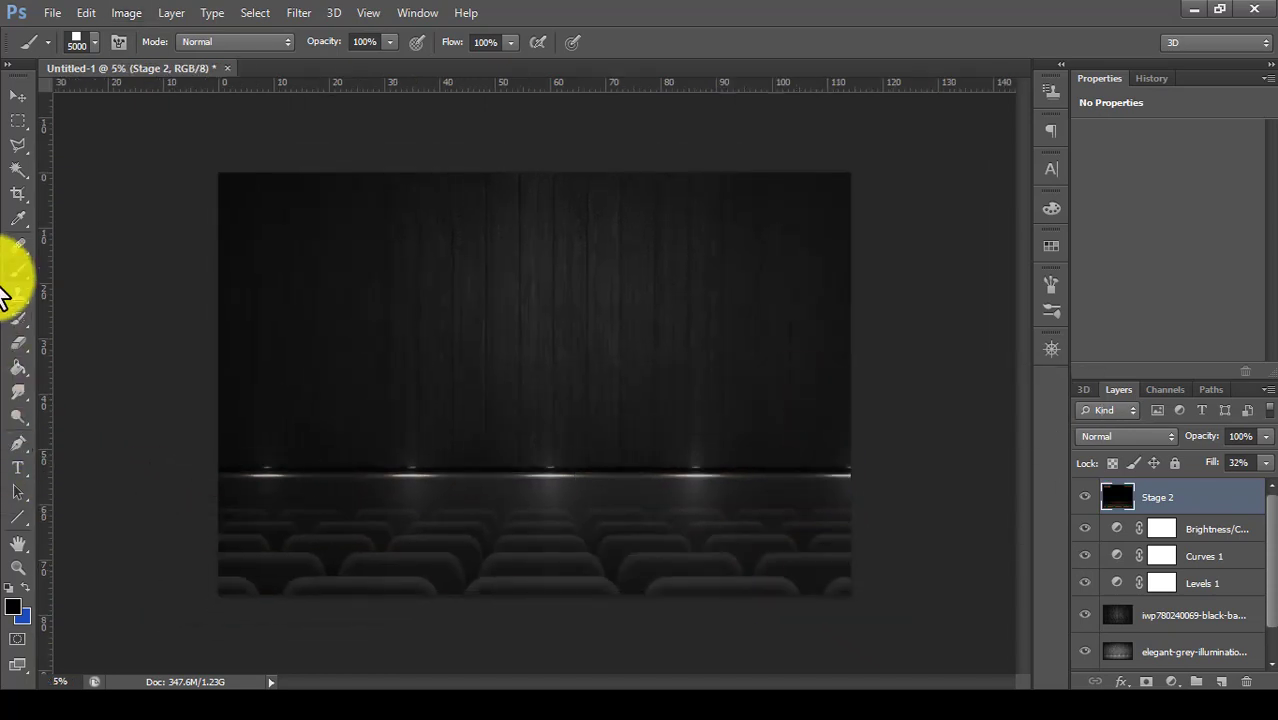
left_click(55, 13)
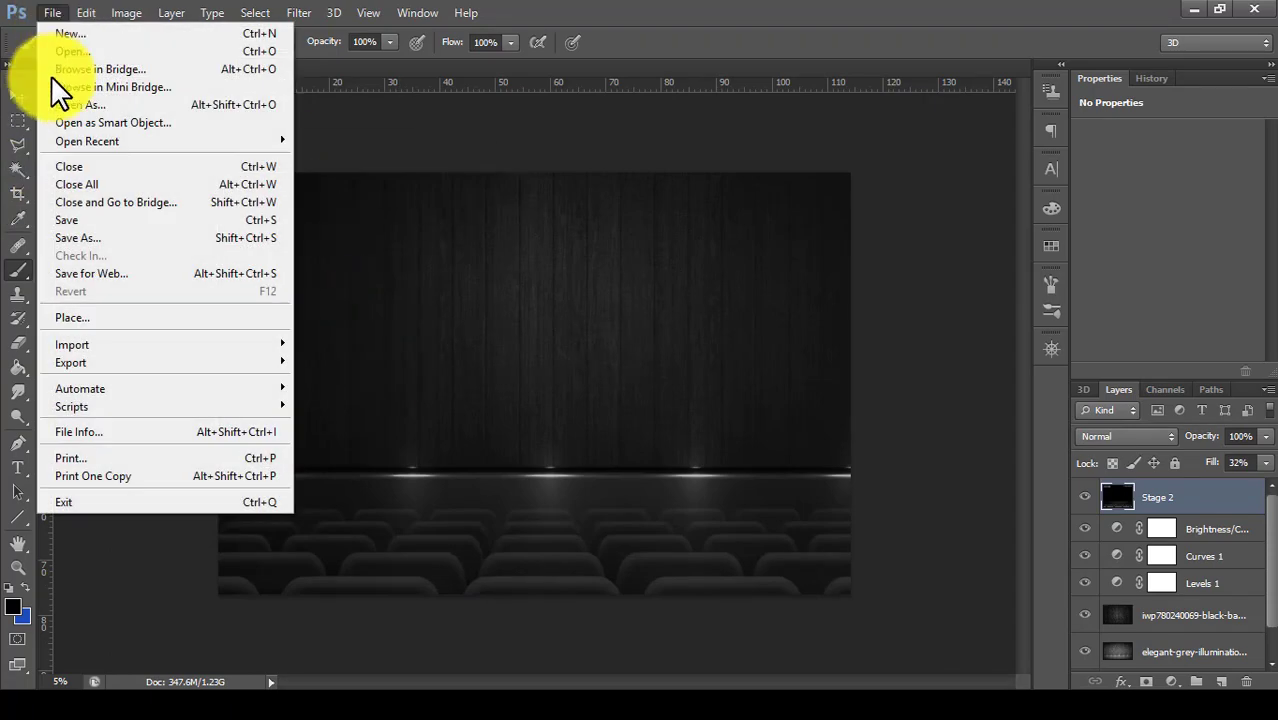
left_click(70, 314)
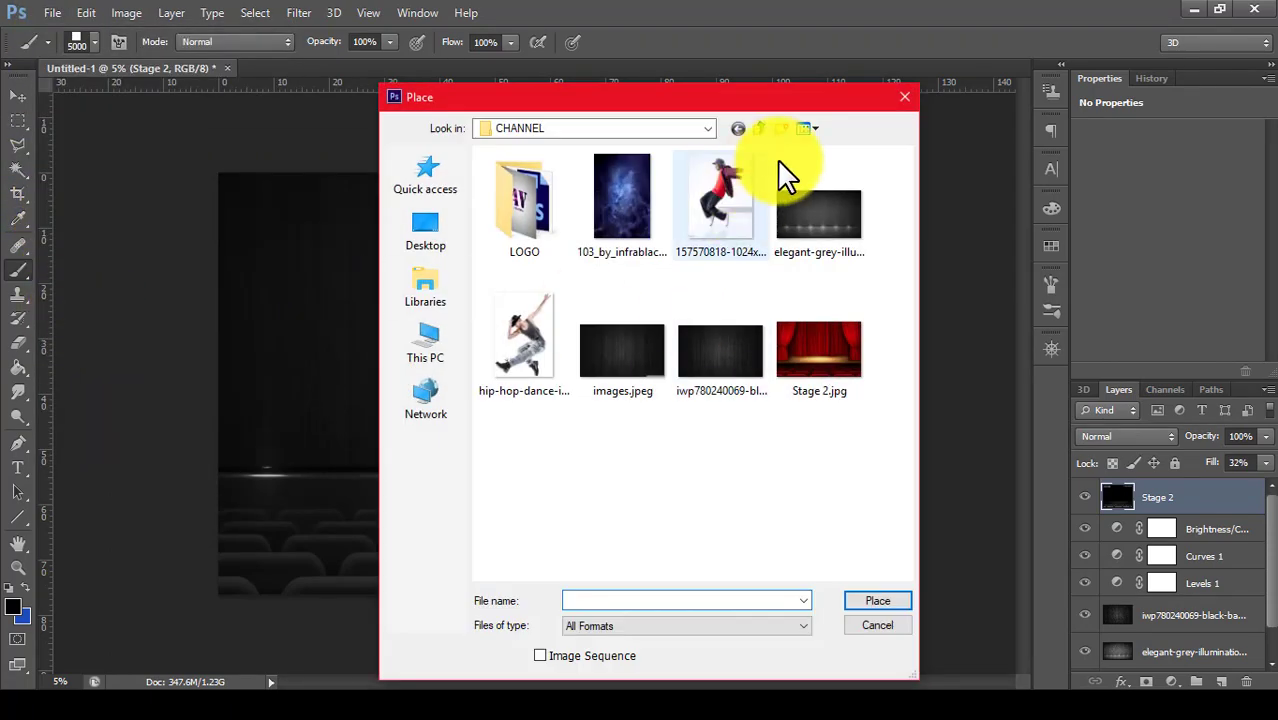
left_click(896, 631)
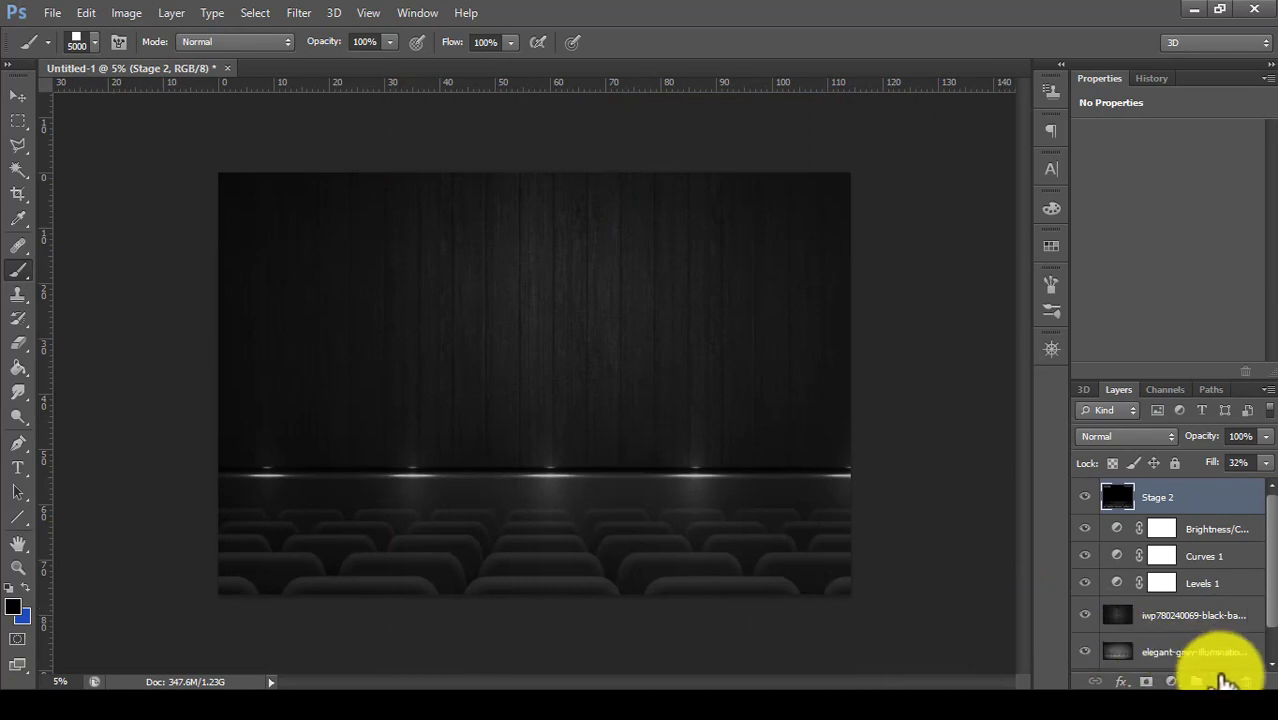
- Select the adjustment layers and convert the Background into Layer 0
left_click(1212, 556, "shift")
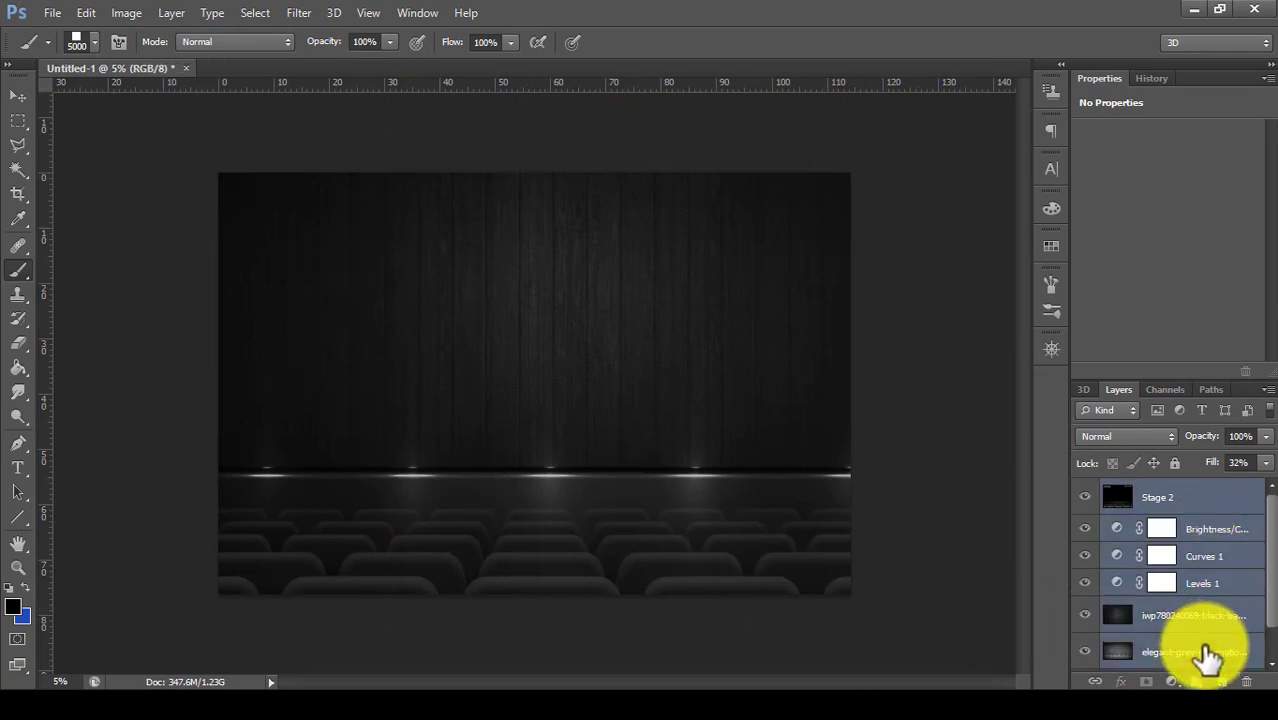
left_click(1190, 594, "shift")
scroll(1193, 612, "down", 1)
left_click(1190, 652, "shift")
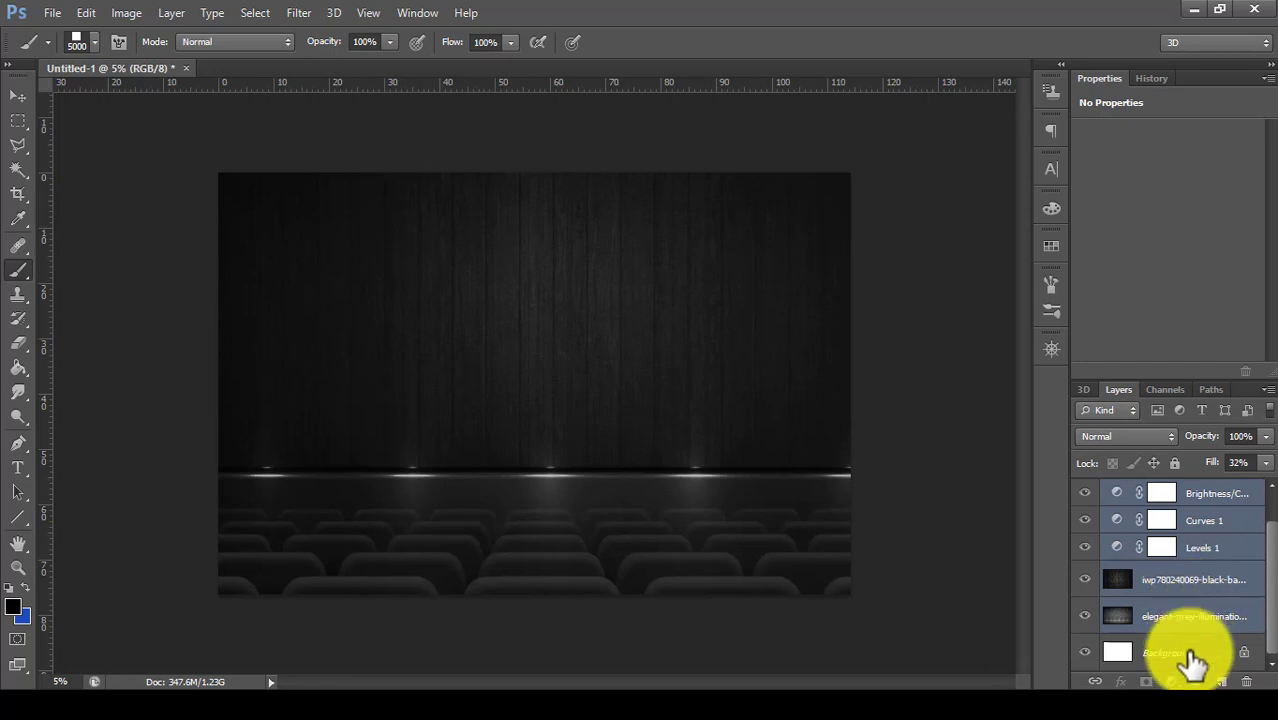
right_click(1193, 550)
left_click(1250, 667)
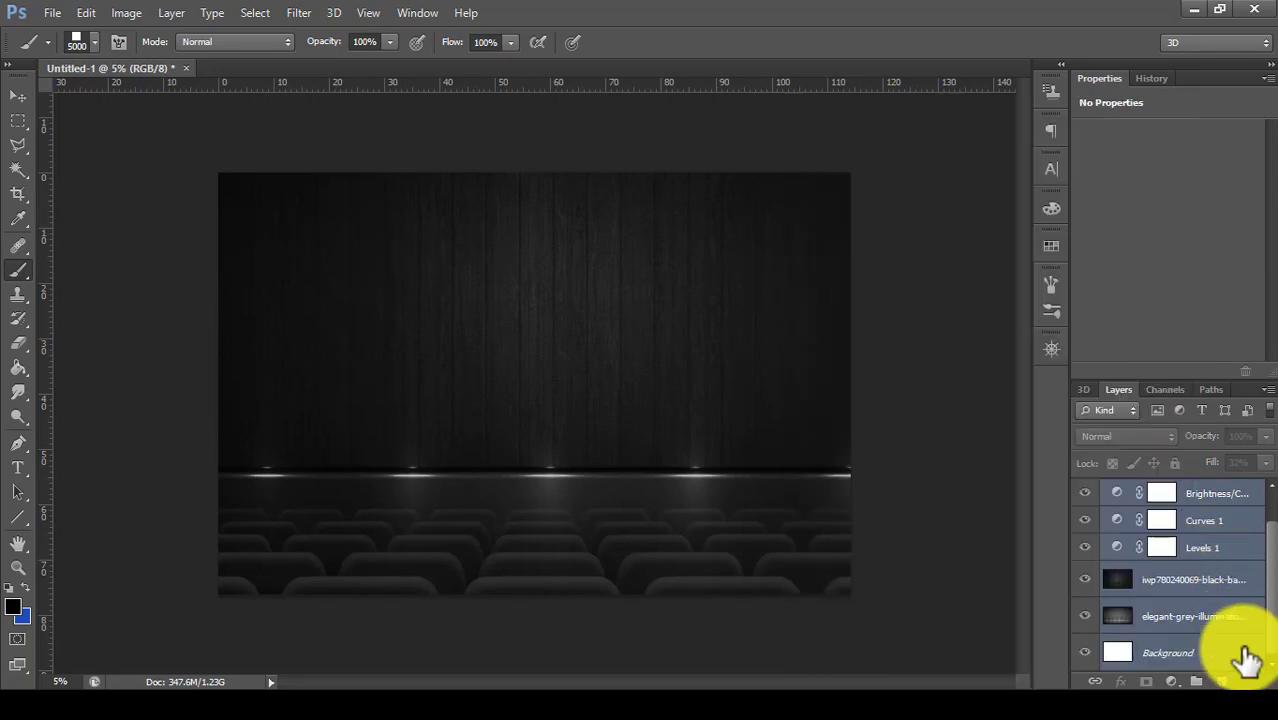
double_click(1240, 652)
left_click(790, 220)
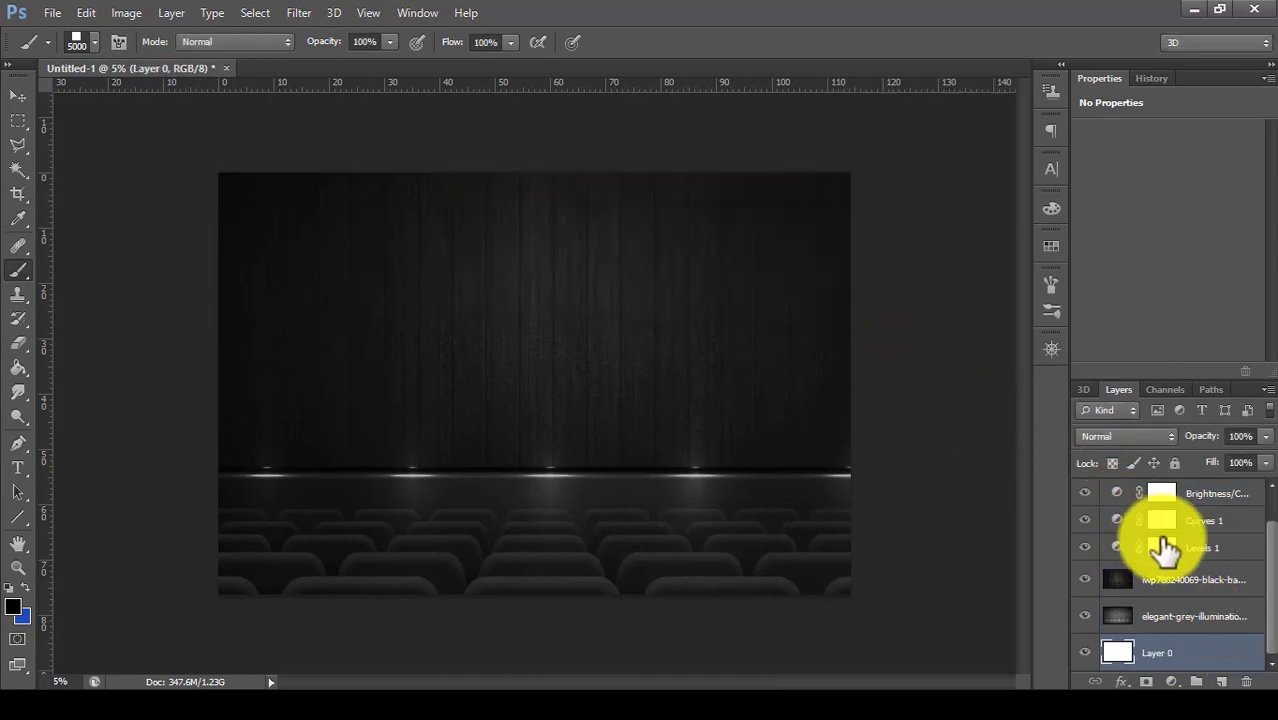
- Select Stage 2 and the adjustment layers and group them into Group 1
left_click(1184, 582, "shift")
left_click(1195, 522, "shift")
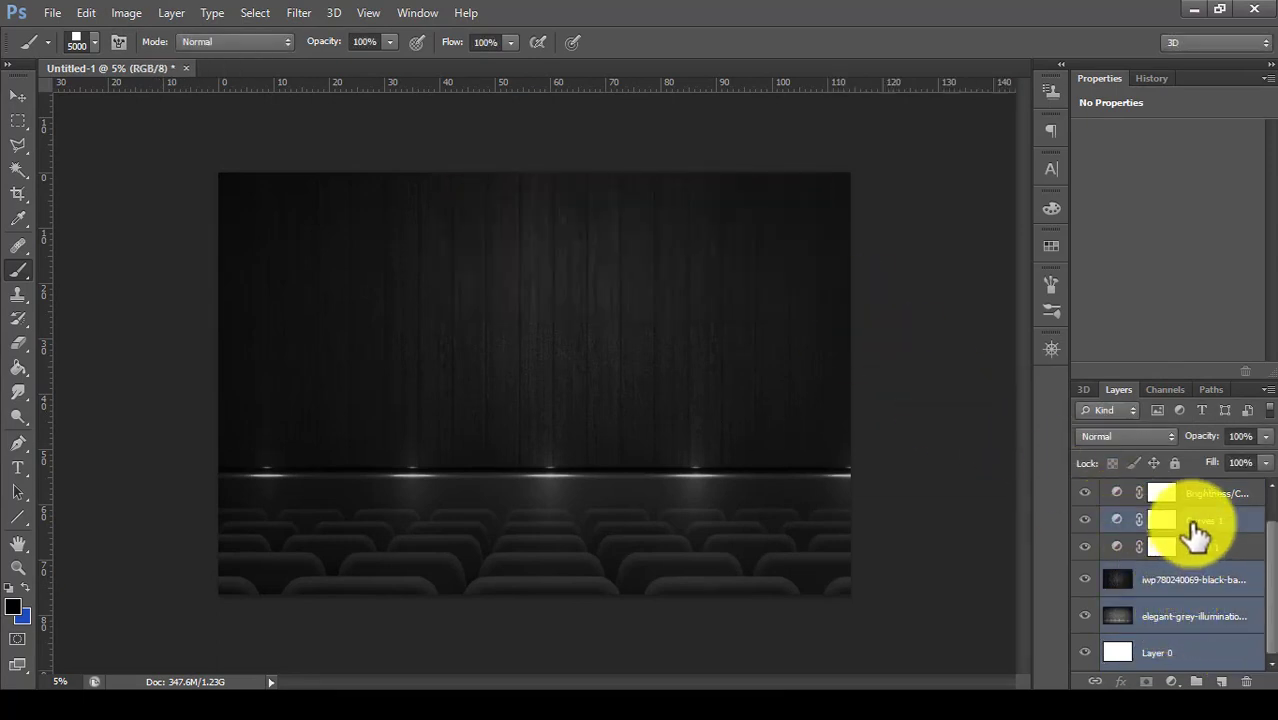
scroll(1200, 515, "up", 1)
left_click(1198, 500, "shift")
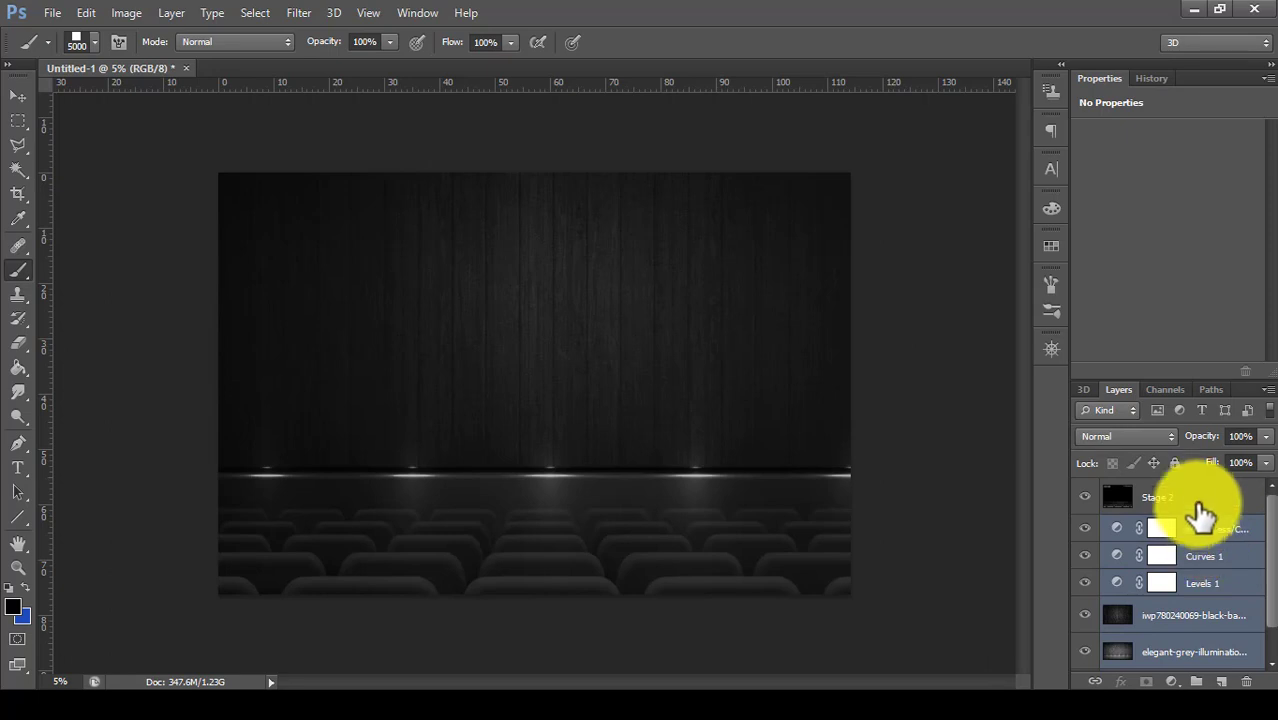
right_click(1203, 528)
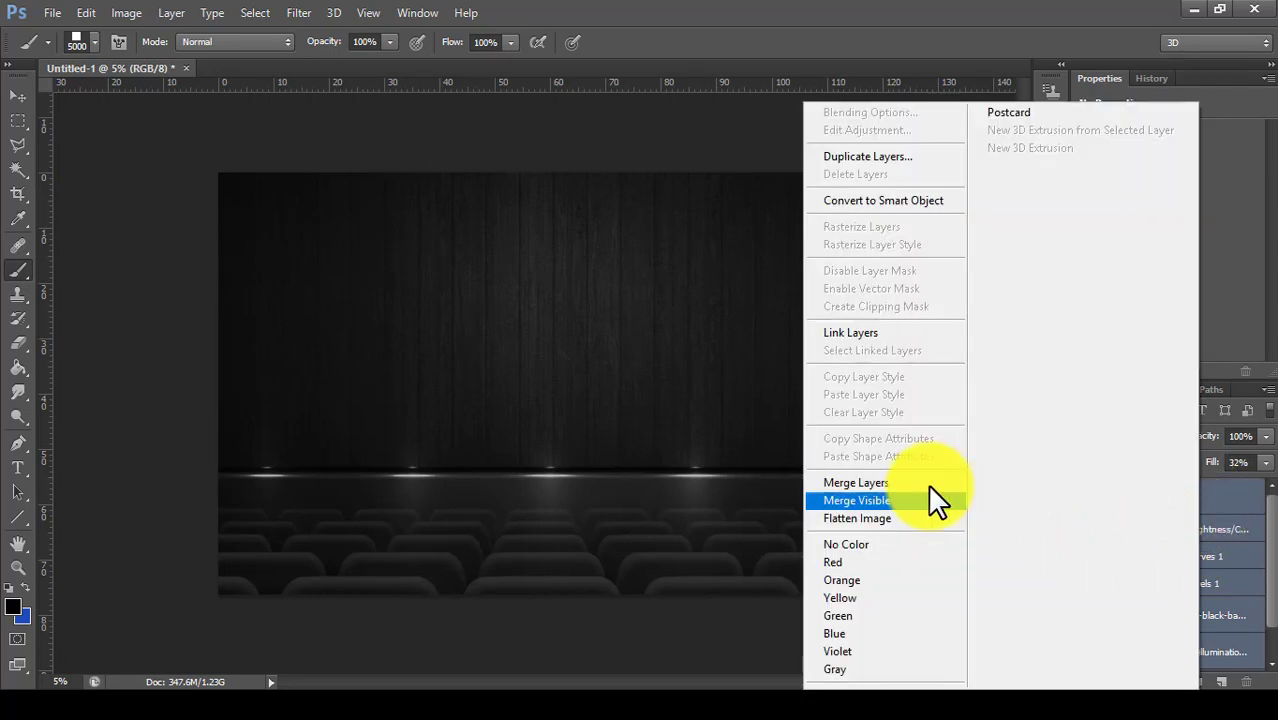
left_click(1262, 676)
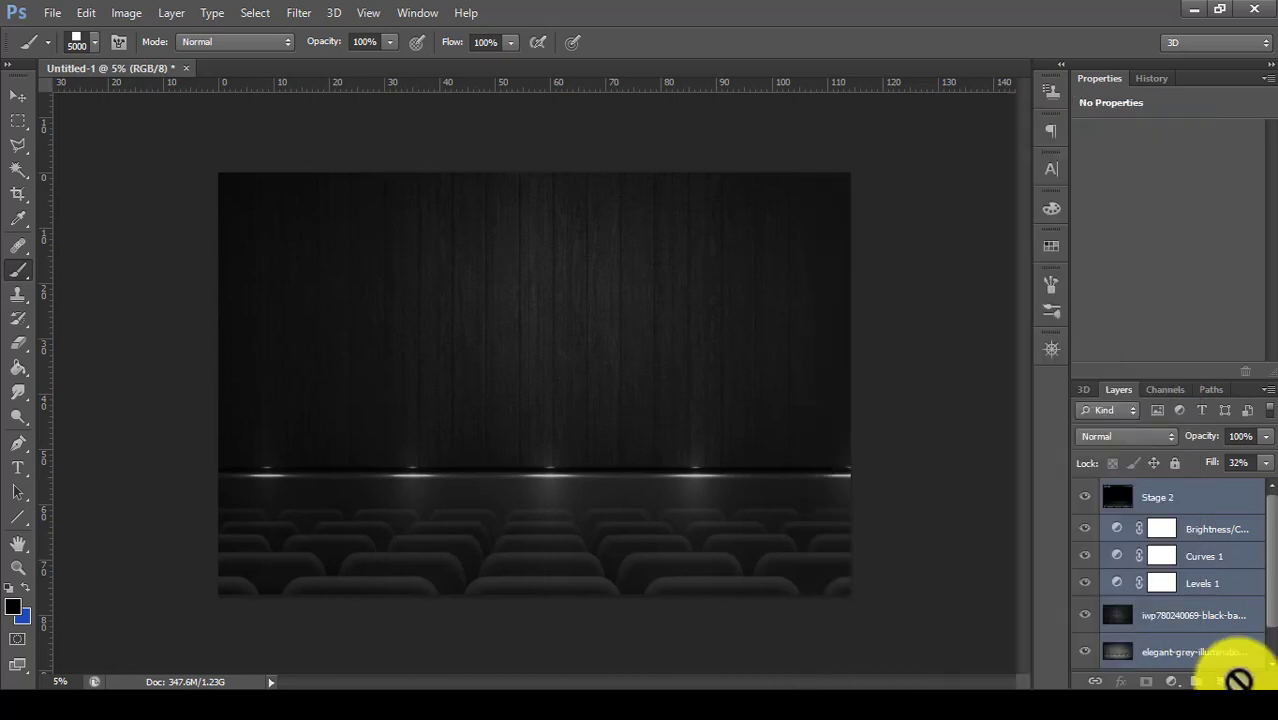
left_click(1196, 681)
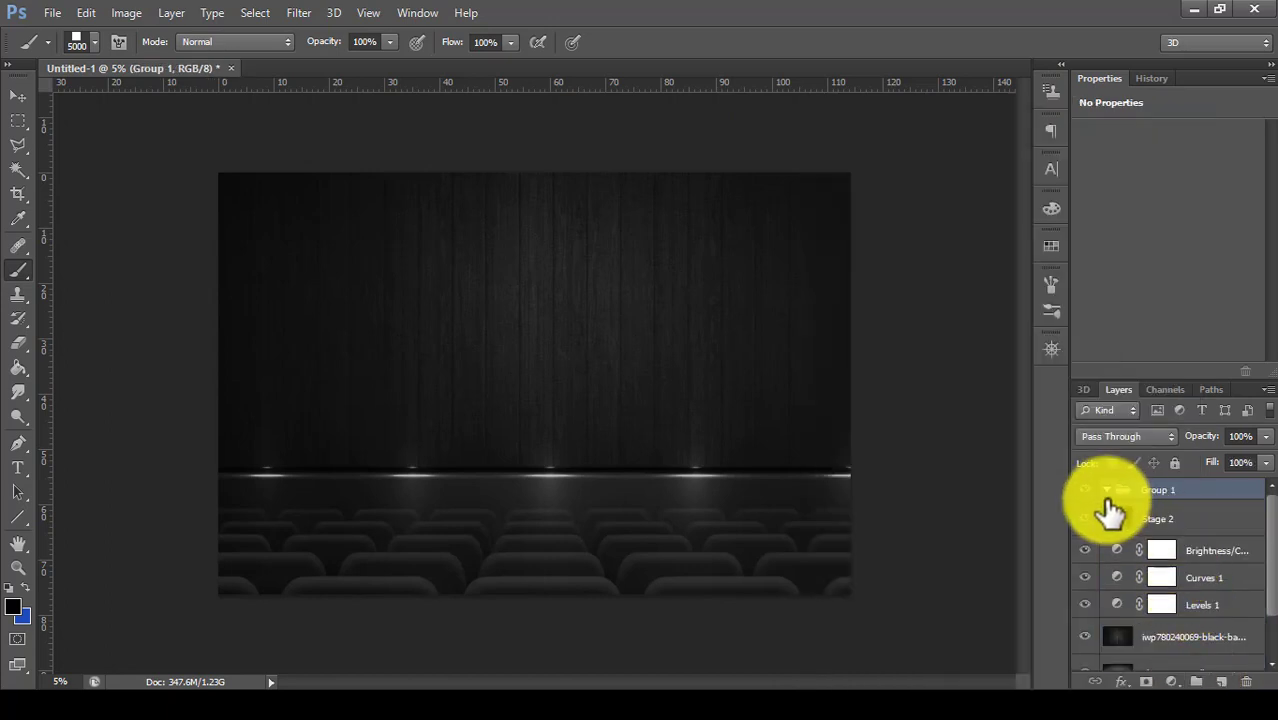
- Move the remaining layers from Stage 2 down to Layer 0 into Group 1 and collapse it
left_click(1160, 518)
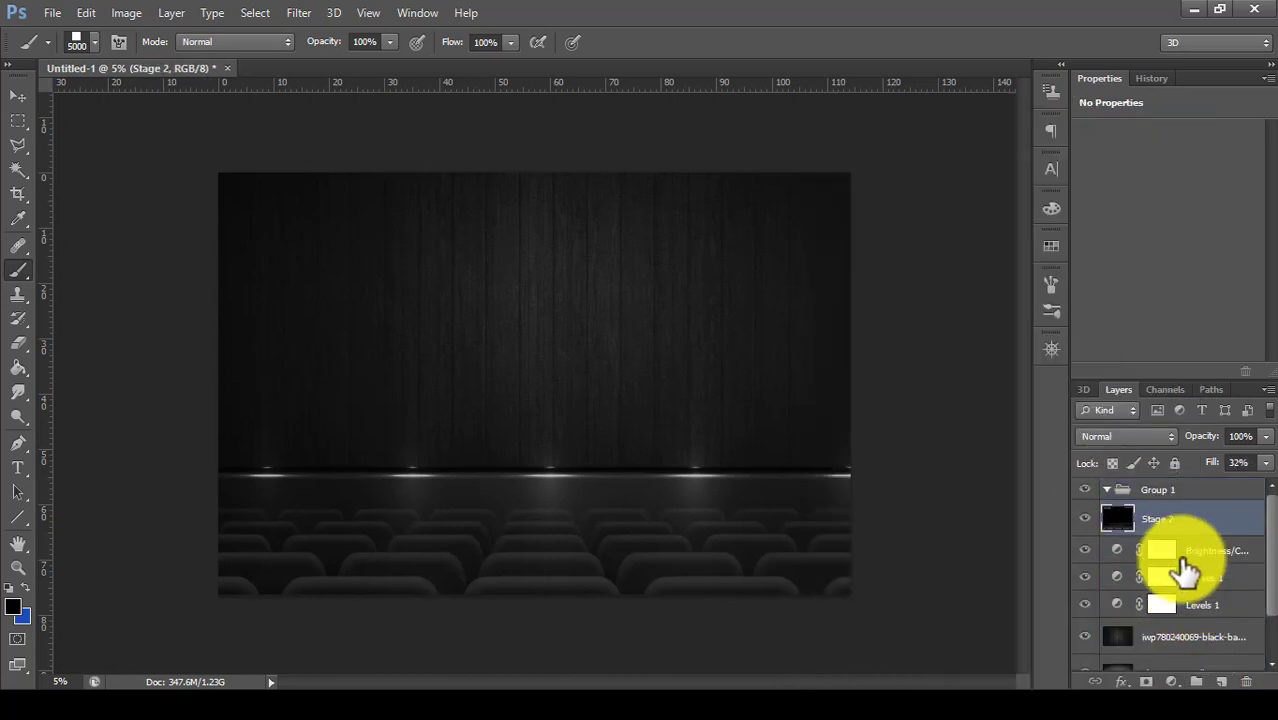
scroll(1192, 656, "down", 2)
left_click(1196, 660, "shift")
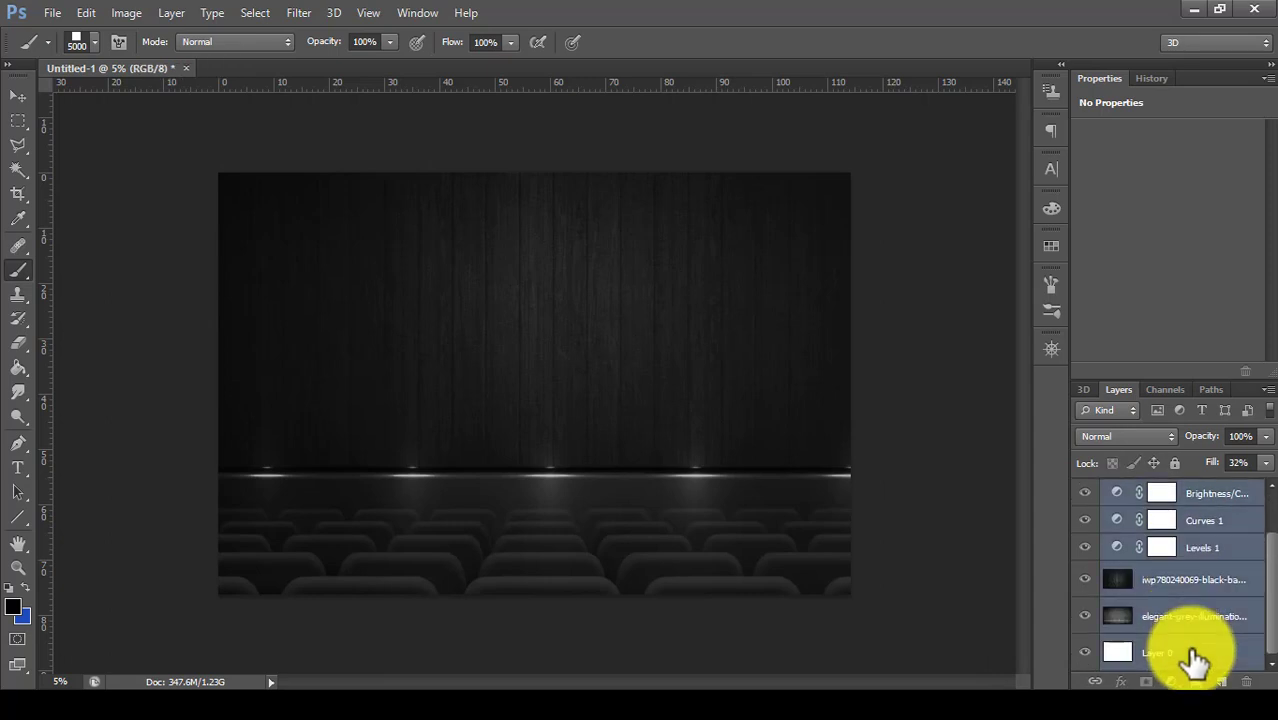
scroll(1196, 660, "up", 2)
mouse_move(1196, 660)
left_mouse_down()
mouse_move(1183, 503)
mouse_move(1160, 492)
left_mouse_up()
left_click(1117, 492)
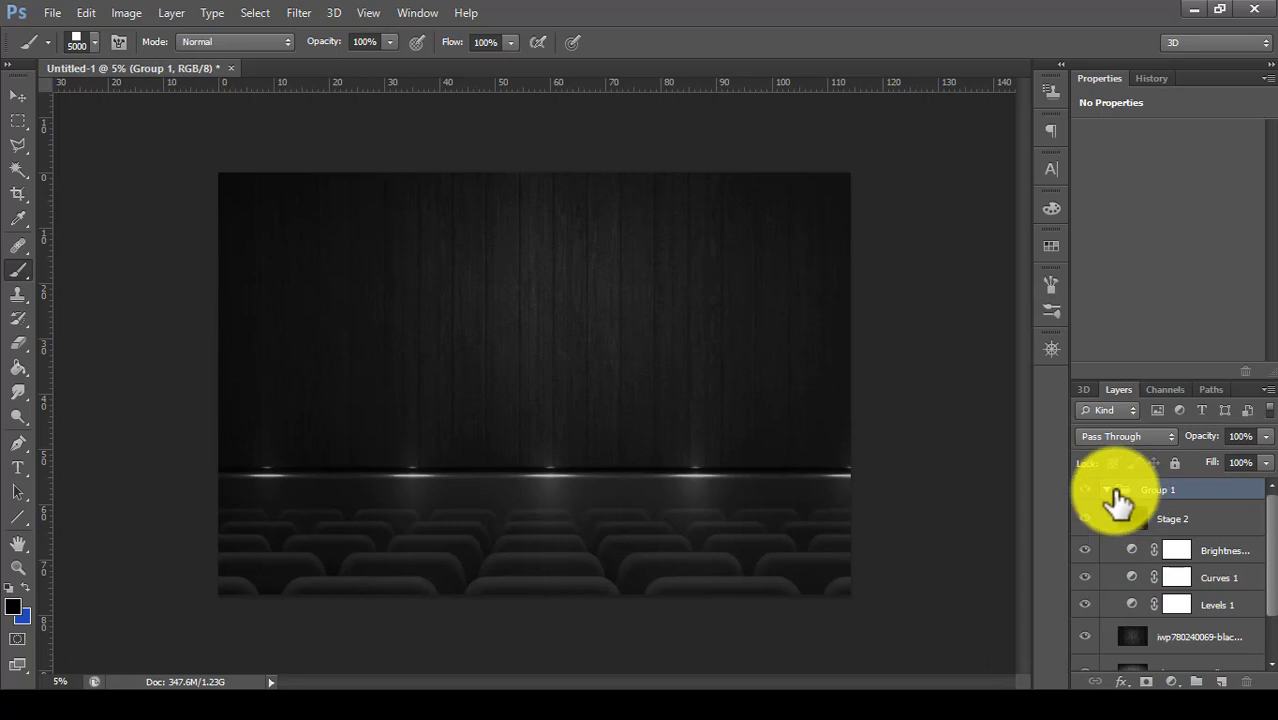
left_click(1108, 490)
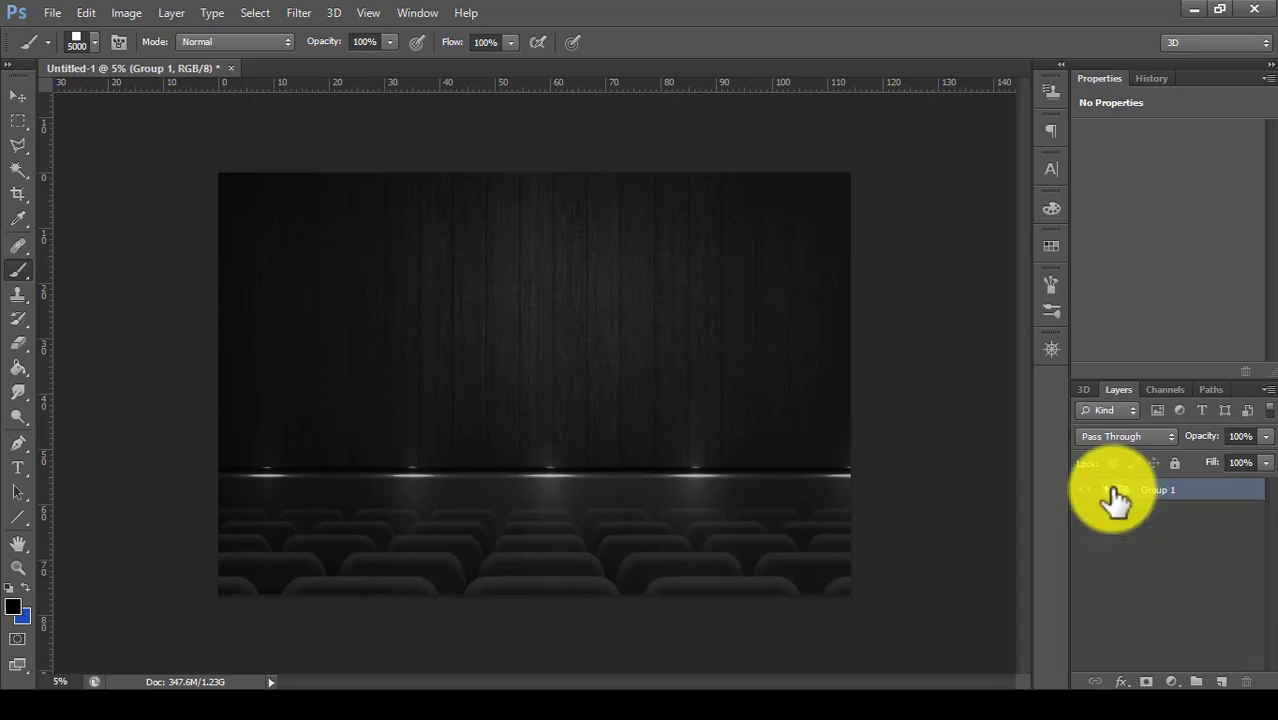
- Add a new layer, place hip-hop-dance-images-png-2.png, and drag it to the right
left_click(1222, 681)
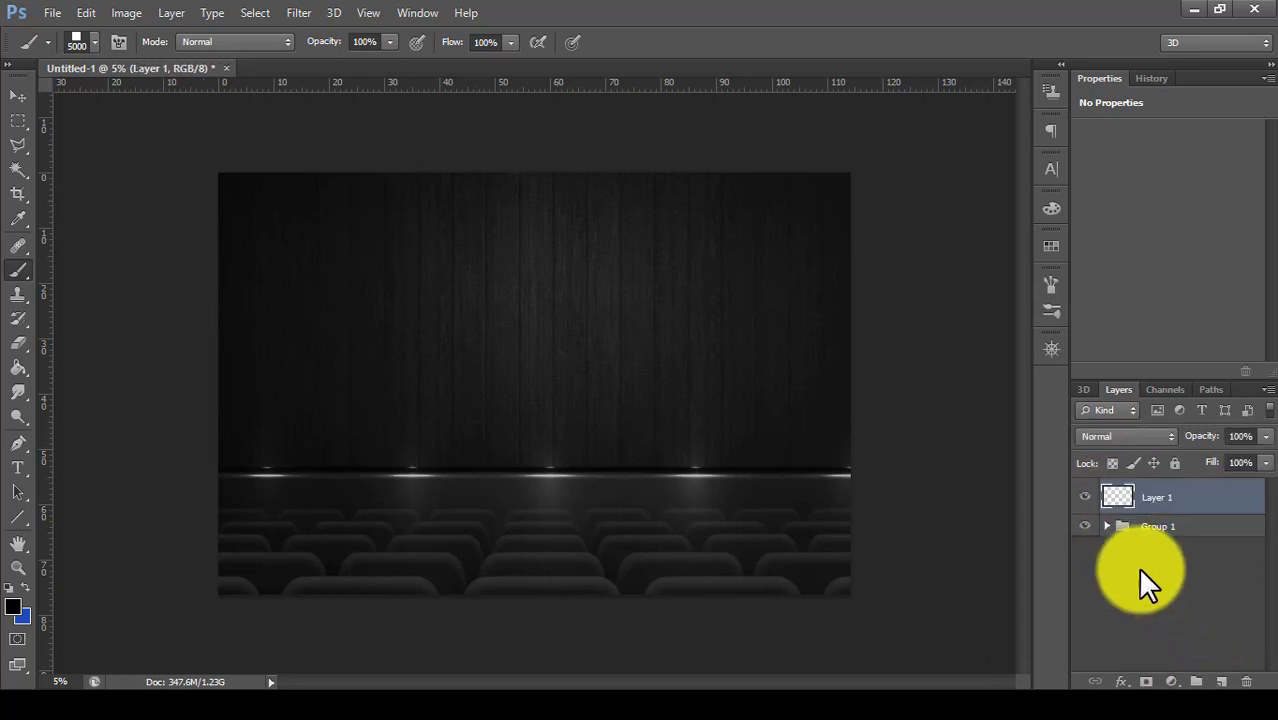
left_click(1085, 526)
left_click(1085, 526)
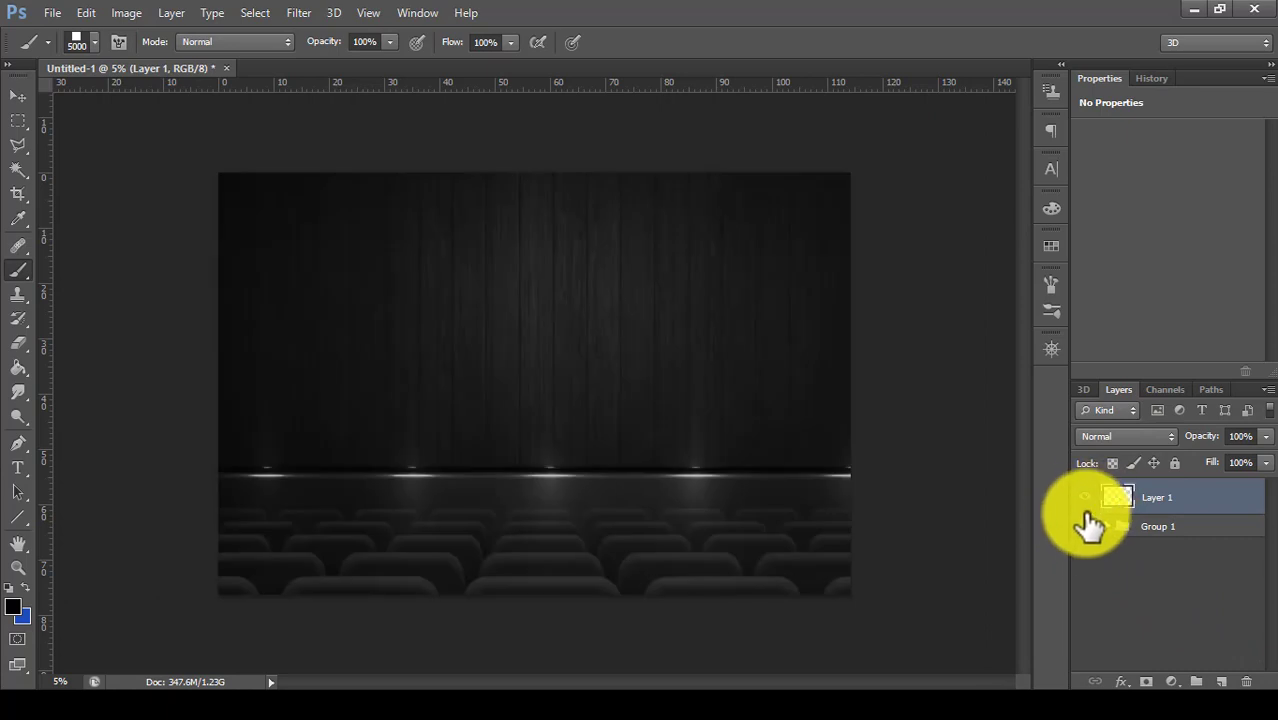
left_click(50, 13)
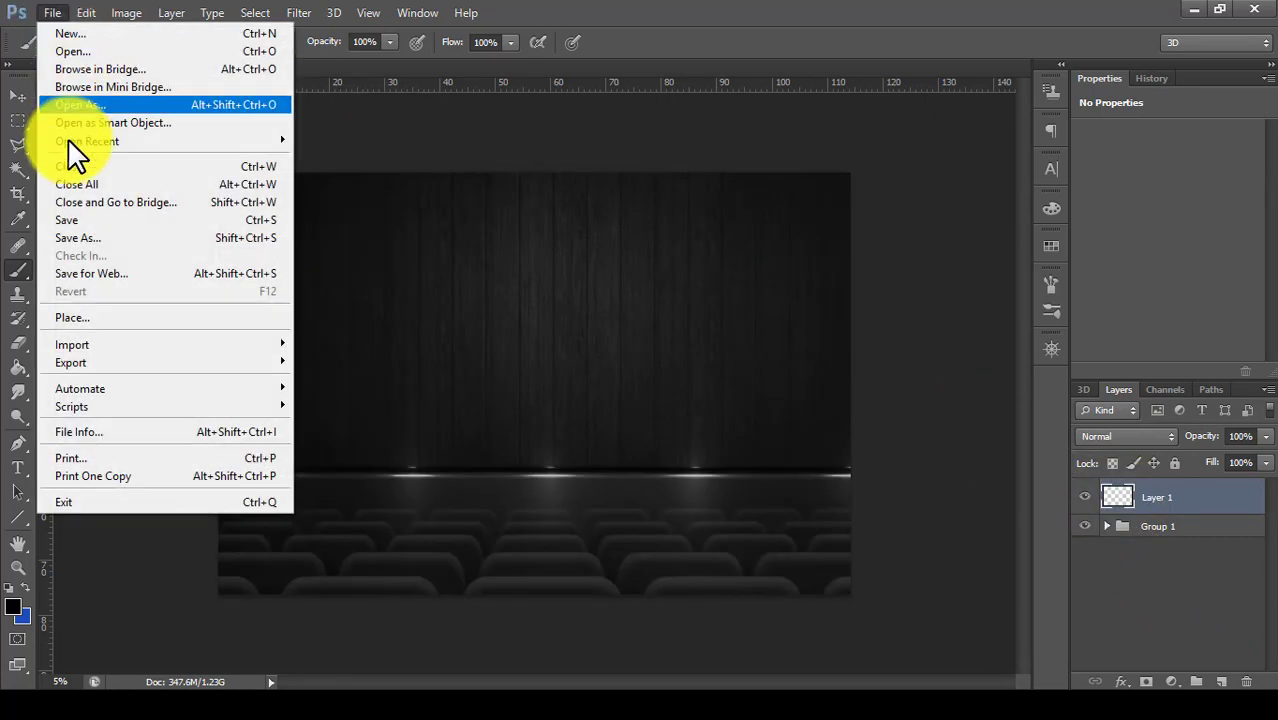
left_click(70, 317)
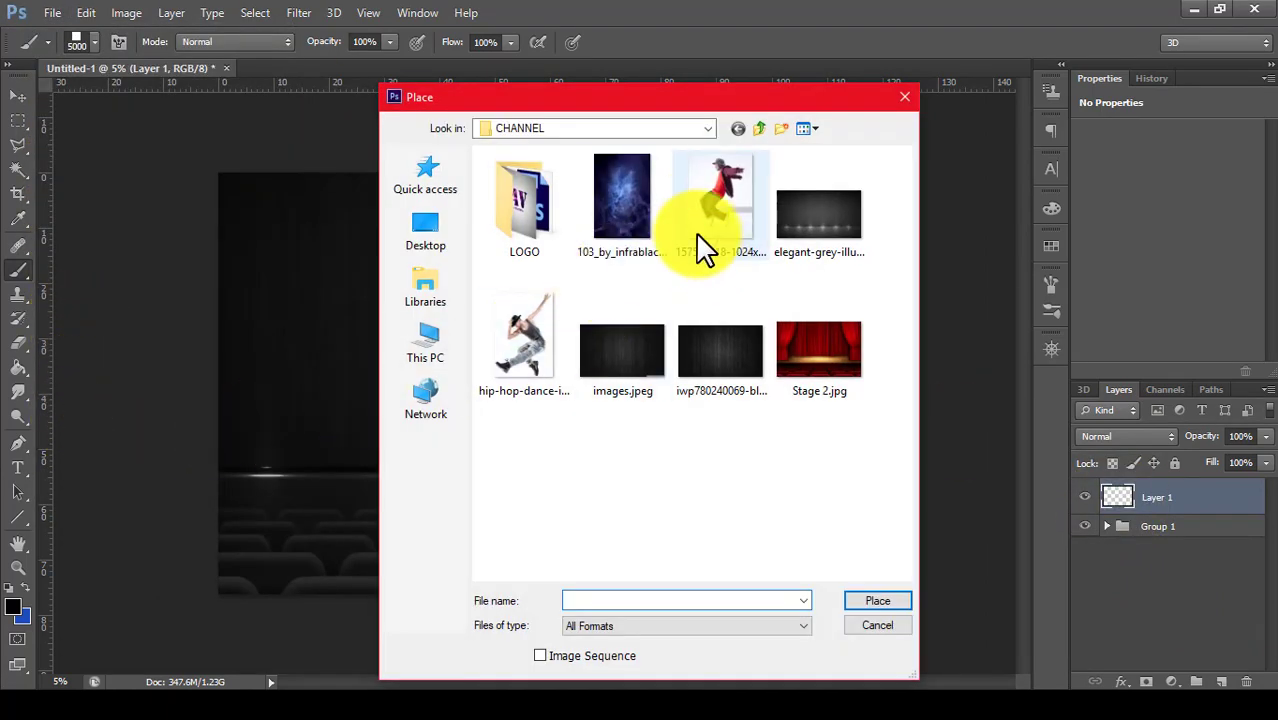
left_click(548, 342)
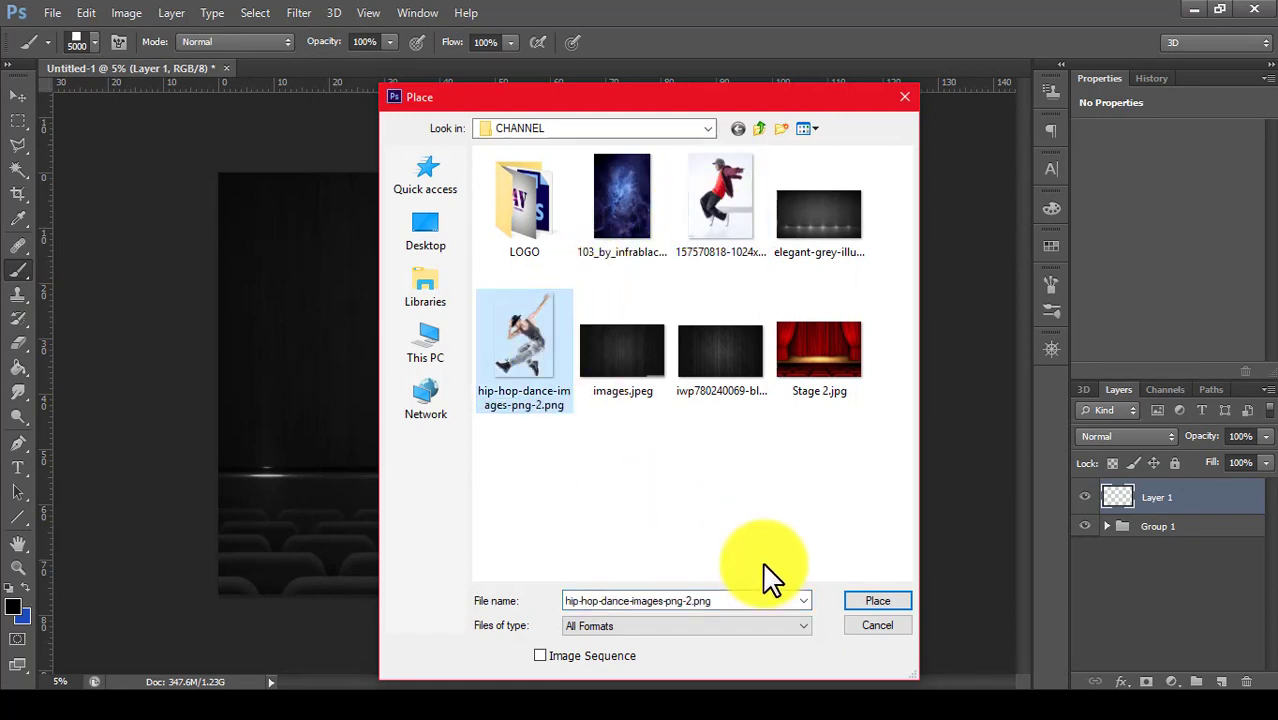
left_click(889, 601)
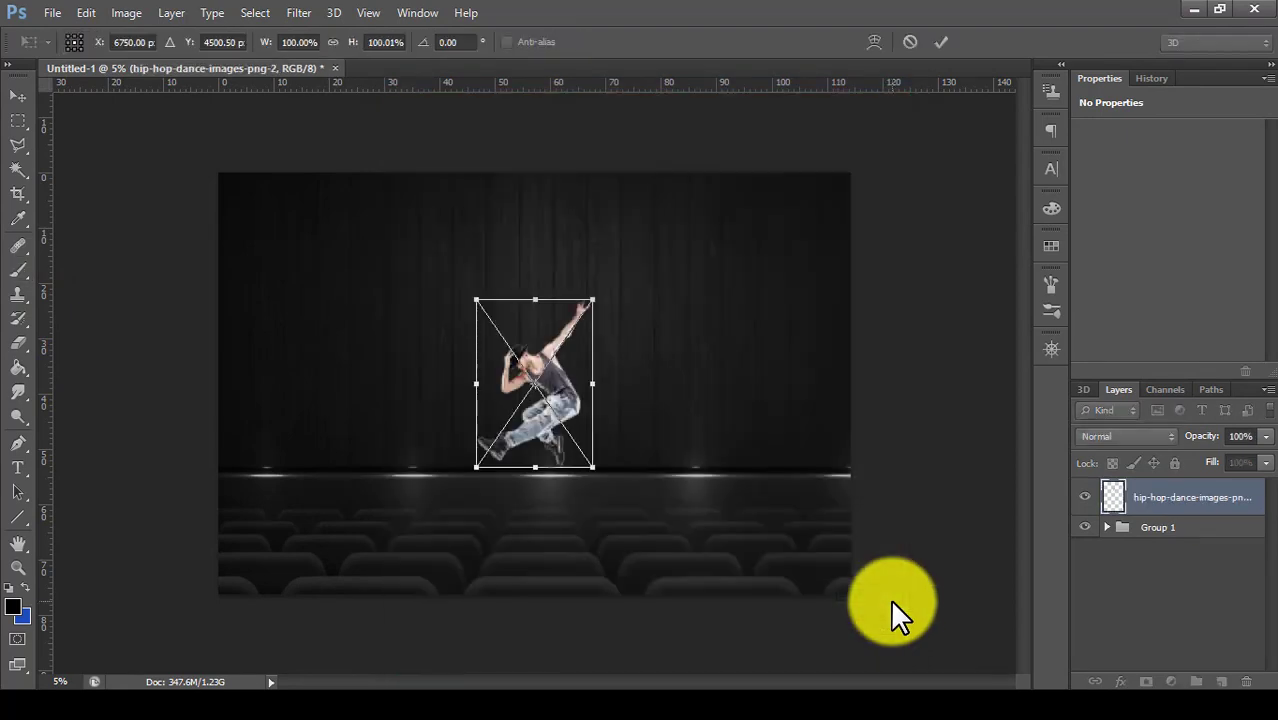
mouse_move(566, 402)
left_mouse_down()
mouse_move(768, 410)
mouse_move(766, 396)
left_mouse_up()
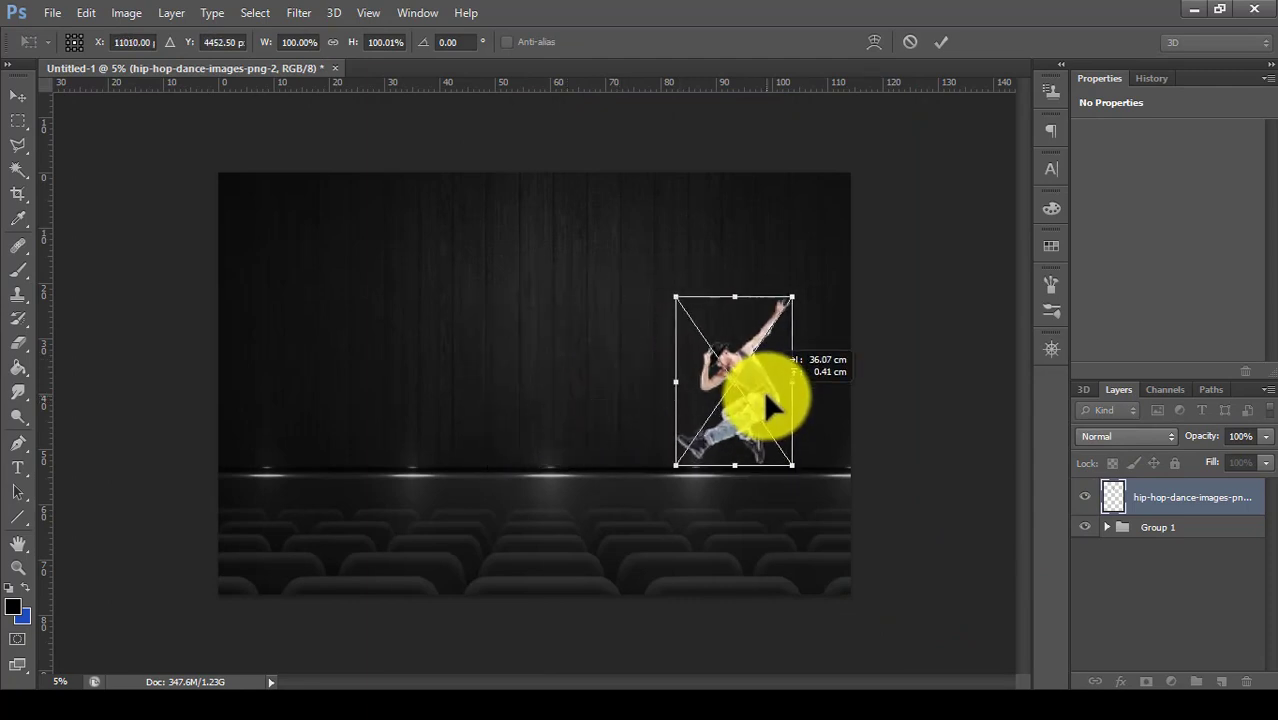
- Free Transform the dancer to about 99% with his feet on the right stage edge
left_click(944, 34)
key("b")
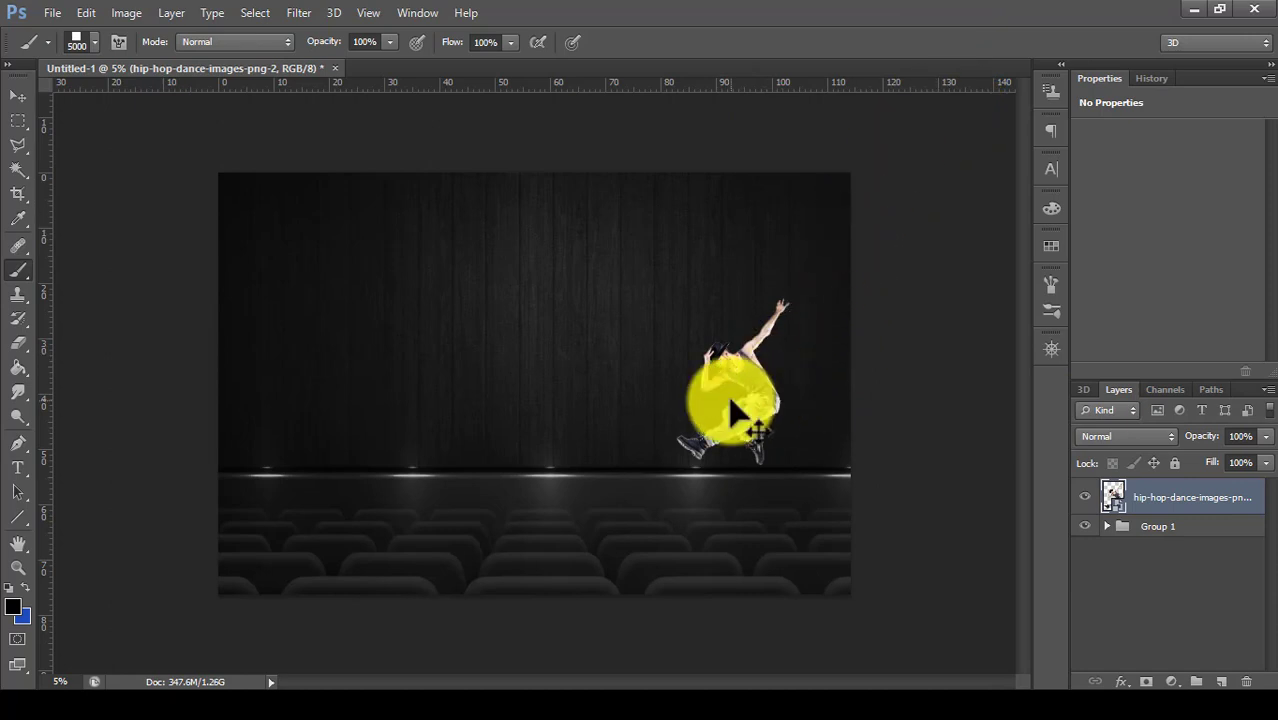
key("ctrl+t")
left_click_drag(792, 297, 824, 251)
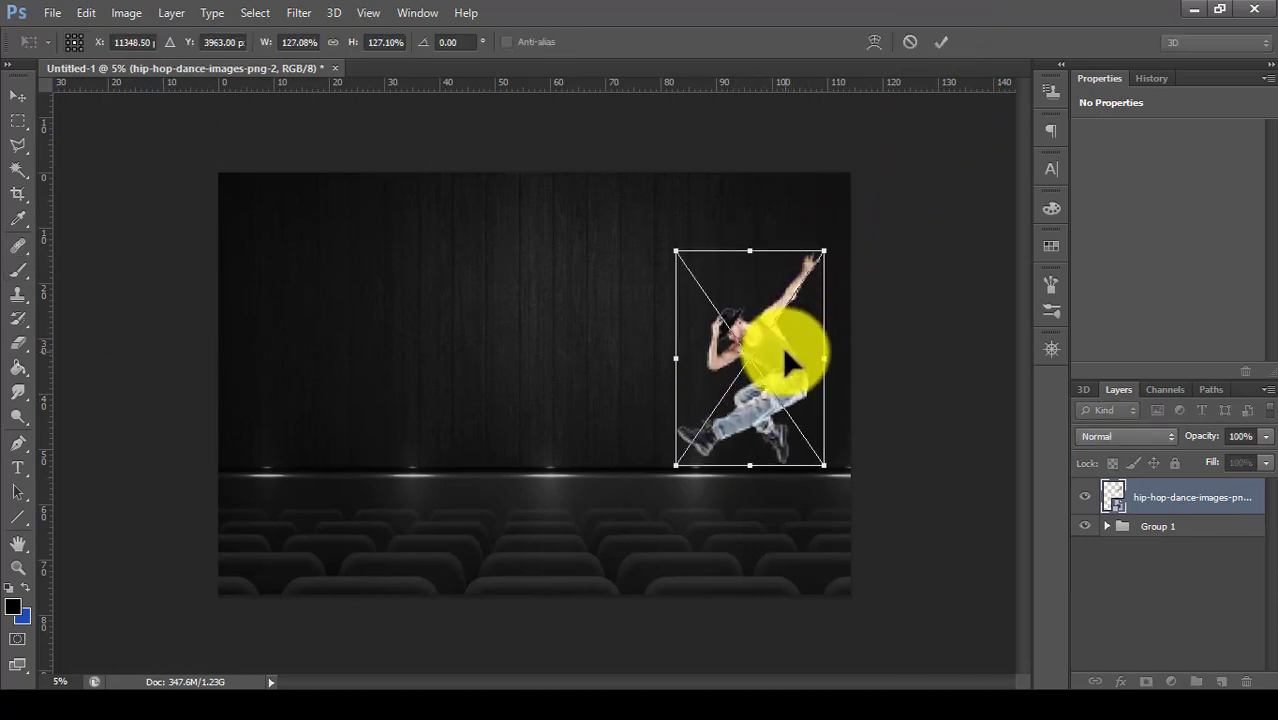
left_click_drag(783, 352, 767, 367)
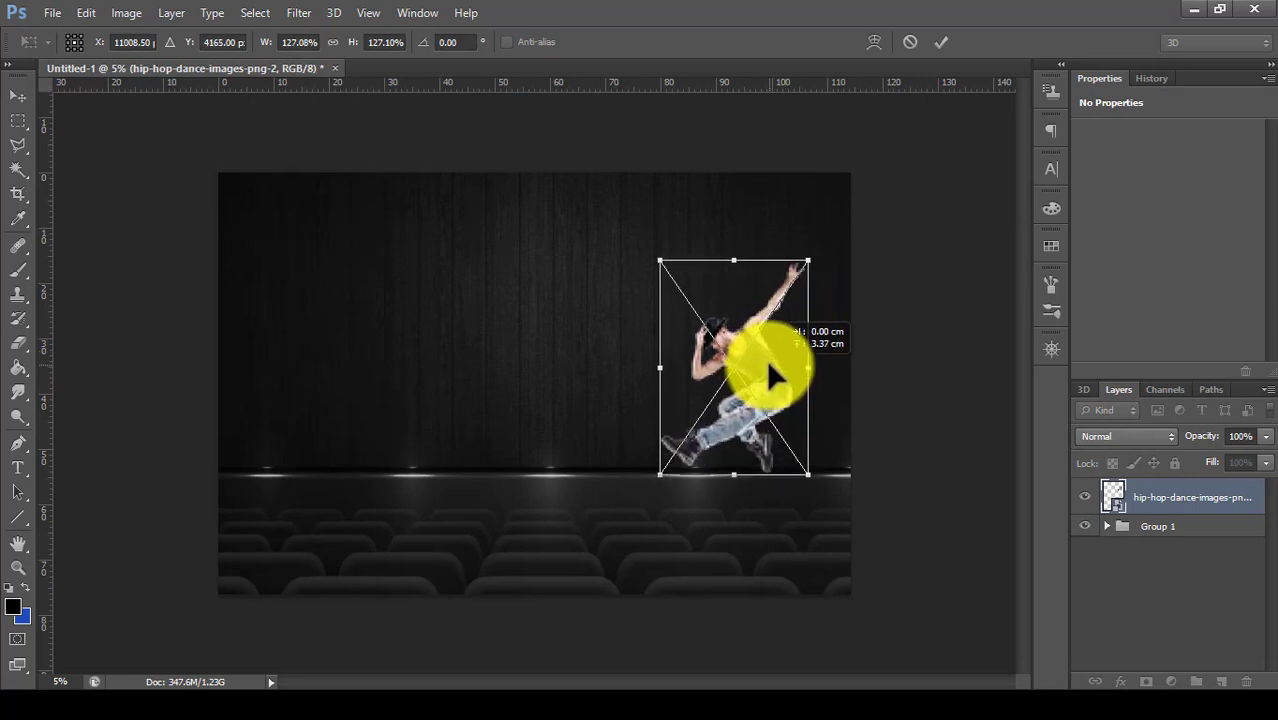
left_click_drag(766, 359, 770, 352)
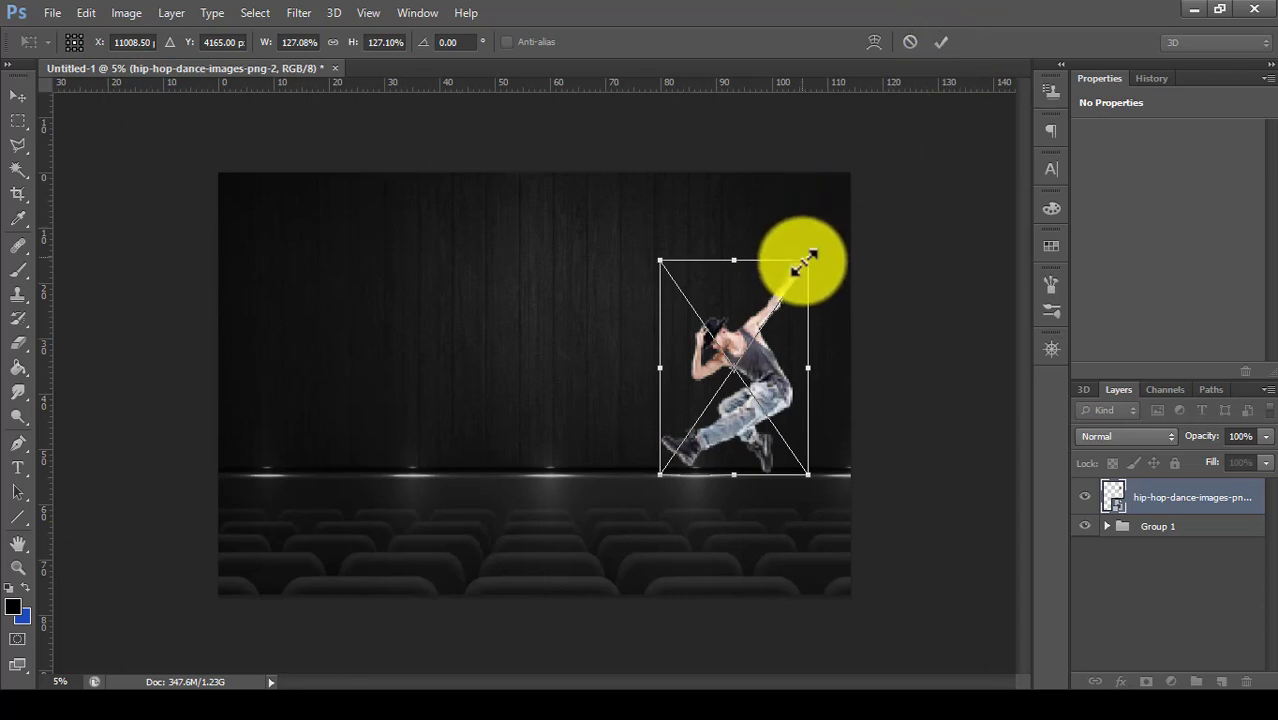
left_click_drag(808, 261, 776, 309)
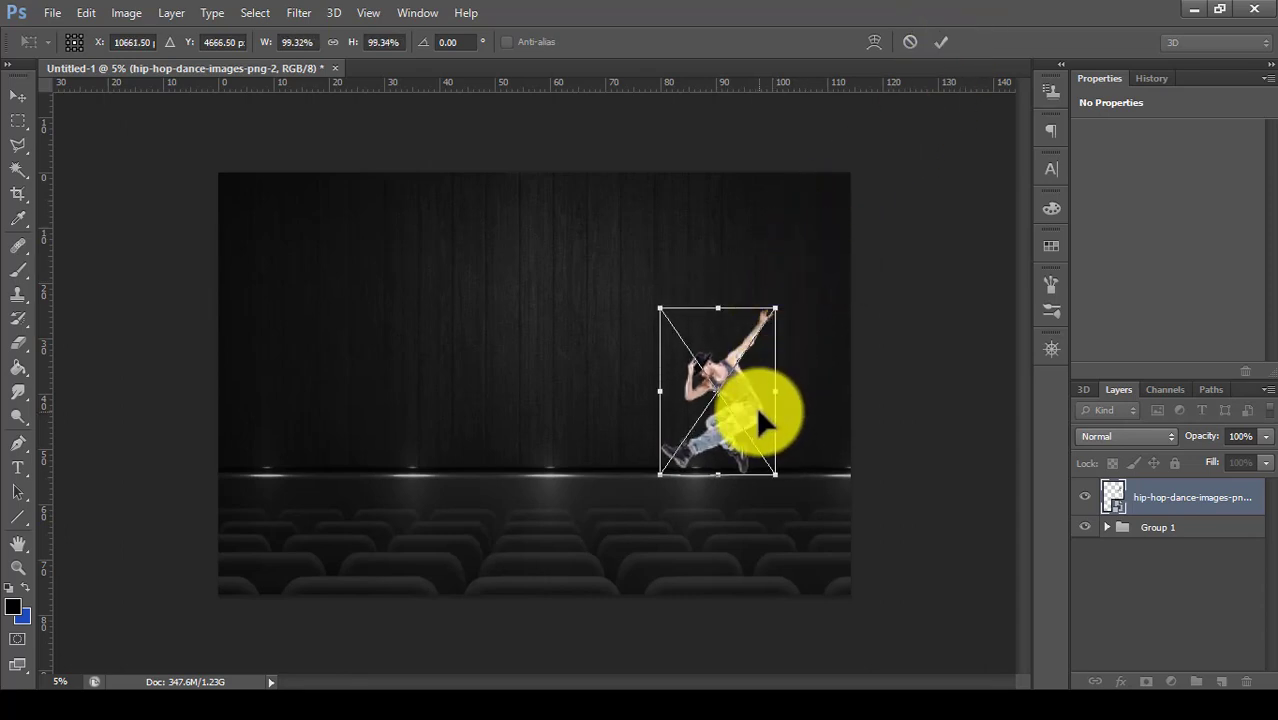
- Commit the dancer's transform and rasterize the dancer layer
left_click(937, 41)
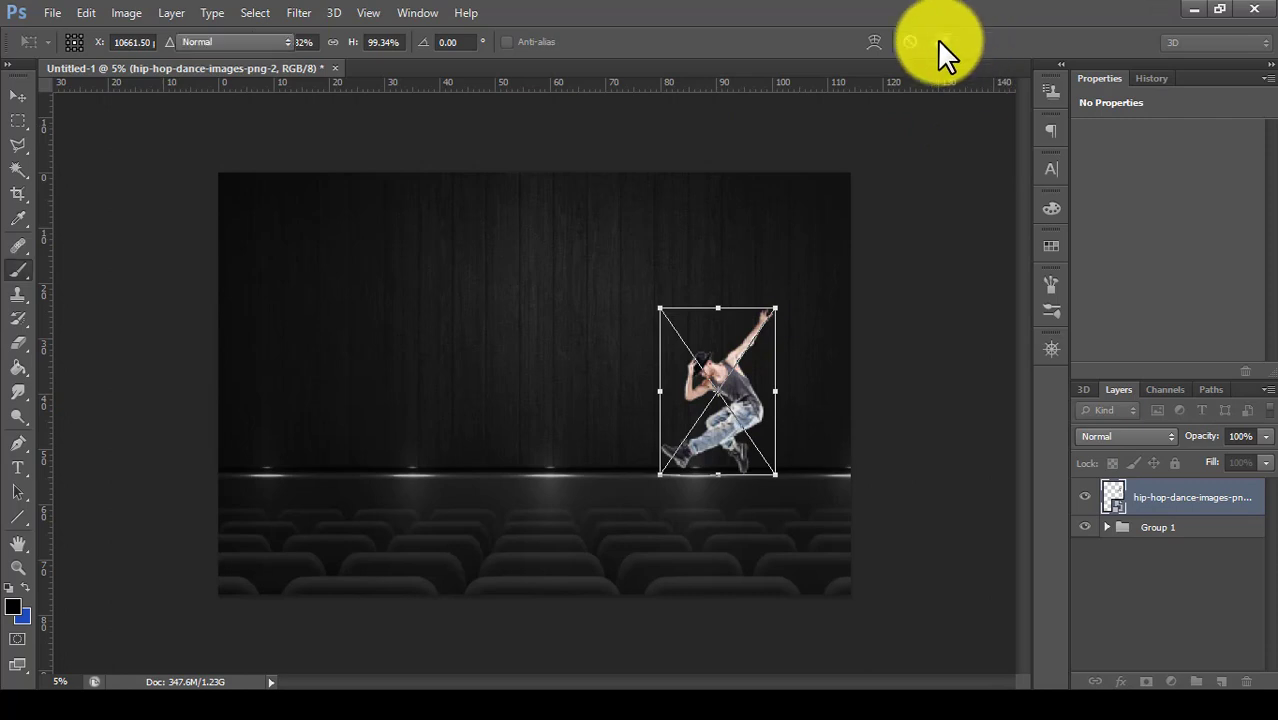
right_click(1118, 505)
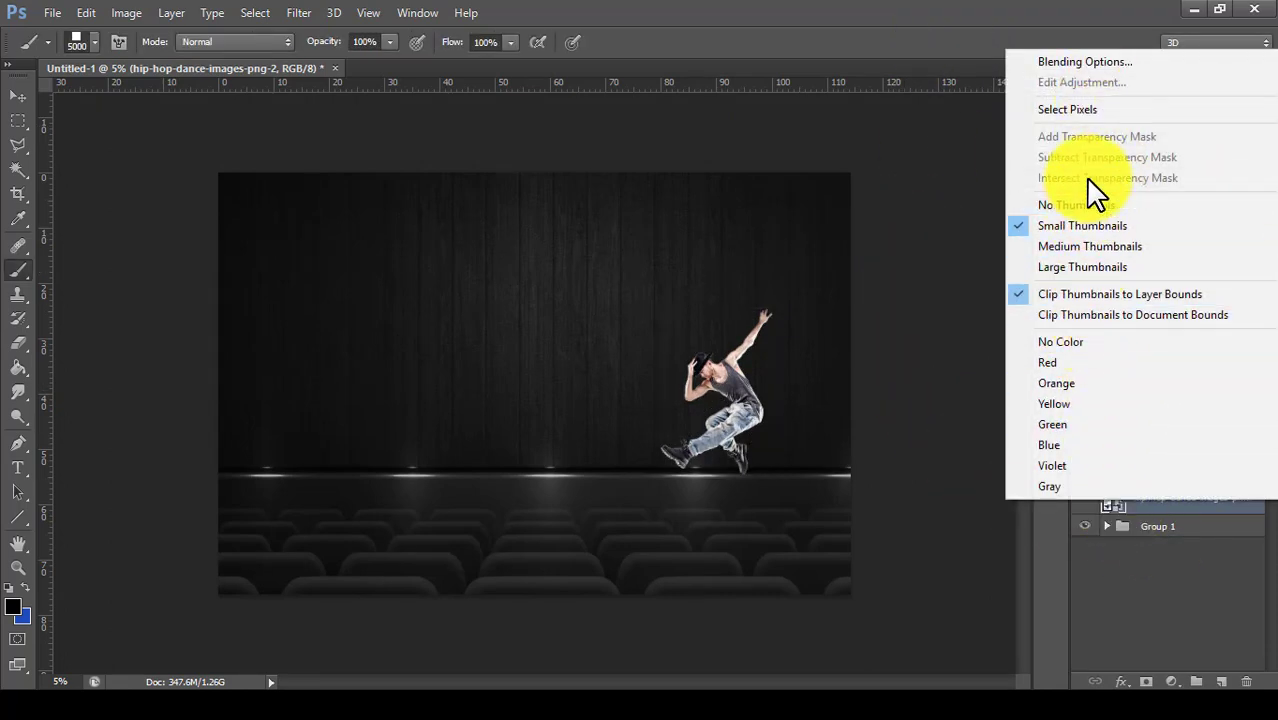
left_click(1118, 628)
right_click(1118, 505)
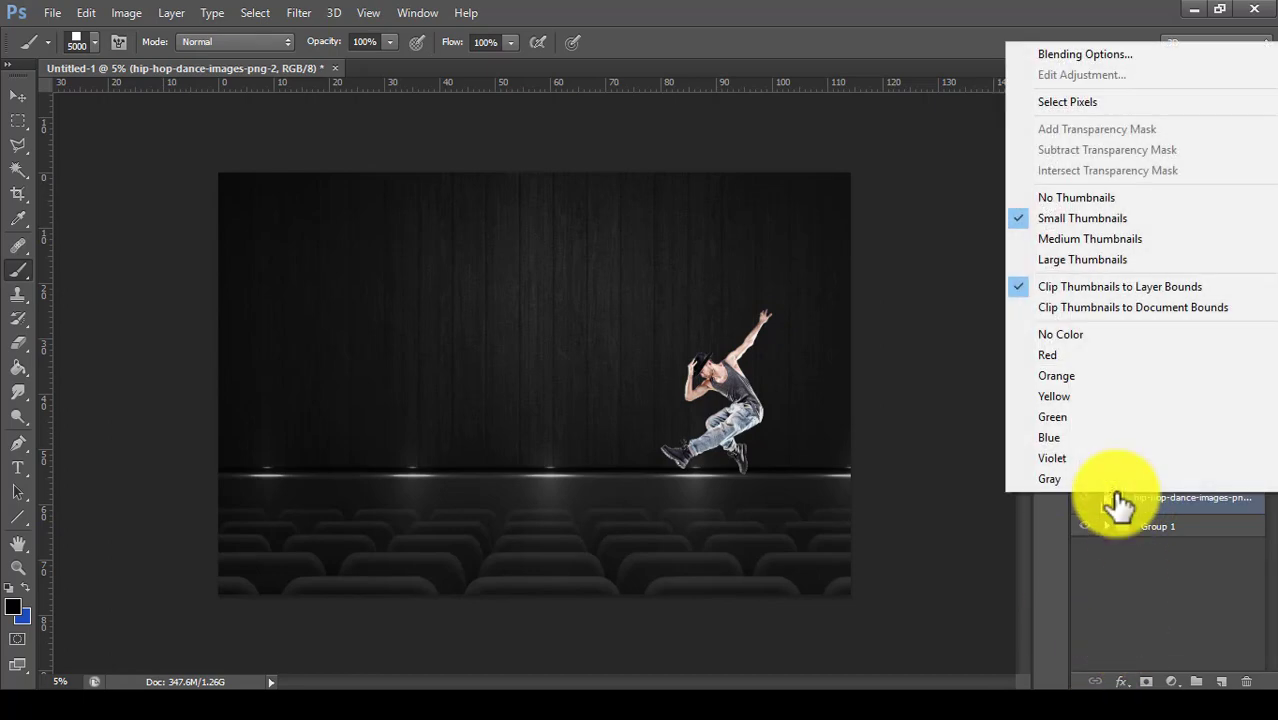
left_click(1127, 500)
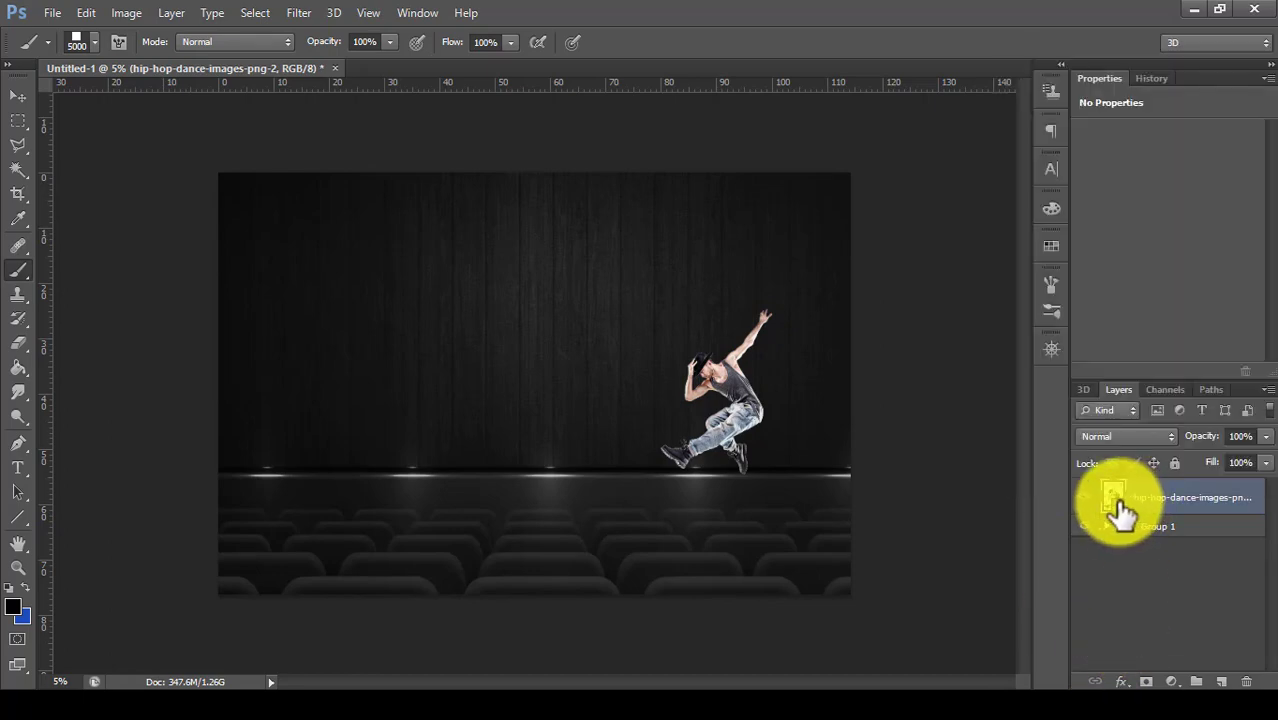
right_click(1135, 505)
left_click(1140, 605)
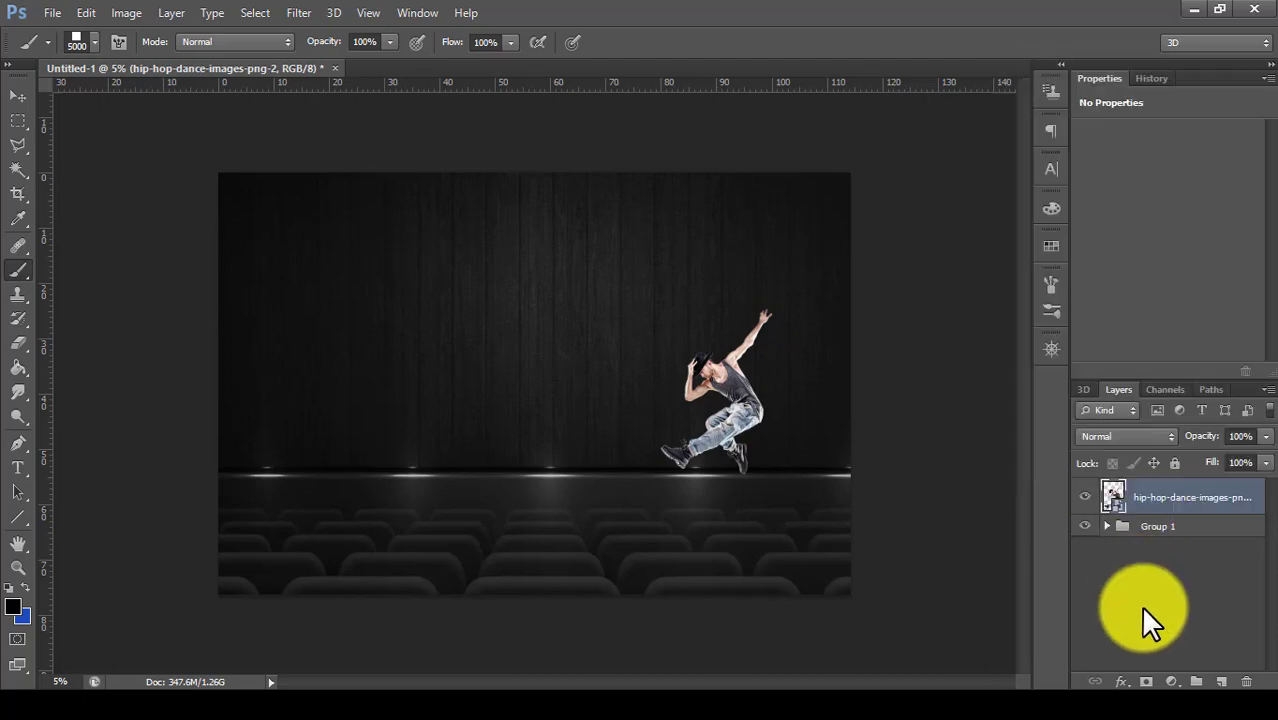
right_click(1110, 505)
right_click(1163, 498)
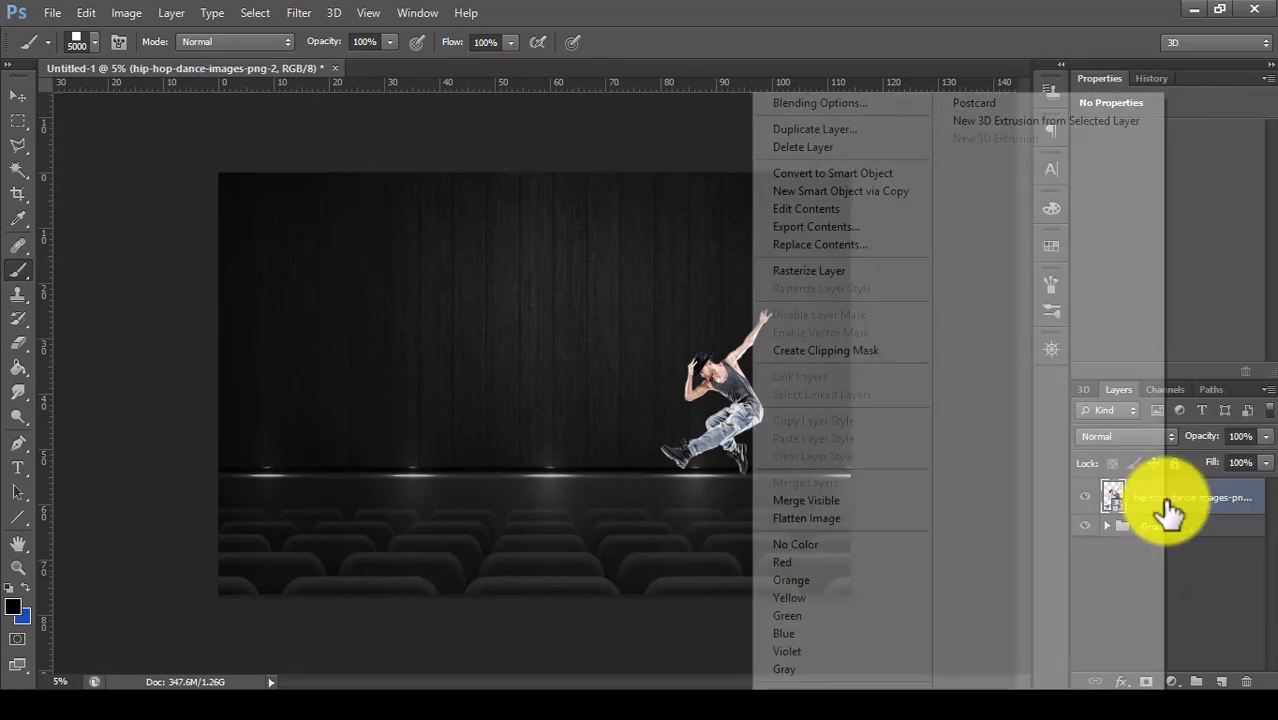
left_click(827, 271)
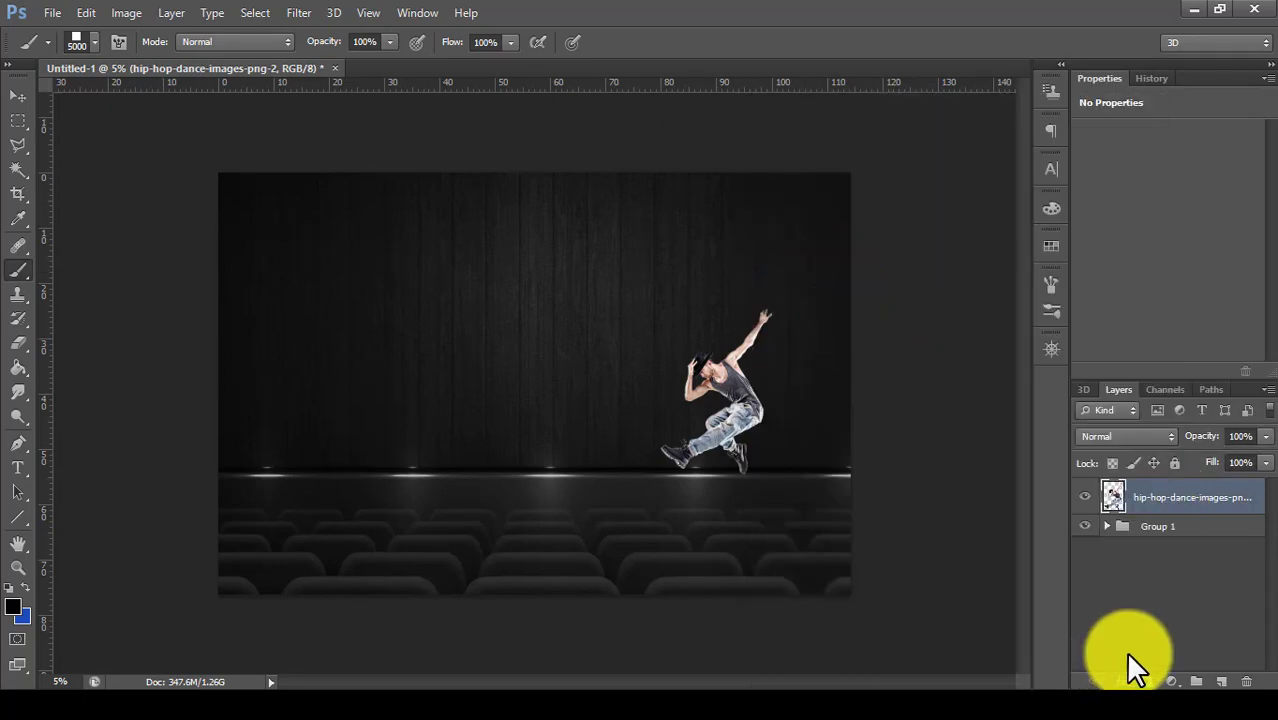
right_click(1112, 505)
left_click(1166, 578)
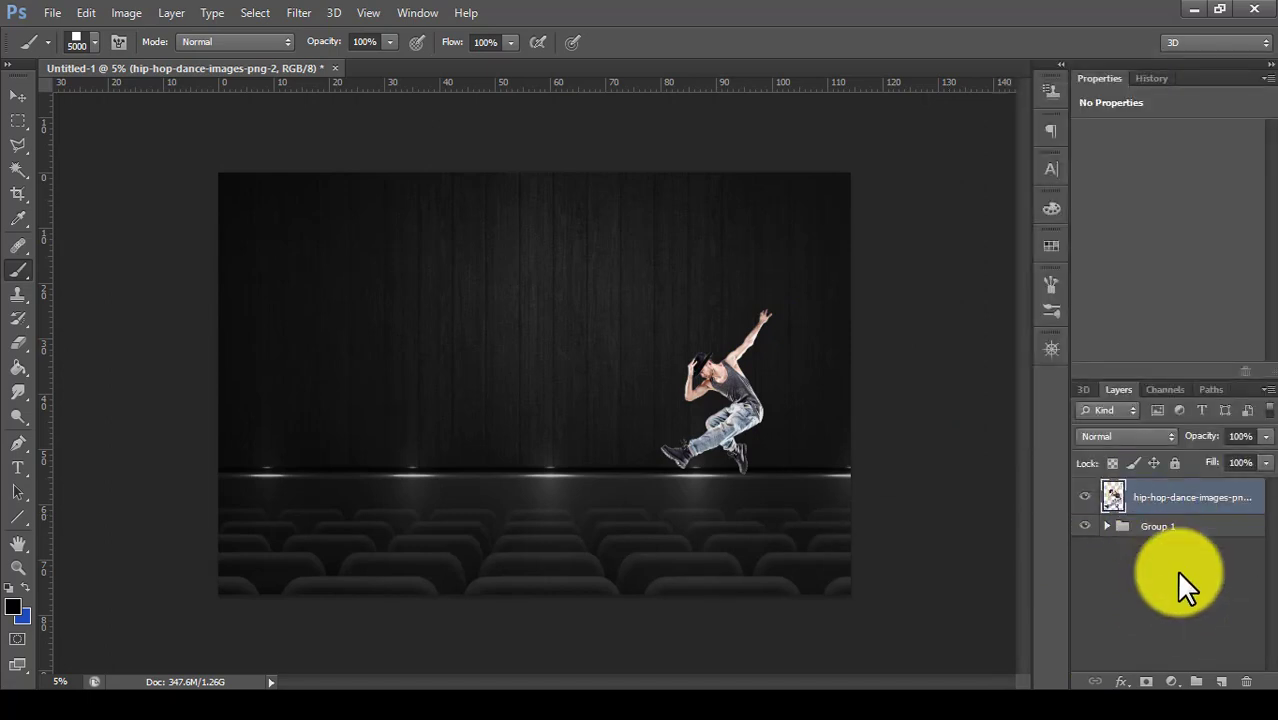
- Add a Levels 2 adjustment with midtones at 0.88 to darken the scene
left_click(1171, 681)
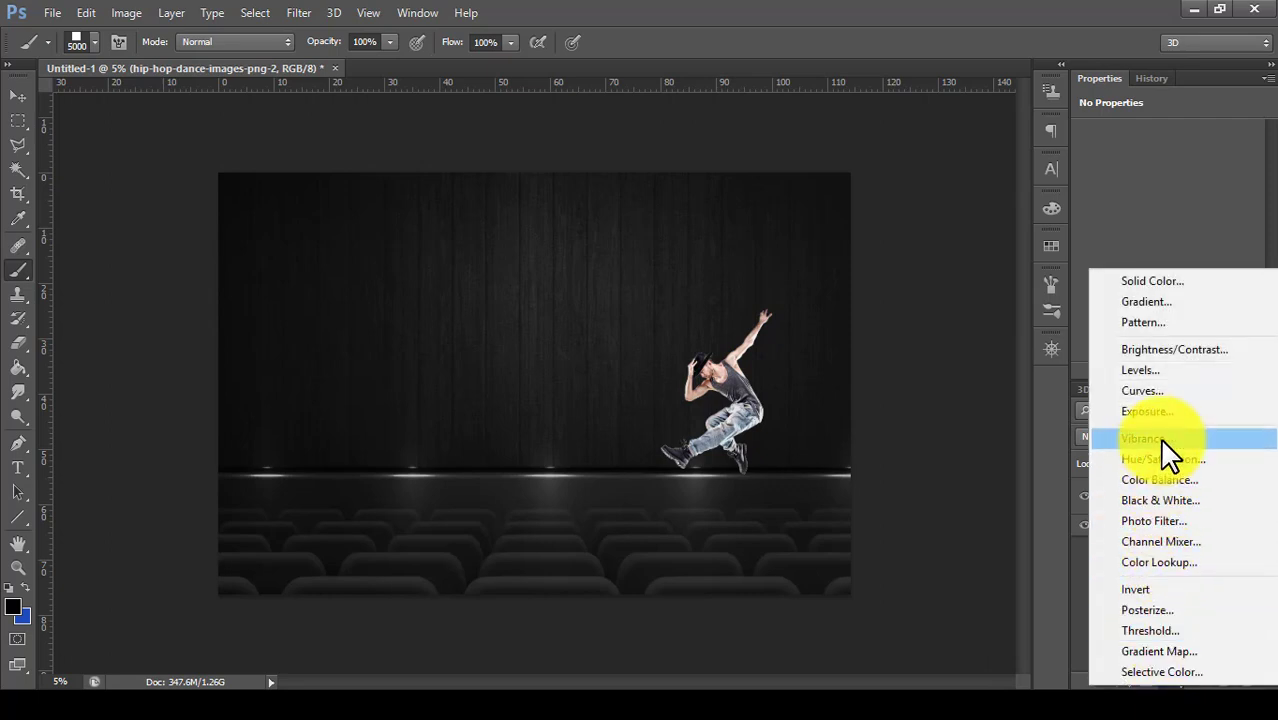
left_click(1160, 370)
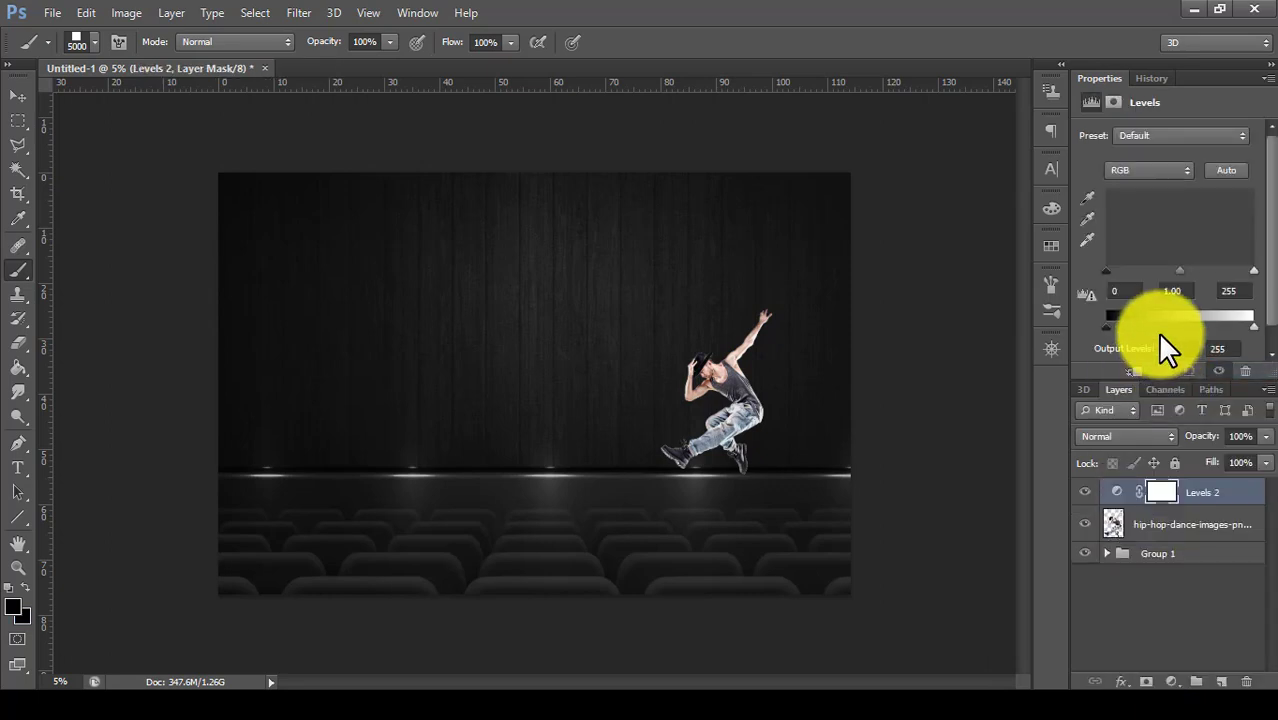
left_click_drag(1181, 269, 1185, 268)
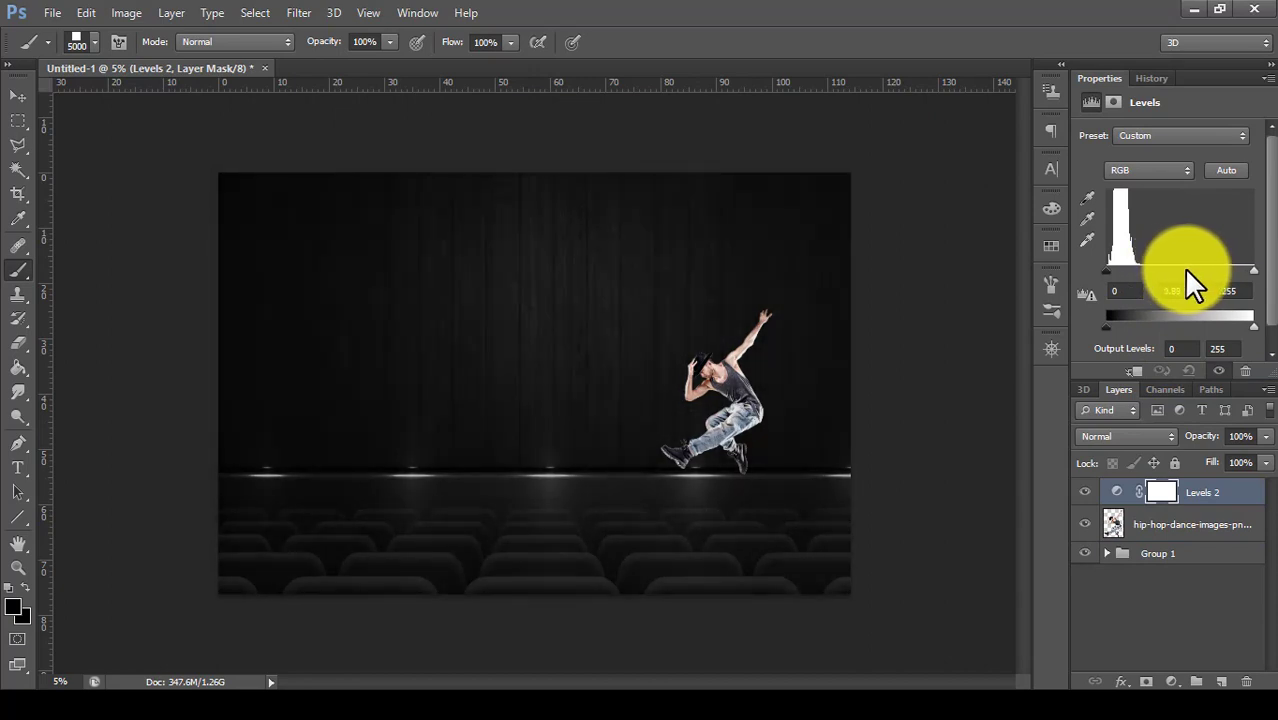
left_click(1210, 630)
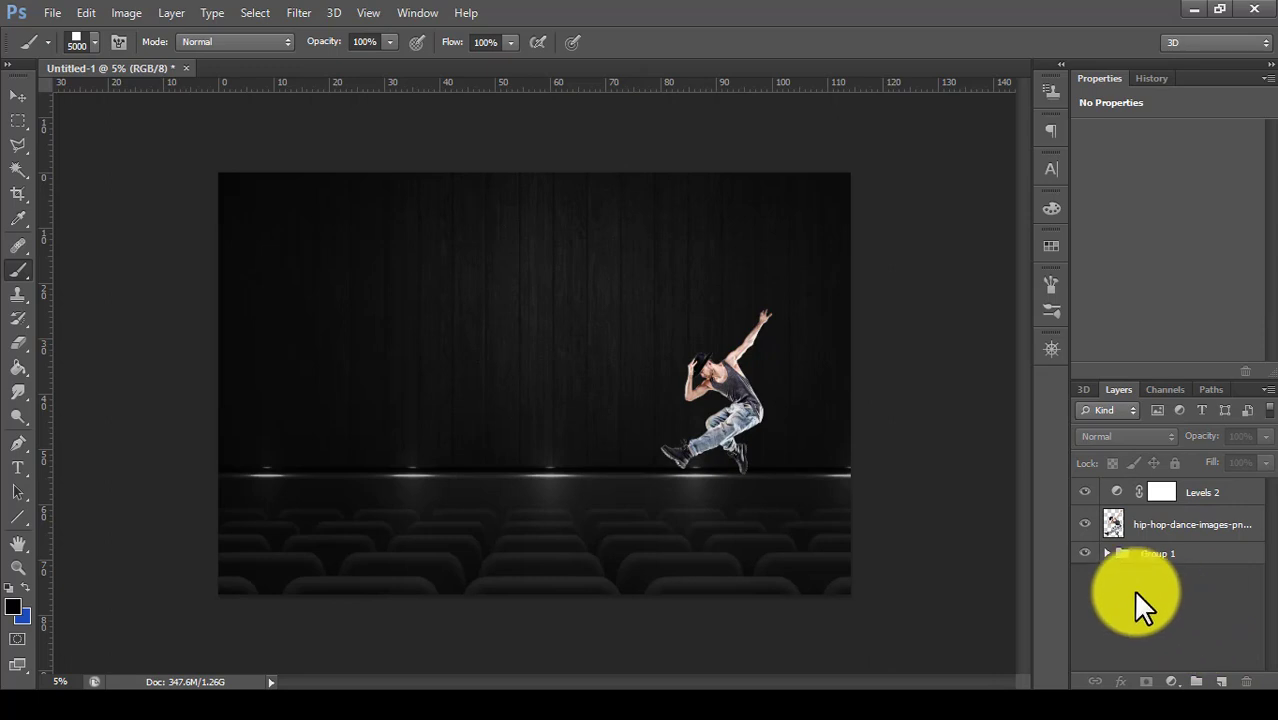
left_click(1180, 530)
- Duplicate the dancer layer, desaturate the copy, and set its blend mode to Multiply
right_click(1170, 535)
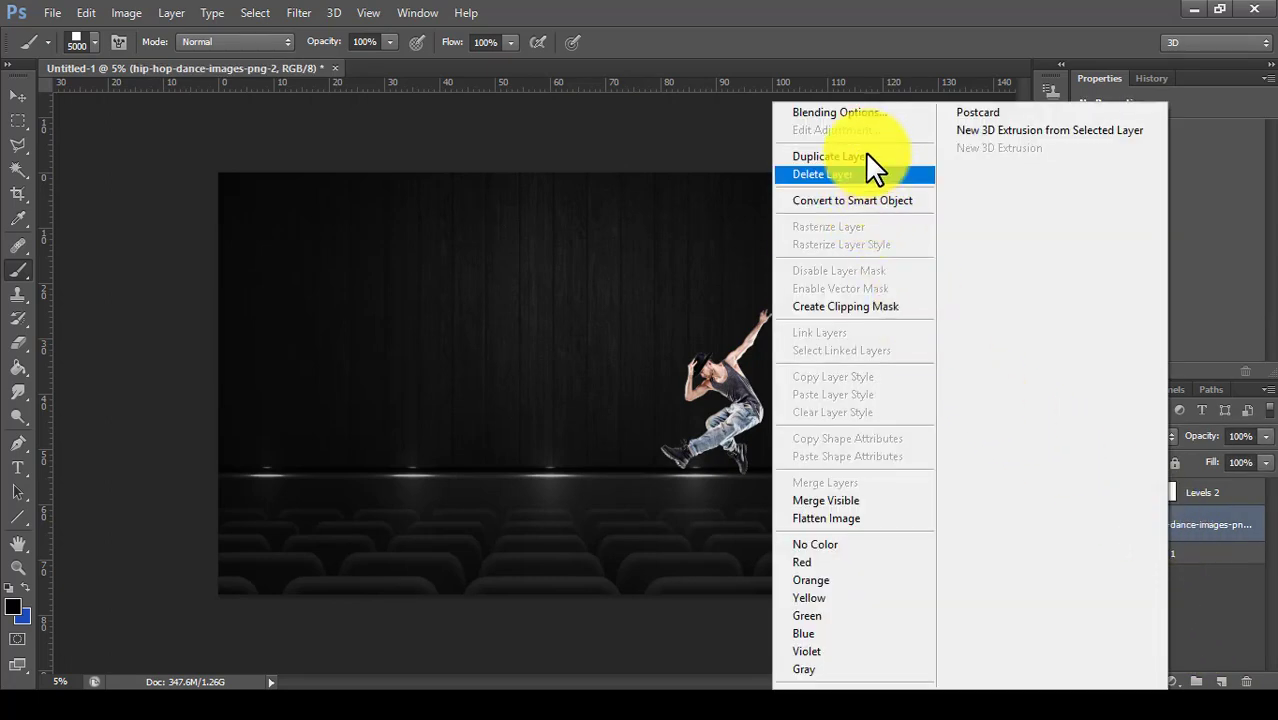
left_click(865, 154)
left_click(828, 214)
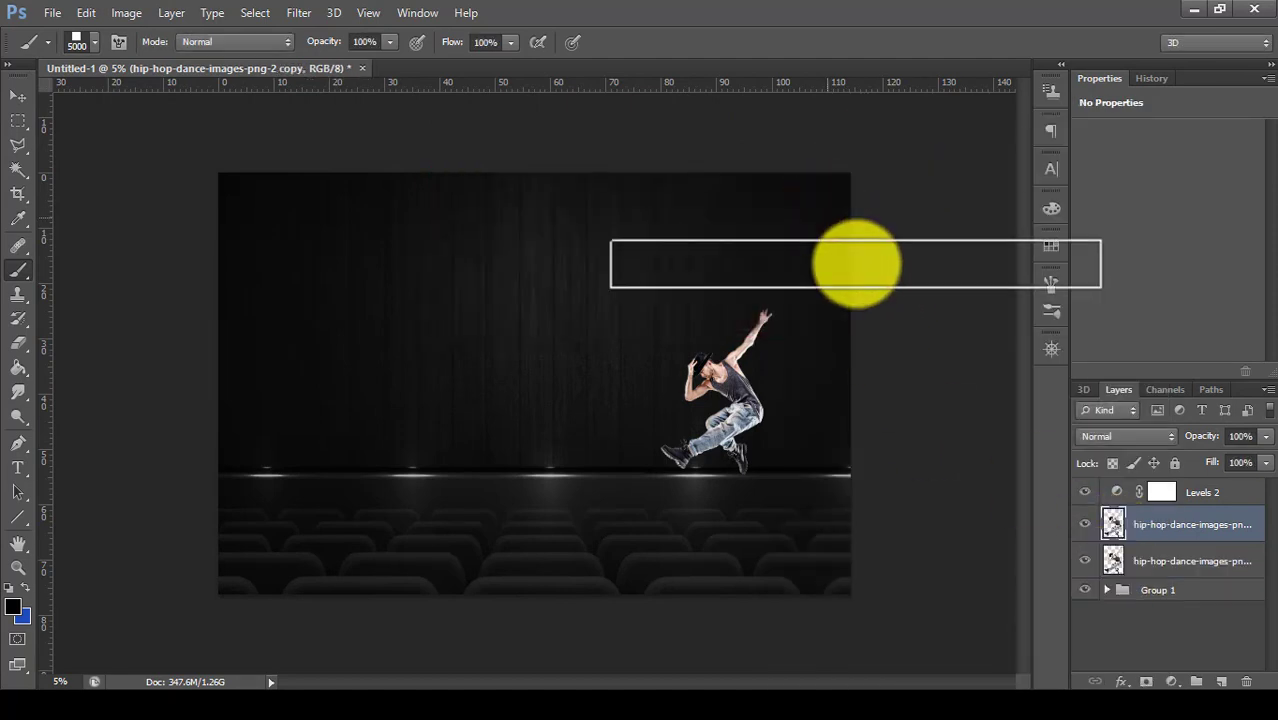
left_click(127, 13)
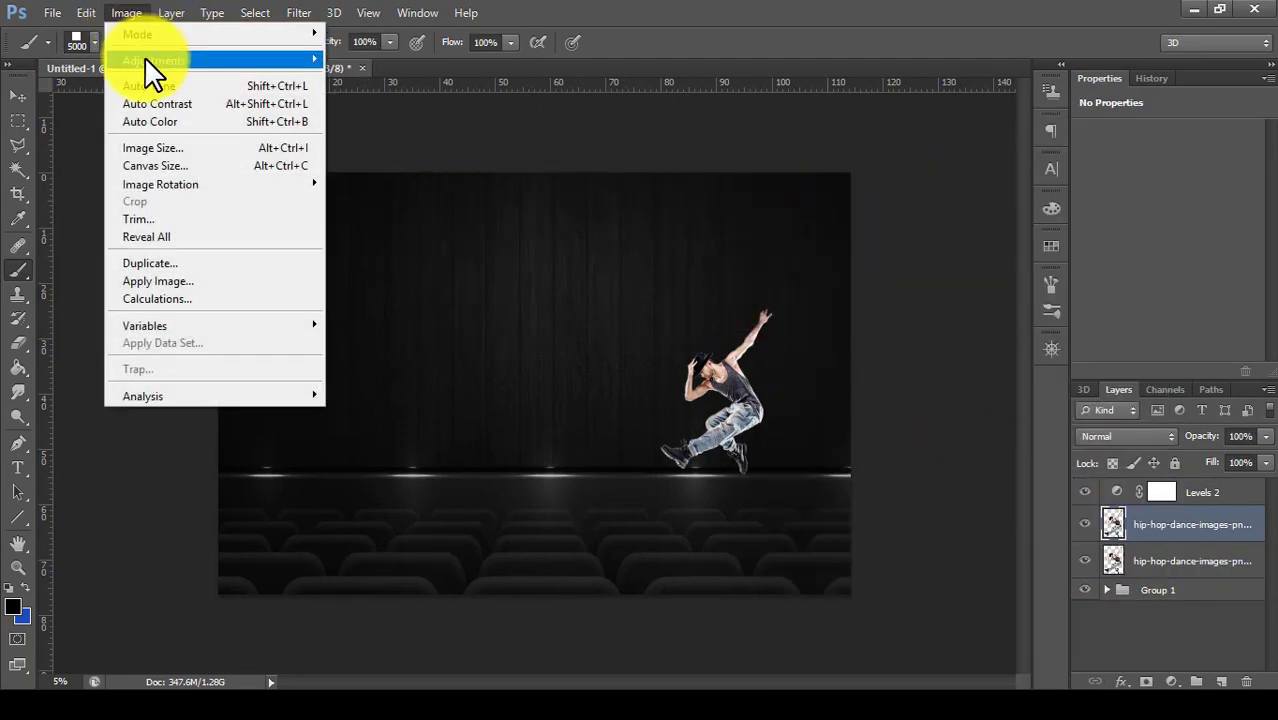
mouse_move(154, 60)
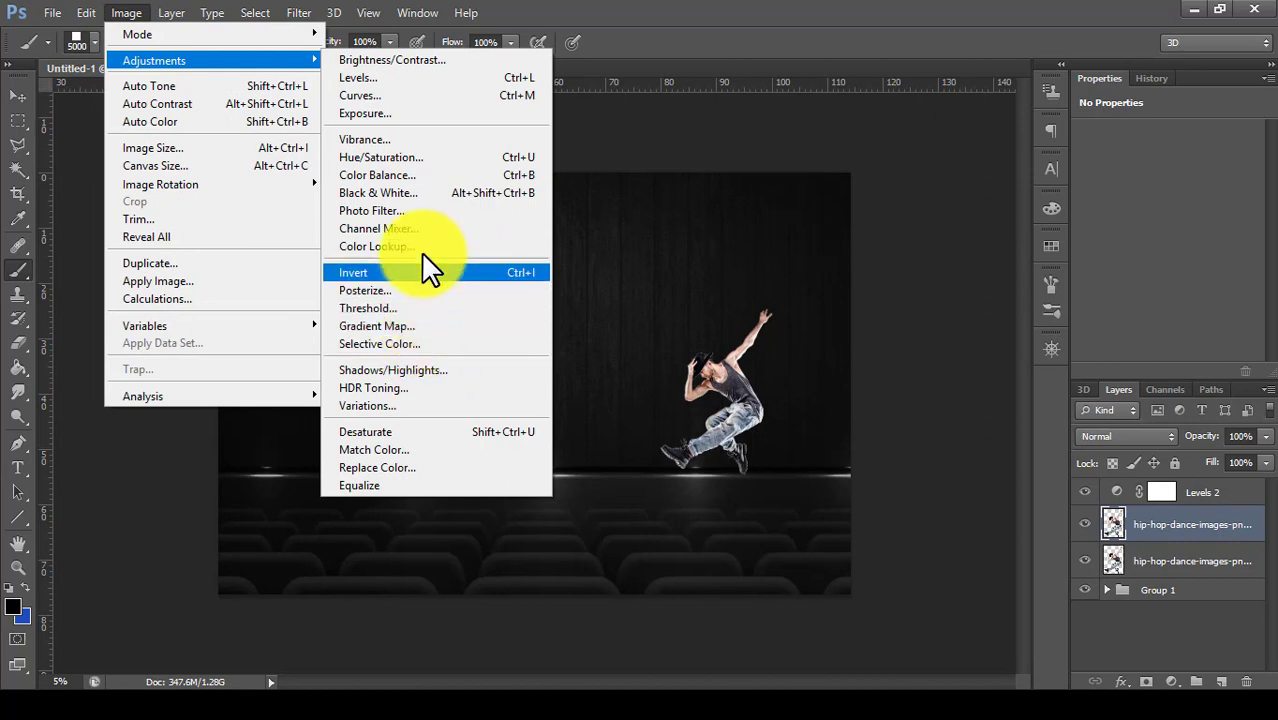
left_click(424, 432)
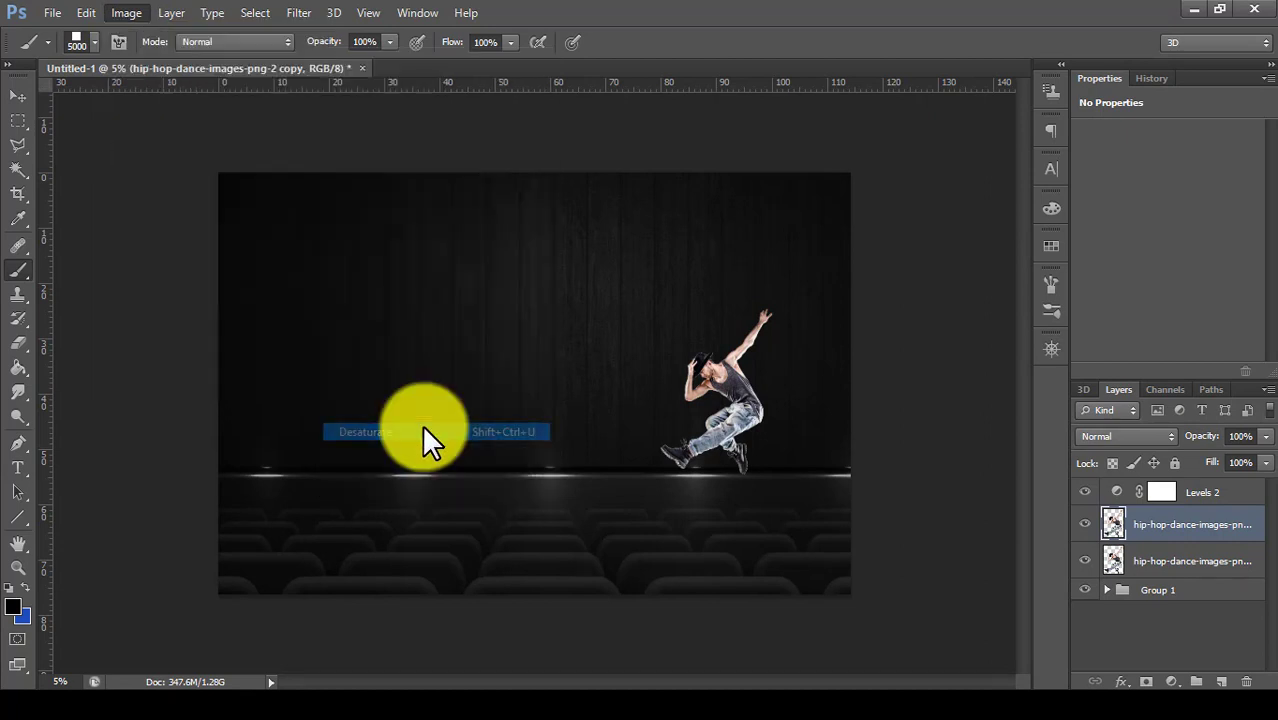
left_click(1124, 438)
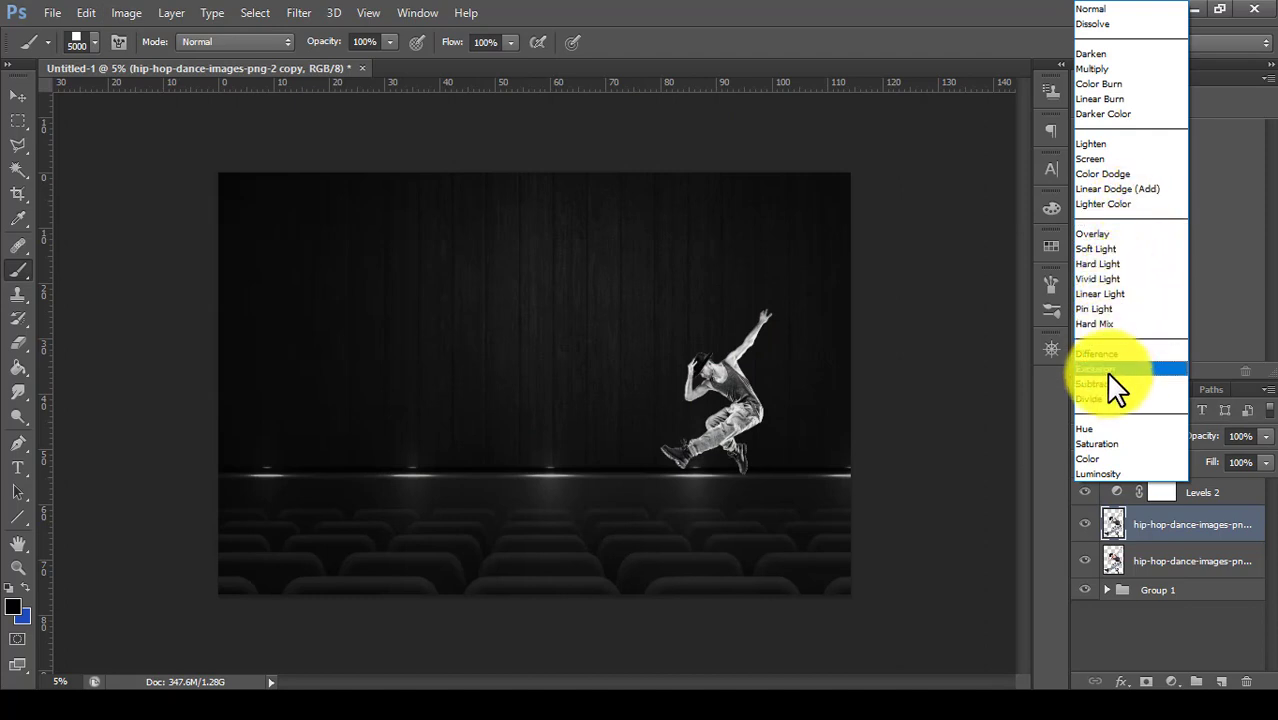
left_click(1113, 67)
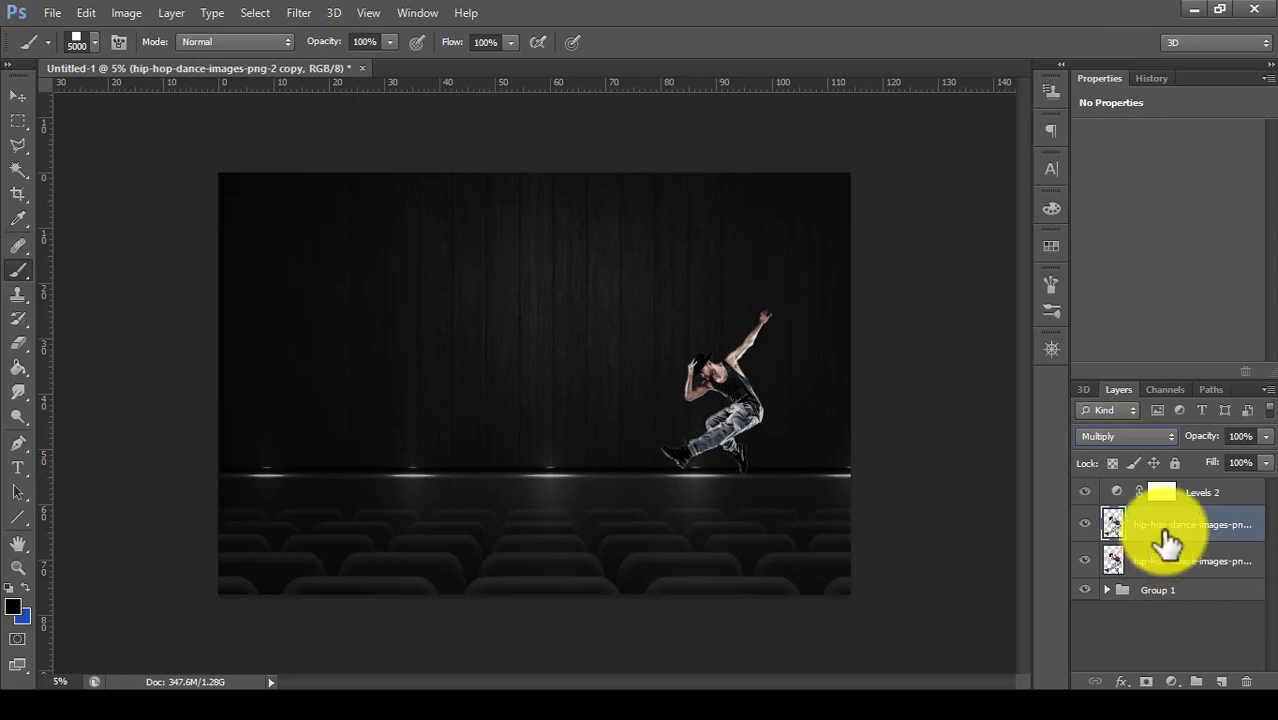
- Apply Brightness/Contrast to the dancer copy: brightness -42, contrast 100
left_click(126, 12)
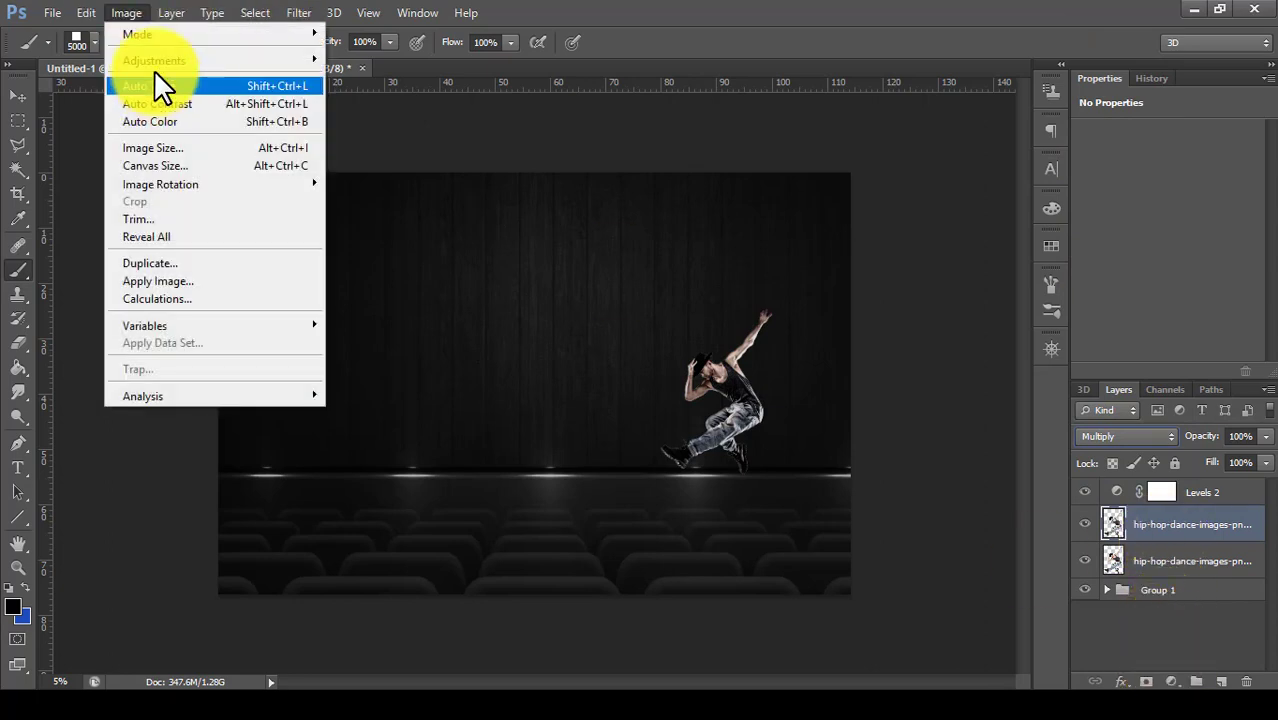
left_click(471, 58)
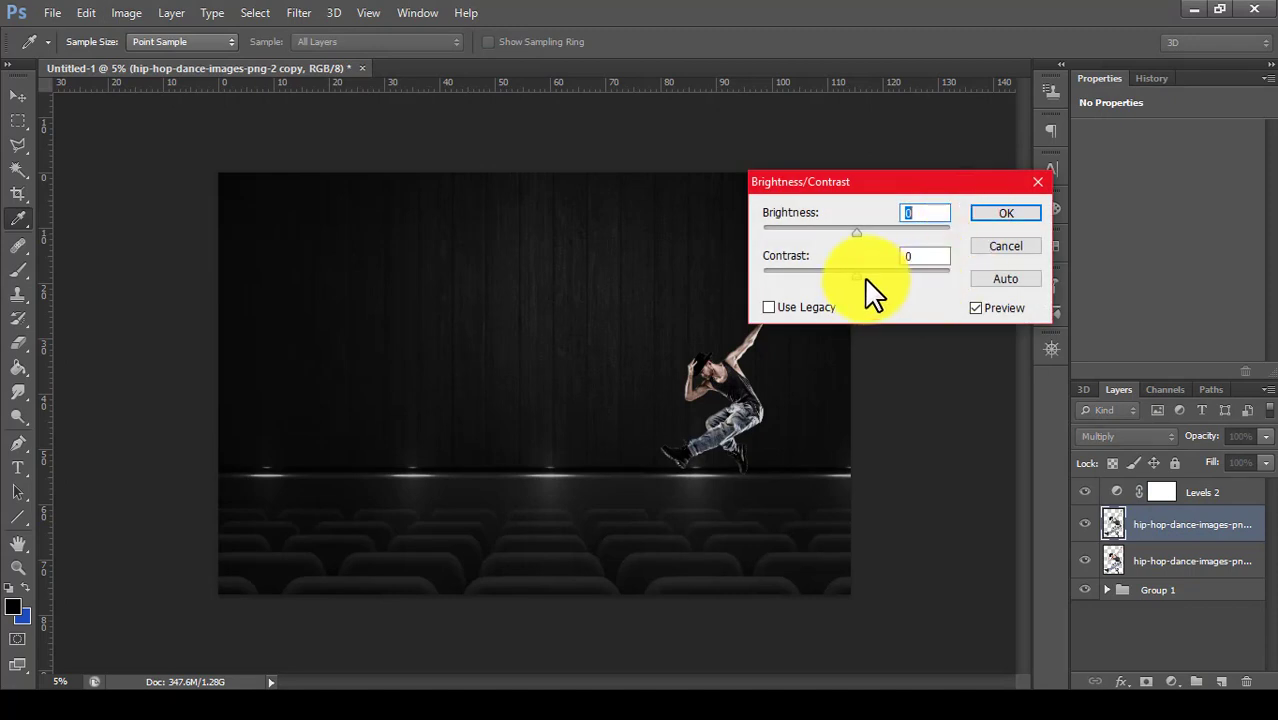
left_click_drag(868, 278, 965, 272)
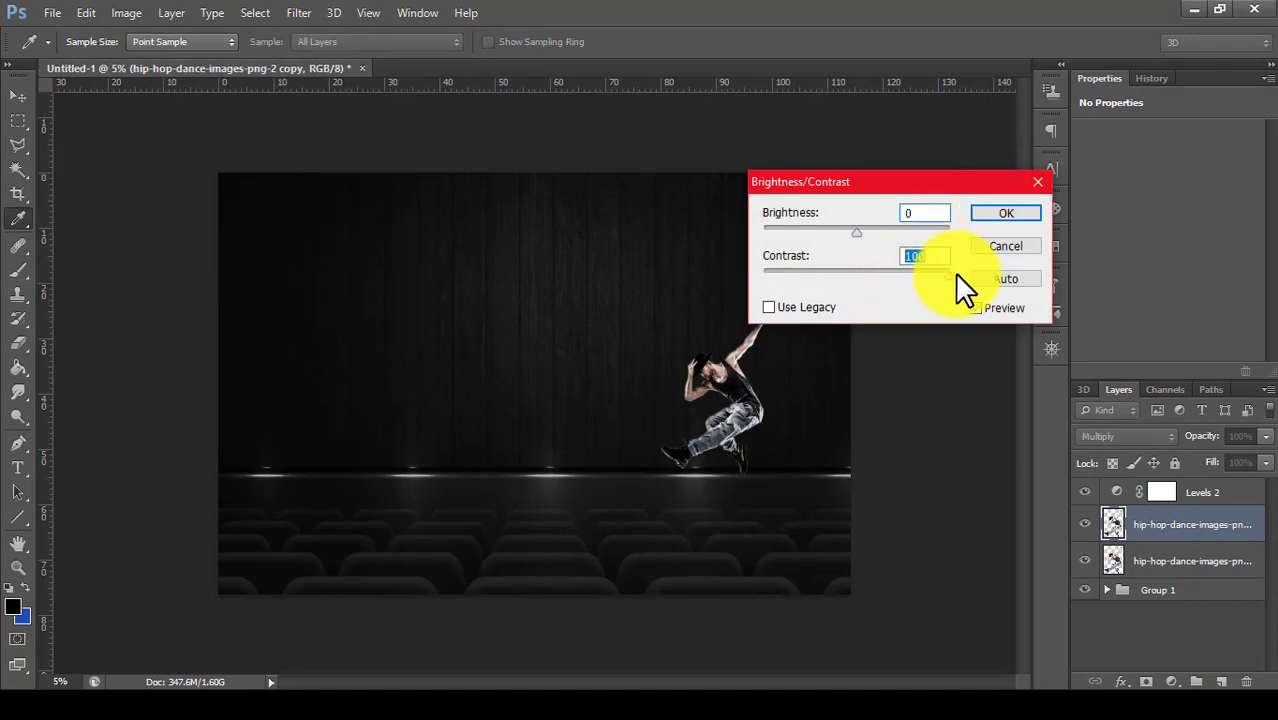
mouse_move(856, 229)
left_mouse_down()
mouse_move(818, 240)
mouse_move(836, 242)
left_mouse_up()
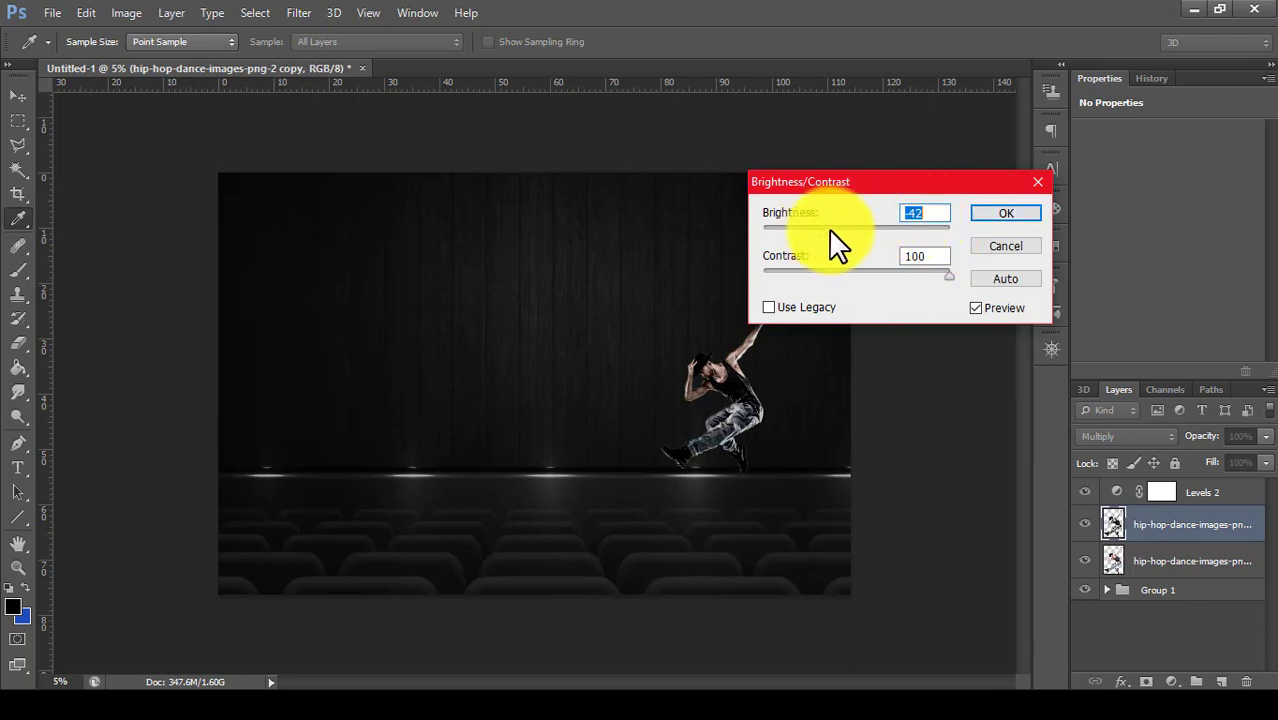
left_click(1000, 225)
key("b")
left_click(1138, 626)
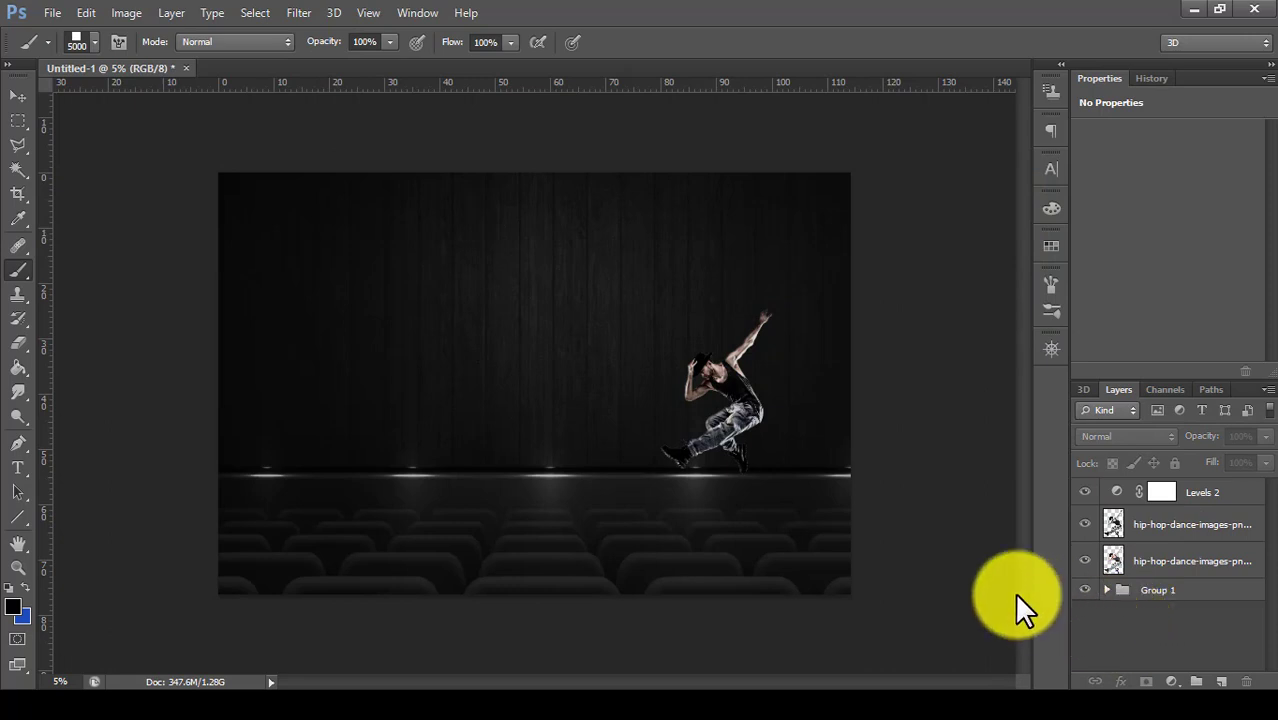
- Enable a Normal-blend Drop Shadow in the lower dancer layer's Blending Options
left_click(1155, 563)
right_click(1155, 563)
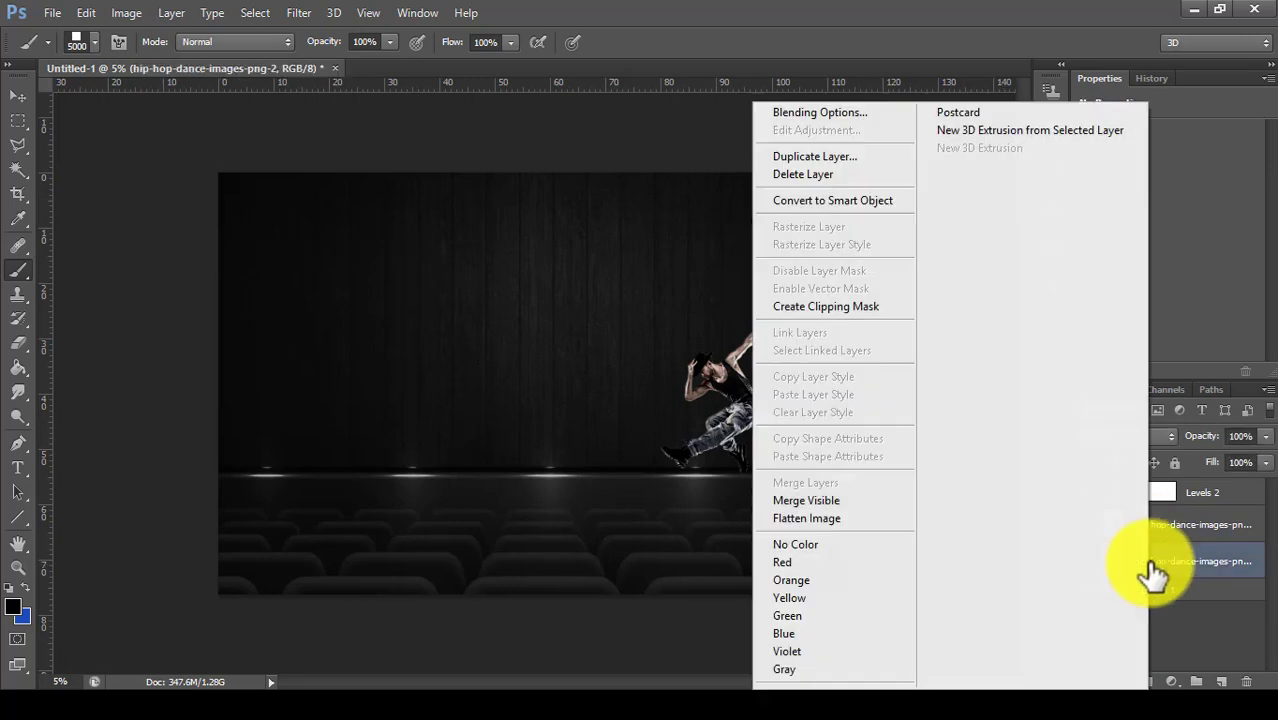
left_click(865, 115)
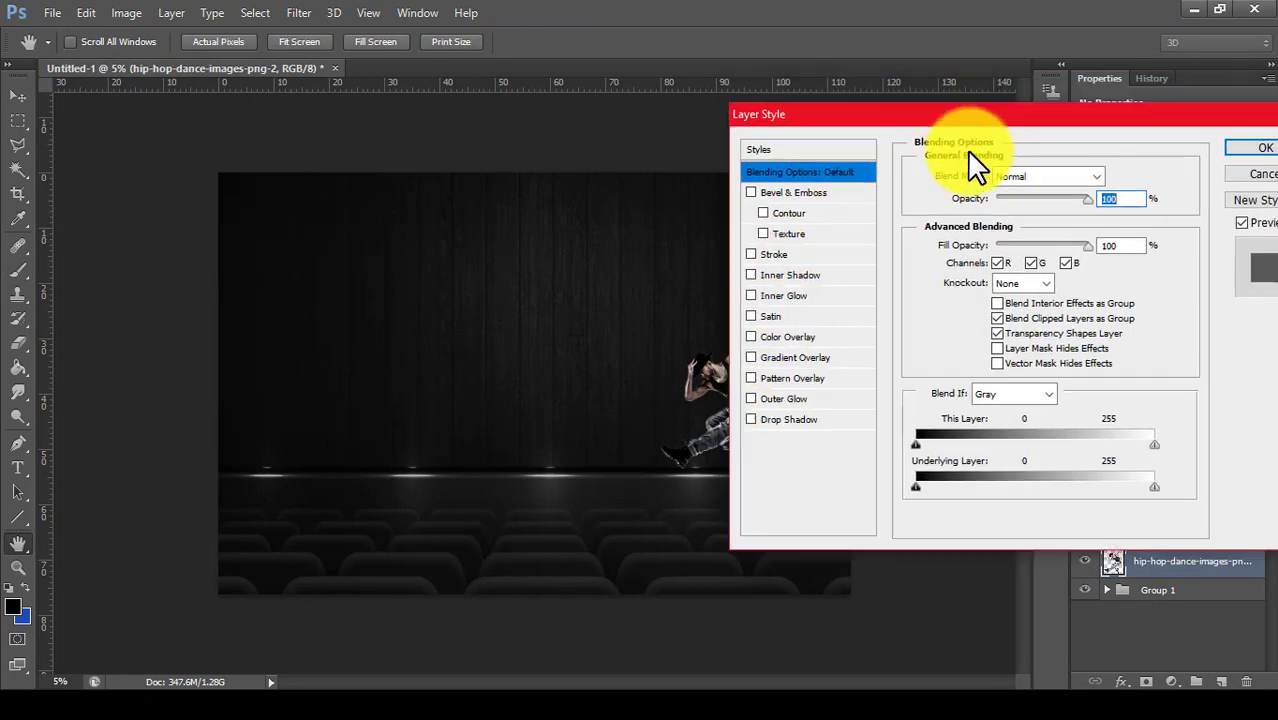
left_click_drag(975, 165, 264, 174)
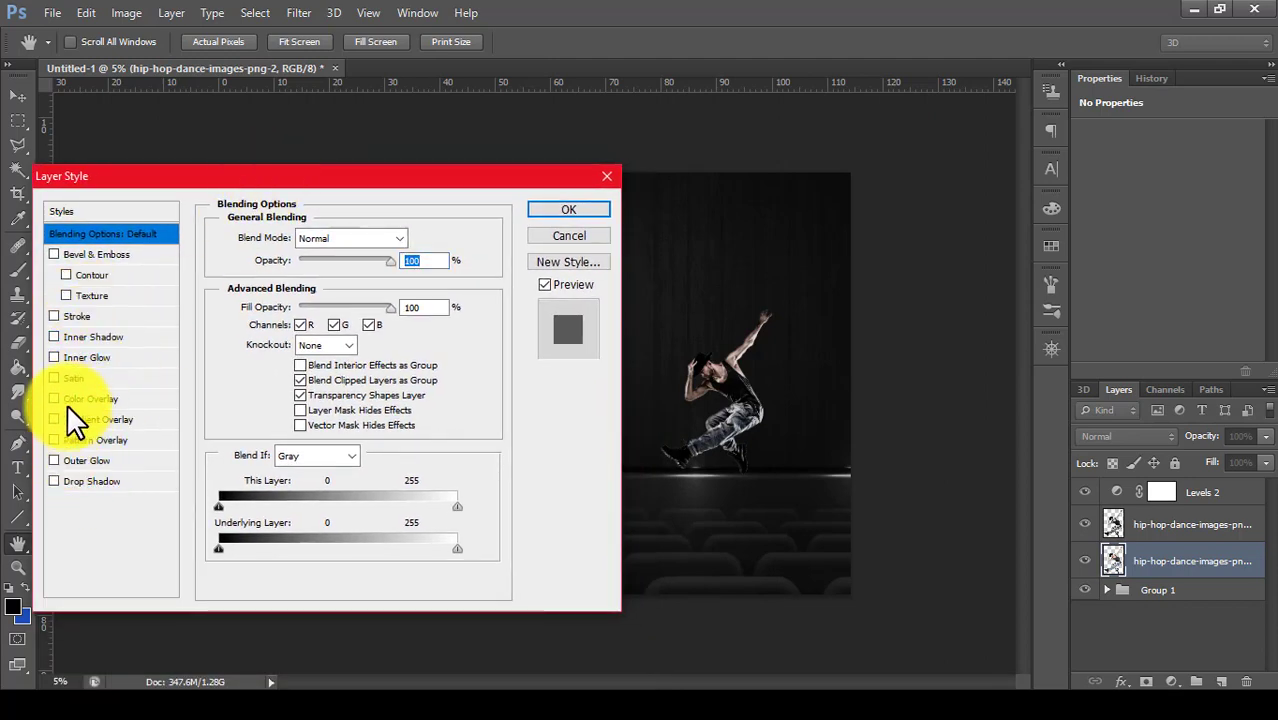
left_click(80, 481)
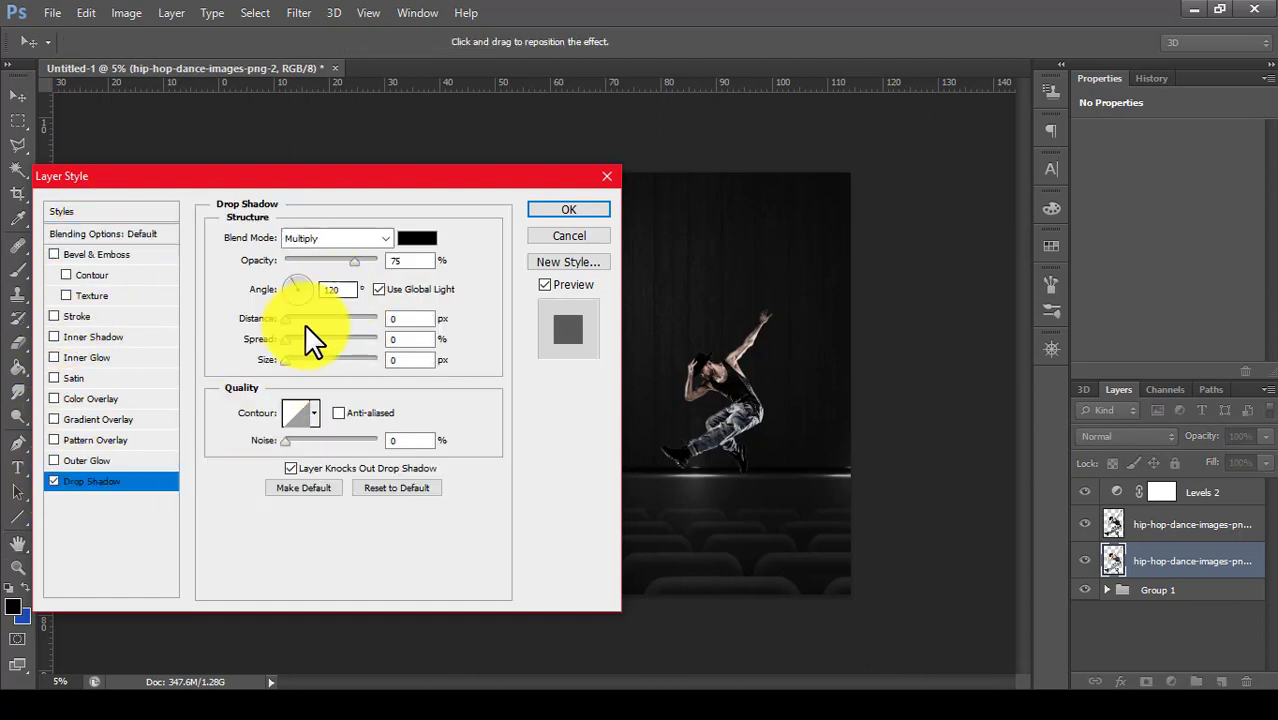
left_click(378, 239)
left_click(320, 10)
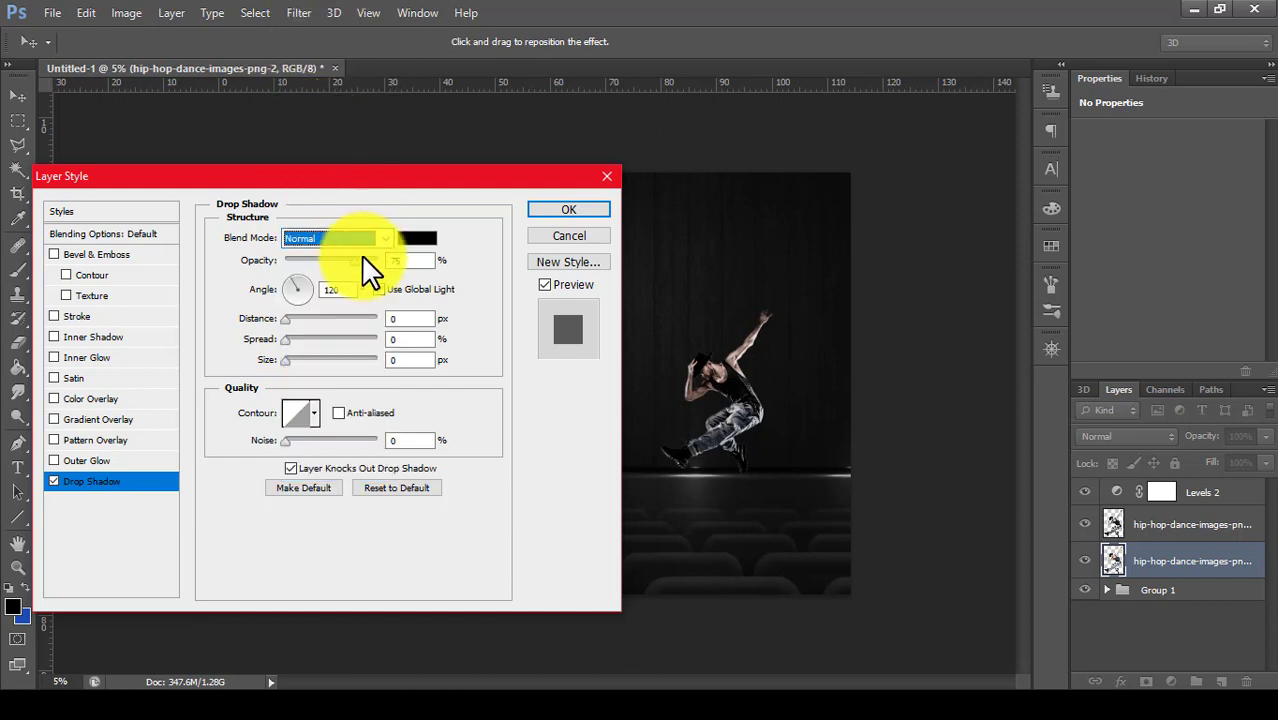
- Set the shadow to 100% opacity, -60° angle, 258 px distance and 100% spread
key("Tab")
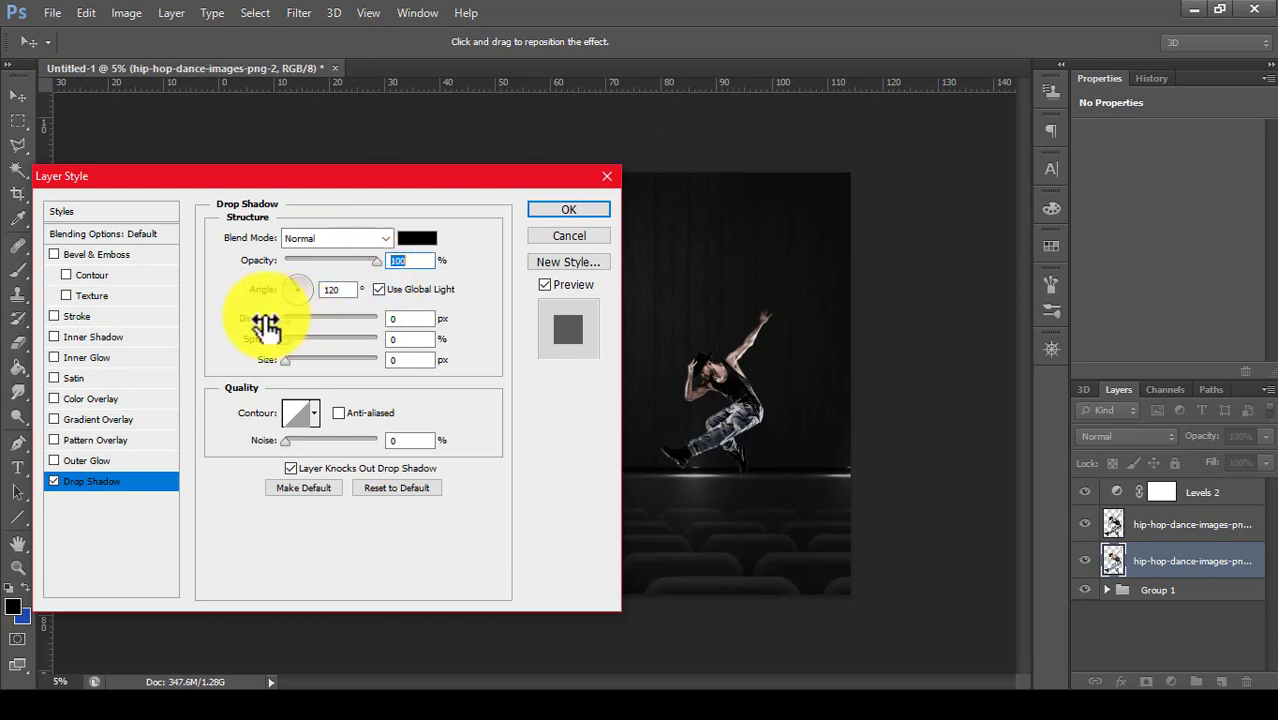
left_click_drag(298, 293, 316, 320)
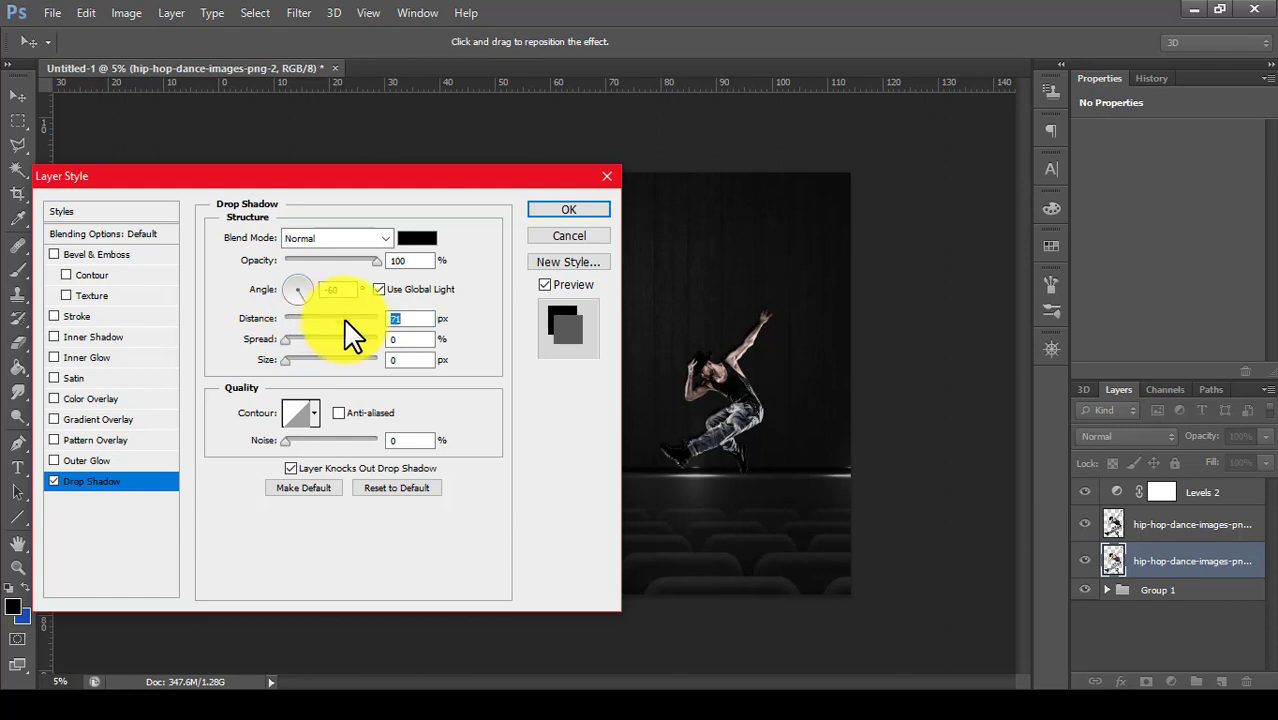
mouse_move(344, 319)
left_mouse_down()
mouse_move(390, 321)
mouse_move(361, 322)
left_mouse_up()
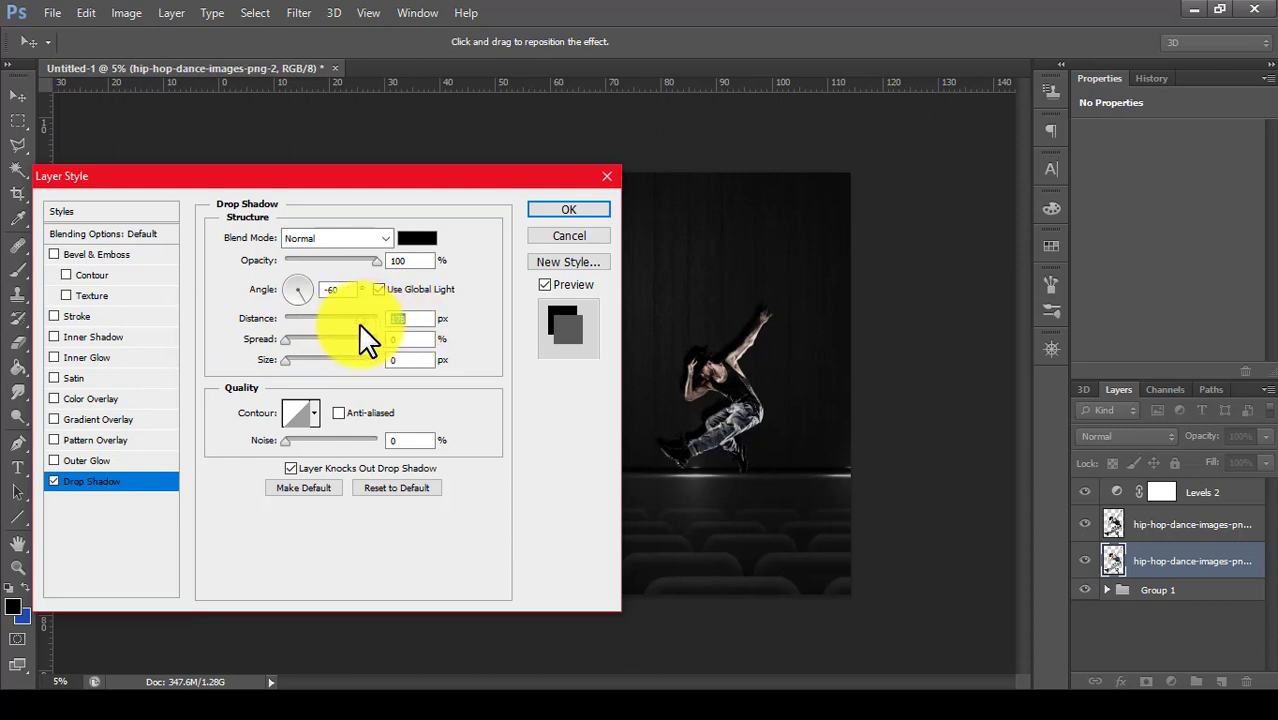
mouse_move(363, 326)
left_mouse_down()
mouse_move(342, 320)
mouse_move(366, 334)
left_mouse_up()
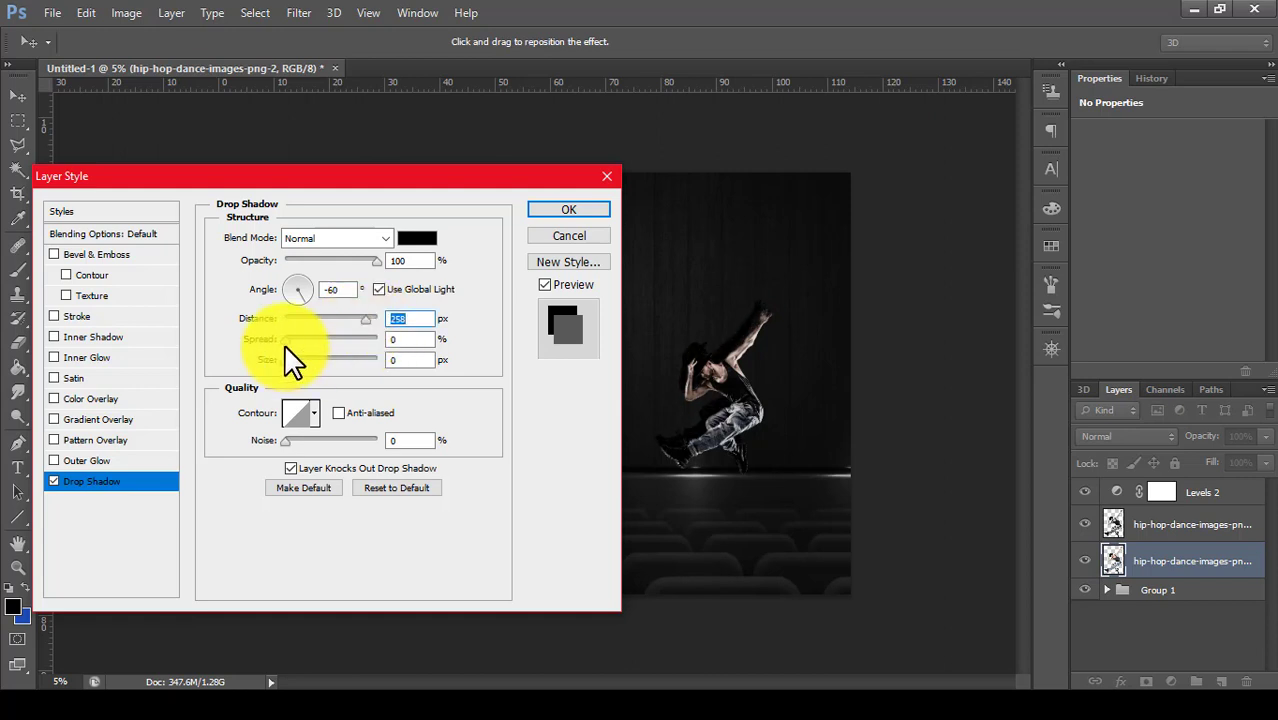
left_click_drag(286, 341, 362, 341)
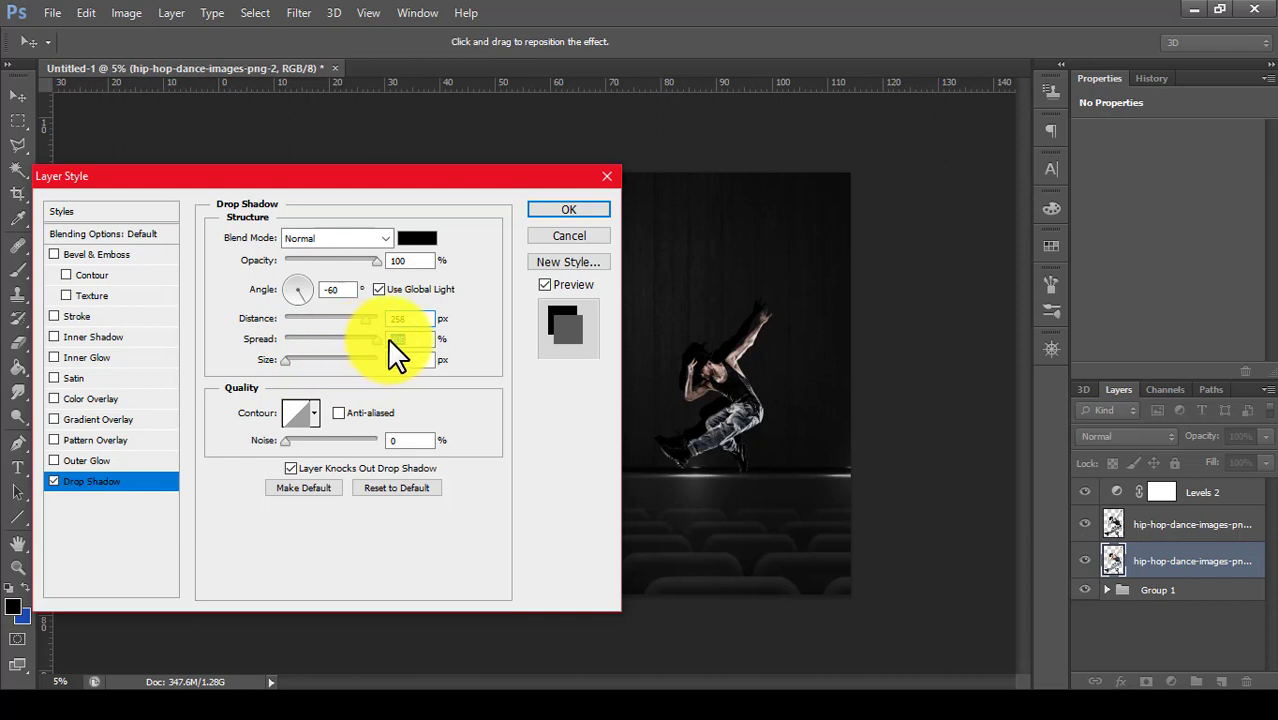
left_click_drag(368, 350, 270, 362)
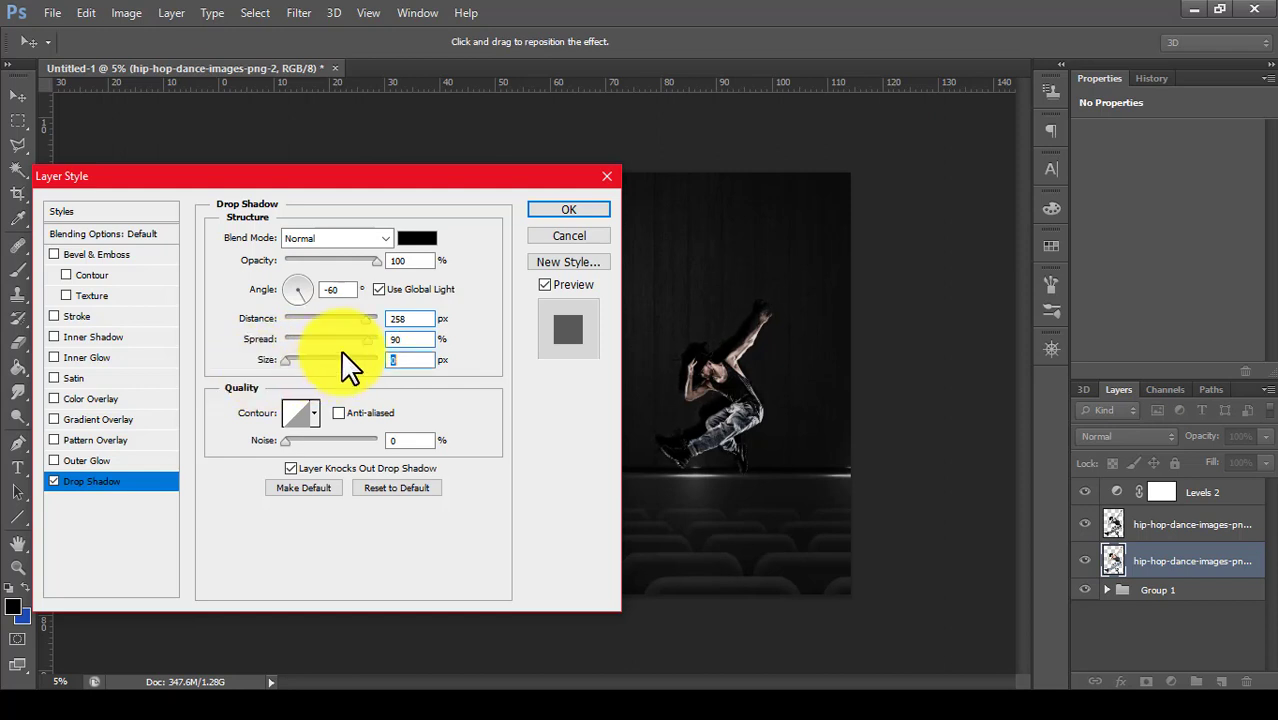
left_click_drag(367, 341, 416, 337)
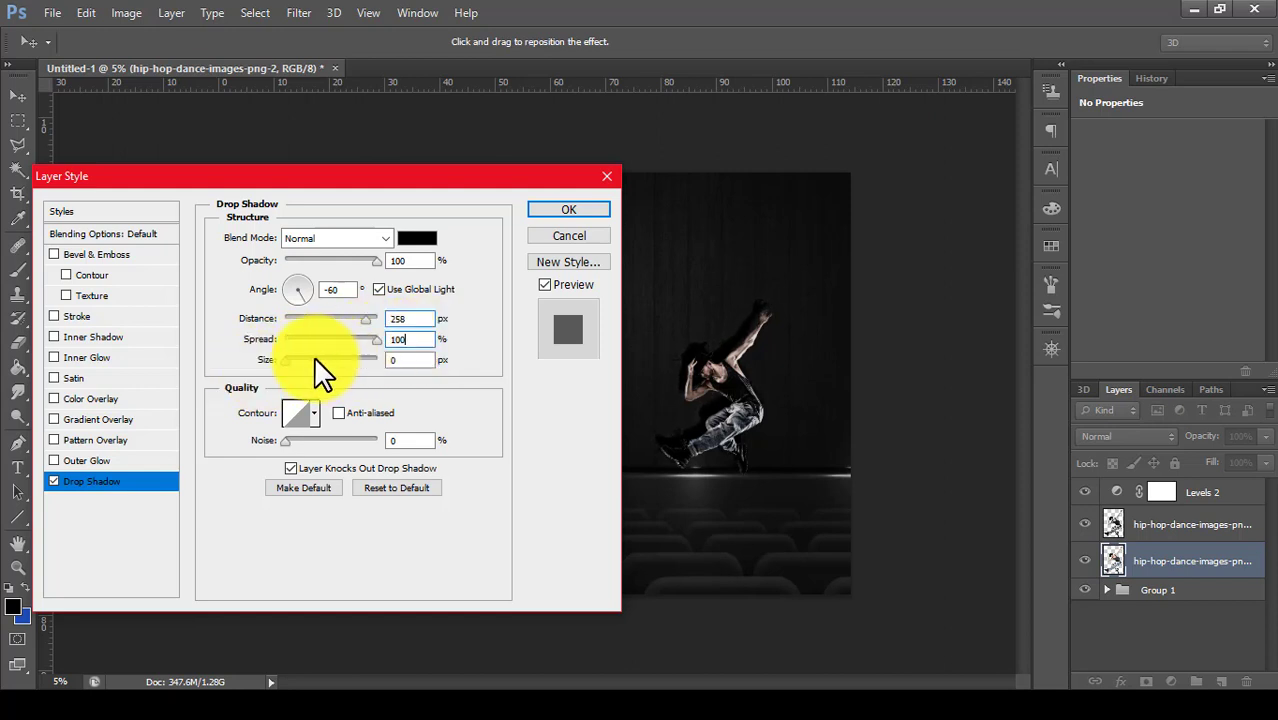
- Set the dancer's drop shadow to a 167° angle, 90% opacity, 0 spread and 155 px size
left_click(312, 286)
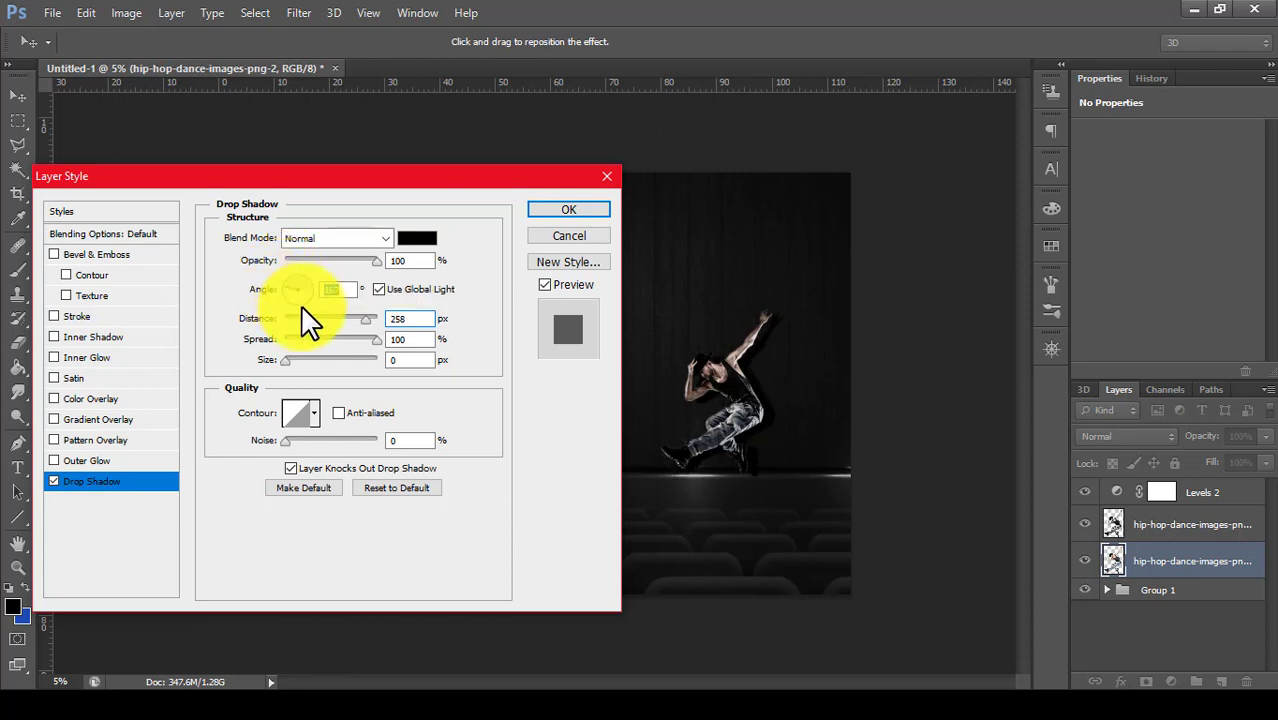
left_click(366, 261)
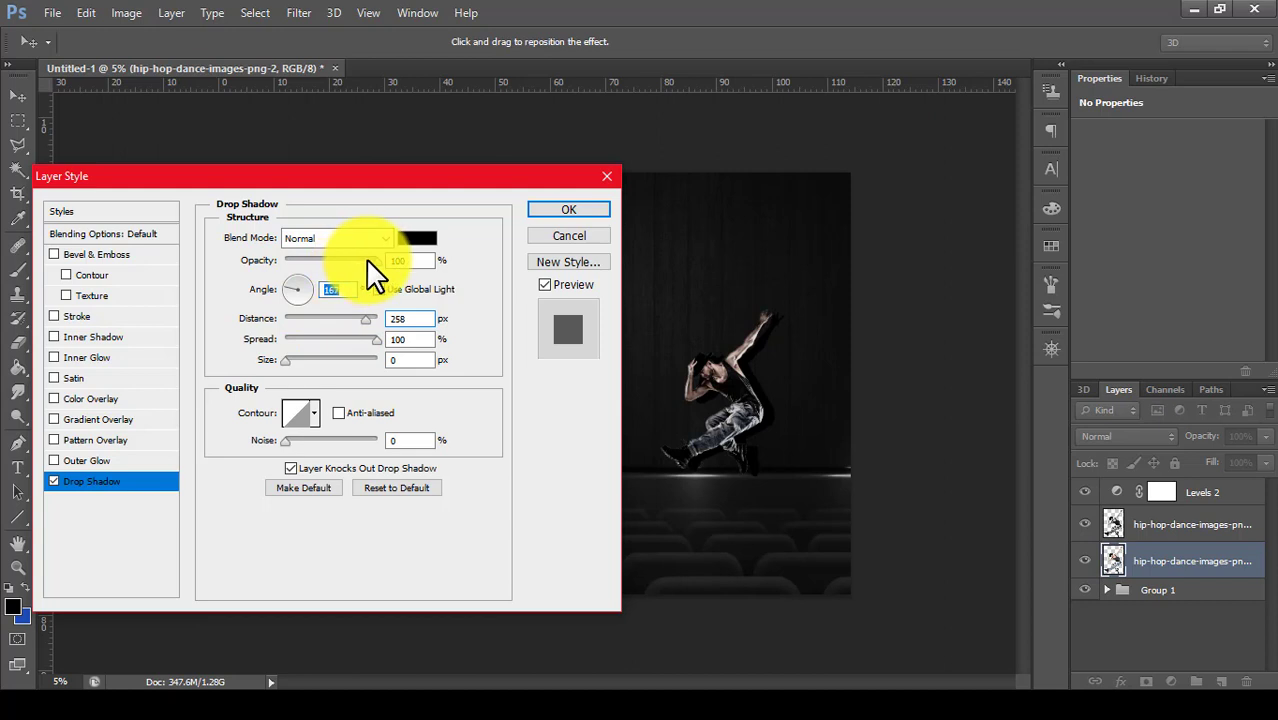
left_click(366, 340)
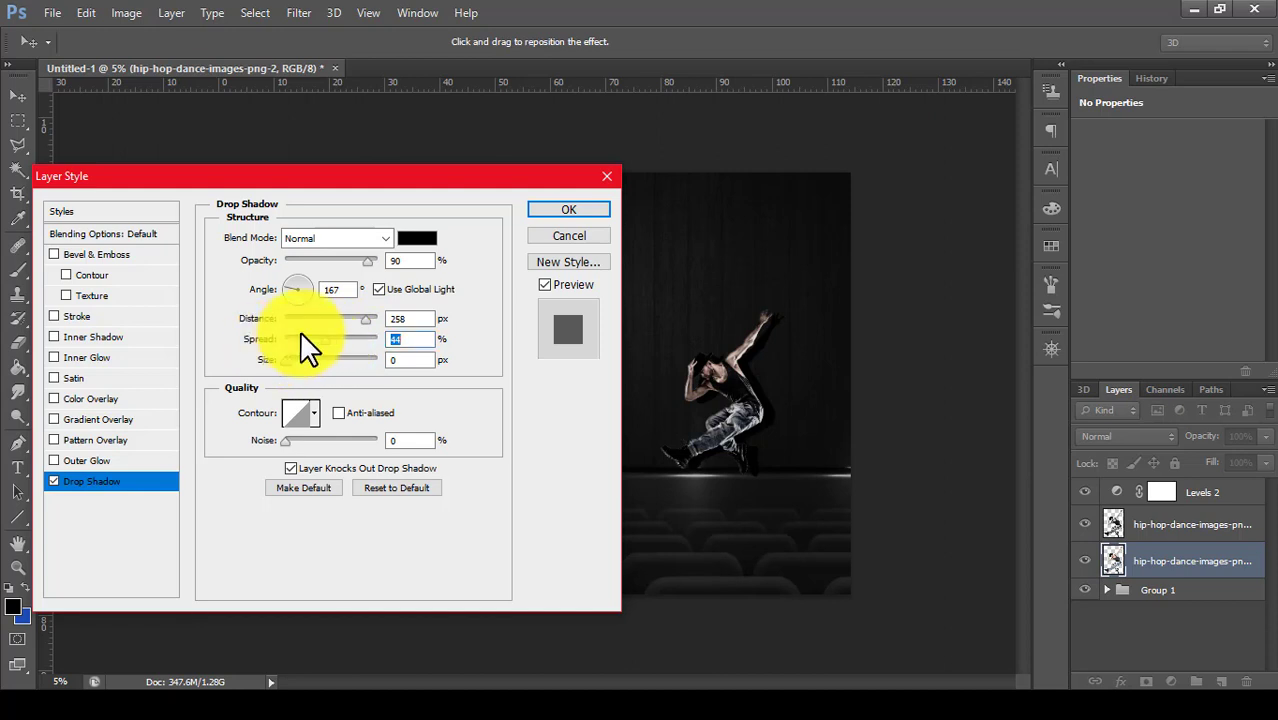
mouse_move(310, 345)
left_mouse_down()
mouse_move(285, 337)
mouse_move(276, 349)
mouse_move(356, 343)
mouse_move(366, 356)
mouse_move(368, 341)
mouse_move(309, 344)
left_mouse_up()
mouse_move(302, 338)
left_mouse_down()
mouse_move(338, 378)
mouse_move(370, 378)
left_mouse_up()
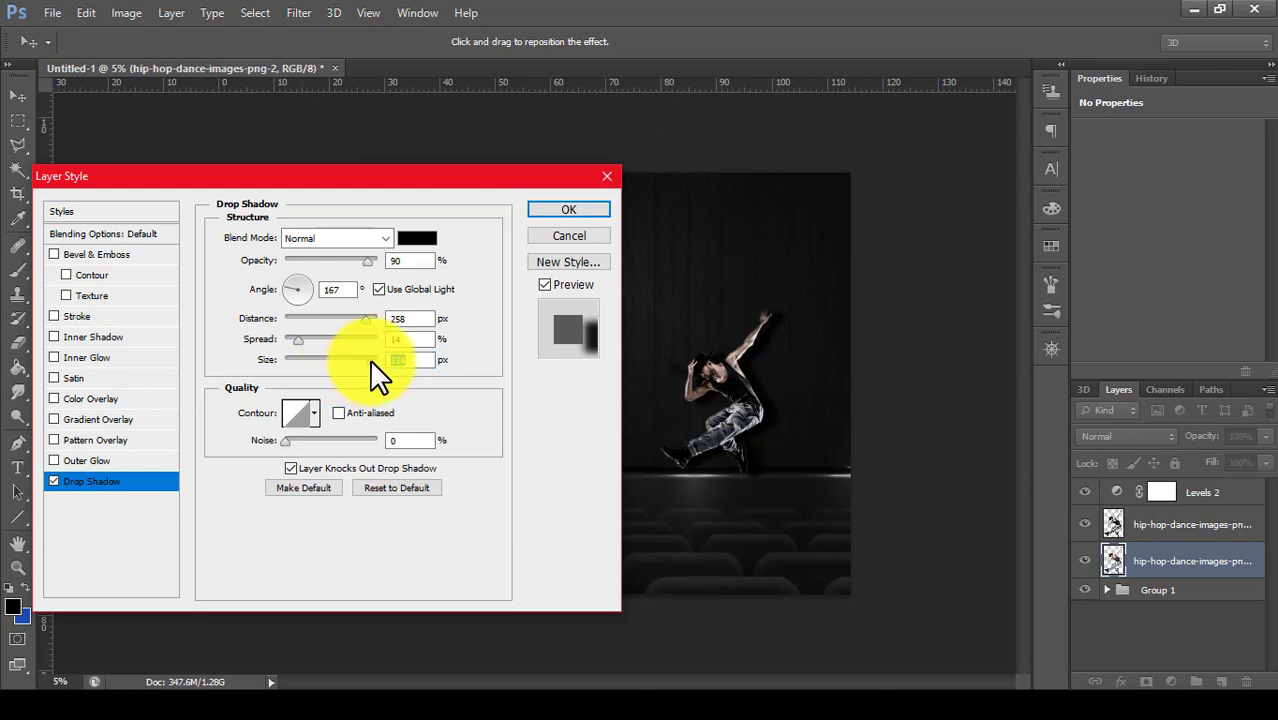
left_click_drag(373, 361, 344, 361)
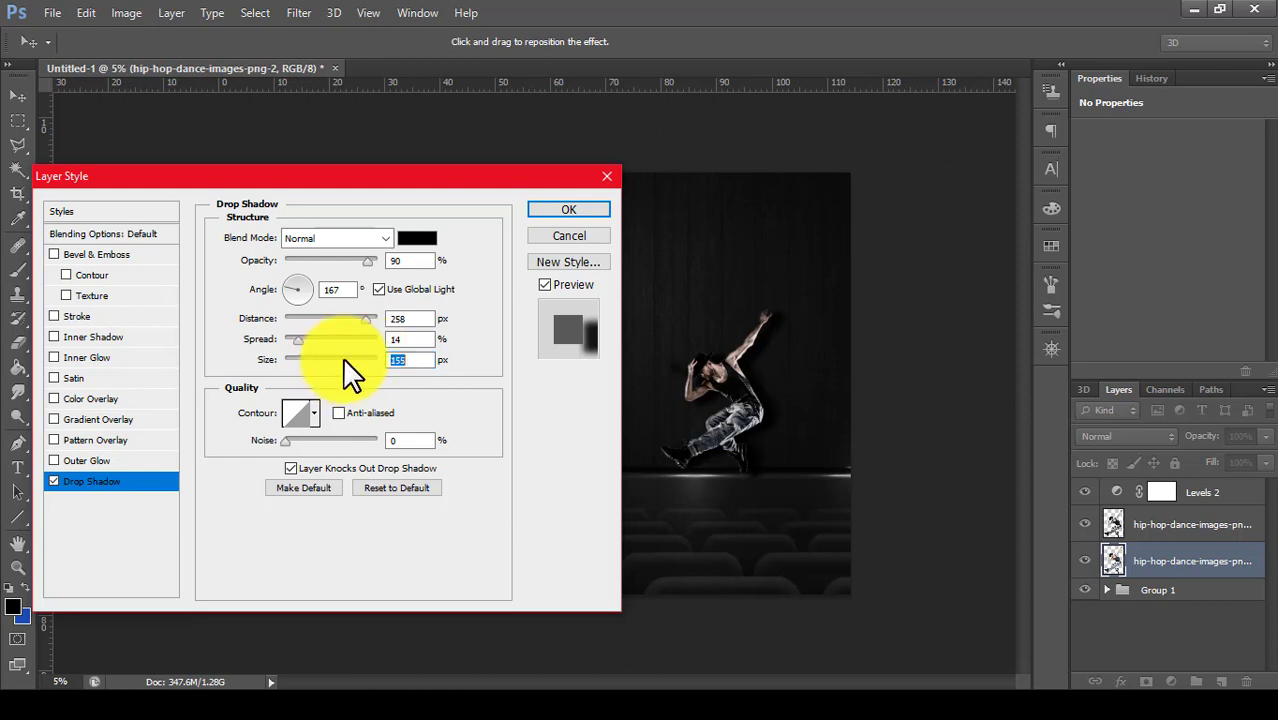
left_click(344, 339)
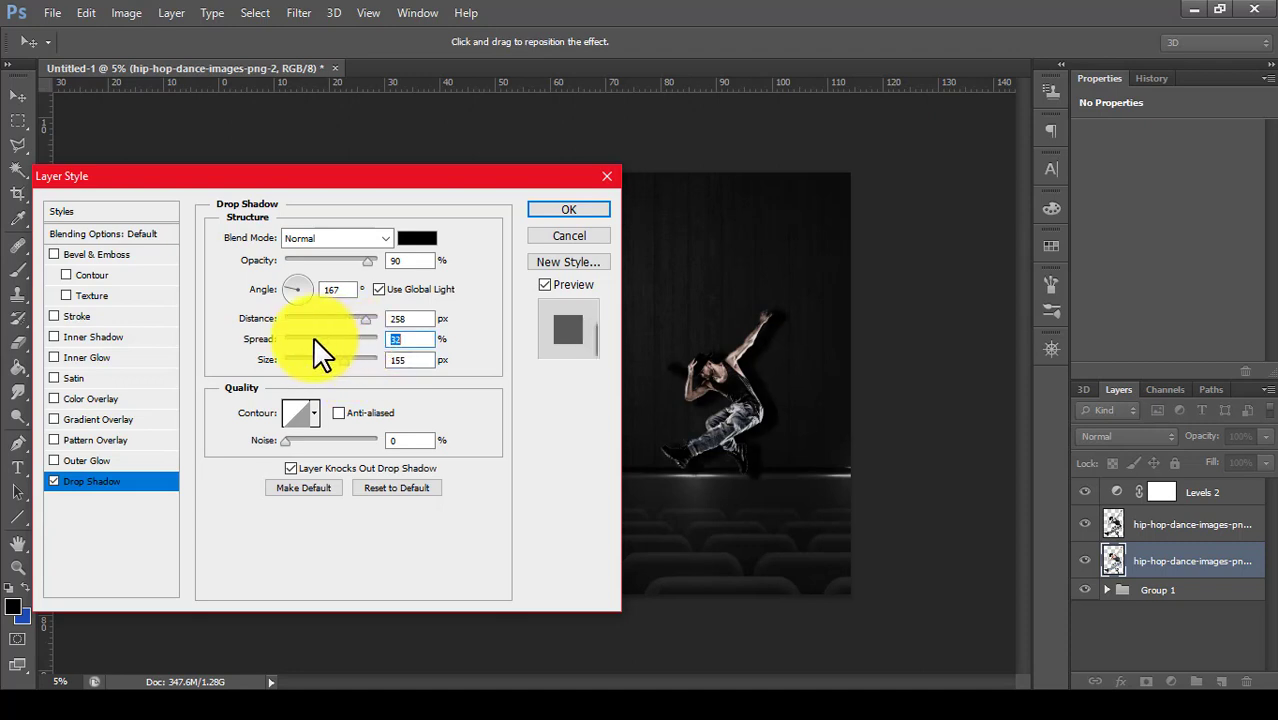
left_click_drag(318, 350, 285, 345)
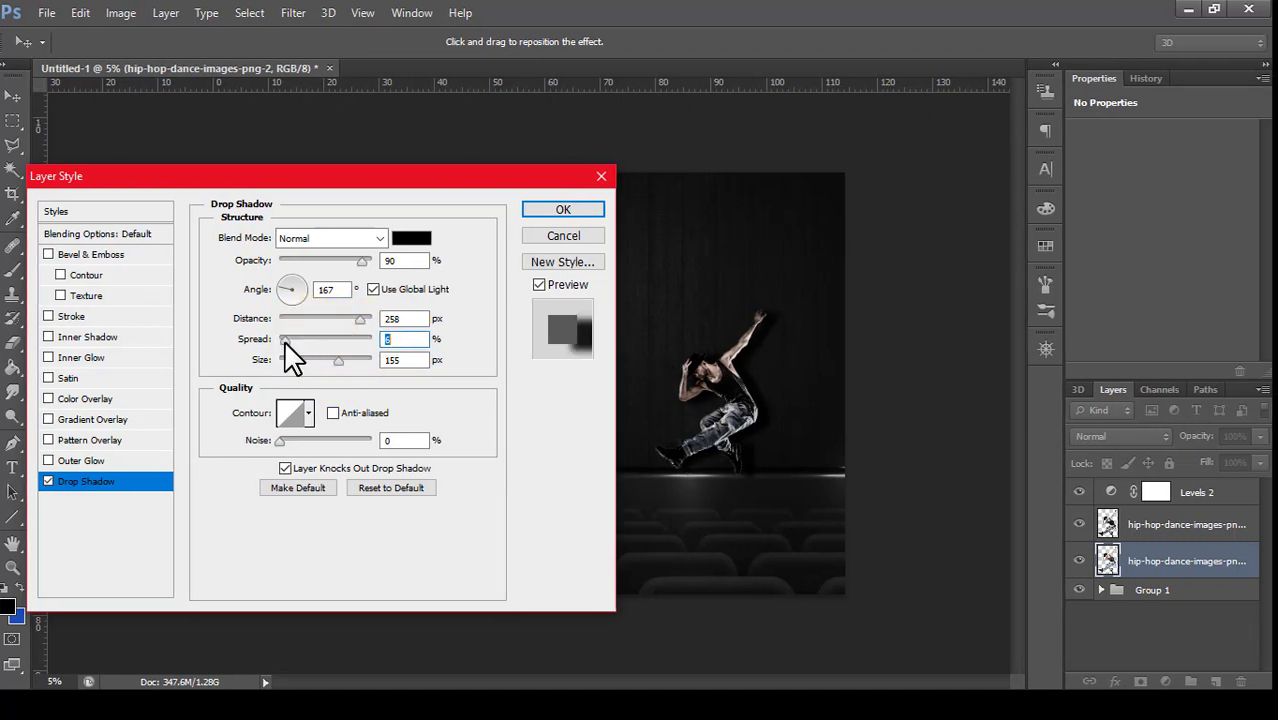
- Apply the drop shadow settings and select the Levels 2 layer mask
left_click(560, 210)
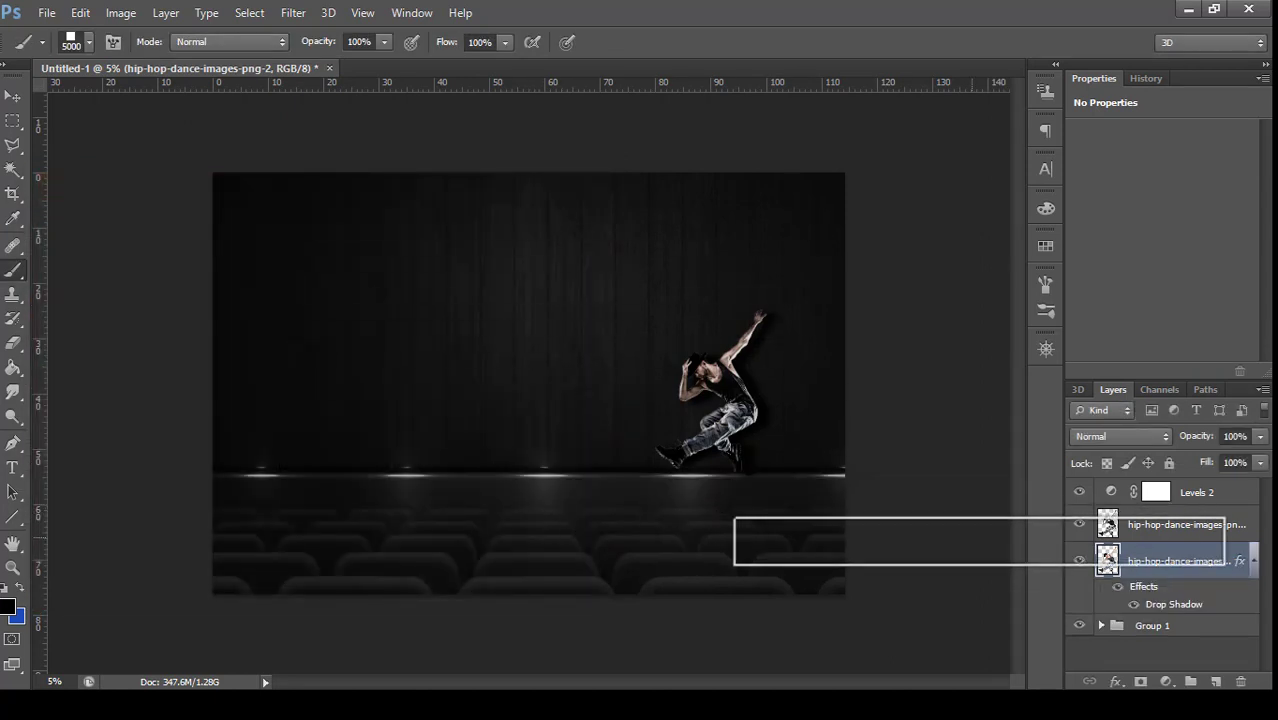
left_click(46, 12)
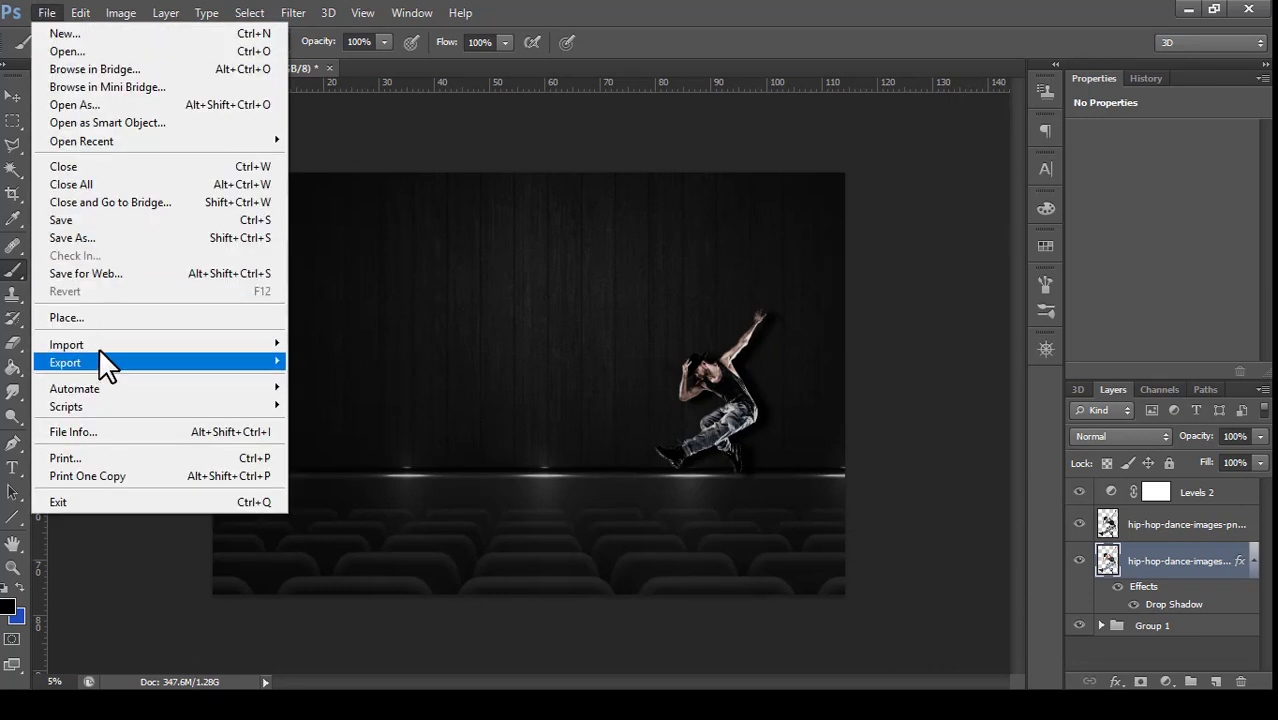
left_click(1212, 527)
left_click(1210, 494)
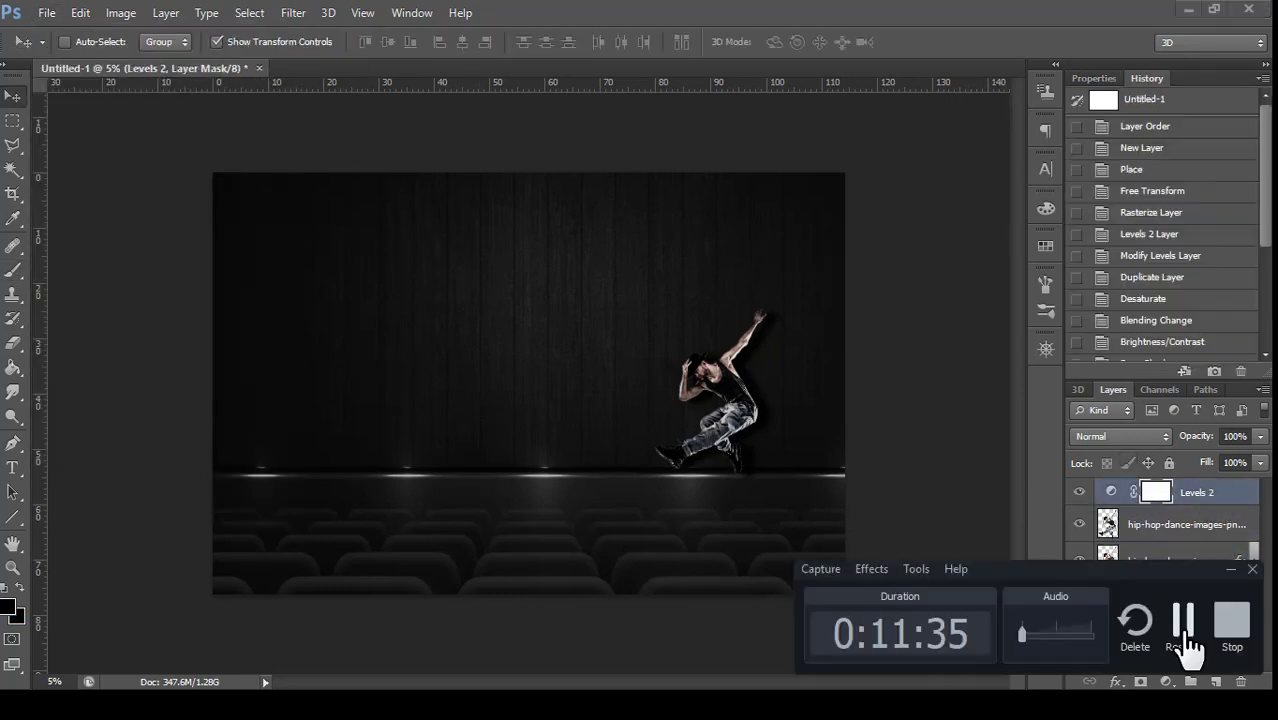
- Place pic.png into the stage composition with File > Place
left_click(44, 13)
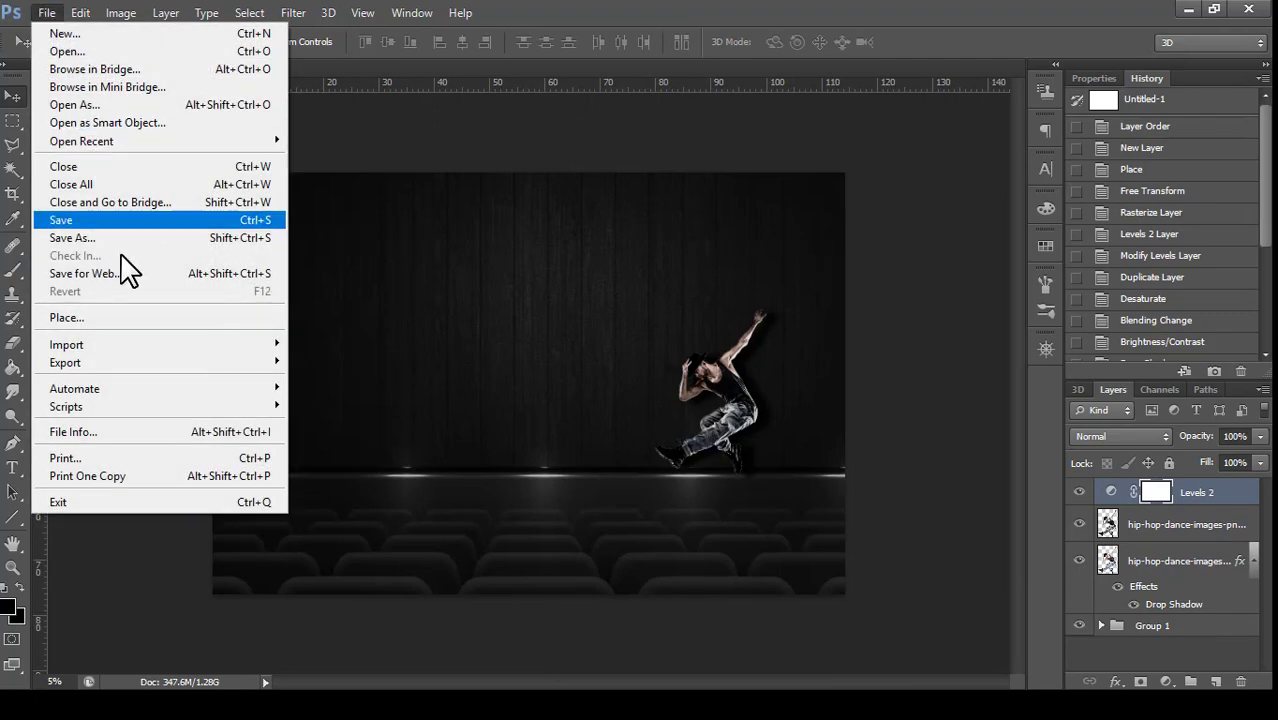
left_click(127, 320)
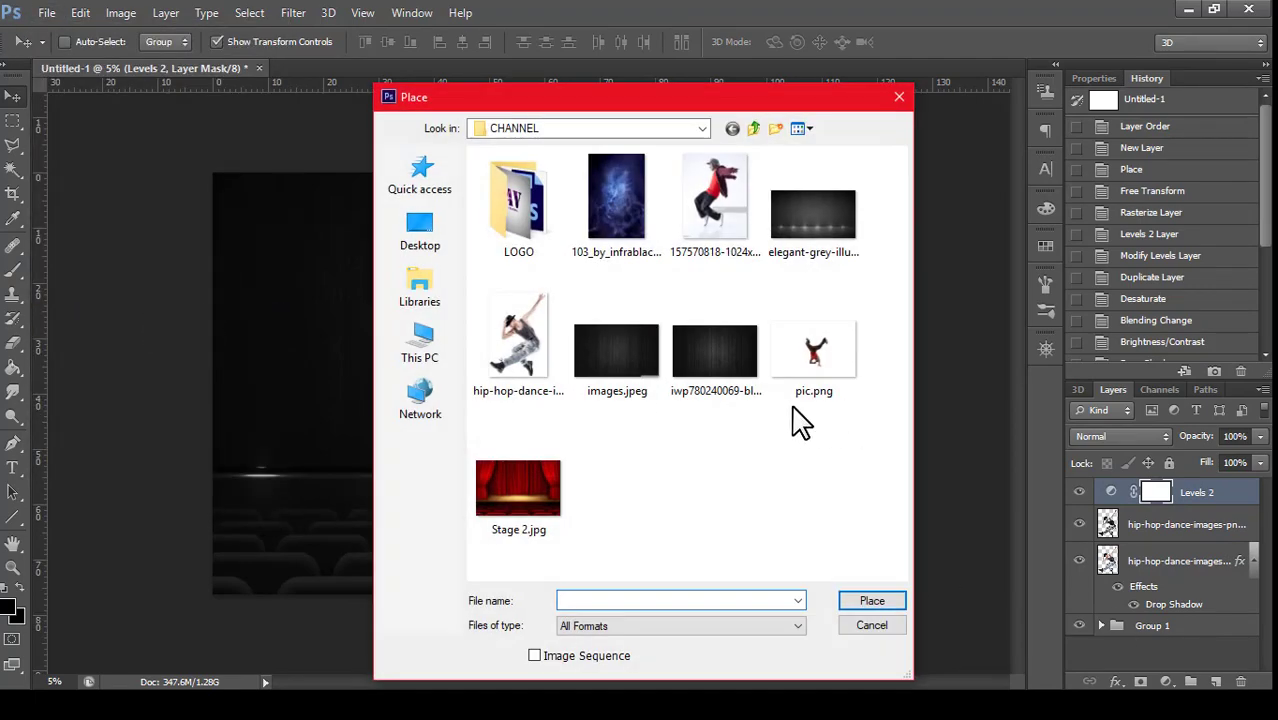
left_click(813, 362)
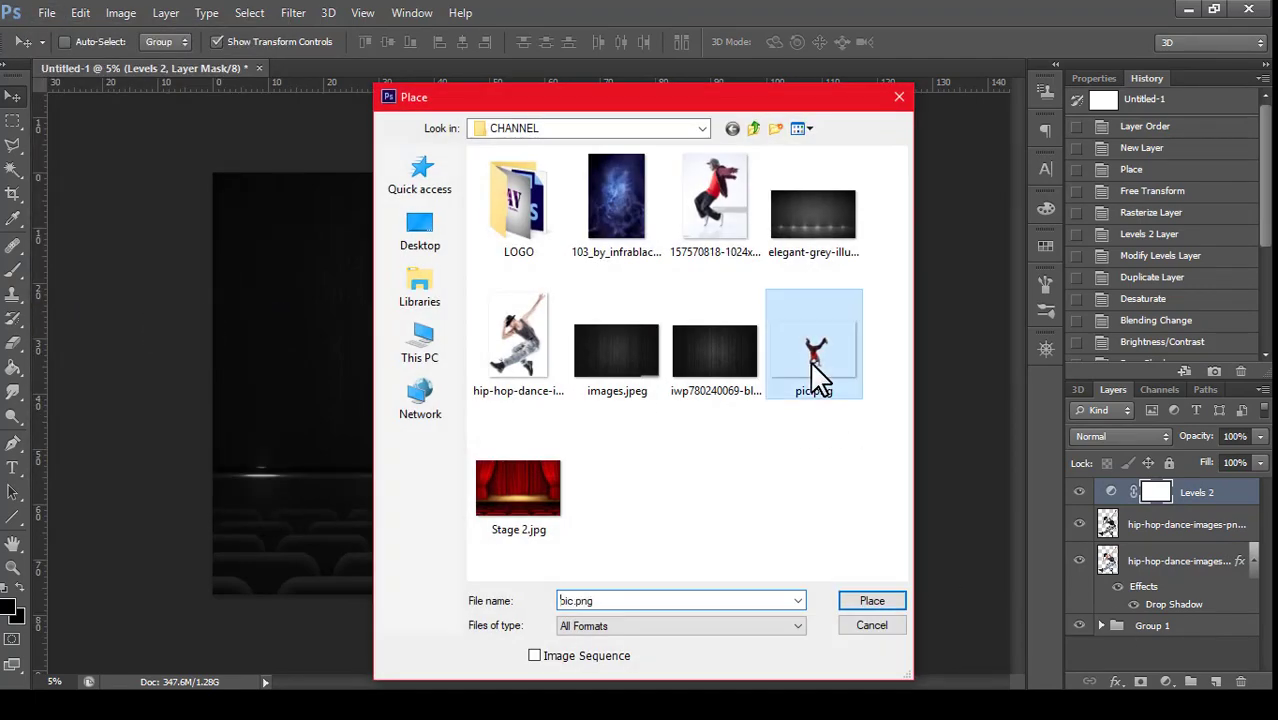
left_click(866, 600)
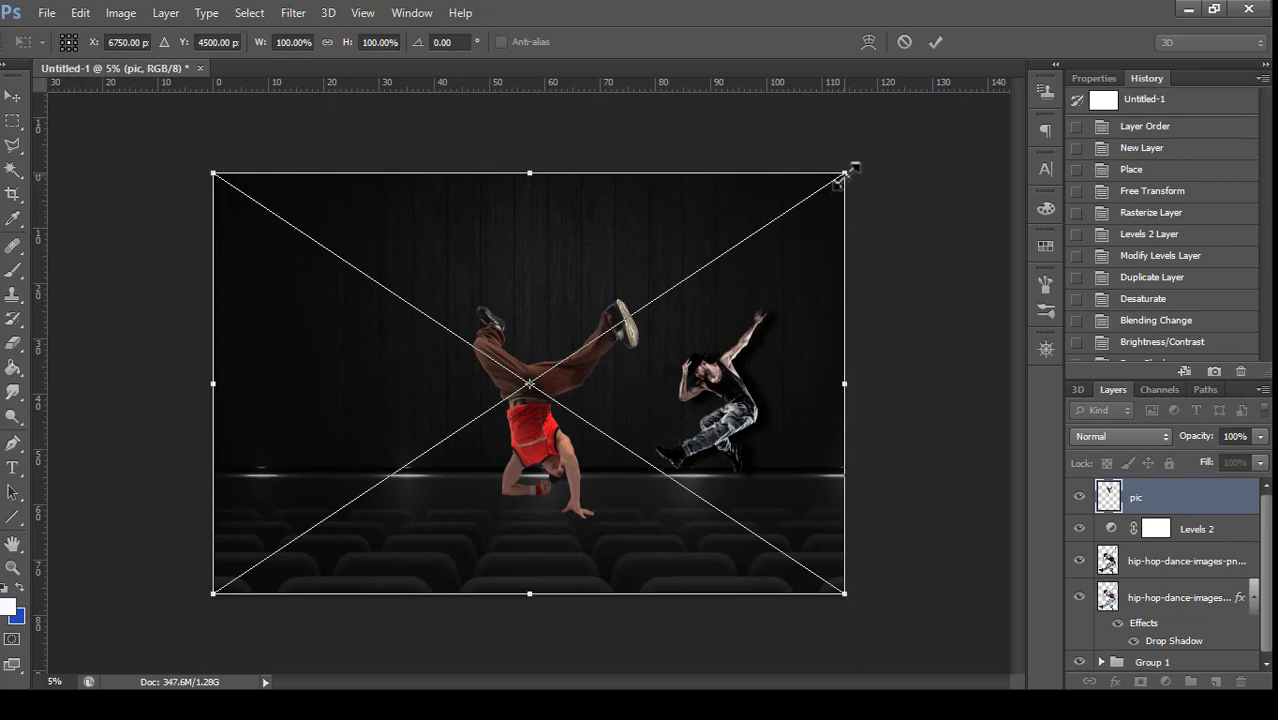
- Scale the breakdancer to about 57.57% and position it on the stage's left, hands resting on the floor
left_click_drag(843, 173, 590, 396)
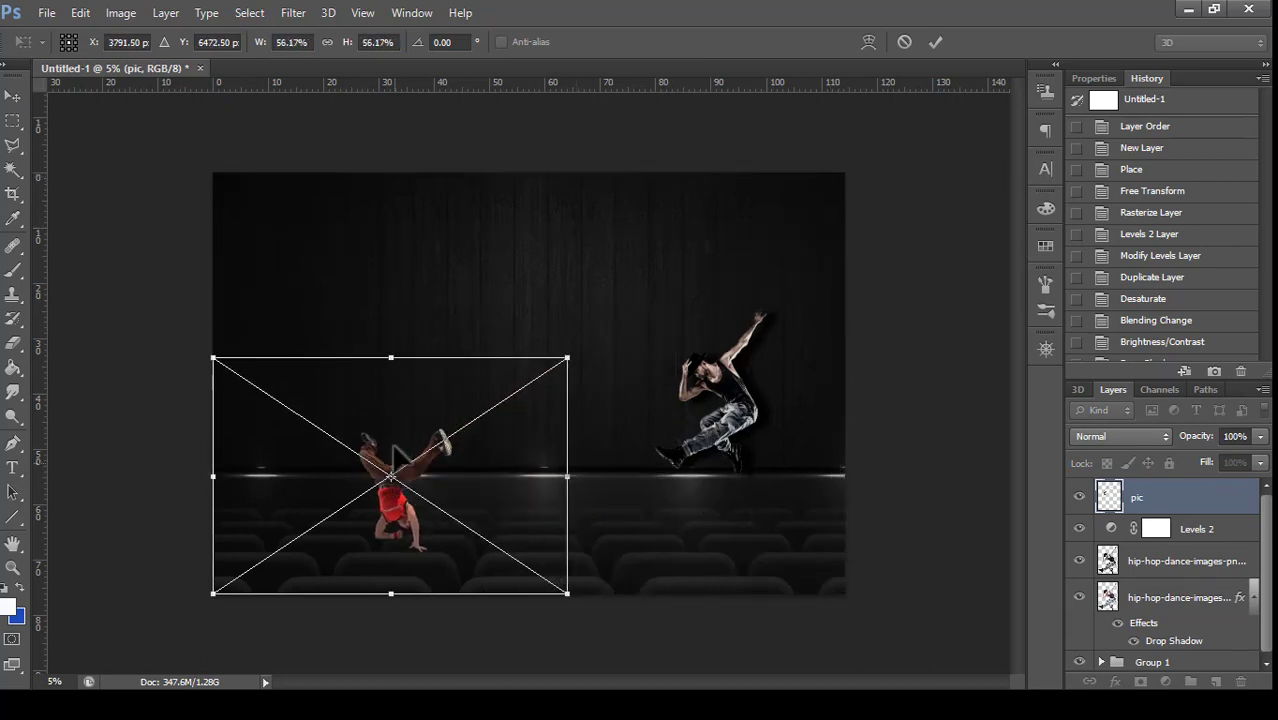
left_click_drag(395, 452, 352, 376)
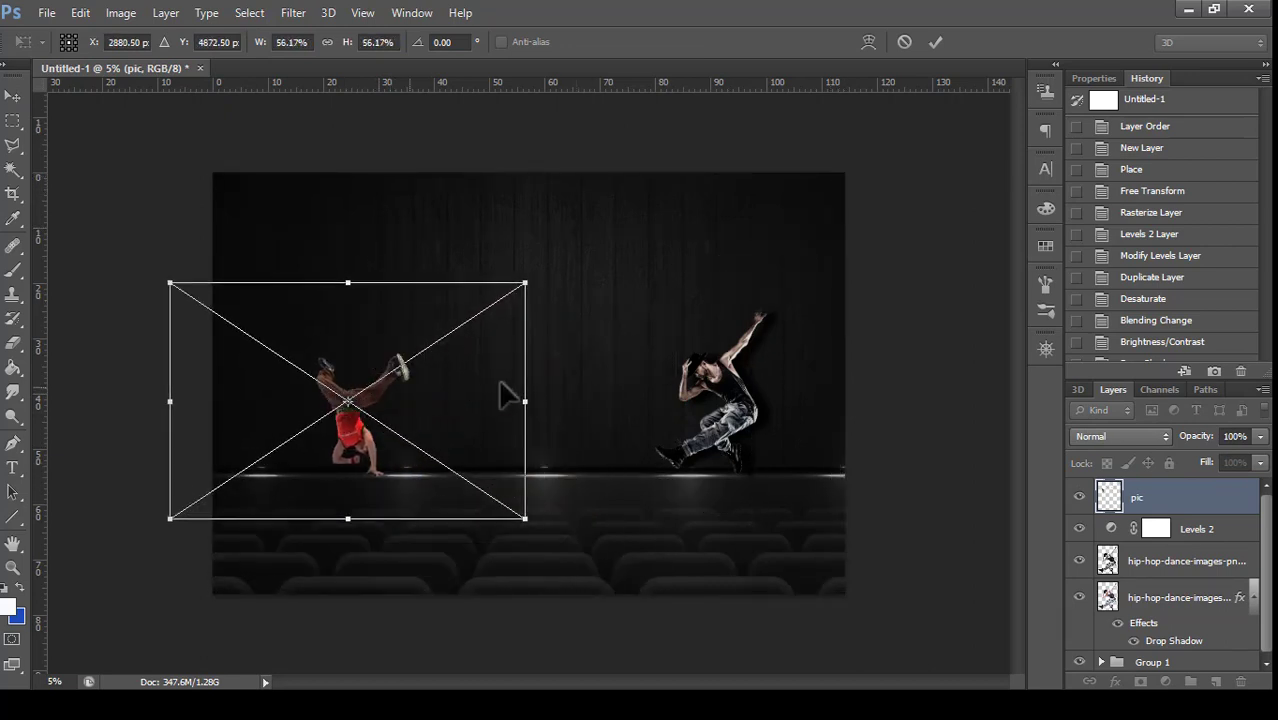
mouse_move(527, 281)
left_mouse_down()
mouse_move(565, 250)
mouse_move(524, 282)
left_mouse_up()
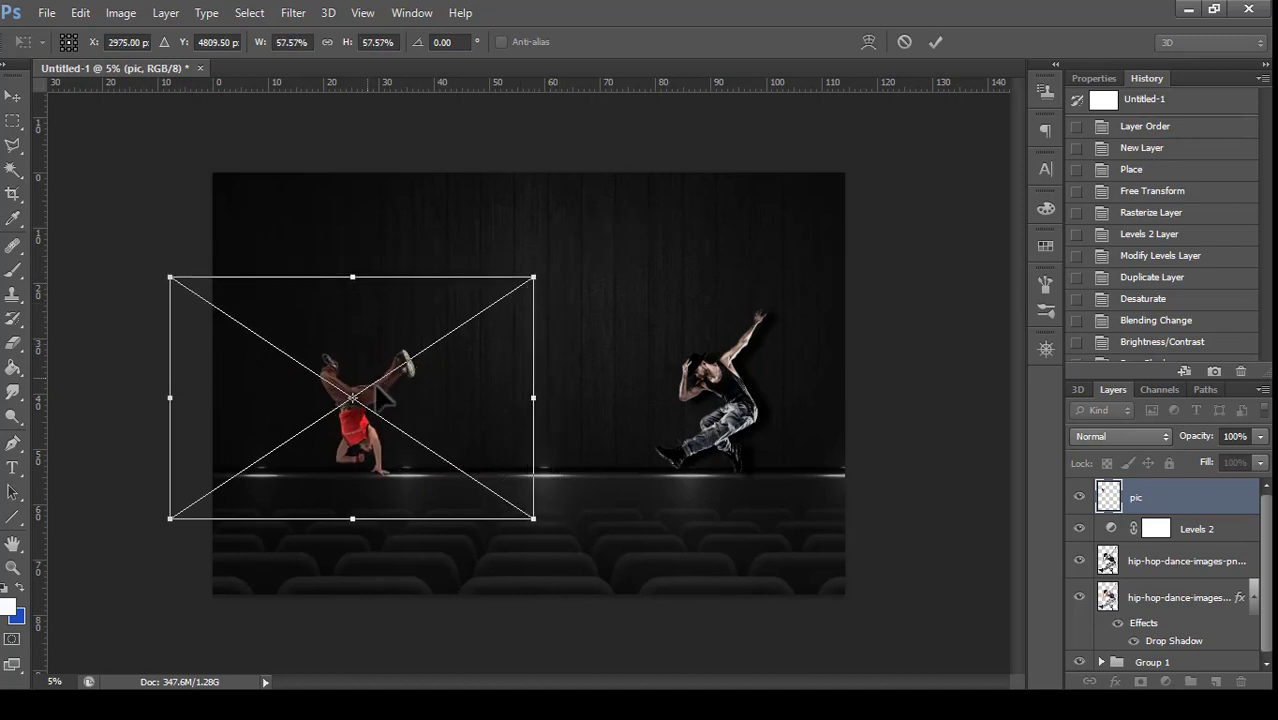
mouse_move(381, 369)
left_mouse_down()
mouse_move(372, 393)
mouse_move(355, 390)
left_mouse_up()
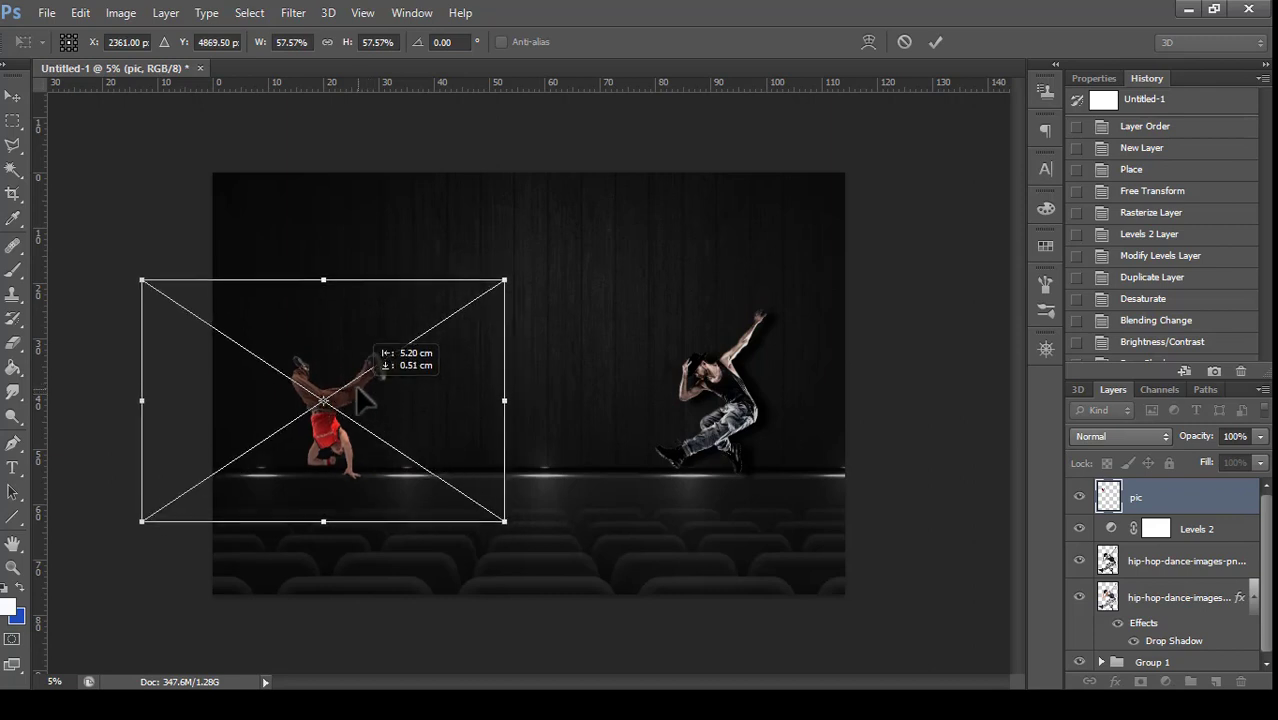
key("ctrl+plus")
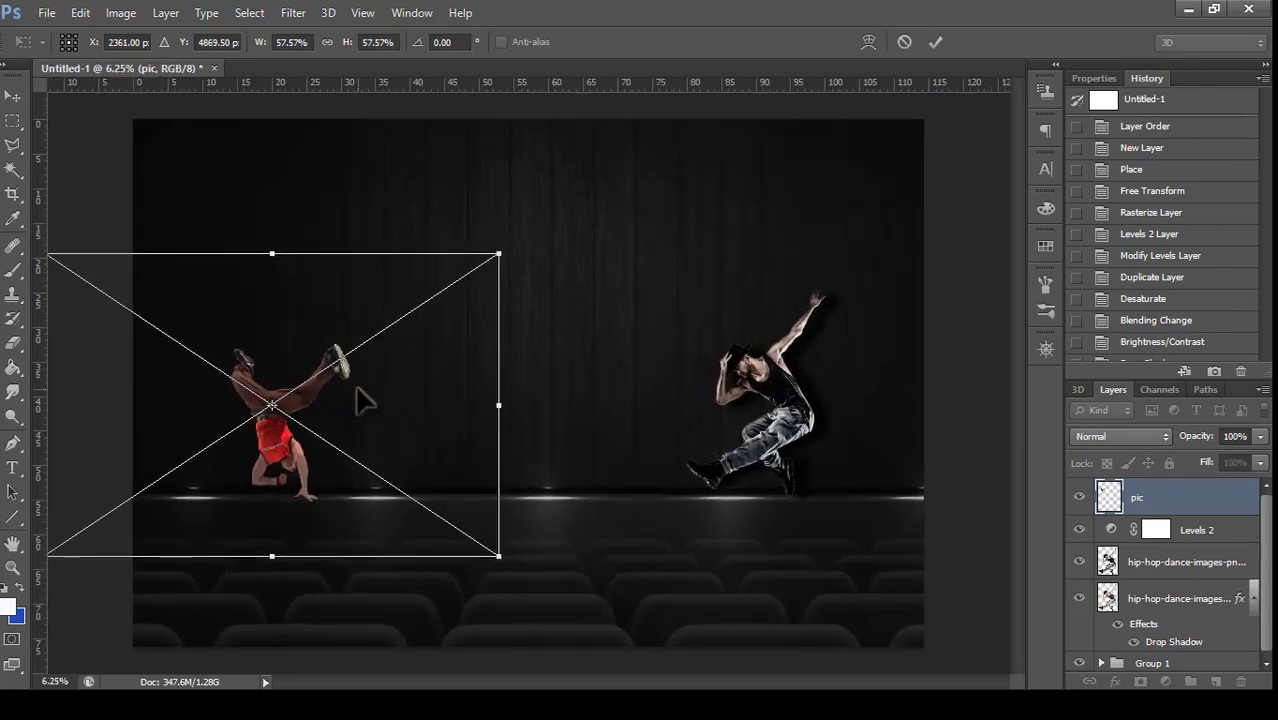
left_click_drag(270, 440, 270, 428)
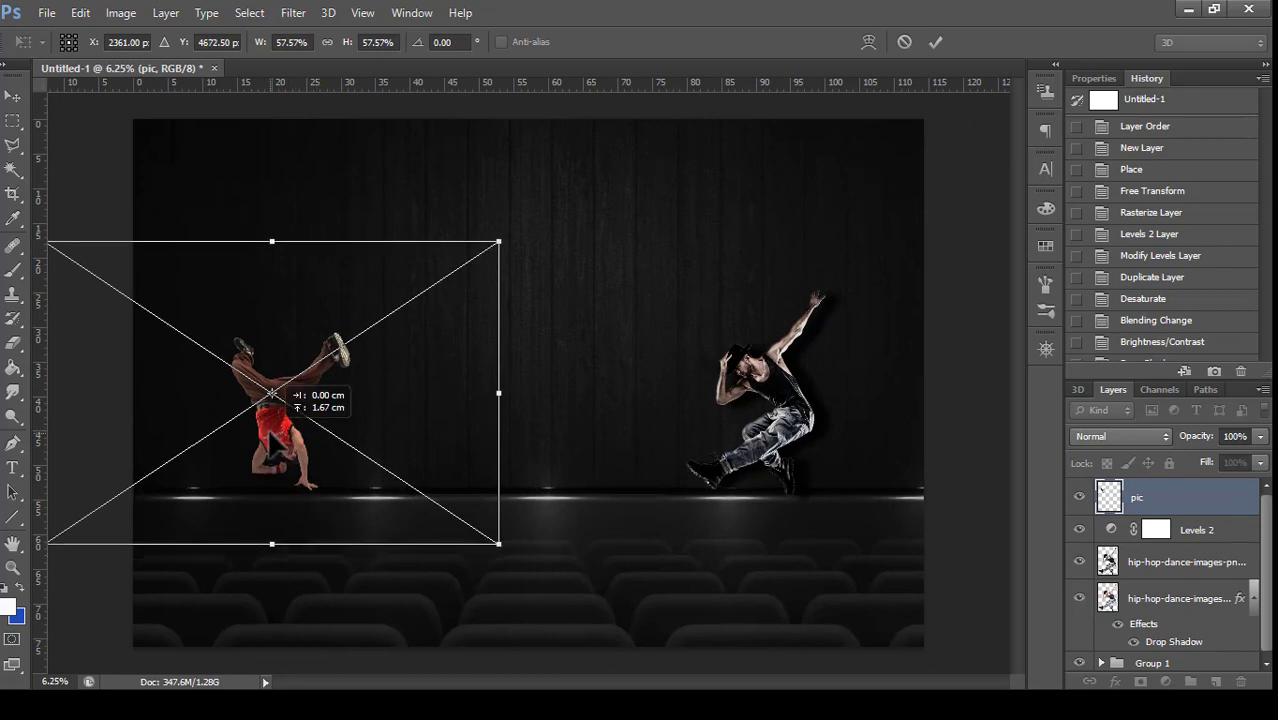
left_click_drag(268, 435, 268, 445)
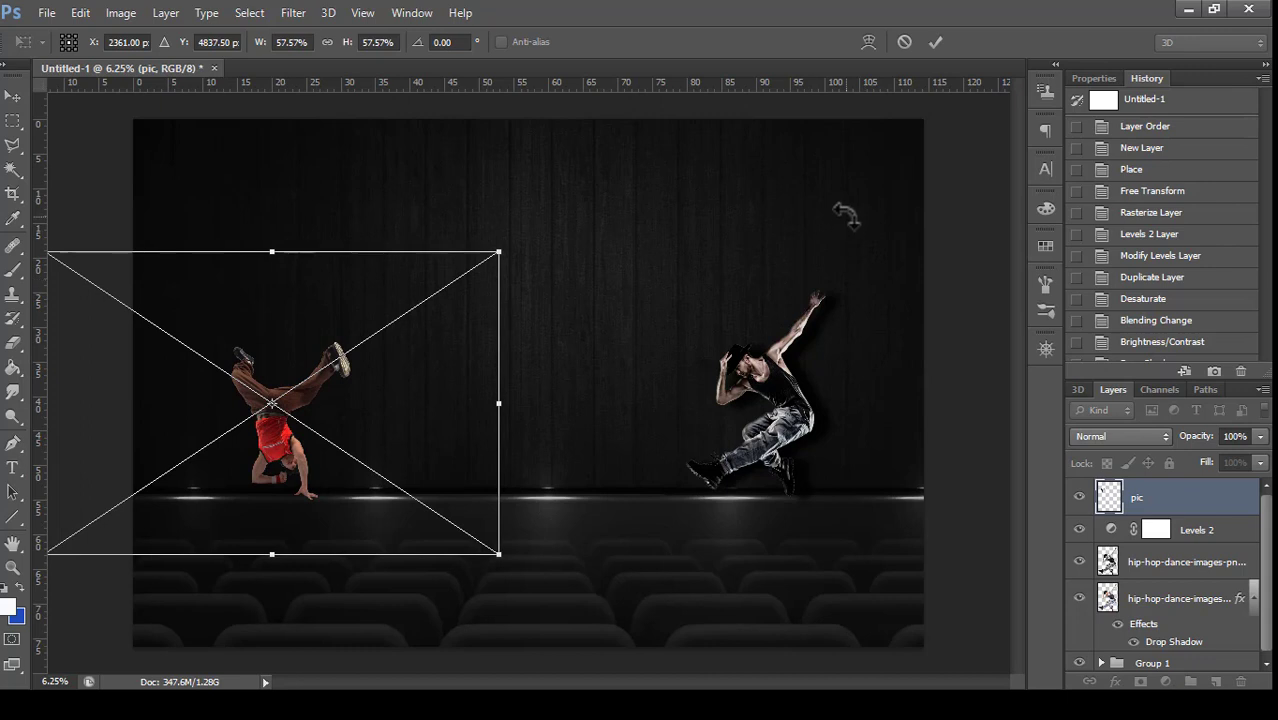
- Commit the breakdancer's placement and rasterize the pic layer
left_click(932, 37)
right_click(1153, 512)
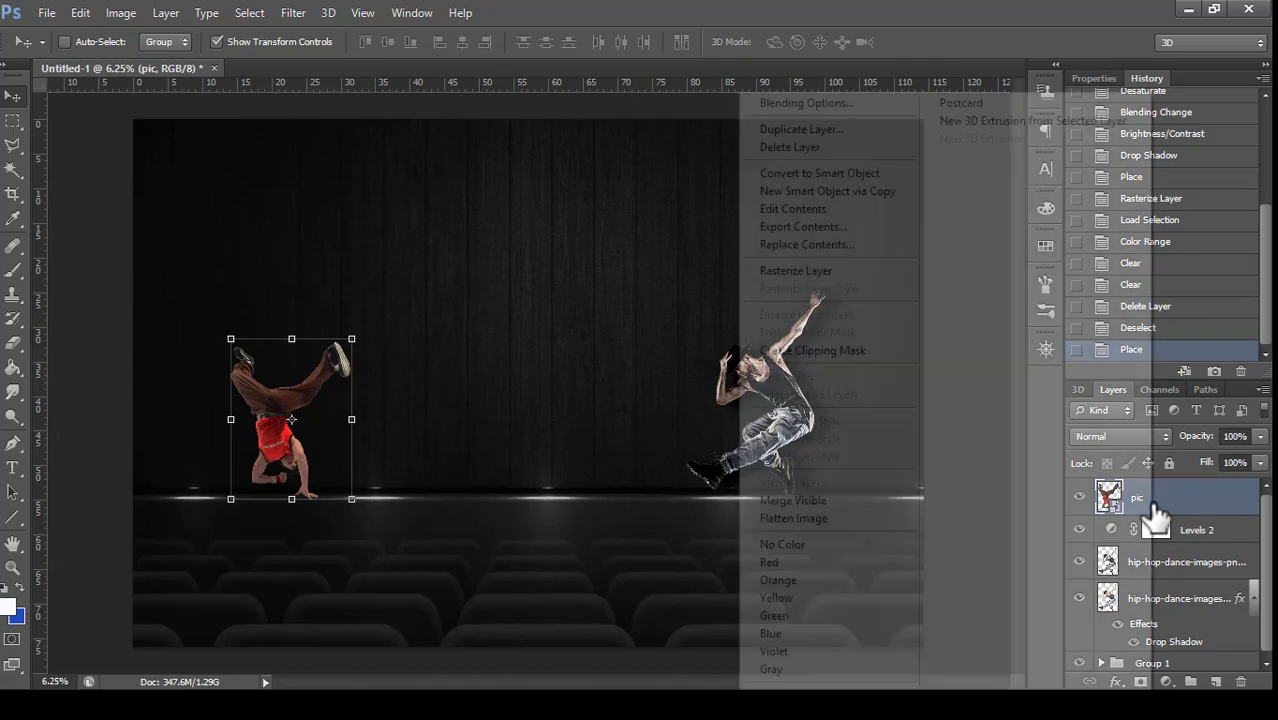
left_click(812, 270)
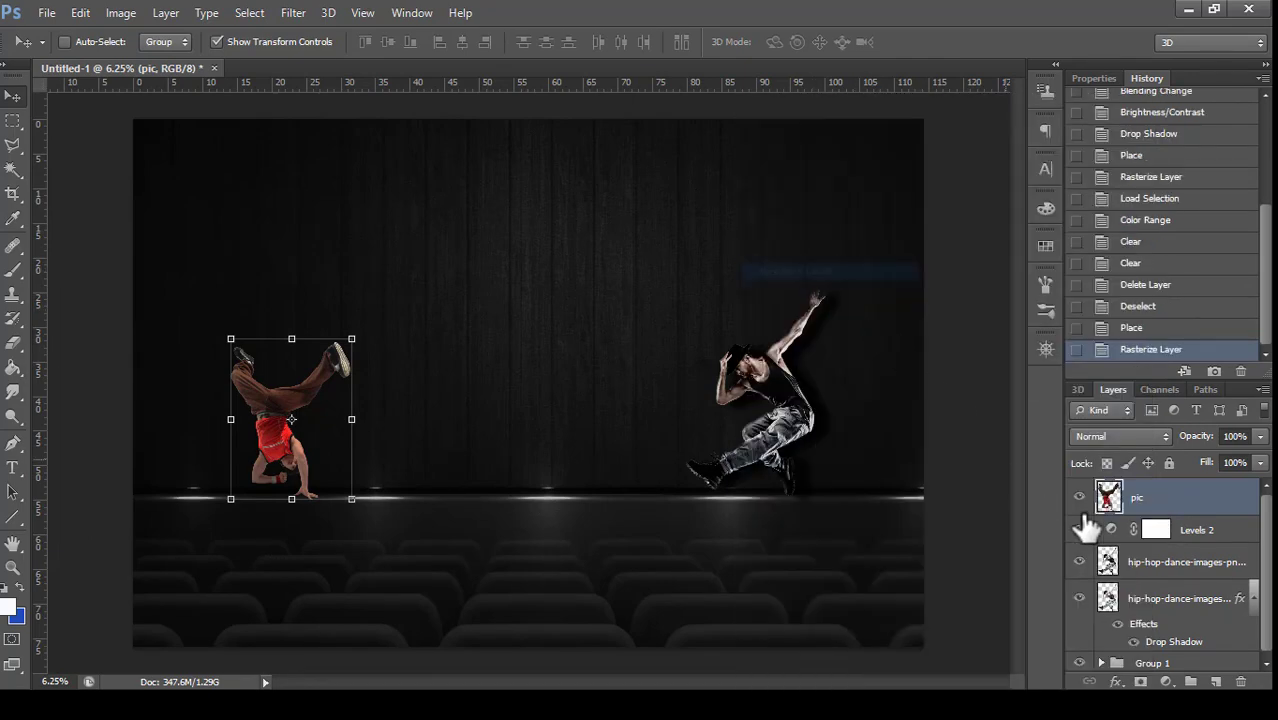
right_click(1170, 508)
- Add a Normal-mode, 100% opacity drop shadow to the pic layer
left_click(879, 116)
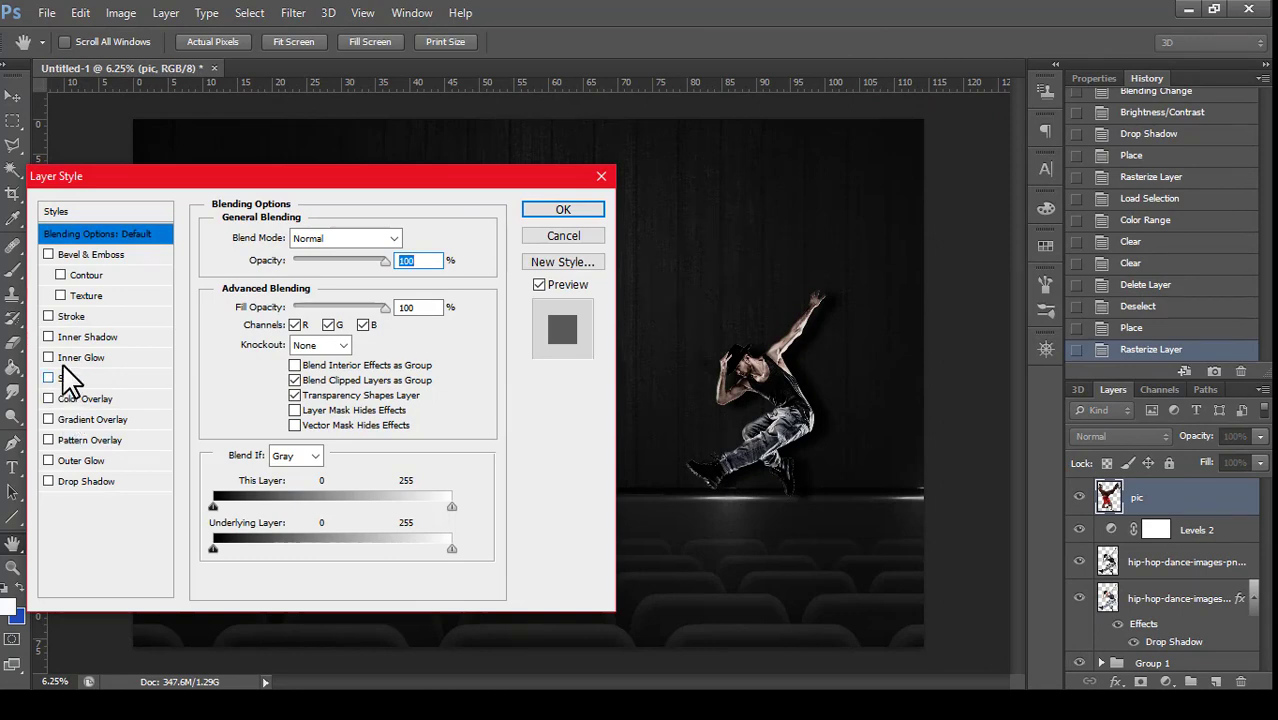
left_click(60, 481)
left_click_drag(478, 190, 1032, 188)
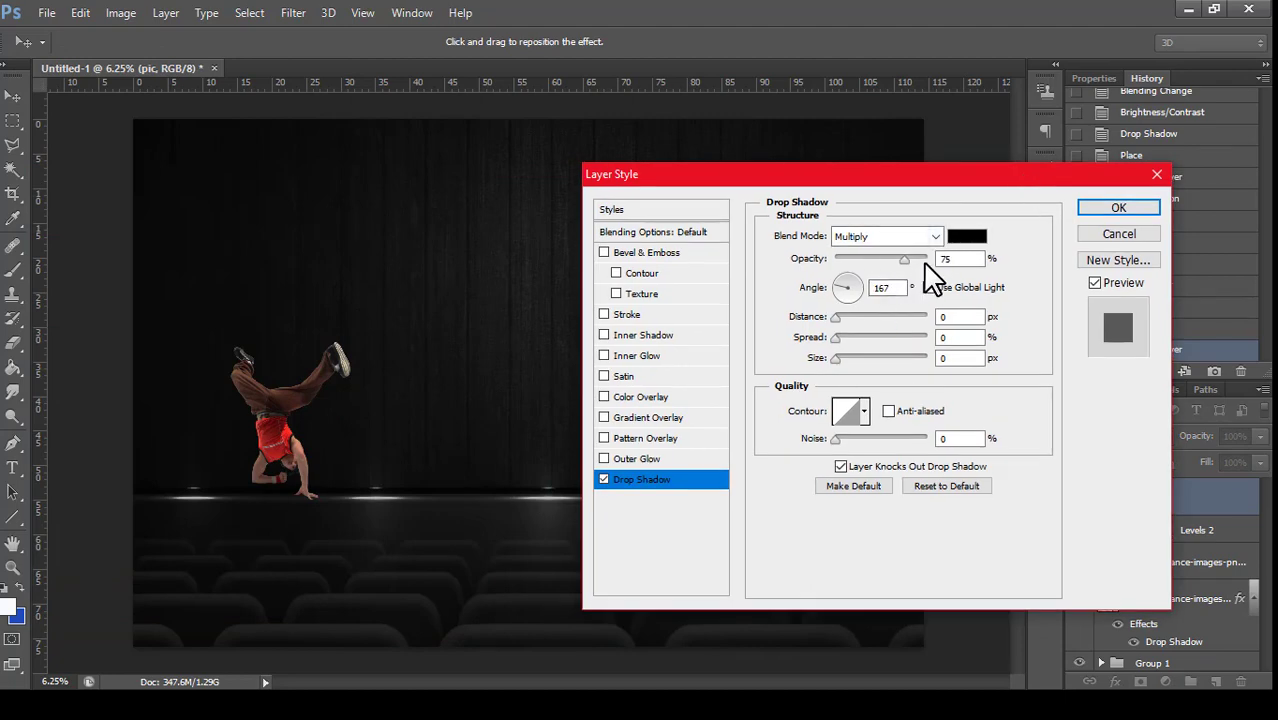
left_click(937, 240)
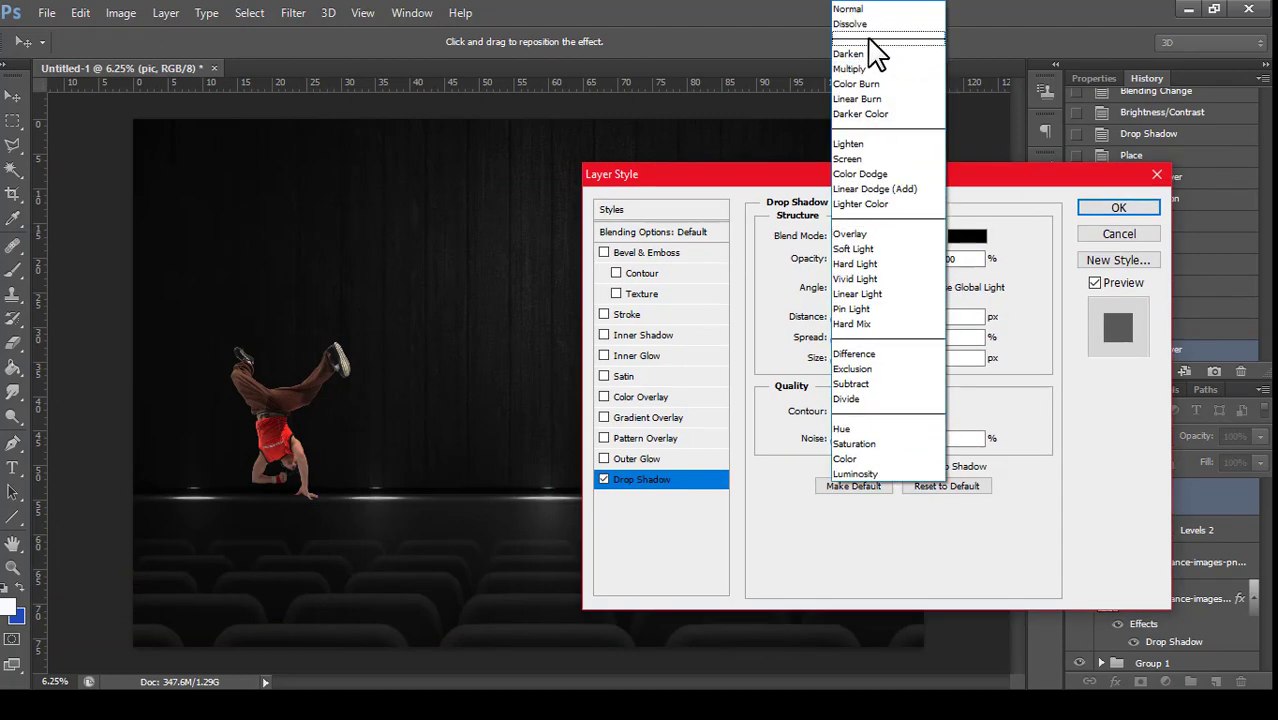
left_click(873, 8)
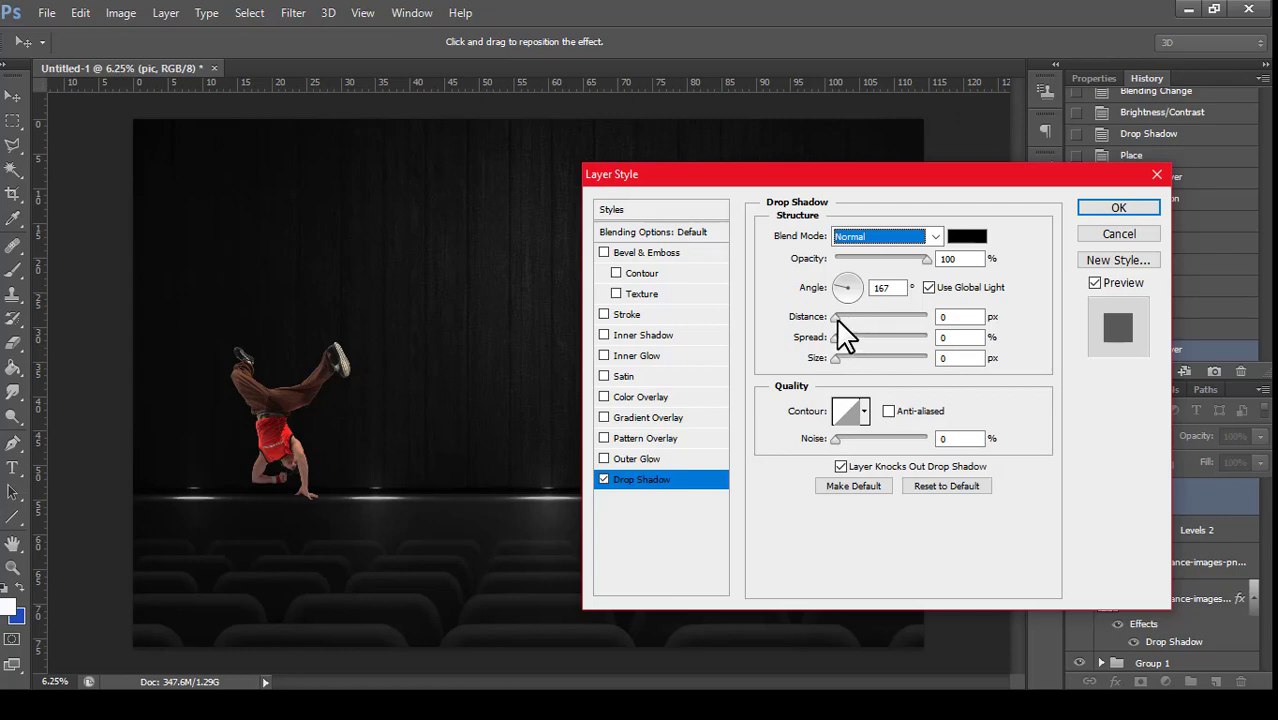
left_click_drag(836, 317, 885, 315)
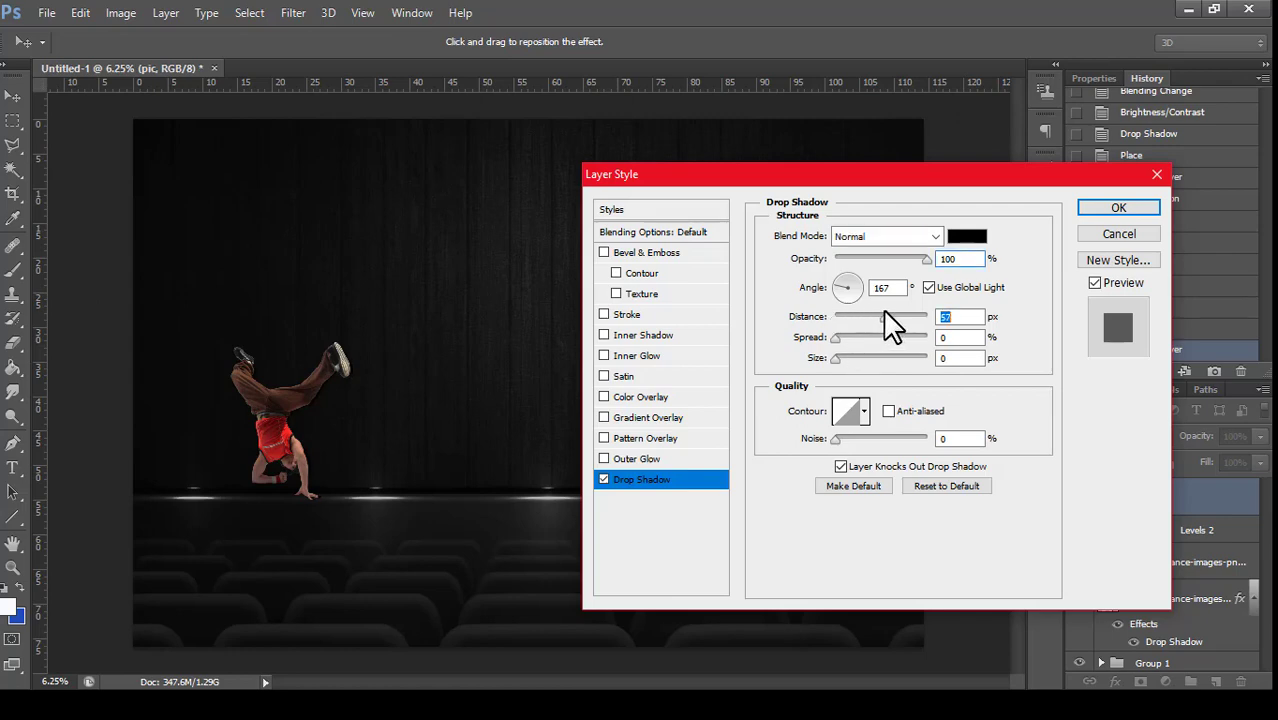
mouse_move(838, 284)
left_mouse_down()
mouse_move(930, 316)
mouse_move(888, 317)
mouse_move(920, 336)
left_mouse_up()
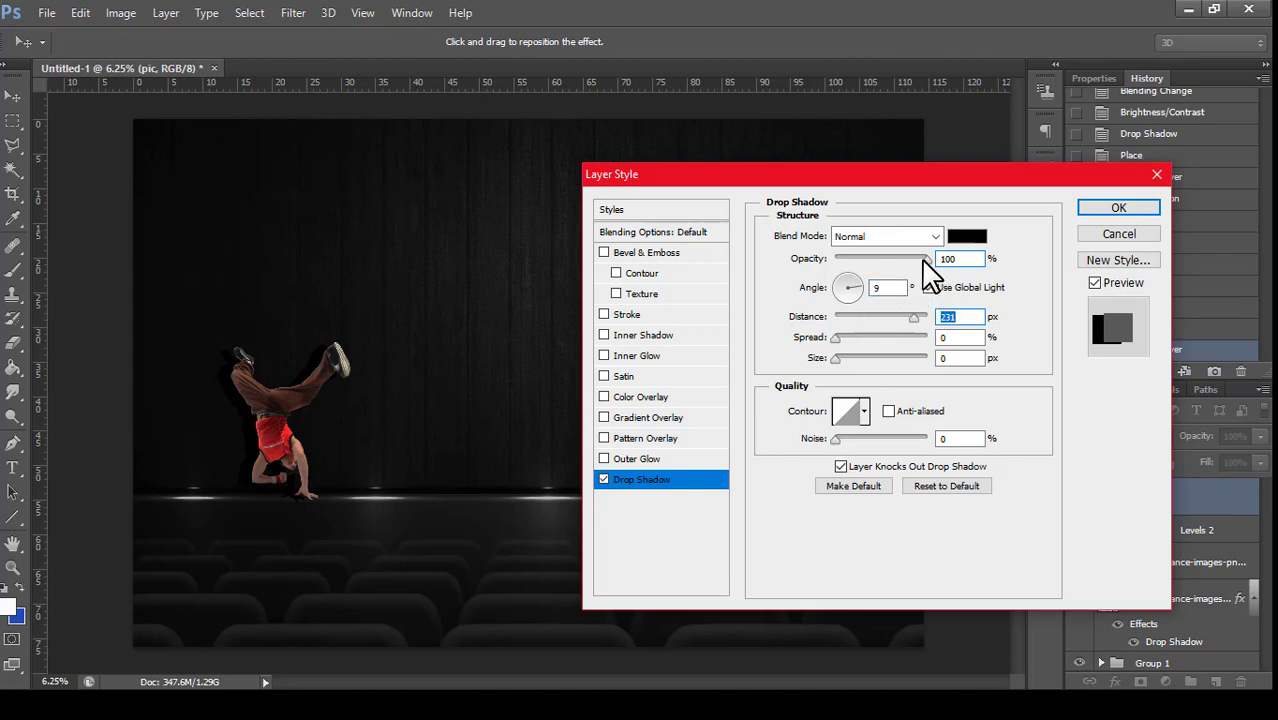
mouse_move(923, 259)
left_mouse_down()
mouse_move(847, 264)
mouse_move(944, 259)
left_mouse_up()
- Tune the shadow to a -97° angle, 258 px distance, 11% spread and 92 px size, and apply it
mouse_move(838, 337)
left_mouse_down()
mouse_move(889, 357)
mouse_move(862, 375)
left_mouse_up()
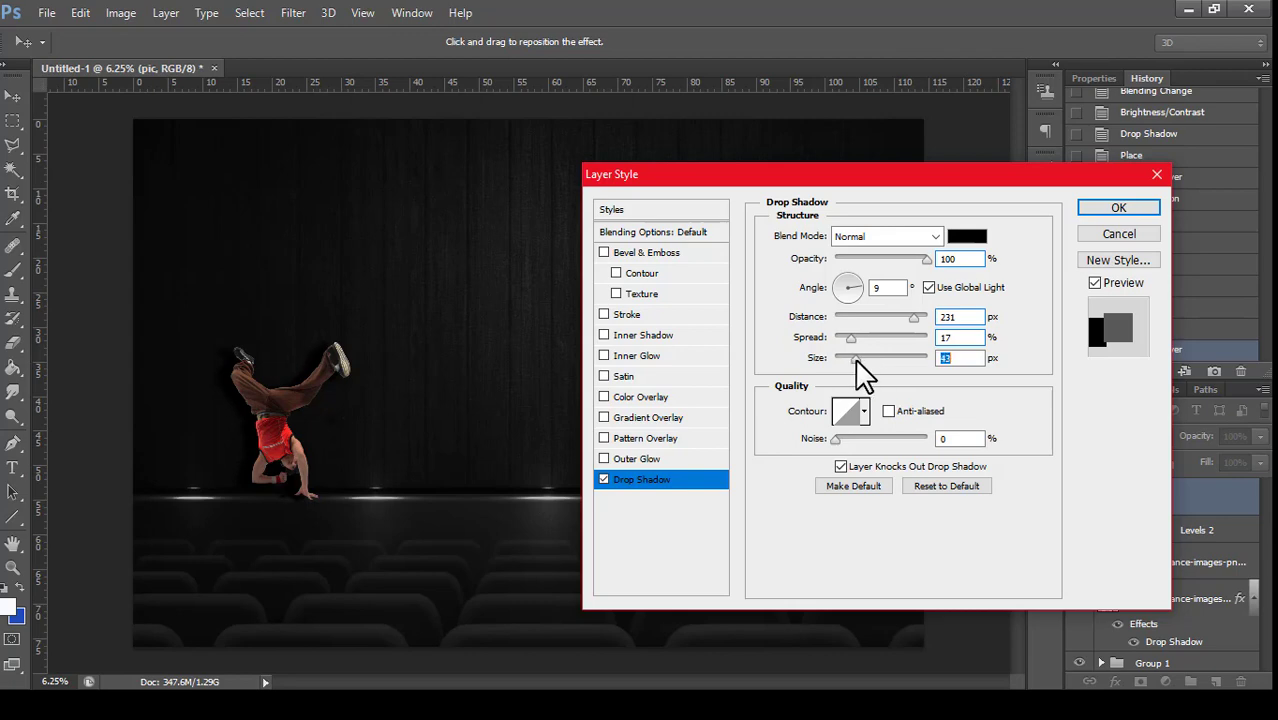
mouse_move(851, 340)
left_mouse_down()
mouse_move(840, 340)
mouse_move(893, 372)
mouse_move(882, 372)
left_mouse_up()
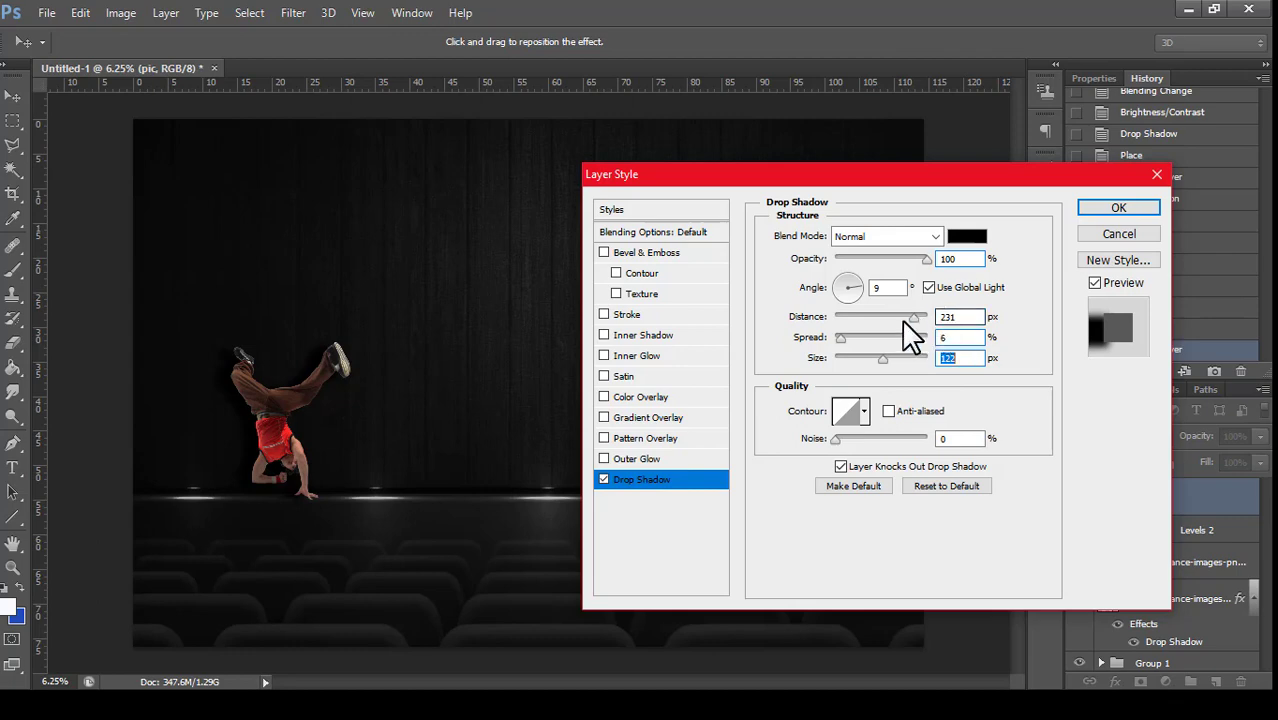
mouse_move(918, 320)
left_mouse_down()
mouse_move(932, 319)
mouse_move(901, 326)
mouse_move(925, 324)
left_mouse_up()
left_click_drag(857, 293, 764, 282)
mouse_move(914, 186)
left_mouse_down()
mouse_move(1000, 440)
mouse_move(956, 505)
mouse_move(1000, 290)
left_mouse_up()
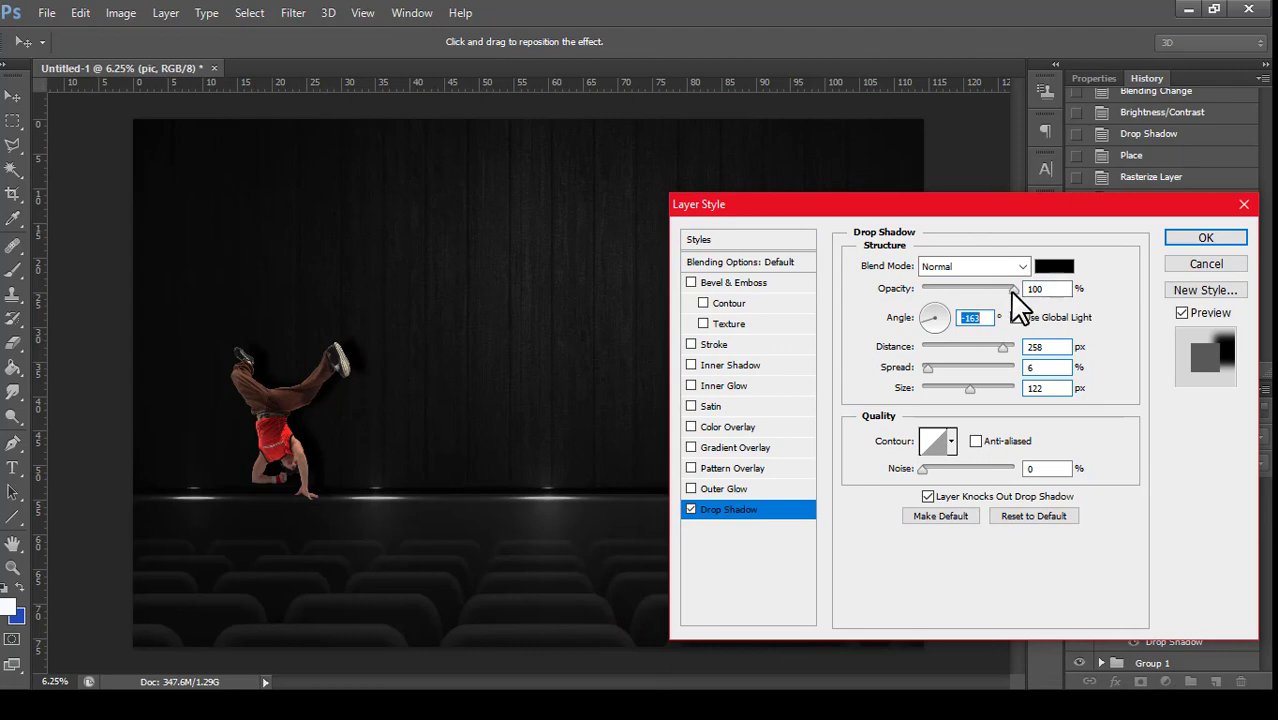
left_click_drag(934, 325, 944, 338)
left_click(936, 326)
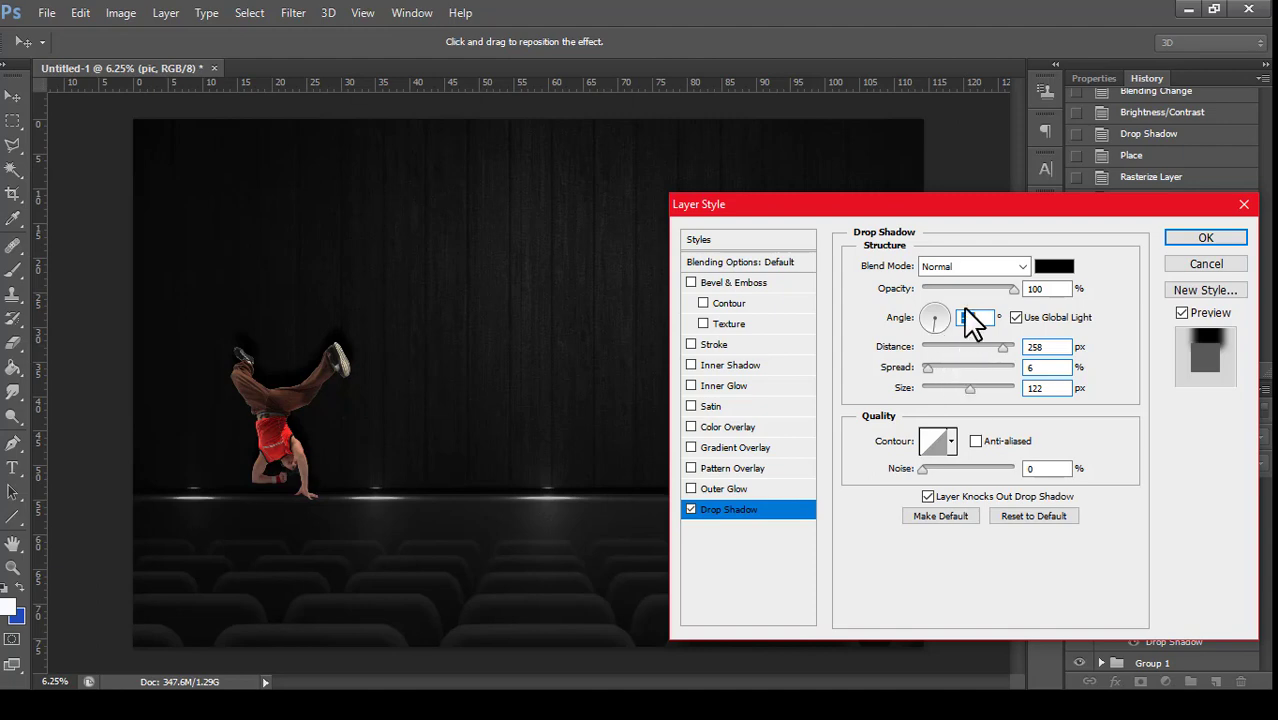
mouse_move(1004, 346)
left_mouse_down()
mouse_move(1025, 358)
mouse_move(1002, 347)
mouse_move(924, 367)
left_mouse_up()
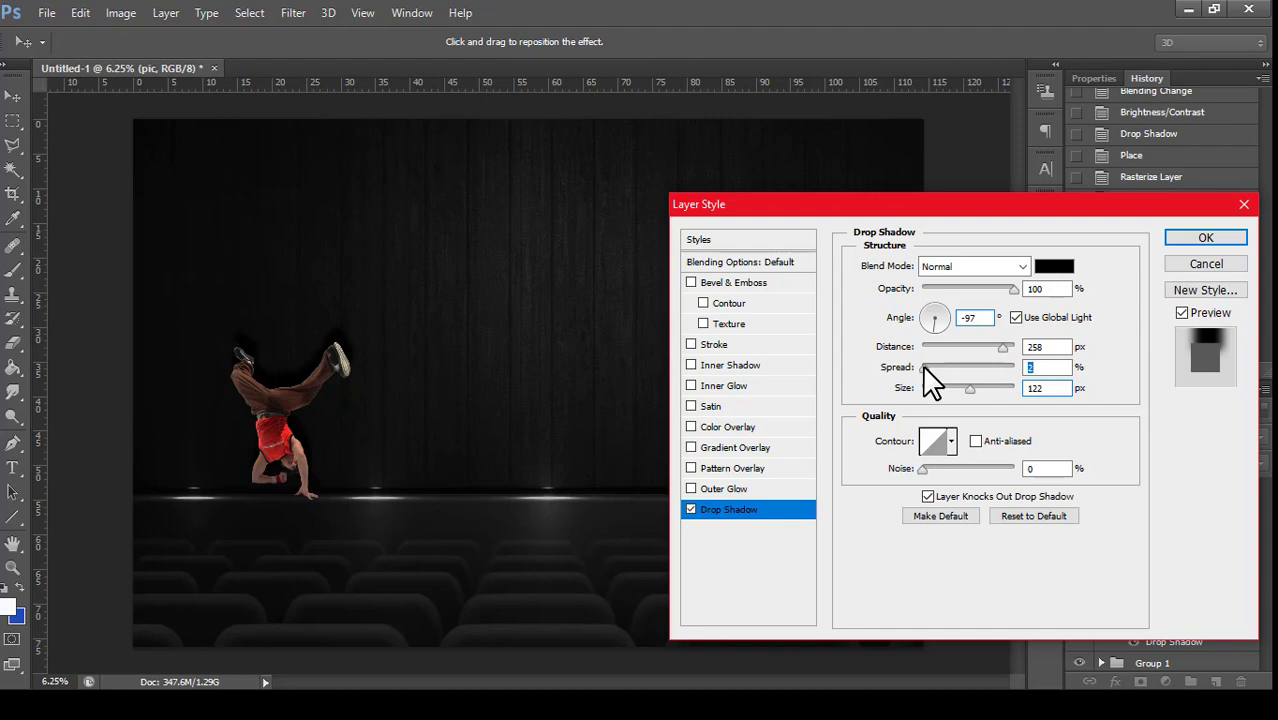
double_click(1033, 289)
left_click(925, 369)
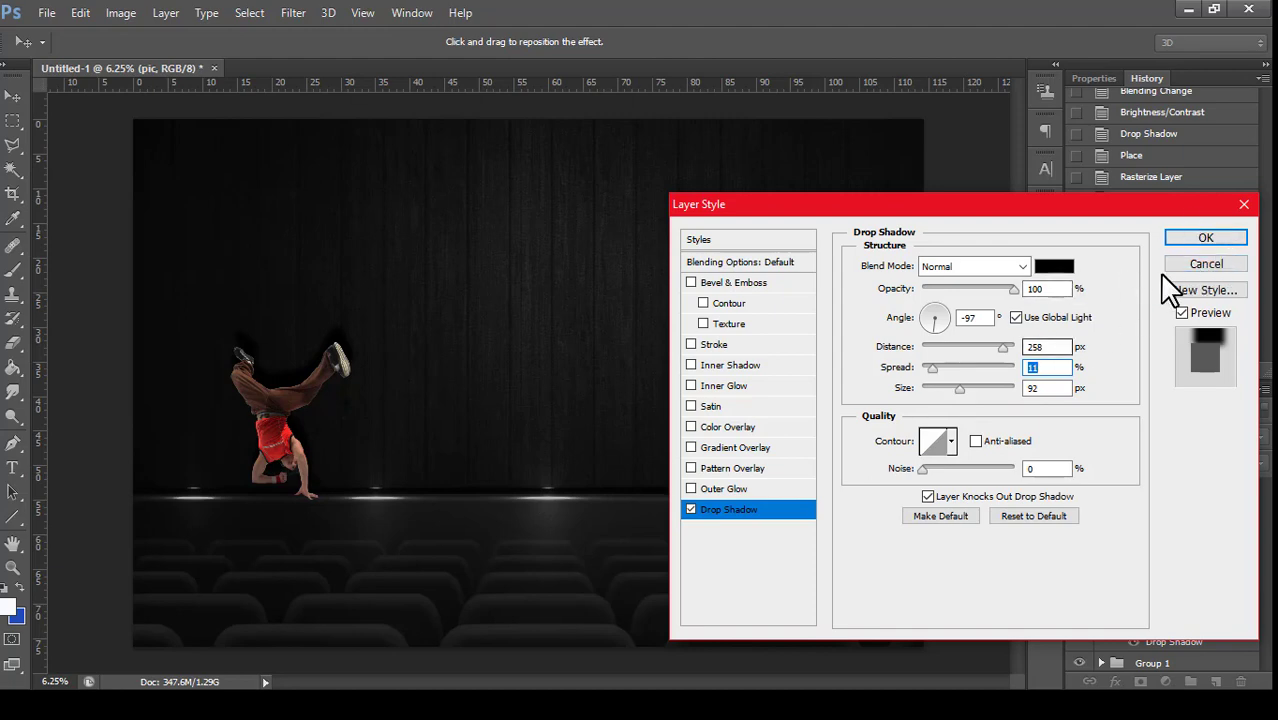
left_click(1200, 240)
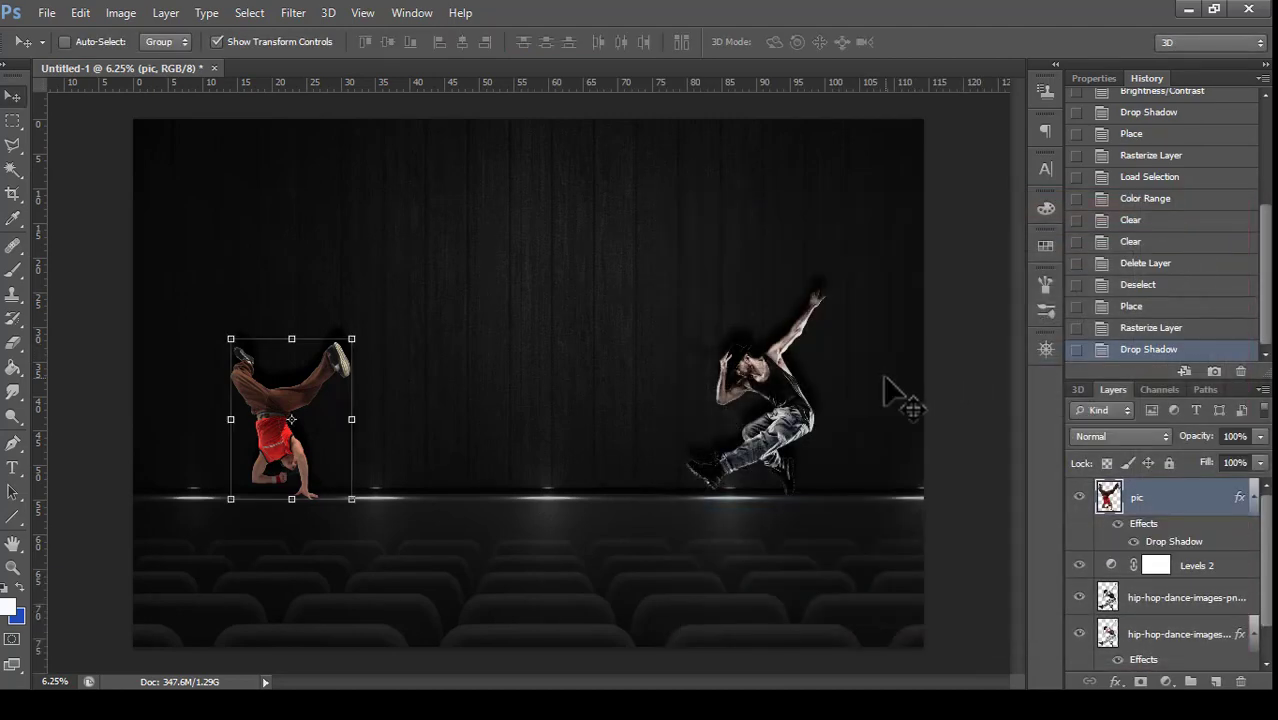
- Duplicate the pic layer as 'pic copy', desaturate it and set its blend mode to Multiply
right_click(1175, 500)
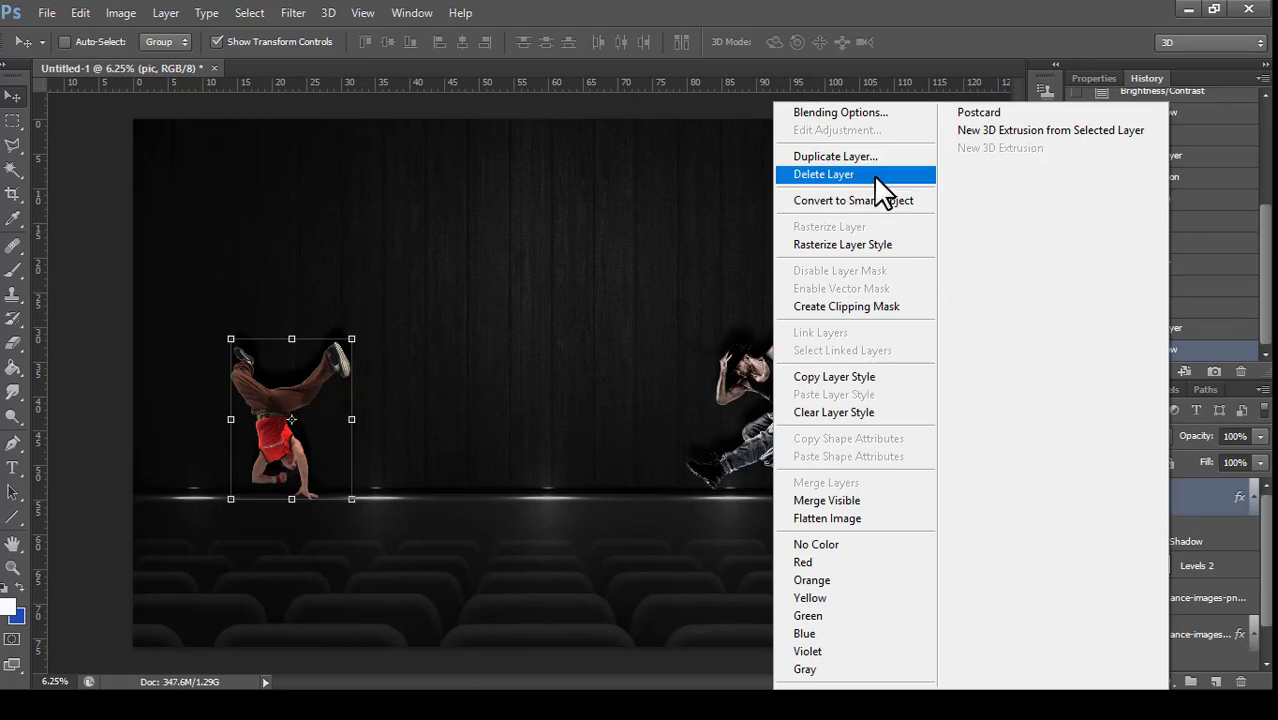
left_click(805, 155)
left_click(797, 211)
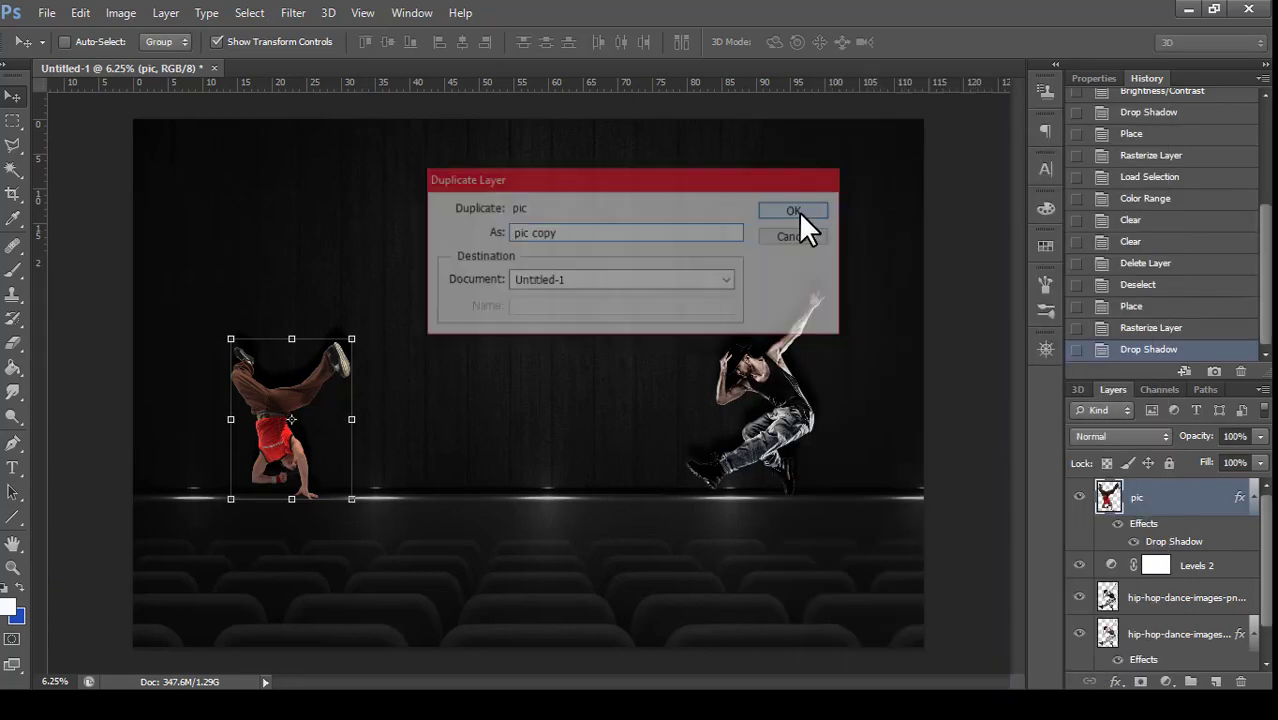
left_click(119, 12)
mouse_move(148, 60)
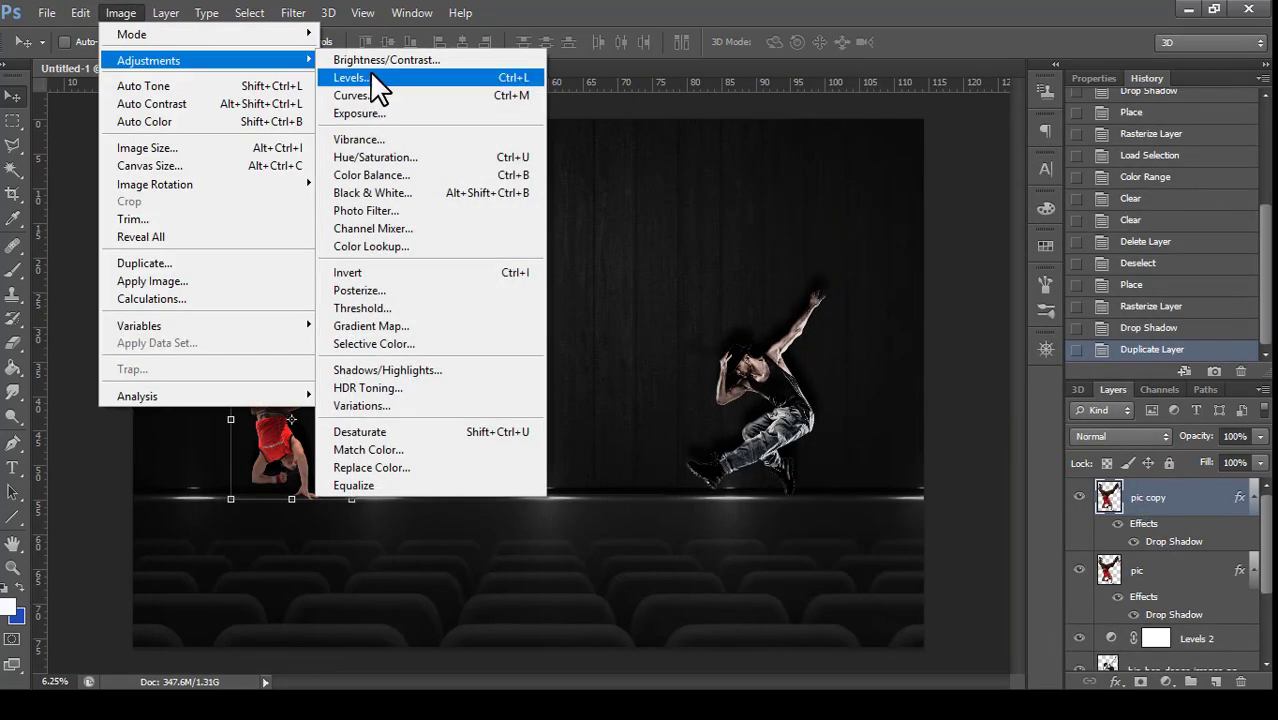
left_click(386, 430)
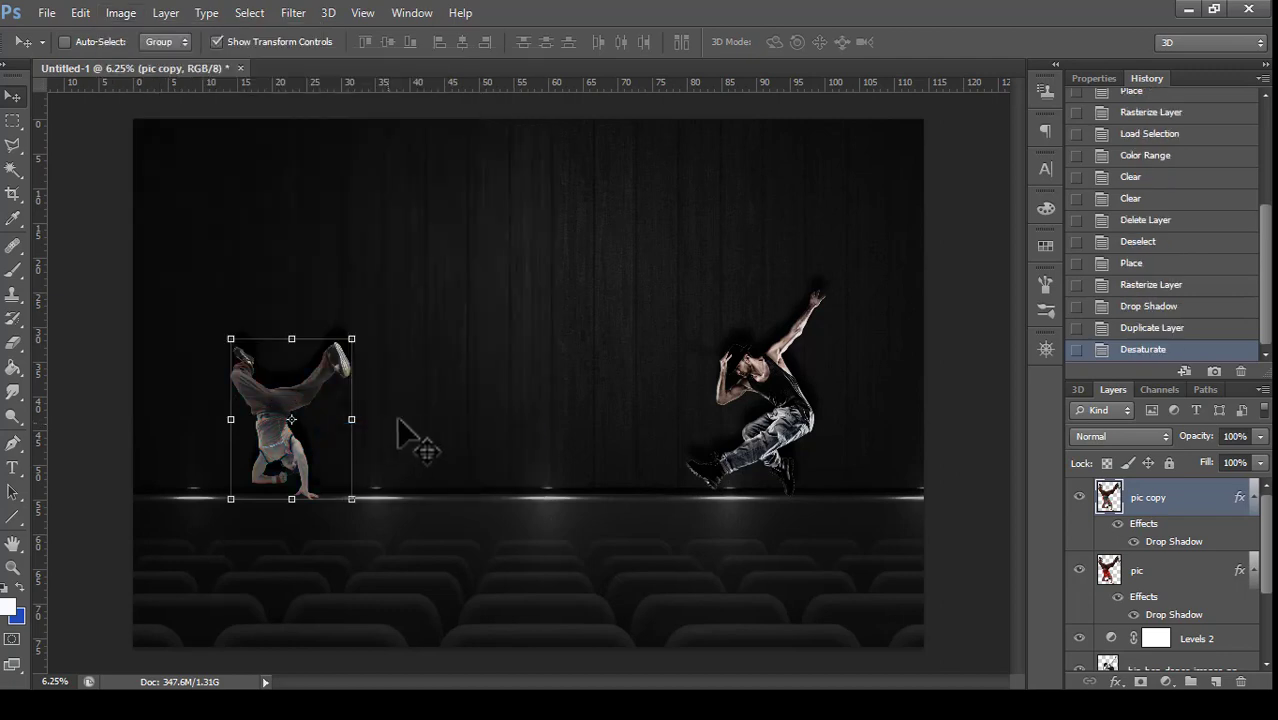
left_click(1134, 430)
left_click(1105, 62)
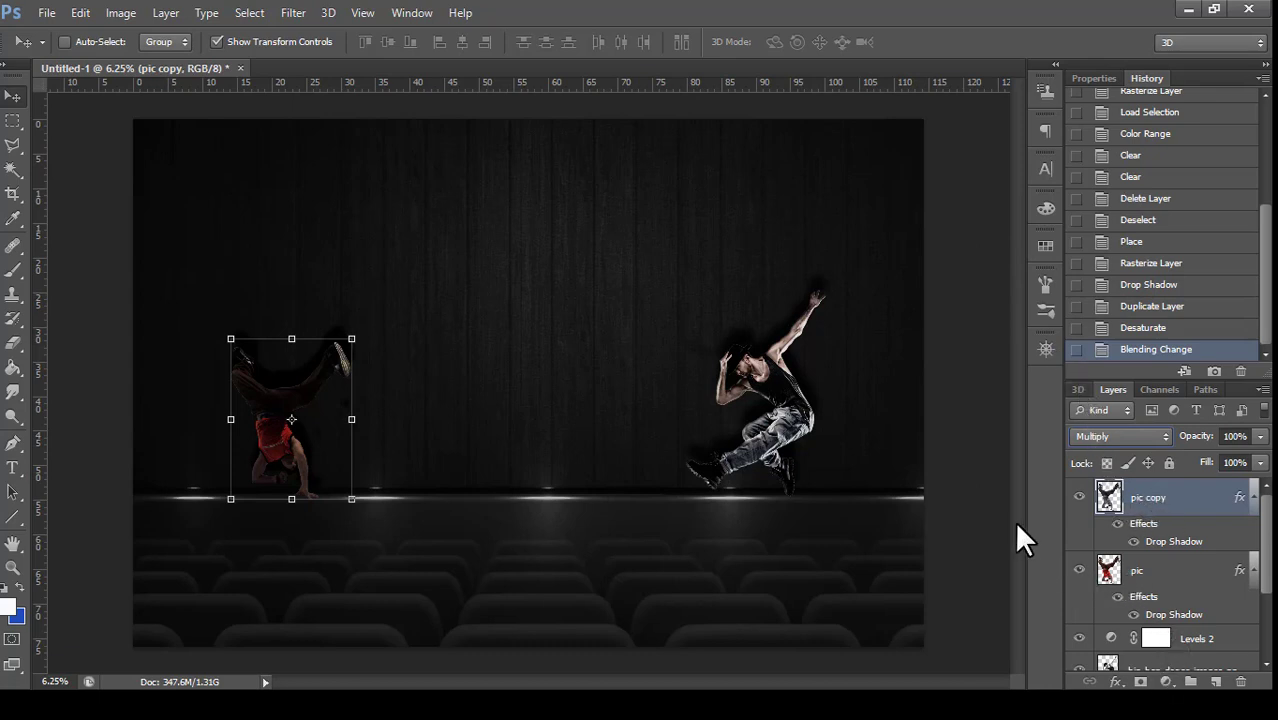
- Apply Brightness/Contrast to pic copy with Brightness 126 and Contrast 74
key("ctrl+h")
left_click(986, 514)
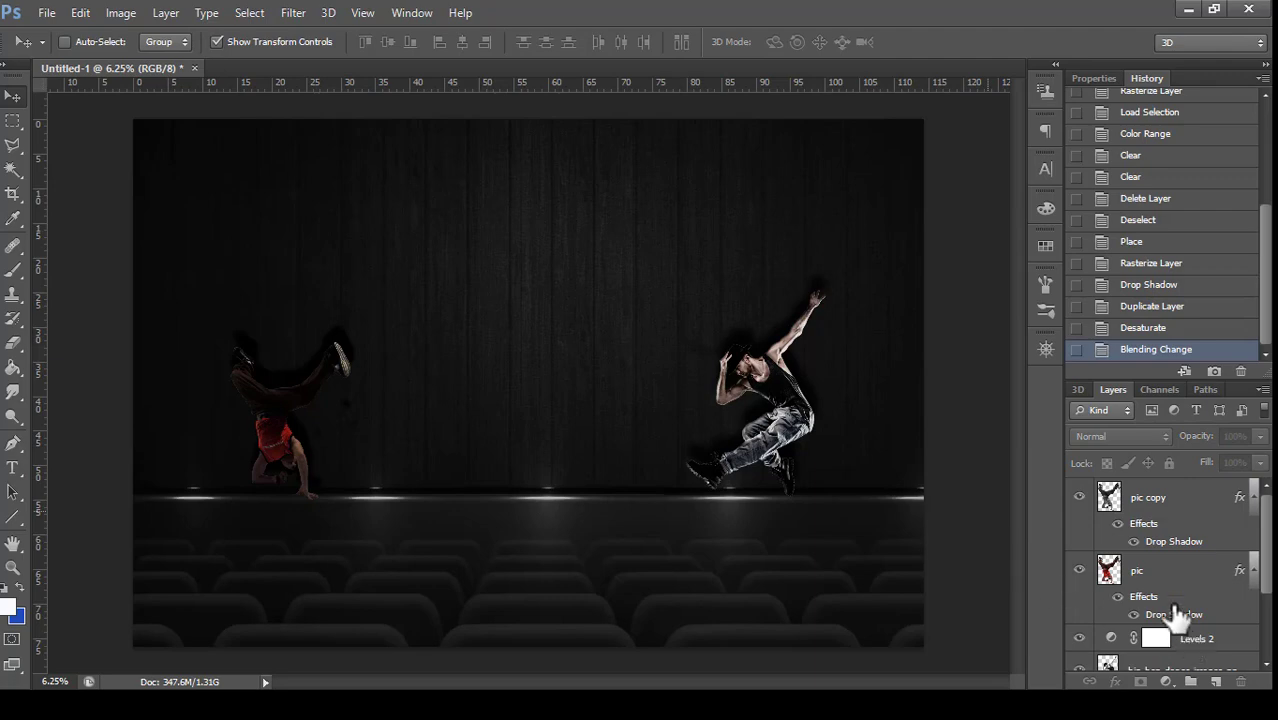
left_click(1150, 508)
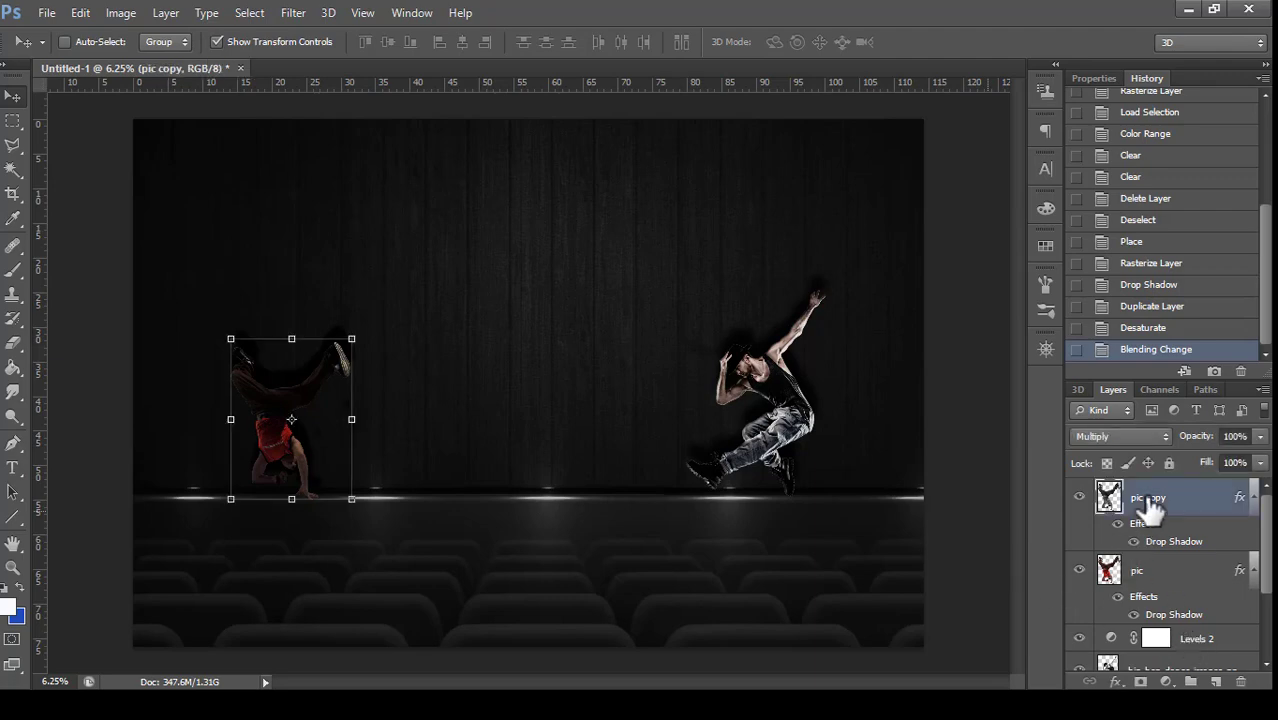
left_click(1168, 681)
left_click(1001, 543)
left_click(118, 13)
mouse_move(148, 60)
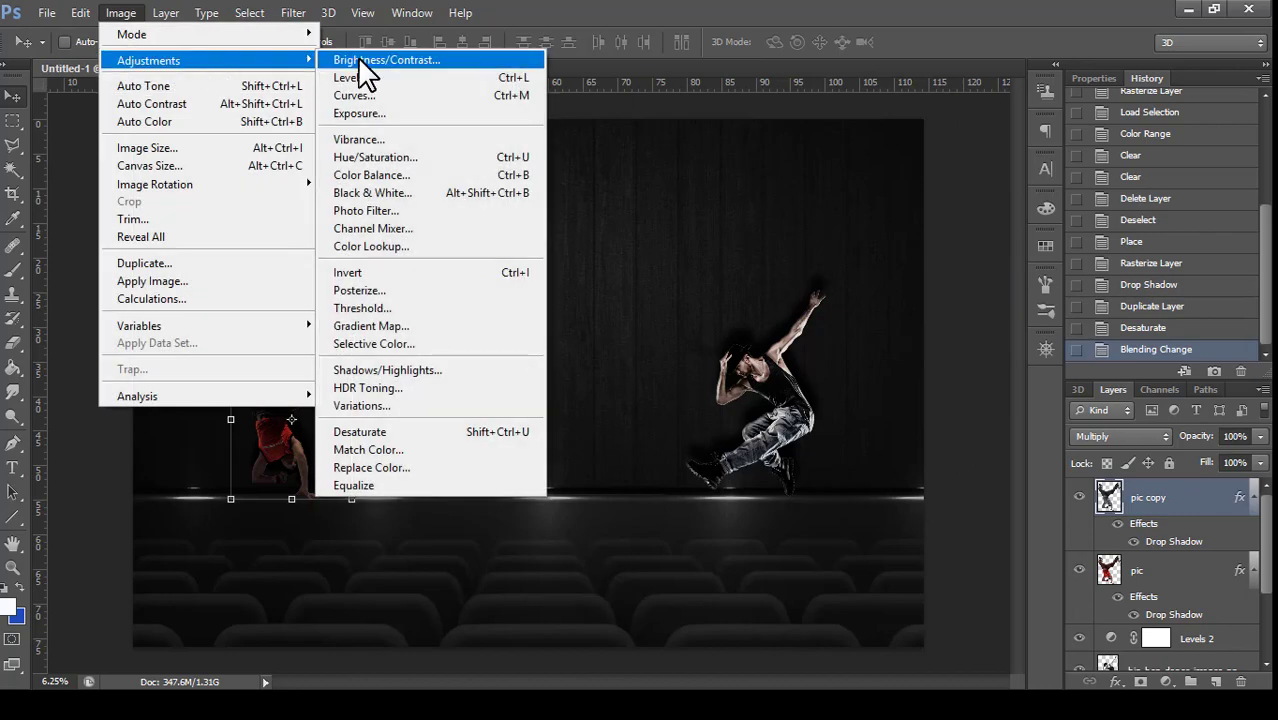
left_click(360, 58)
left_click_drag(851, 233, 930, 240)
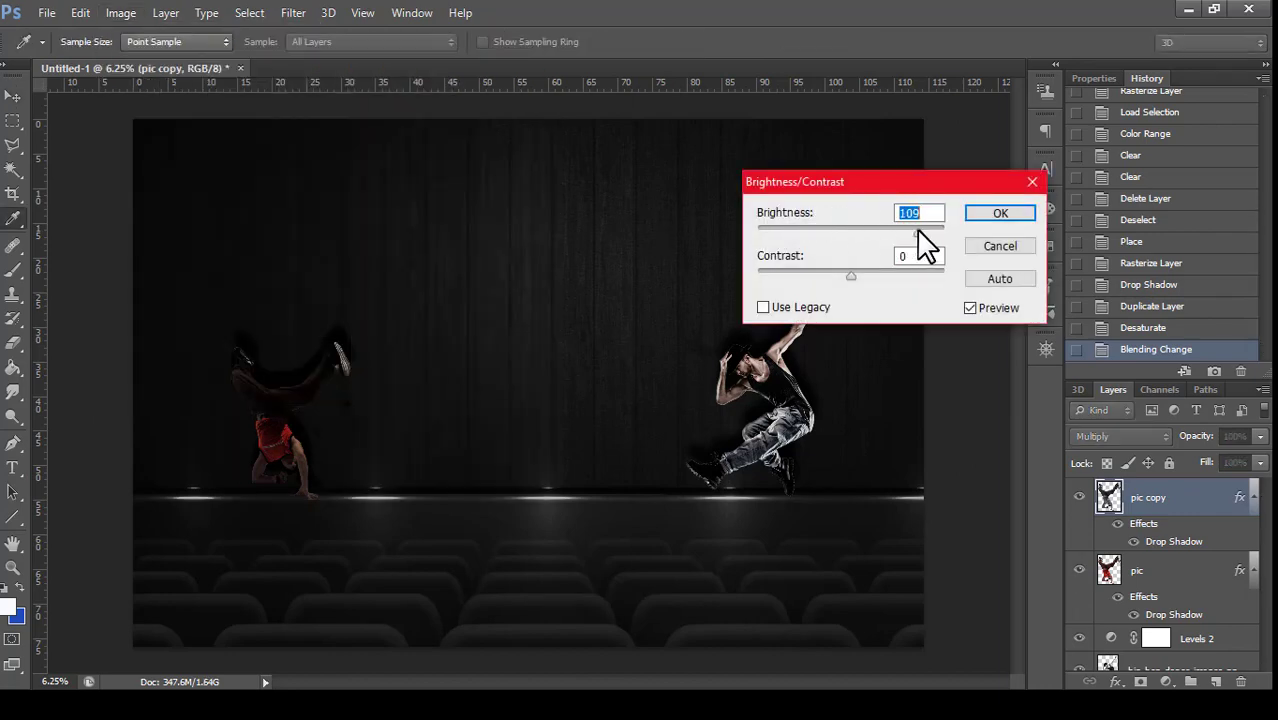
left_click_drag(851, 276, 921, 284)
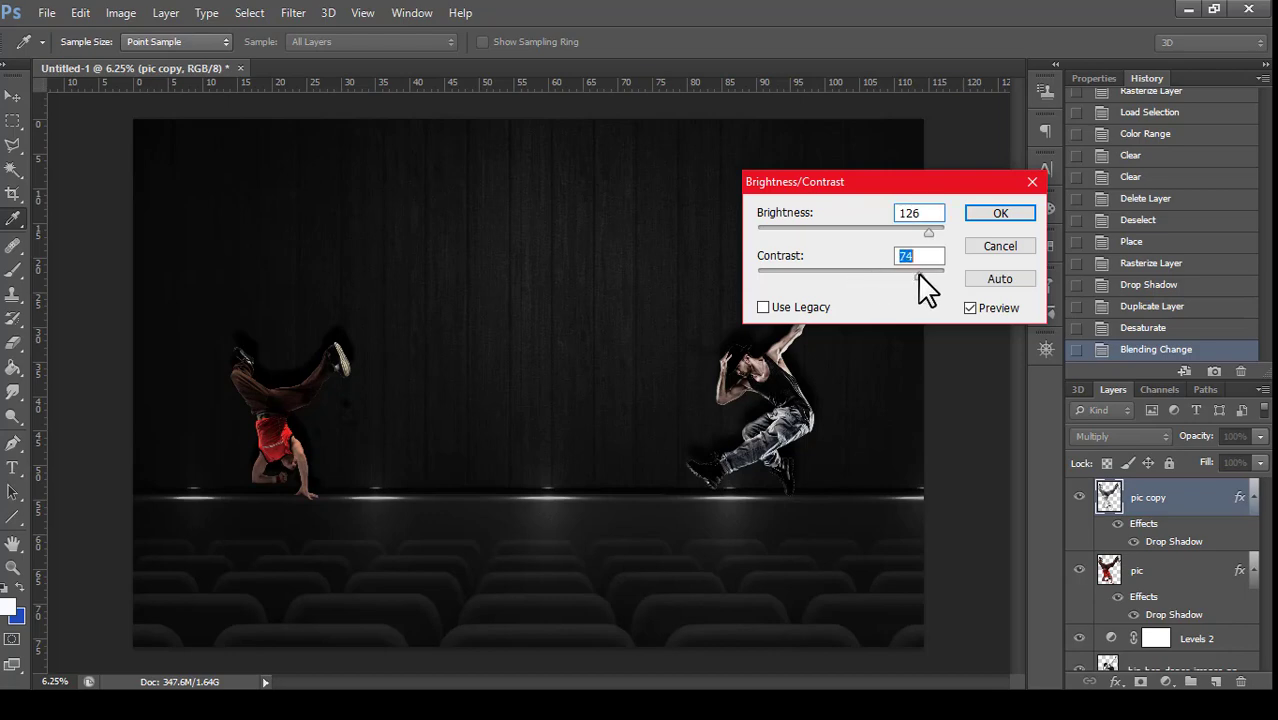
left_click(985, 215)
- Create a new empty layer group, Group 2
key("v")
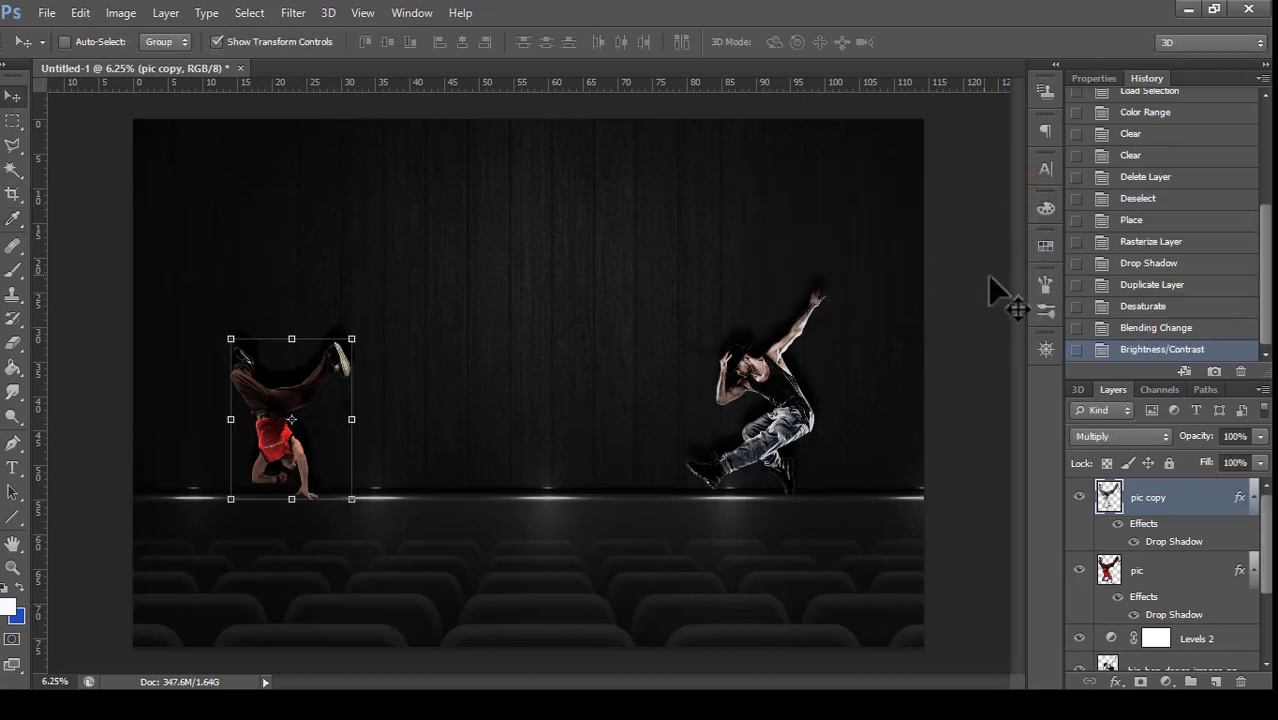
left_click(985, 300)
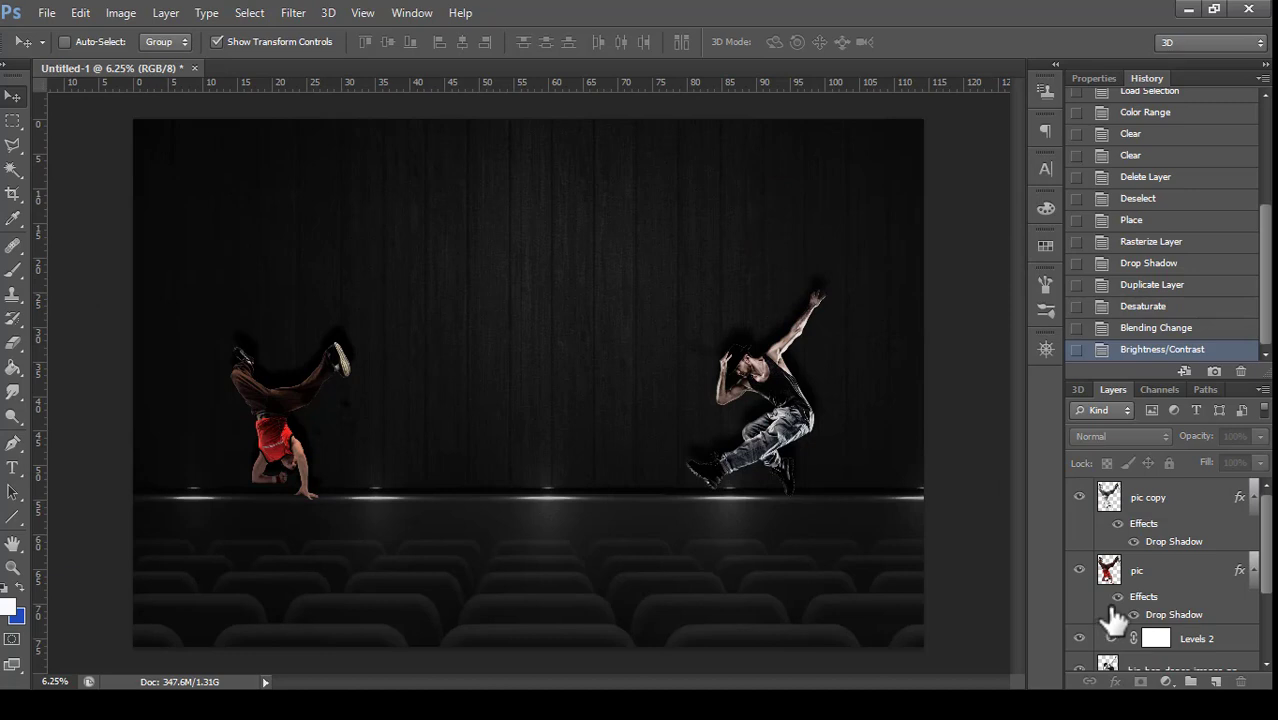
scroll(1140, 560, "down", 3)
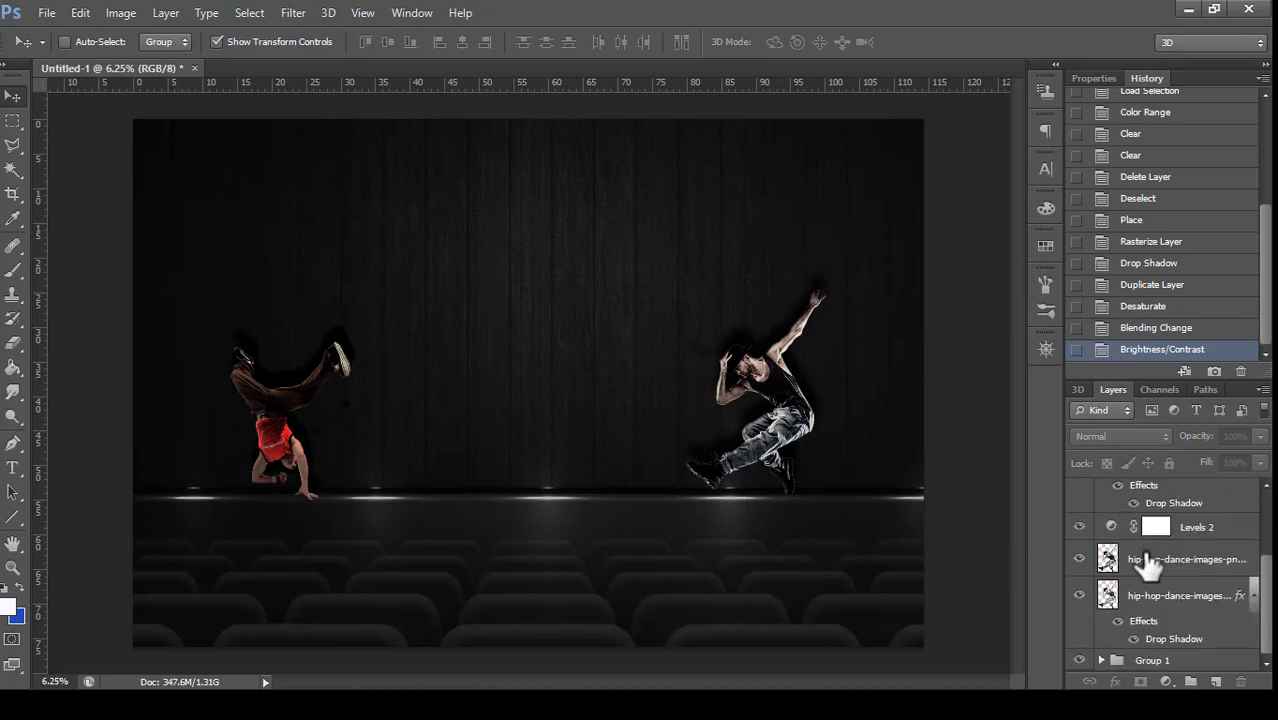
left_click(1190, 682)
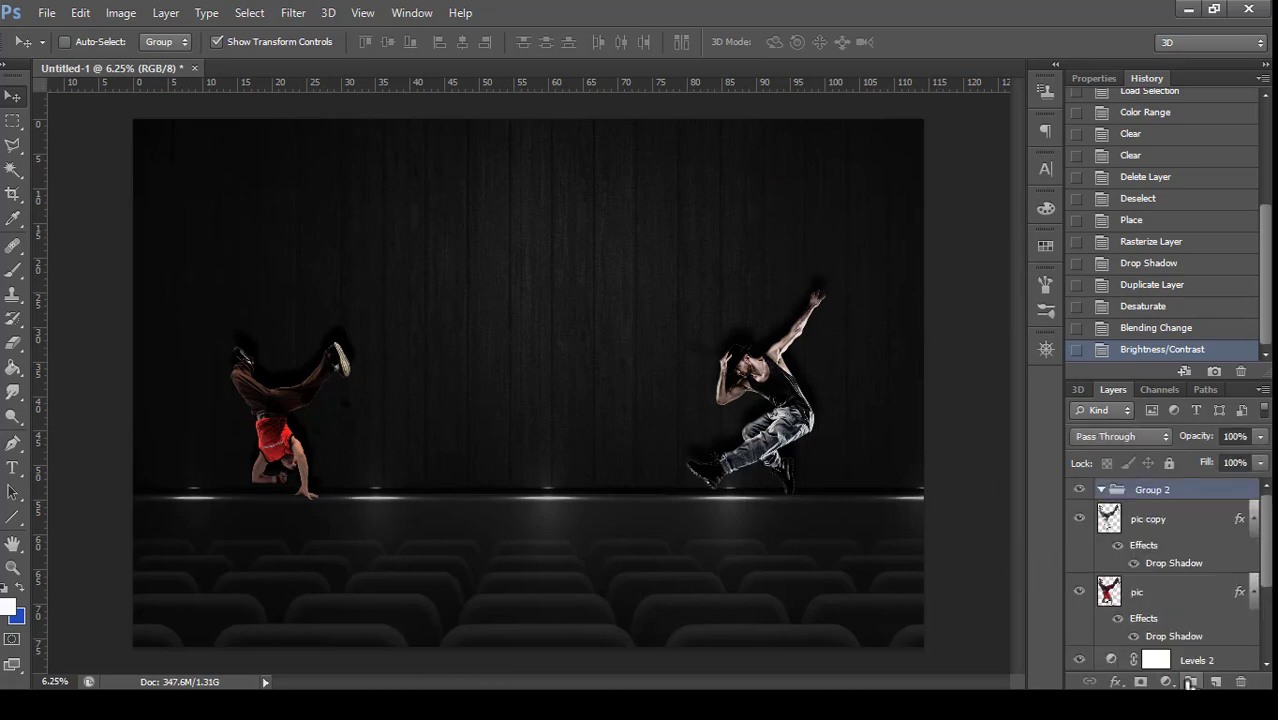
- Move the pic copy and pic layers into Group 2
scroll(1155, 640, "down", 2)
scroll(1155, 630, "down", 2)
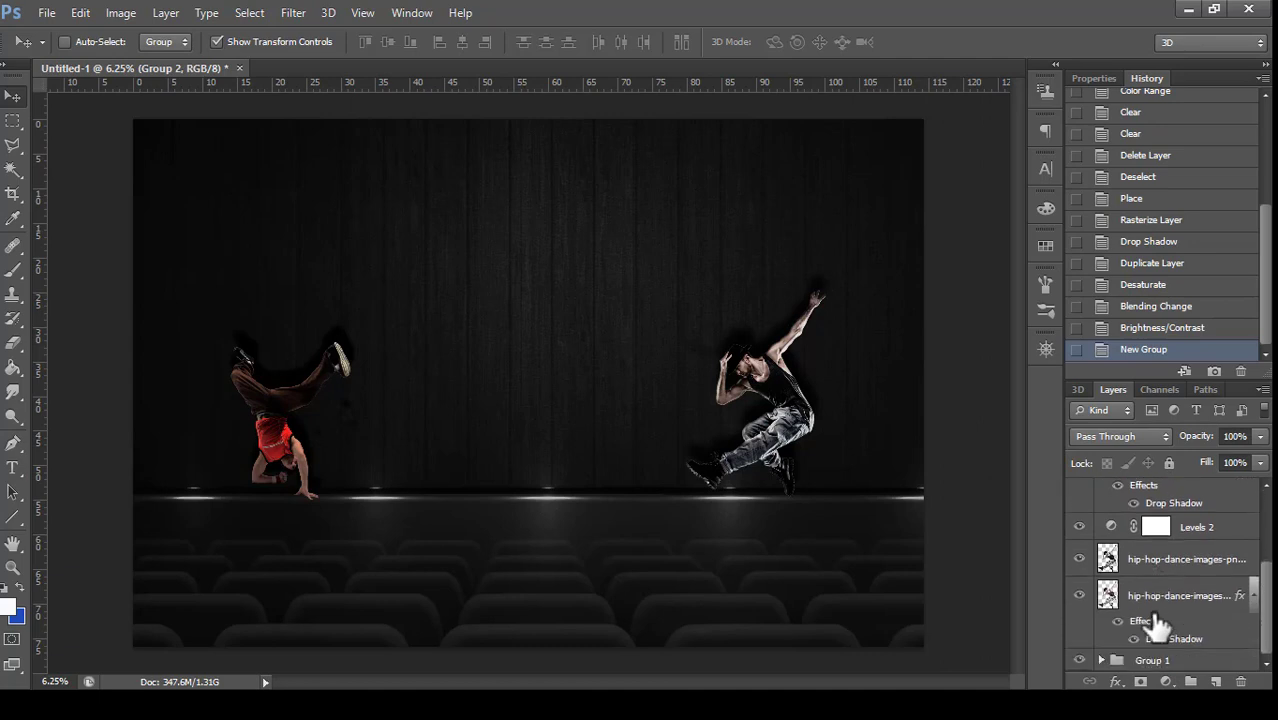
left_click(1155, 625)
scroll(1165, 605, "up", 2)
scroll(1168, 600, "up", 2)
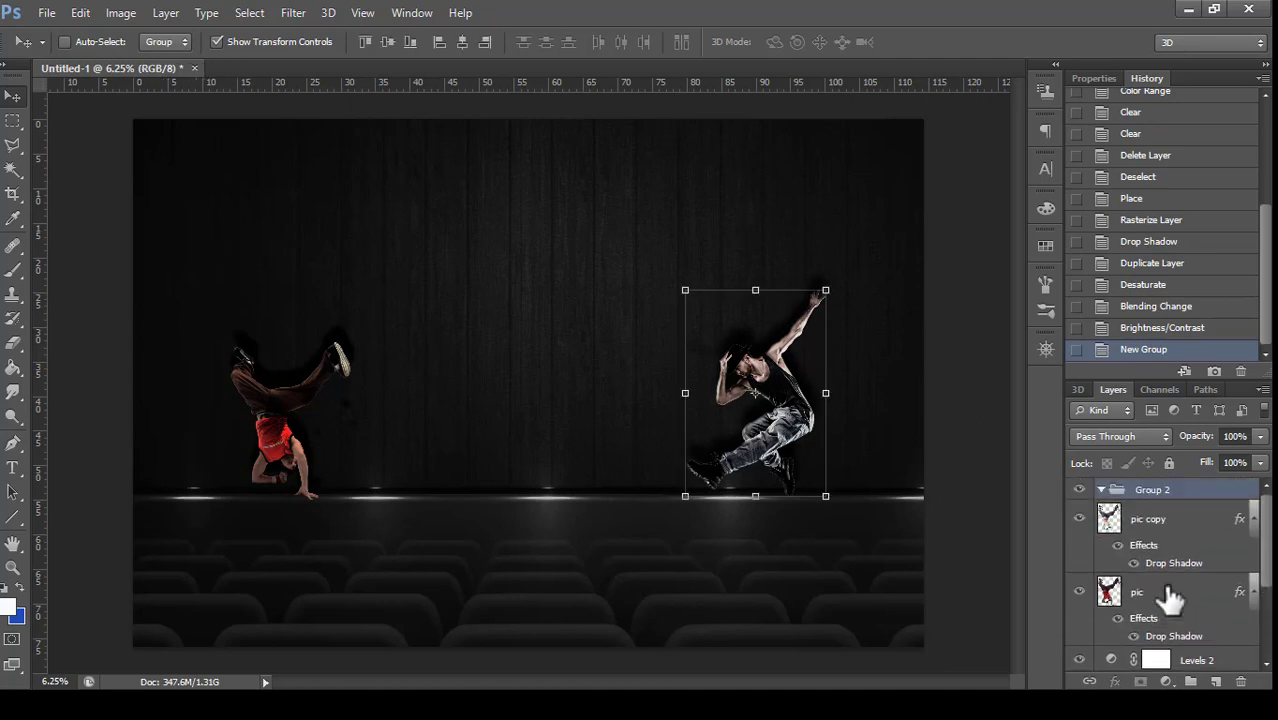
left_click(1168, 540, "shift")
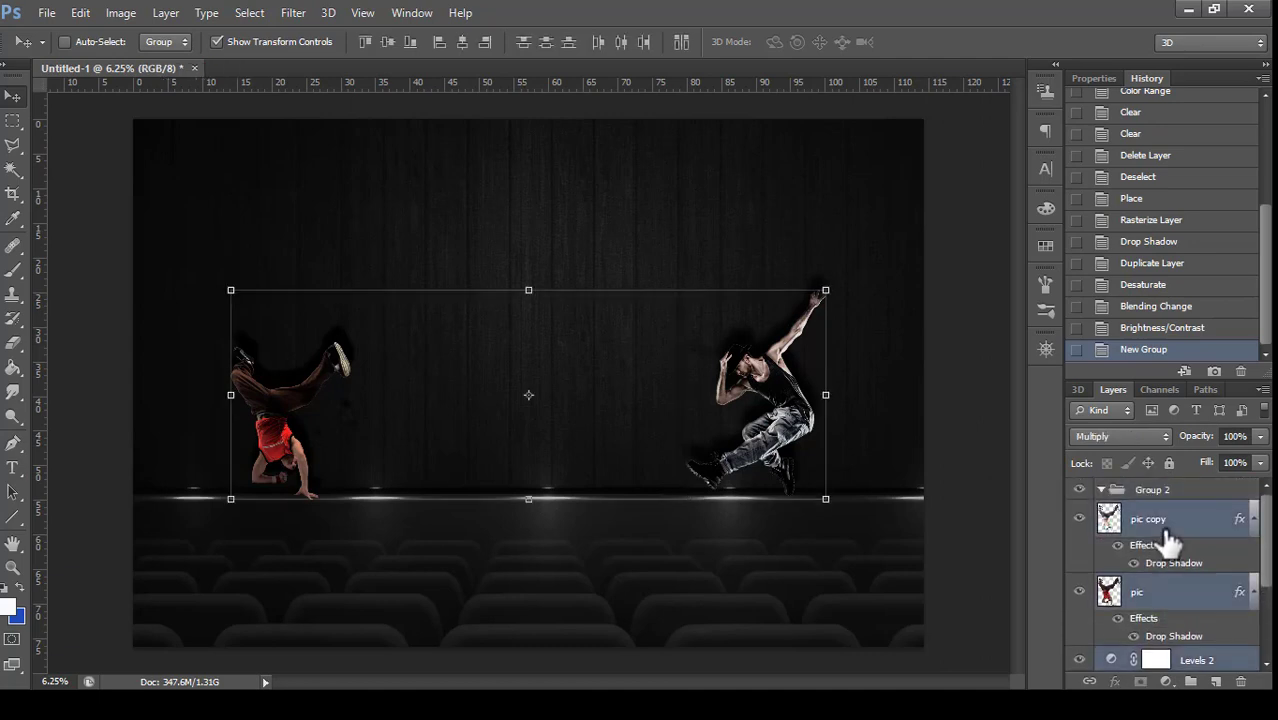
left_click_drag(1168, 540, 1160, 492)
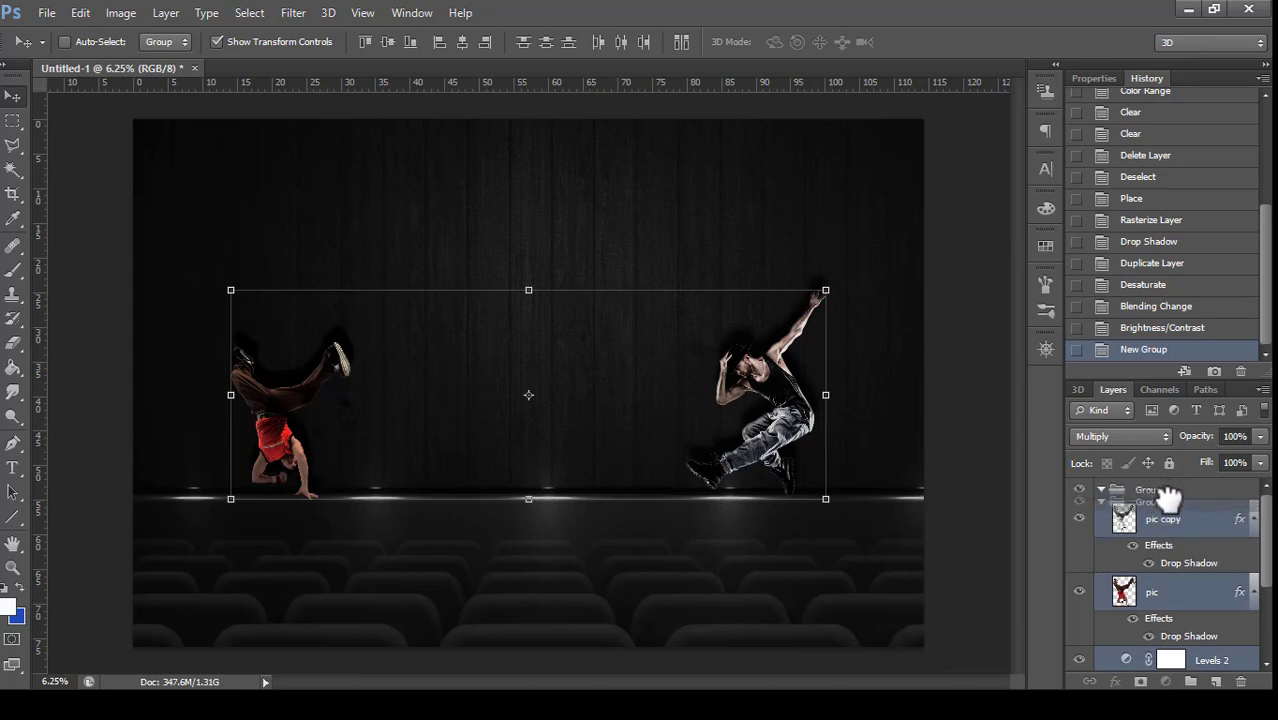
left_click_drag(1168, 488, 1161, 486)
mouse_move(1172, 540)
left_mouse_down()
mouse_move(1170, 475)
mouse_move(1166, 485)
left_mouse_up()
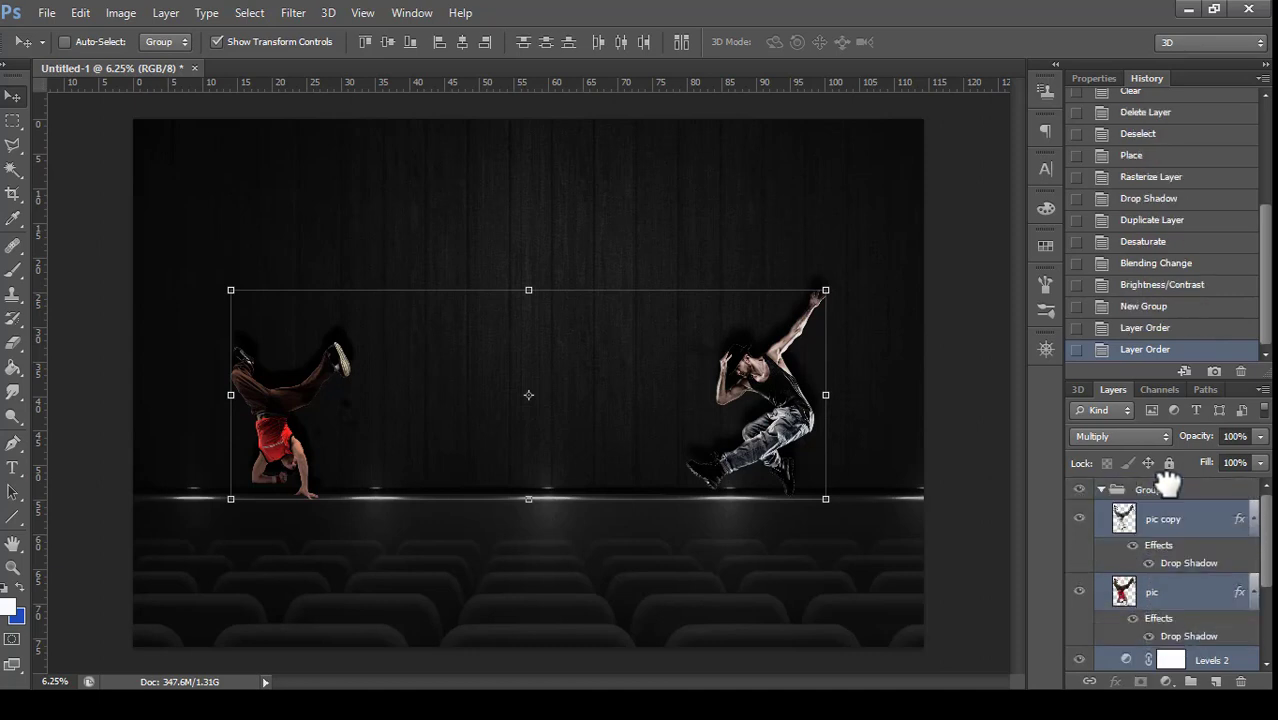
- Check Group 2's contents, then collapse the group and deselect it
left_click(1082, 490)
left_click(1100, 490)
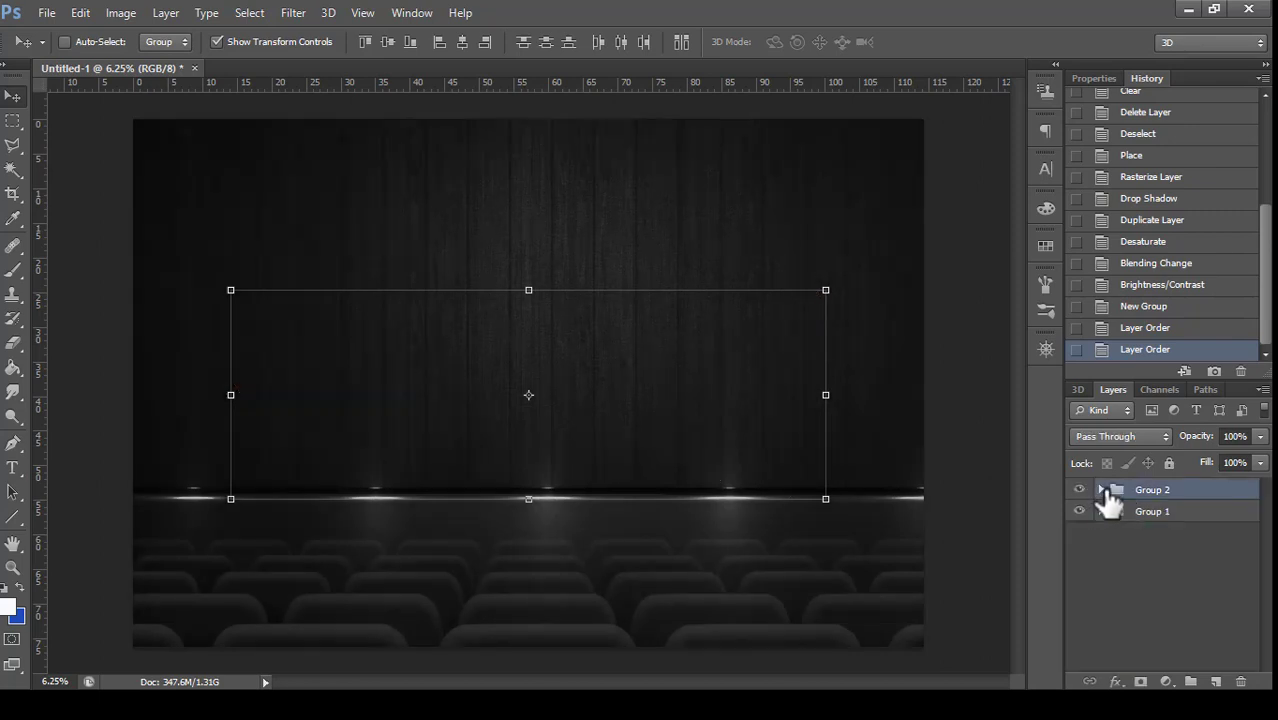
left_click(1079, 490)
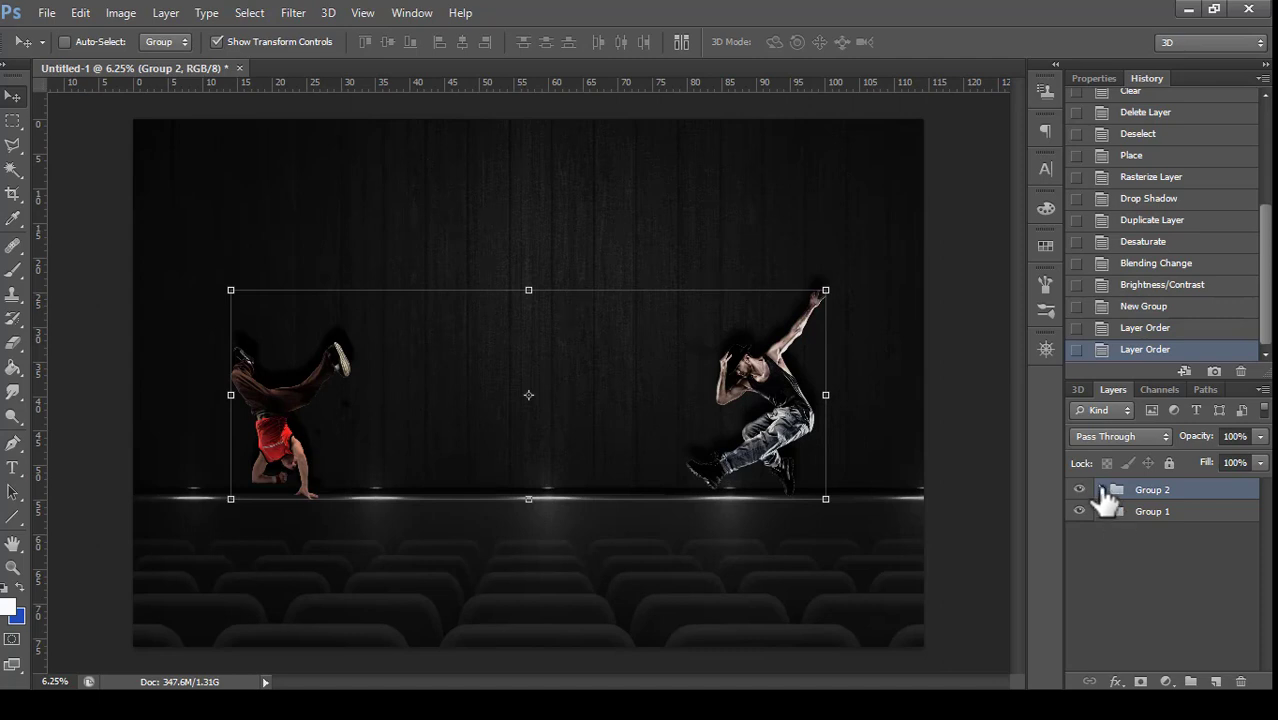
left_click(1101, 490)
scroll(1108, 565, "down", 2)
scroll(1120, 565, "down", 1)
scroll(1128, 575, "down", 1)
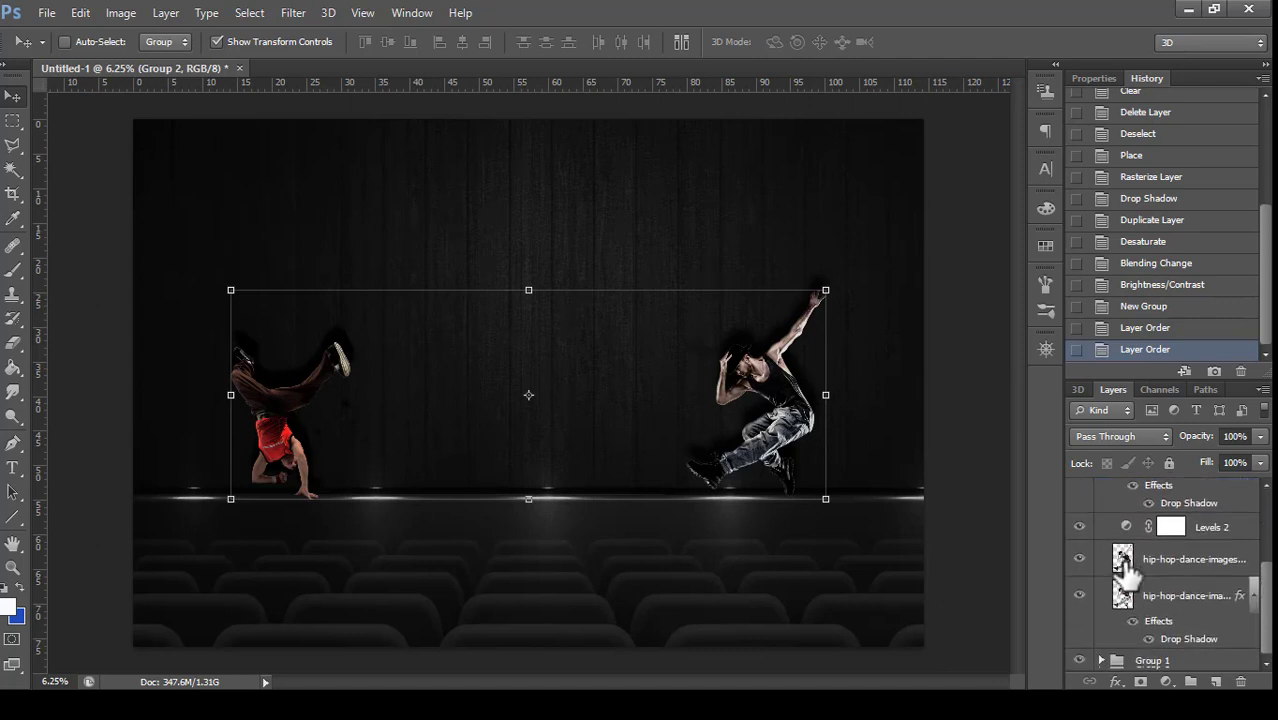
scroll(1128, 572, "up", 1)
scroll(1128, 570, "up", 1)
scroll(1128, 565, "up", 2)
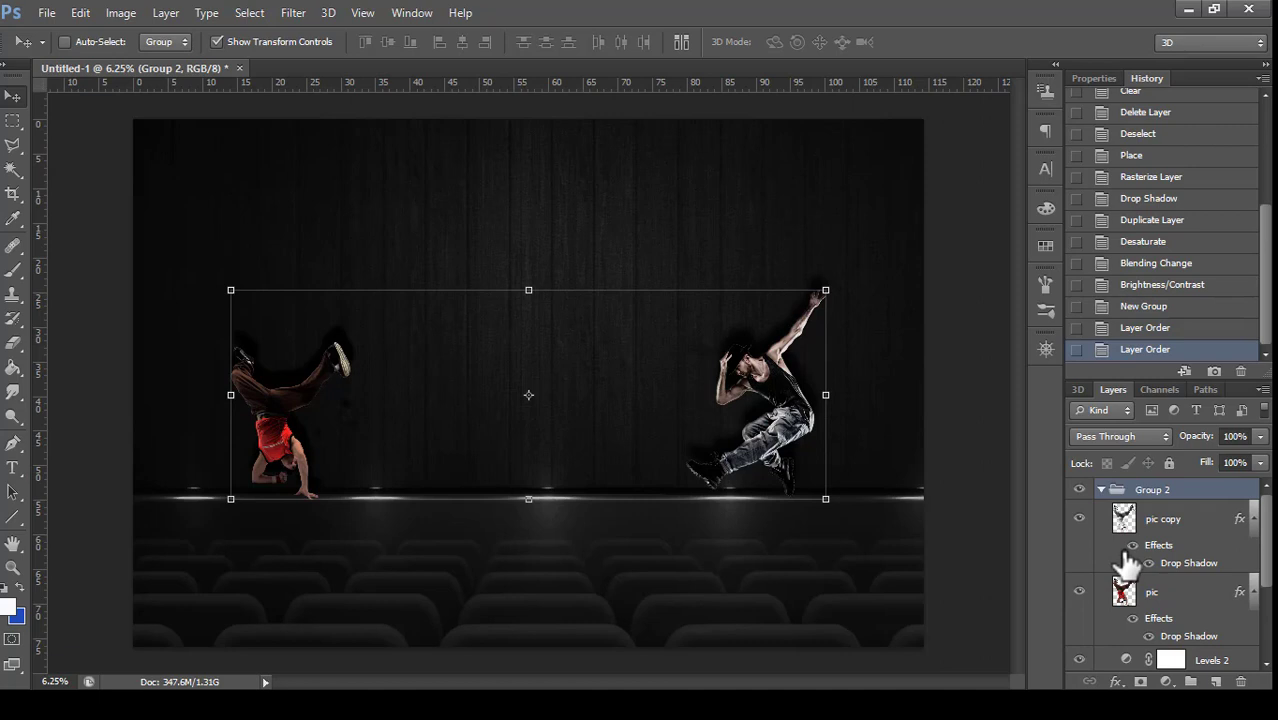
left_click(1101, 490)
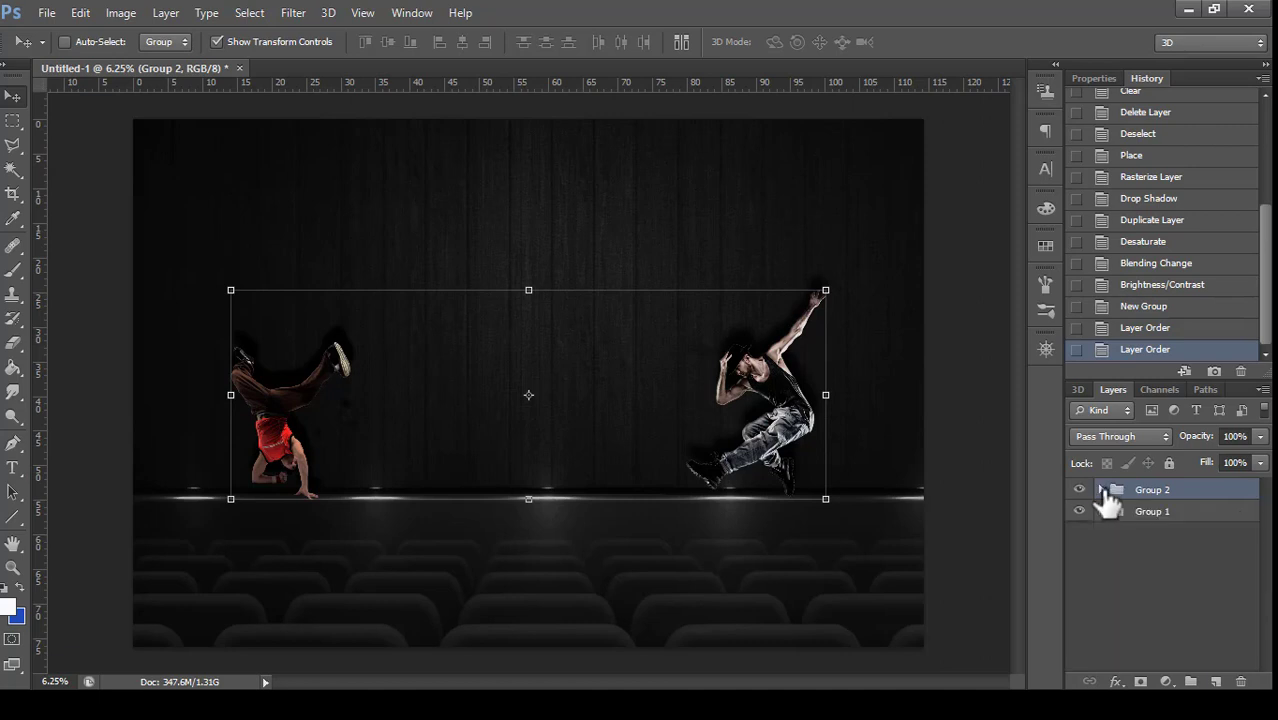
left_click(965, 433)
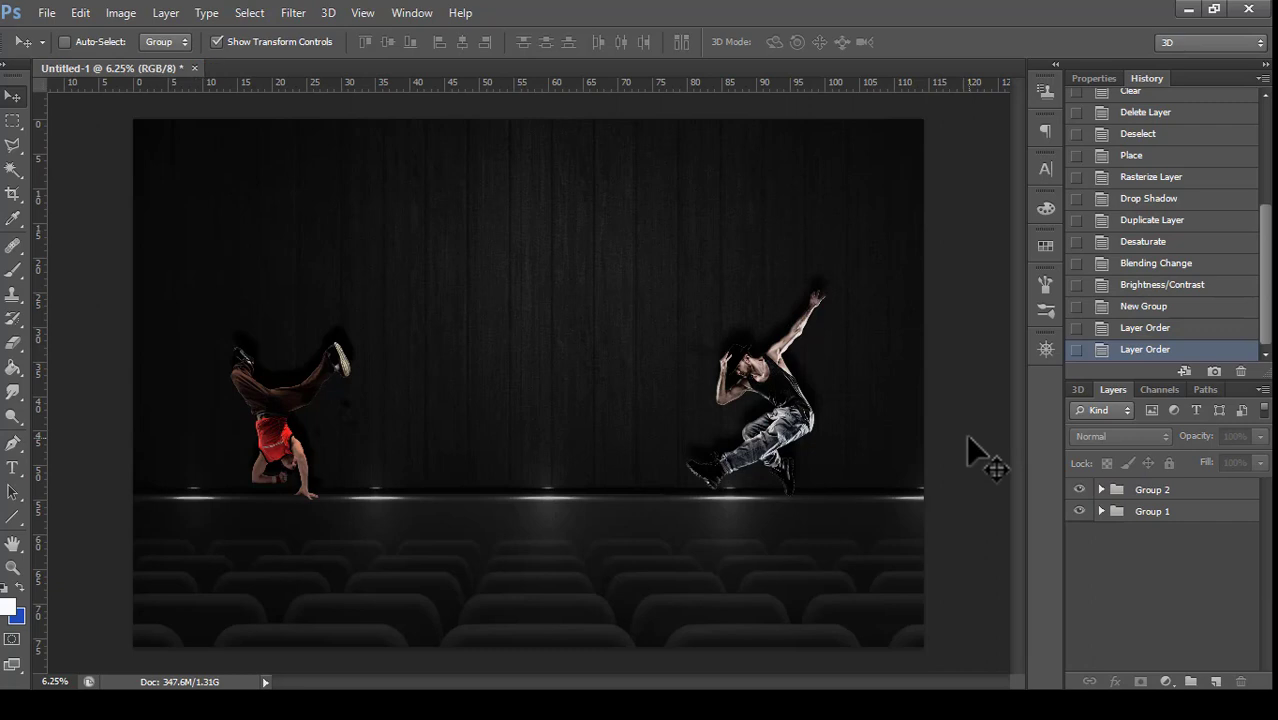
- Select the Pen tool and add a new empty layer above pic copy in Group 2
left_click(12, 443)
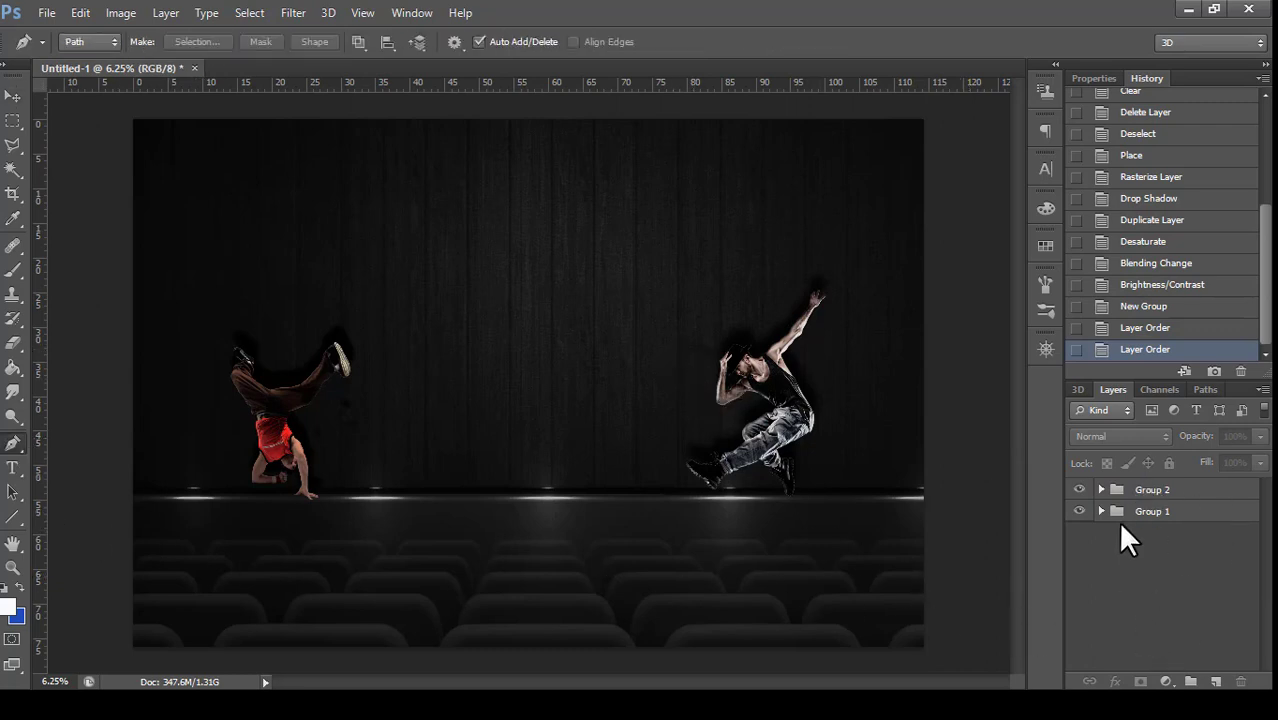
left_click(1110, 490)
left_click(1101, 489)
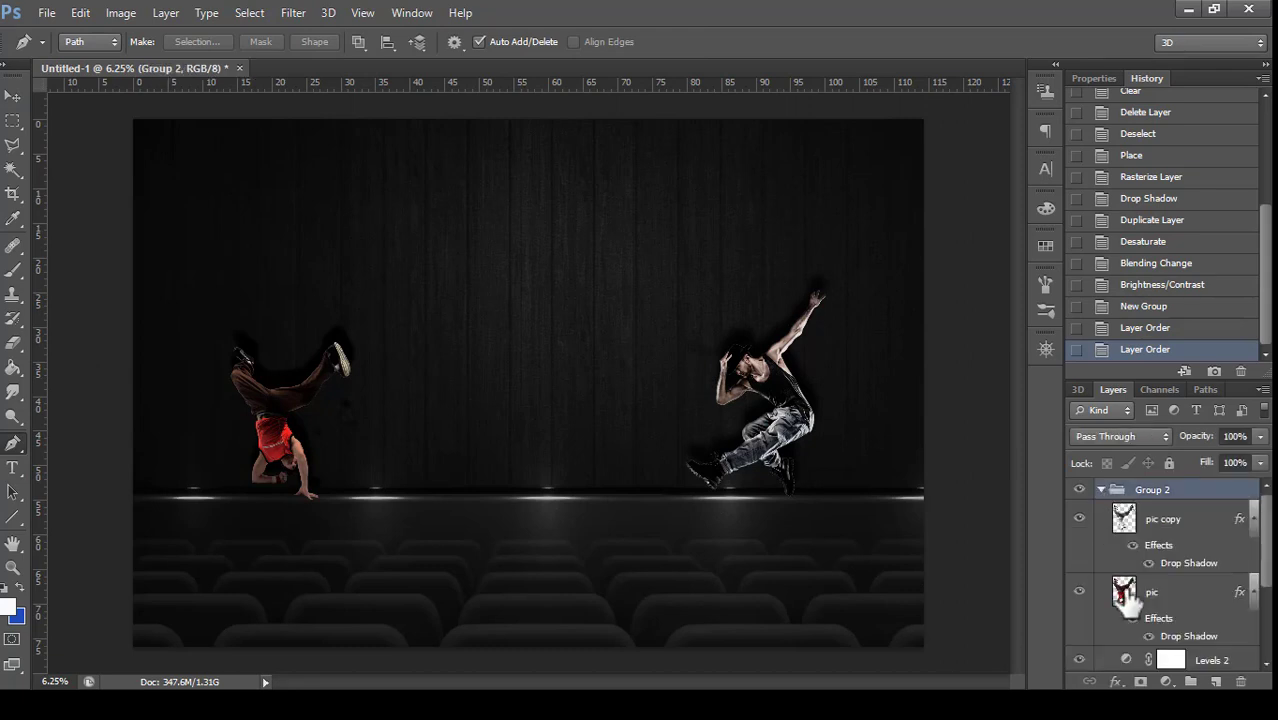
left_click(1200, 524)
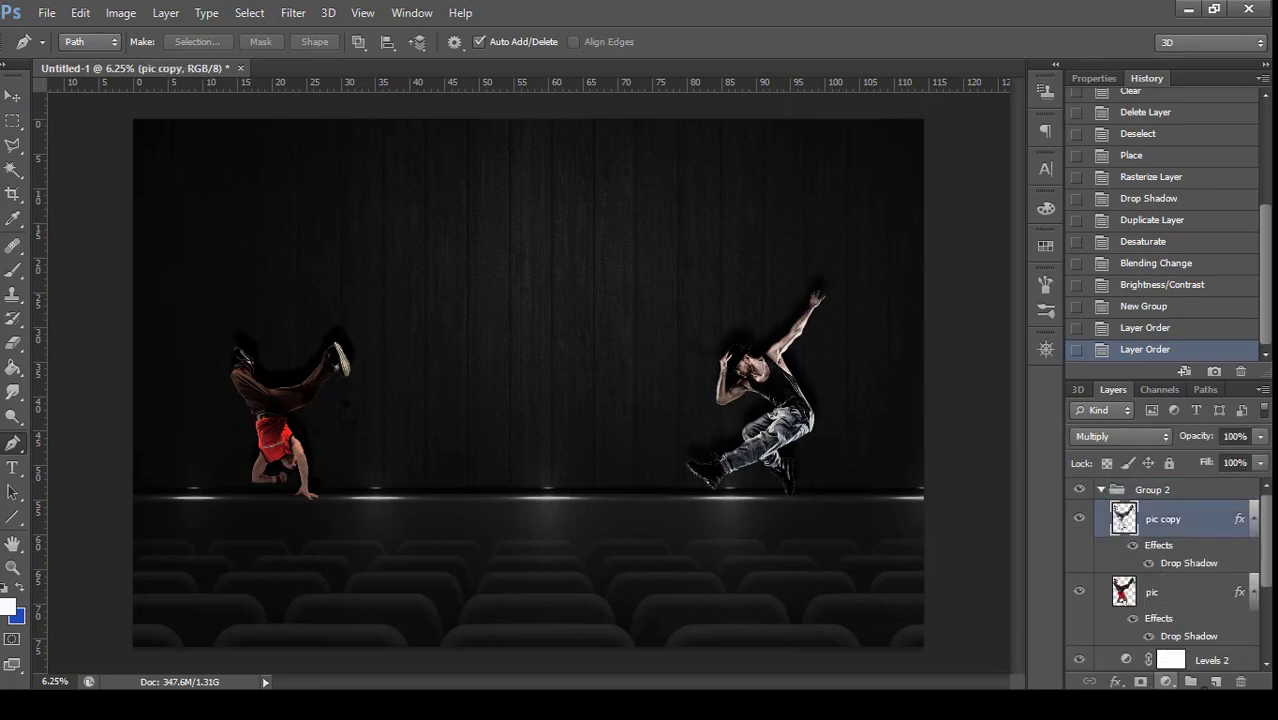
left_click(1217, 682)
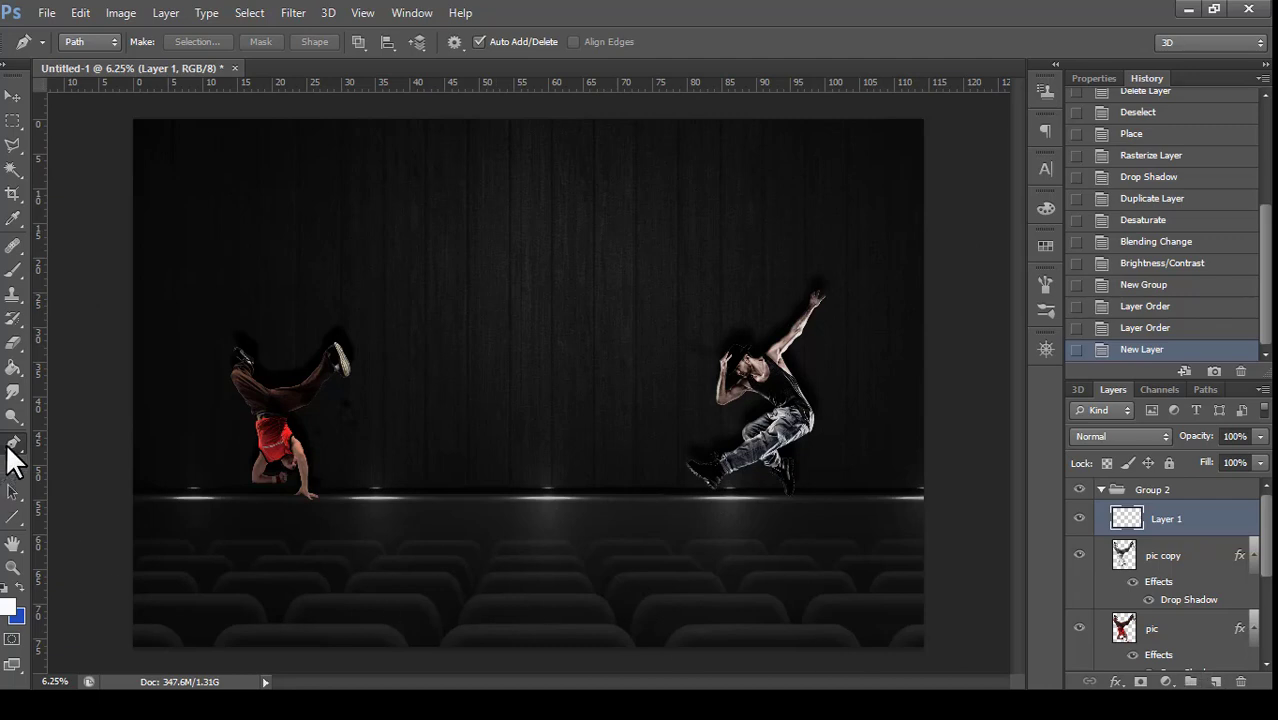
- Draw a closed trapezoid cone path from the stage floor up to the image top
left_click(195, 494)
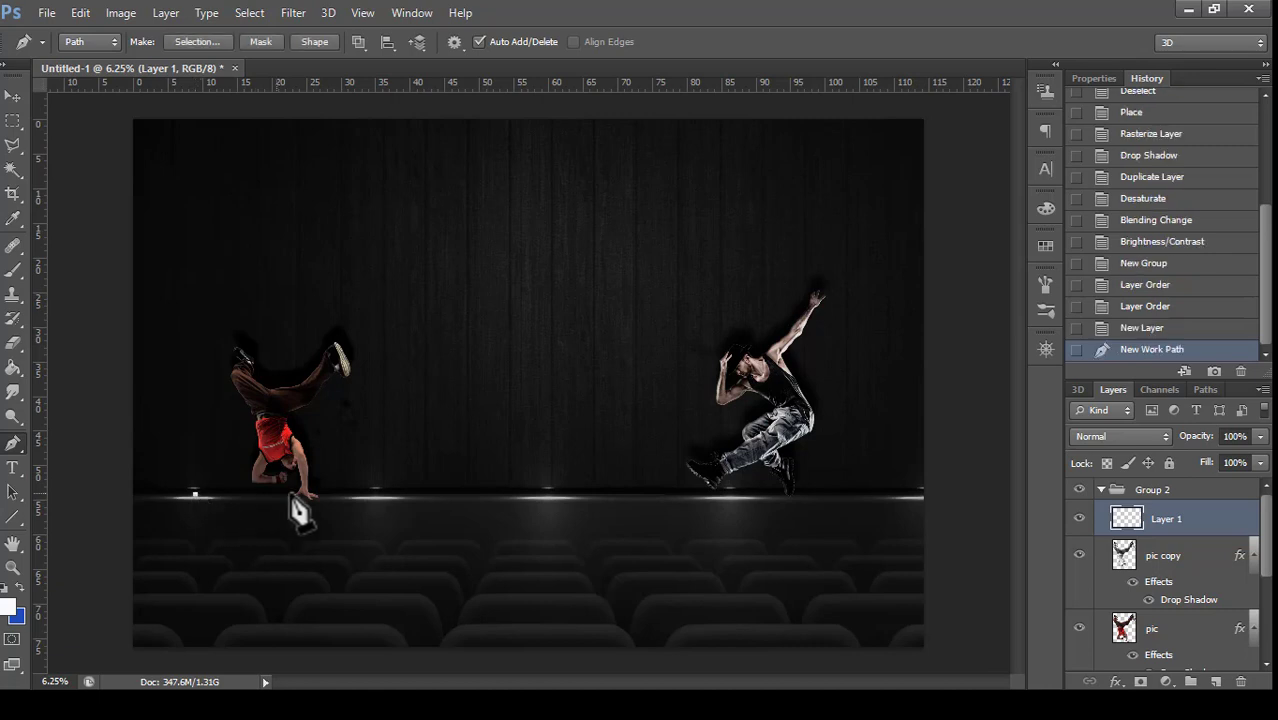
left_click(383, 494)
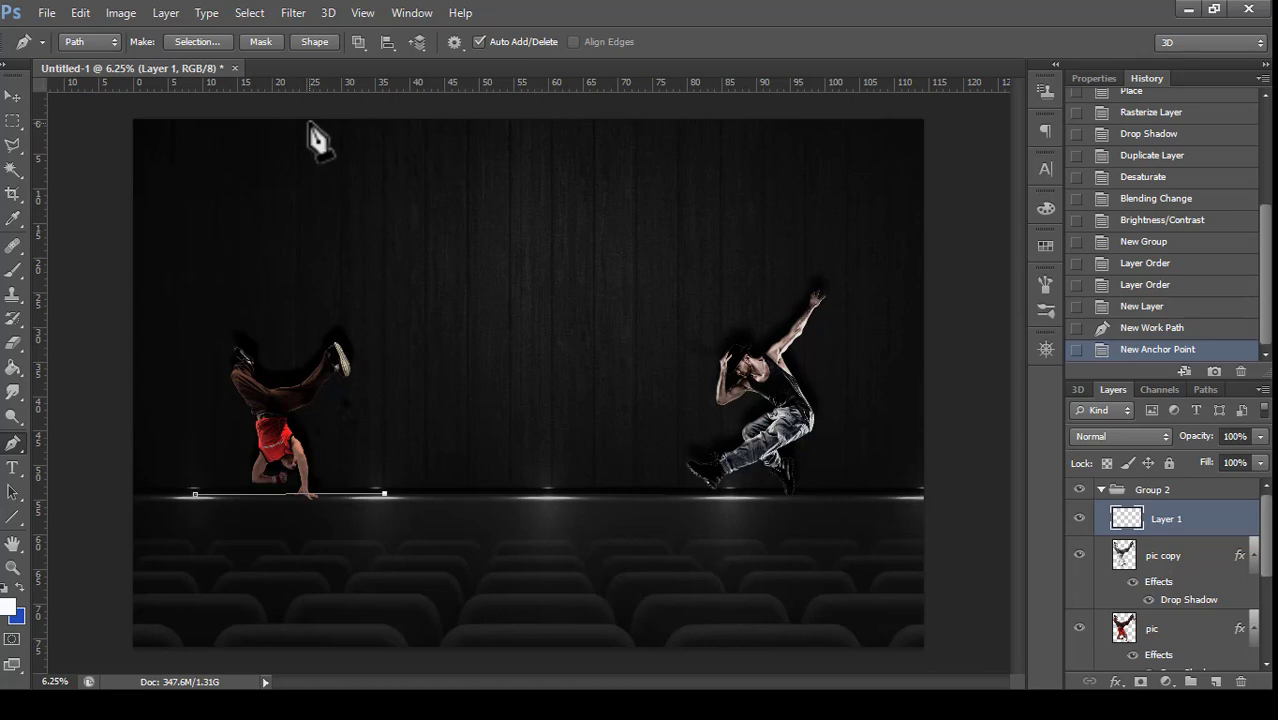
left_click(309, 124)
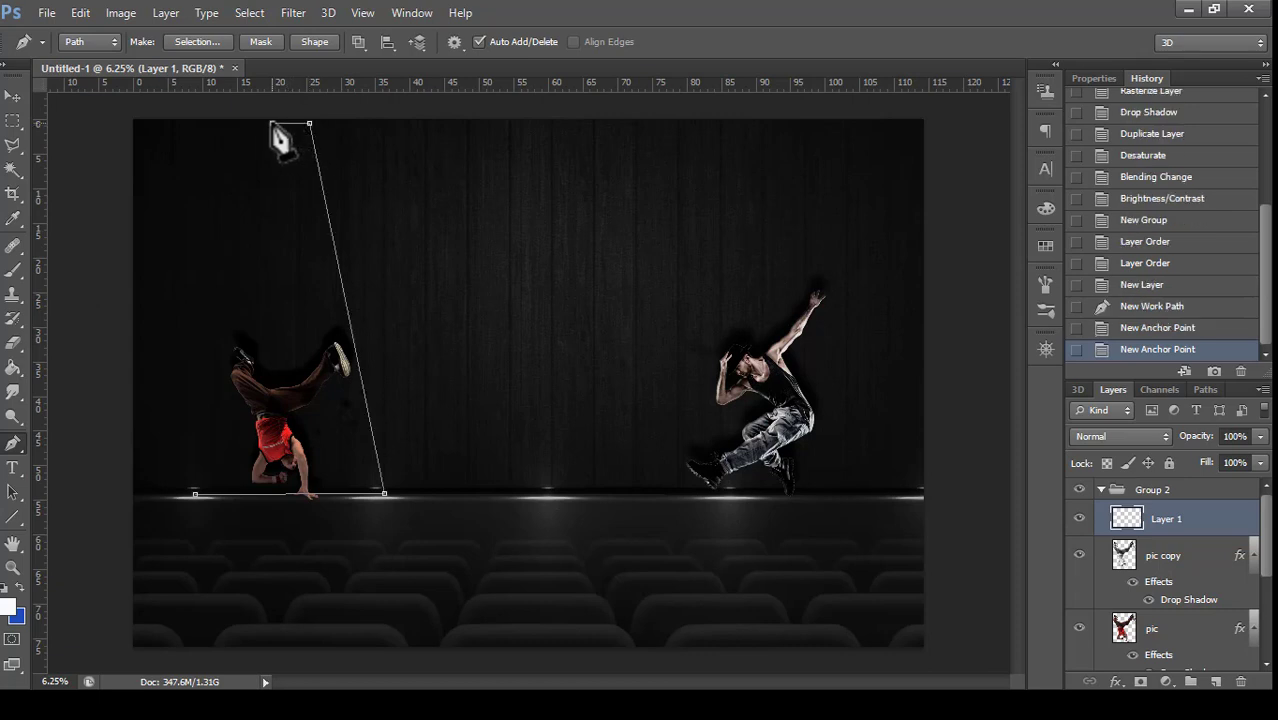
left_click(271, 124)
left_click(195, 494)
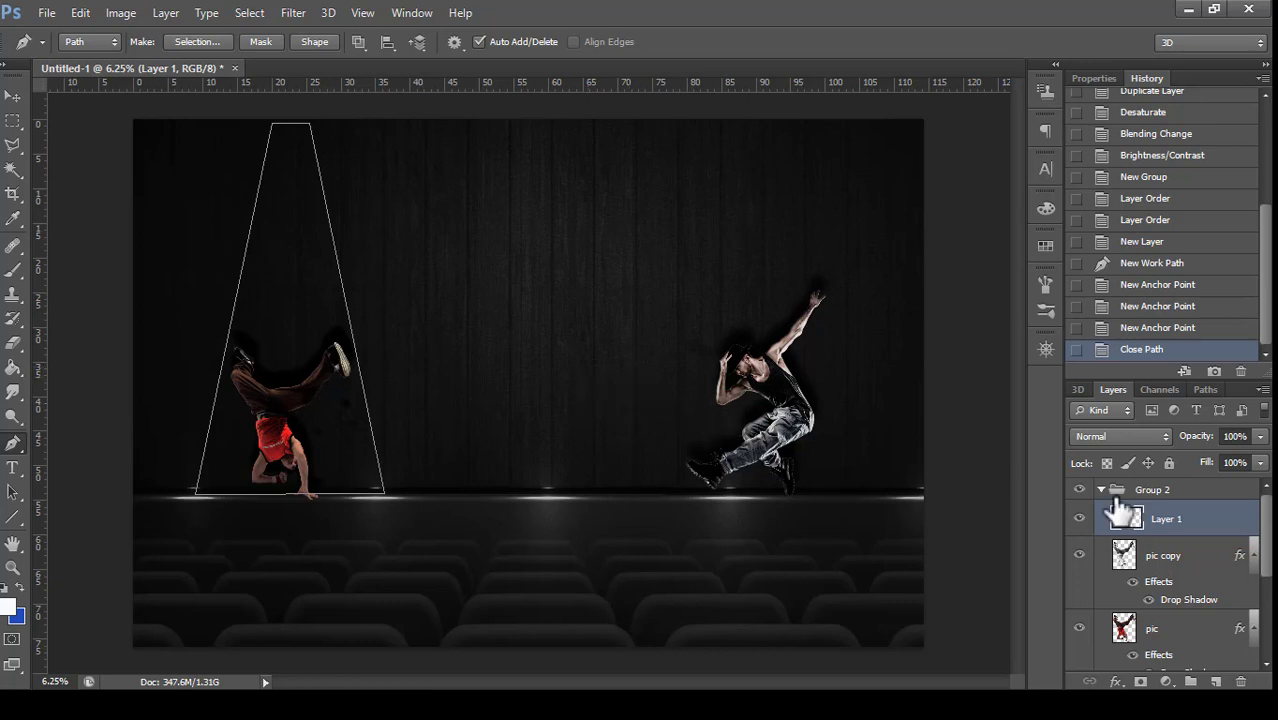
- Turn the path into a 3 px feathered selection and fill it with a Gradient Fill layer
left_click(201, 42)
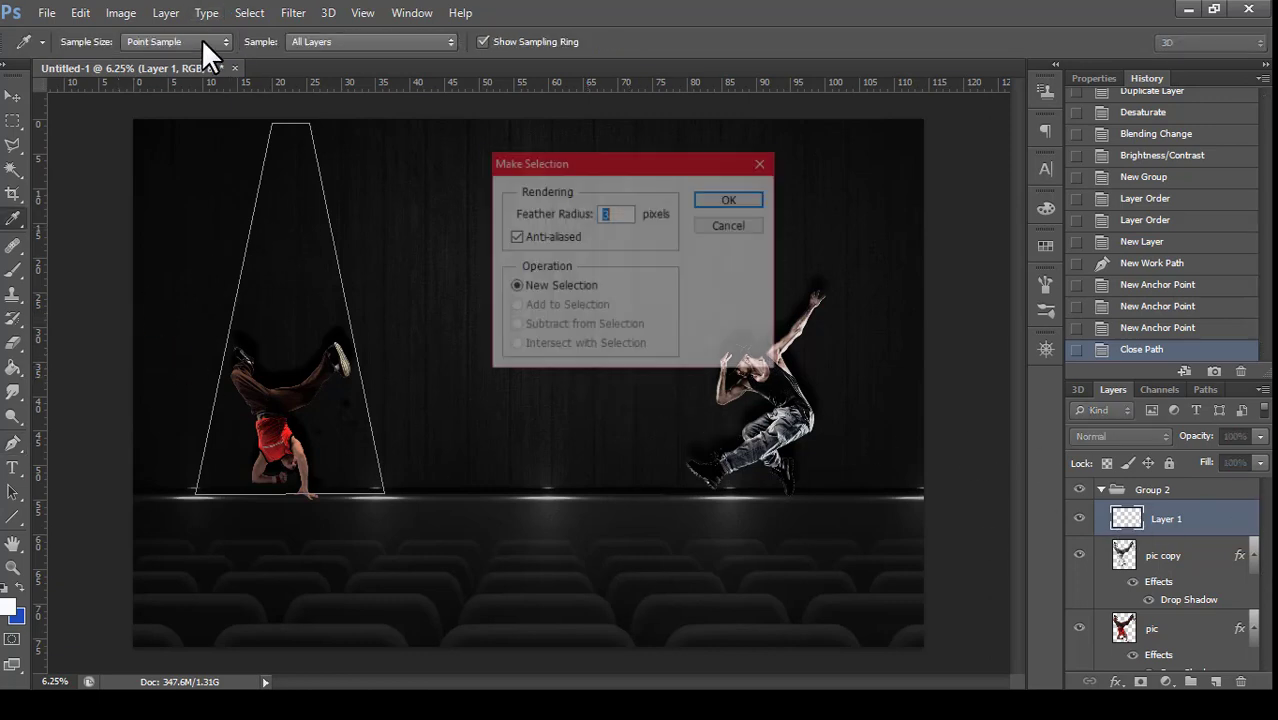
left_click(731, 200)
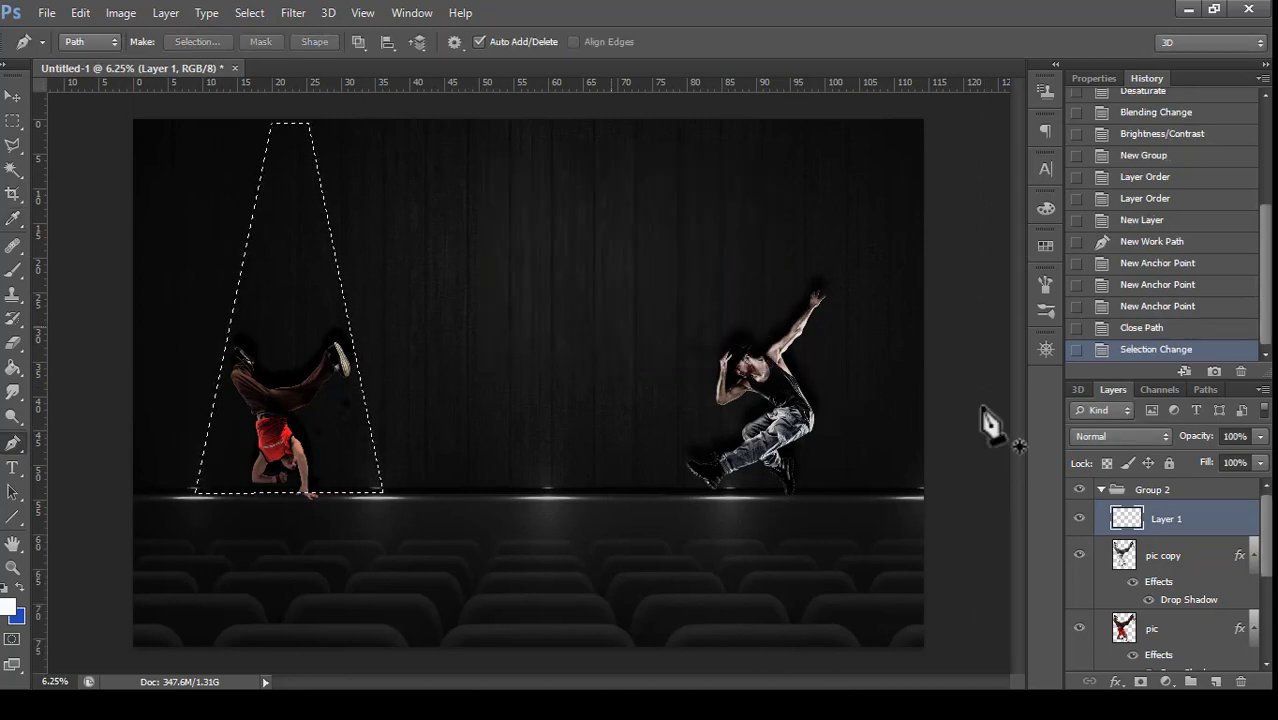
left_click(1165, 681)
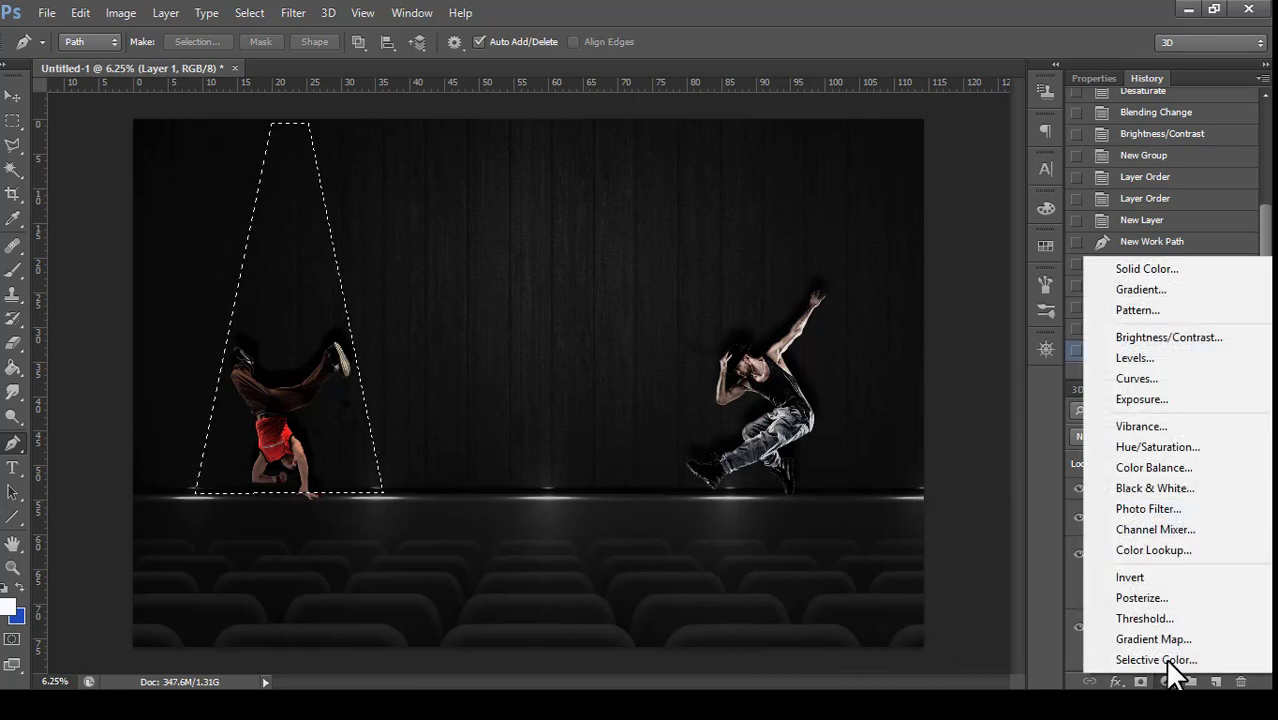
left_click(1145, 290)
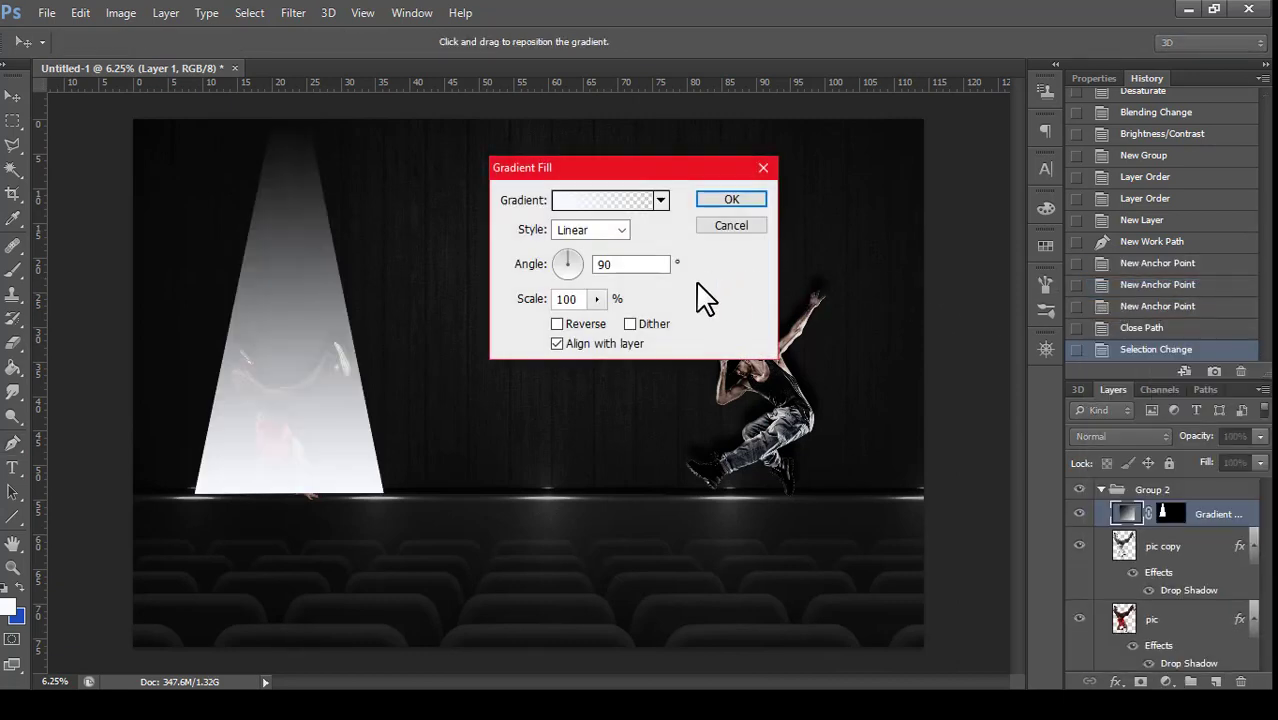
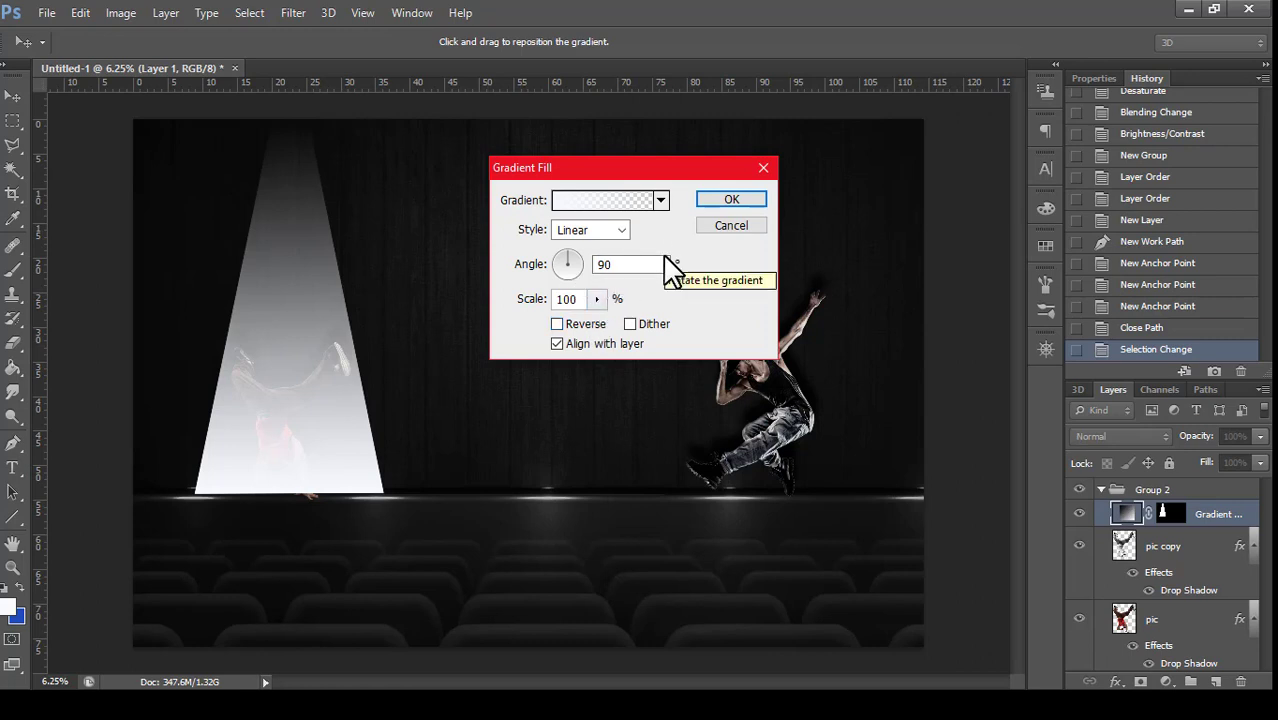
- Reverse the 90° gradient fill so the spotlight beam fades downward over the breakdancer
left_click(558, 325)
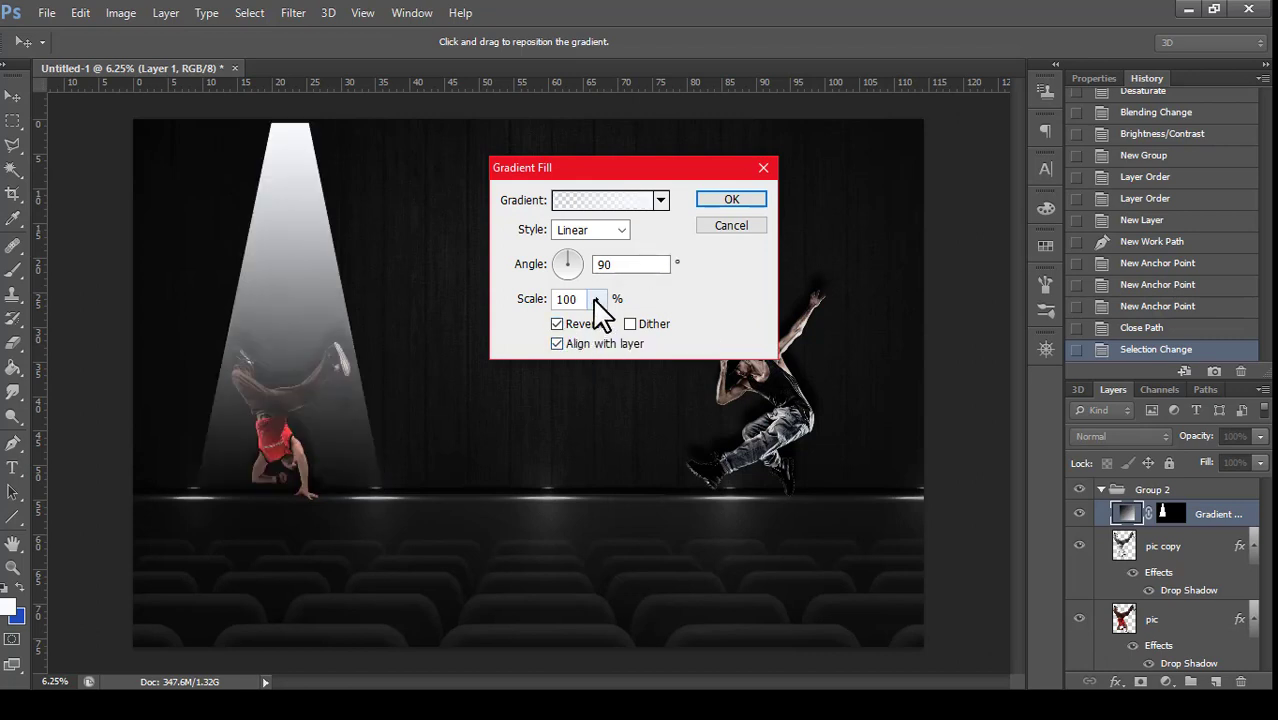
left_click(731, 201)
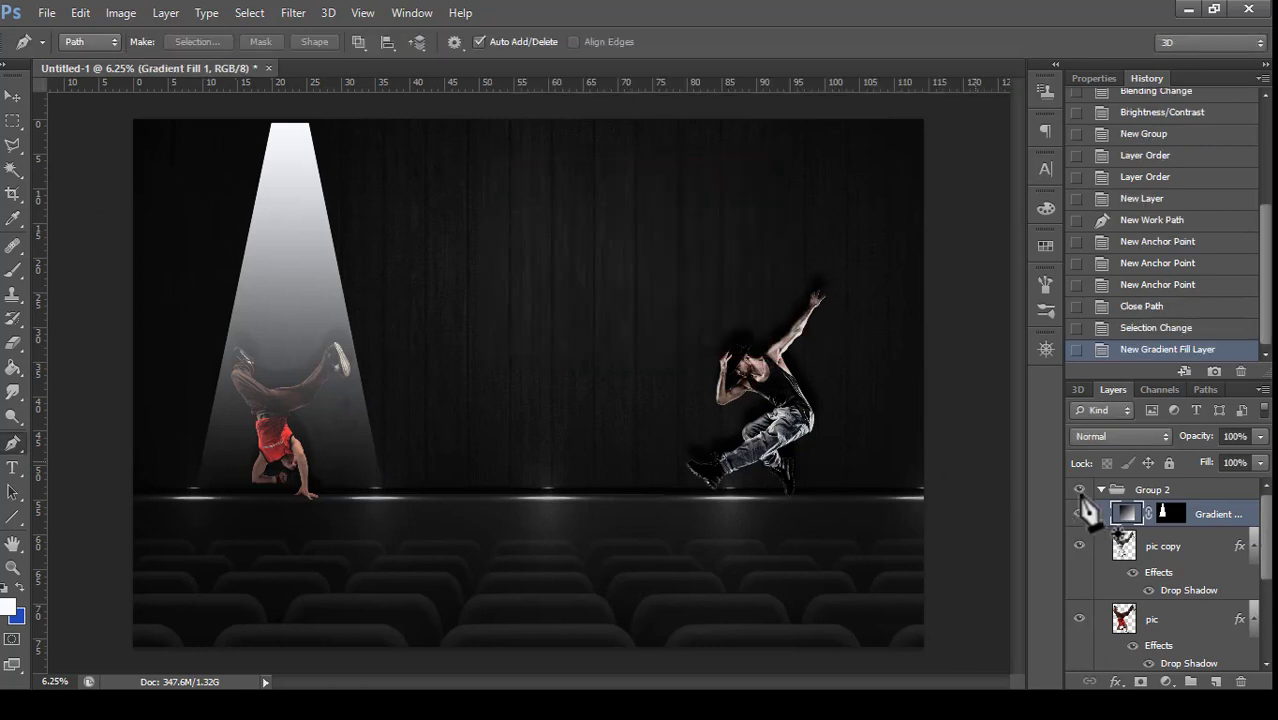
left_click(1256, 463)
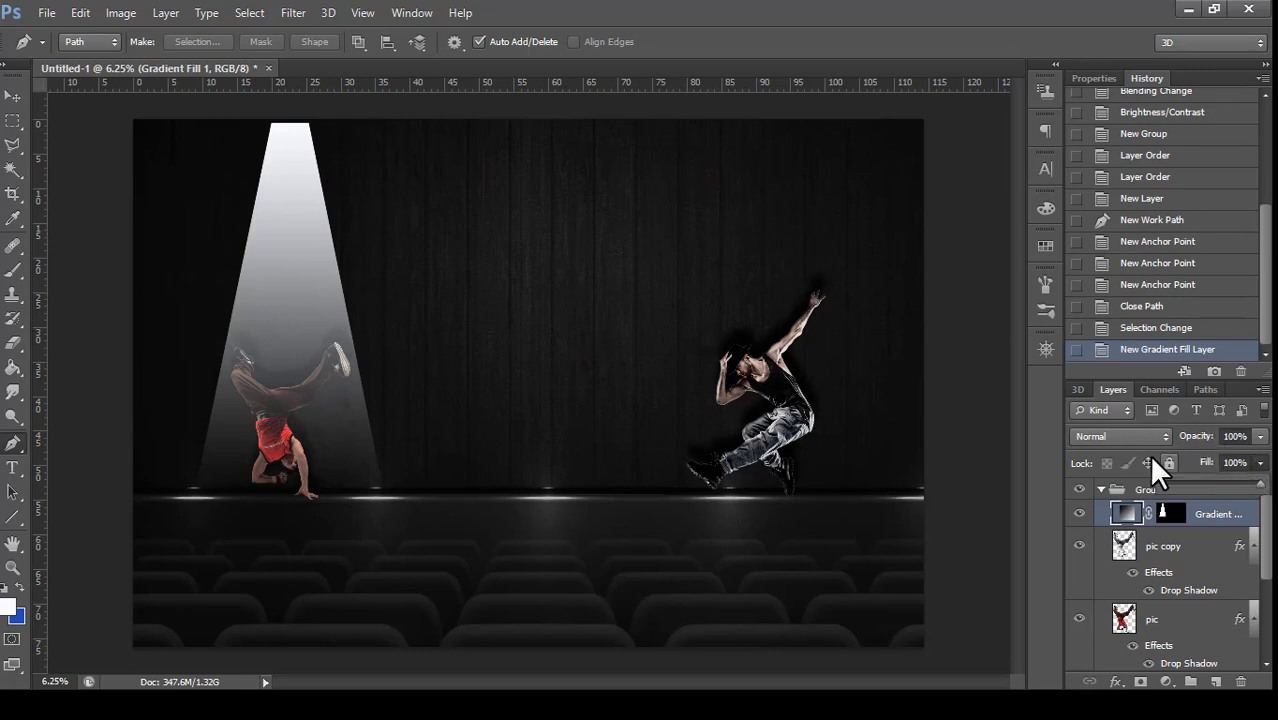
left_click(1134, 440)
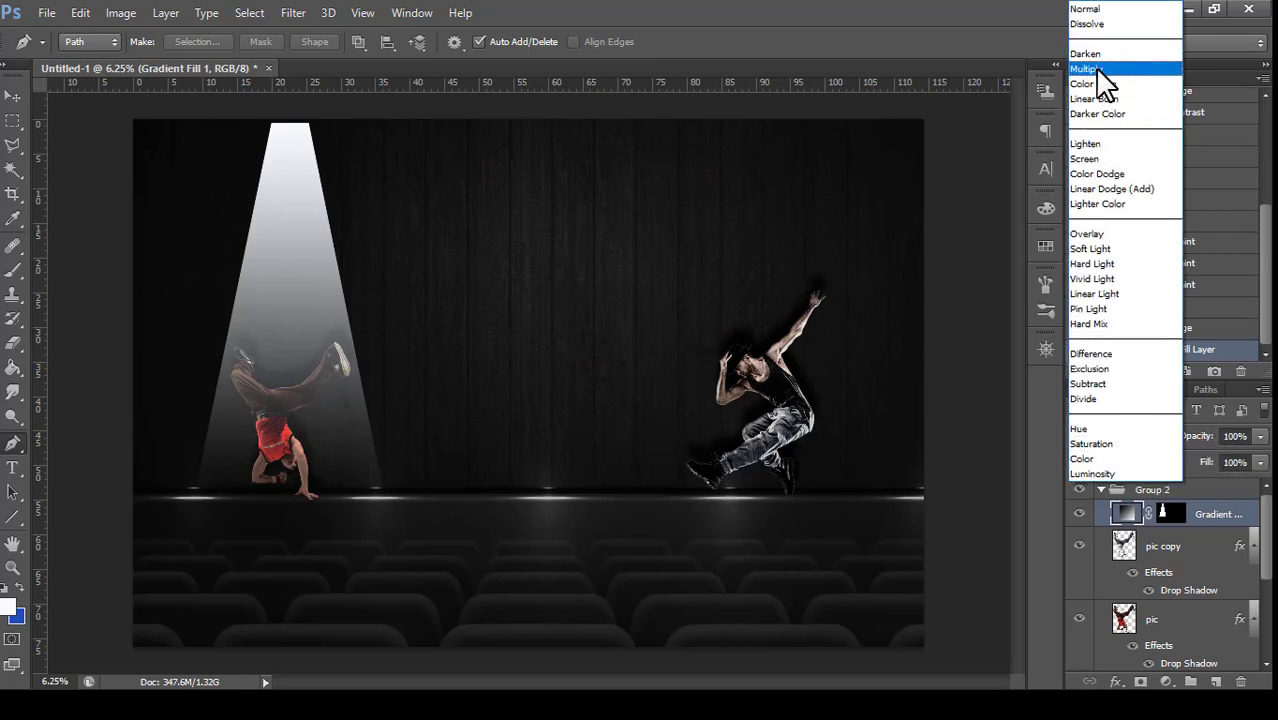
left_click(1097, 69)
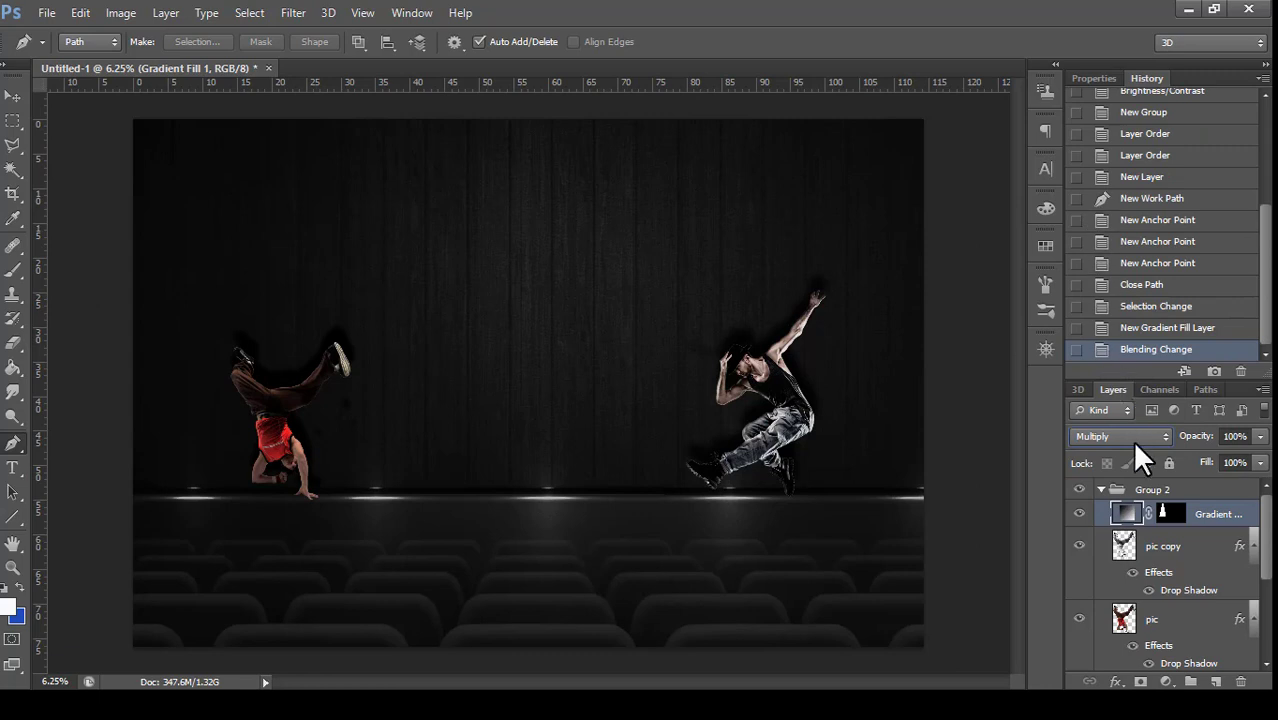
key("Down")
key("Down")
key("Down")
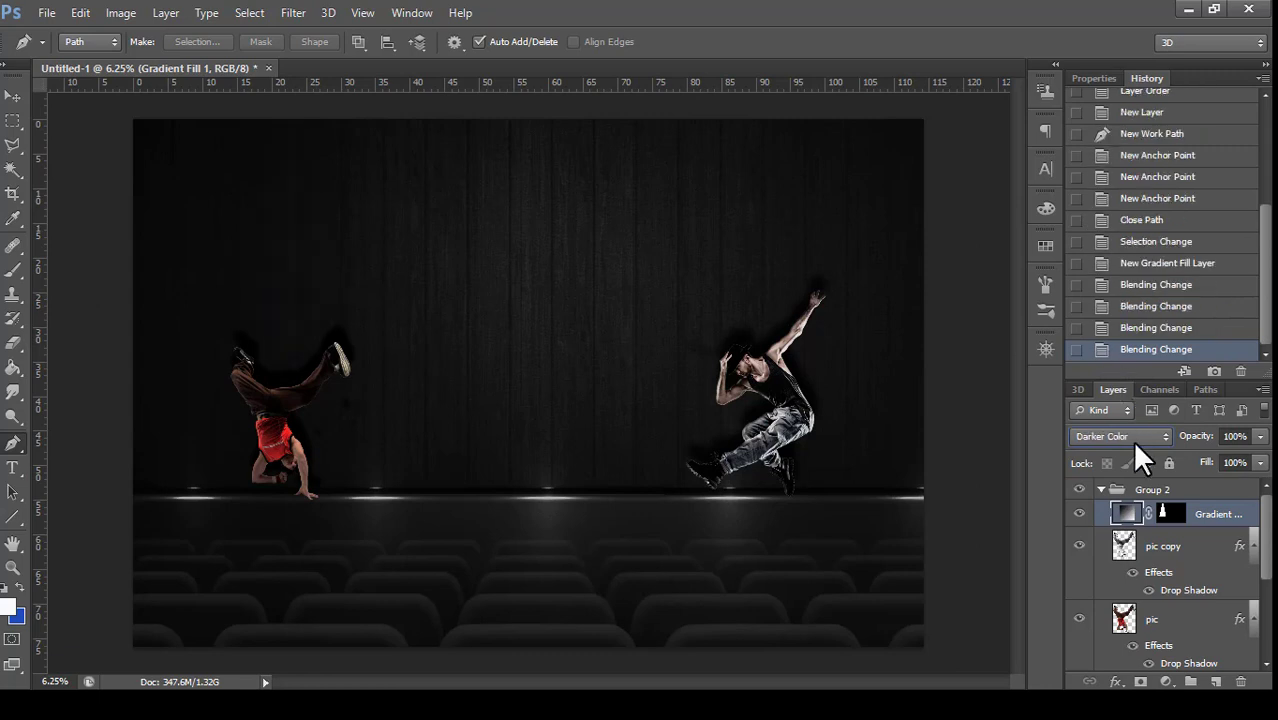
key("Down")
key("Down")
key("Down")
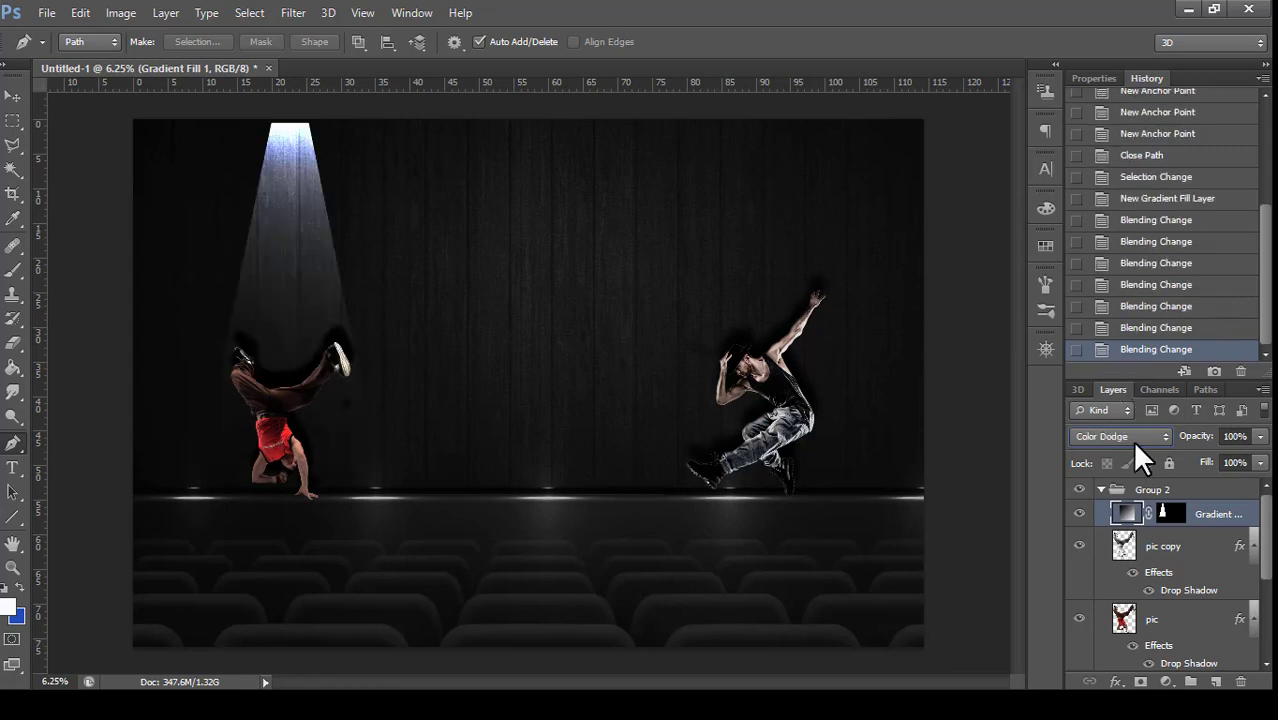
key("Down")
key("Down")
key("Down")
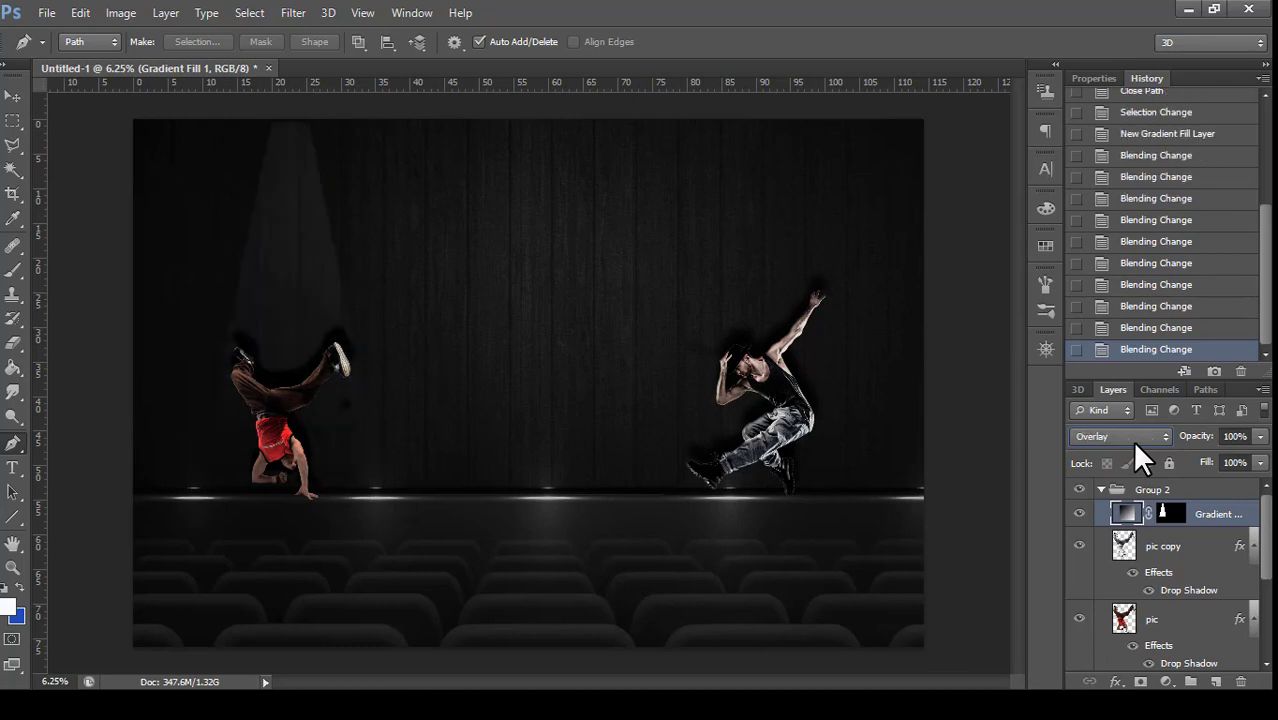
key("Down")
key("Down")
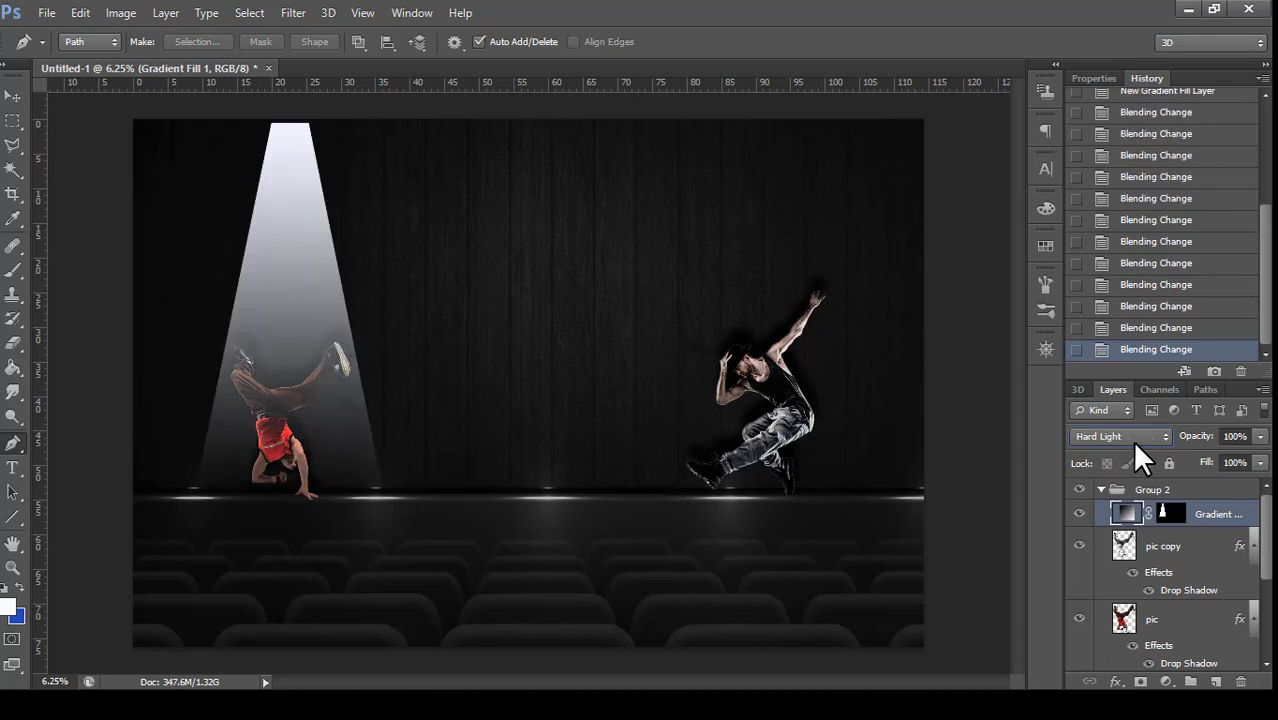
key("Down")
key("Up")
key("Down")
key("Down")
key("Down")
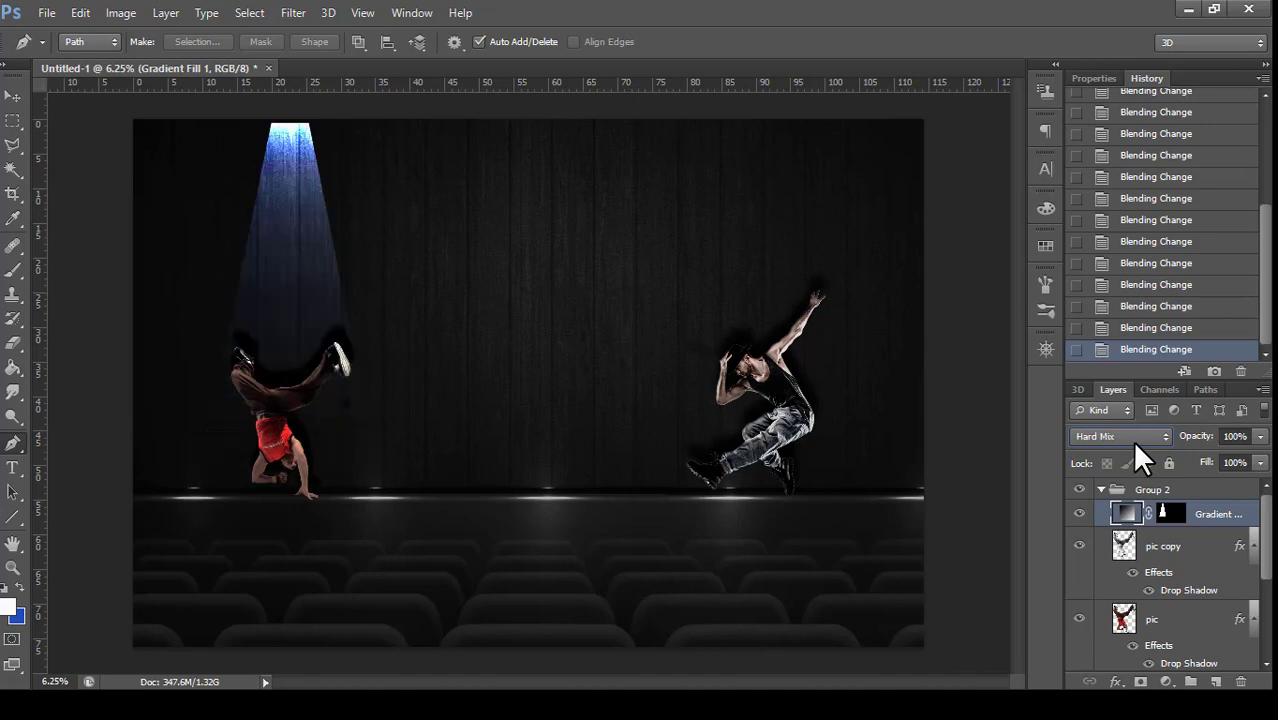
key("Down")
key("Down")
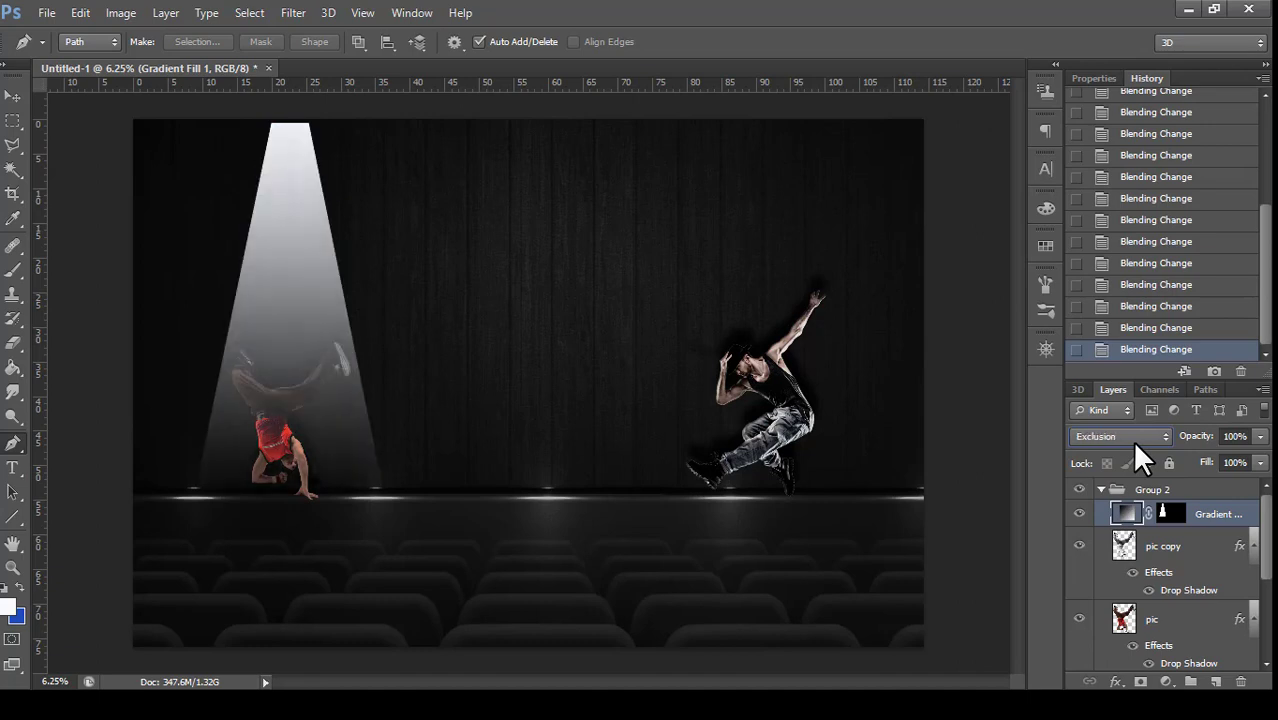
key("Down")
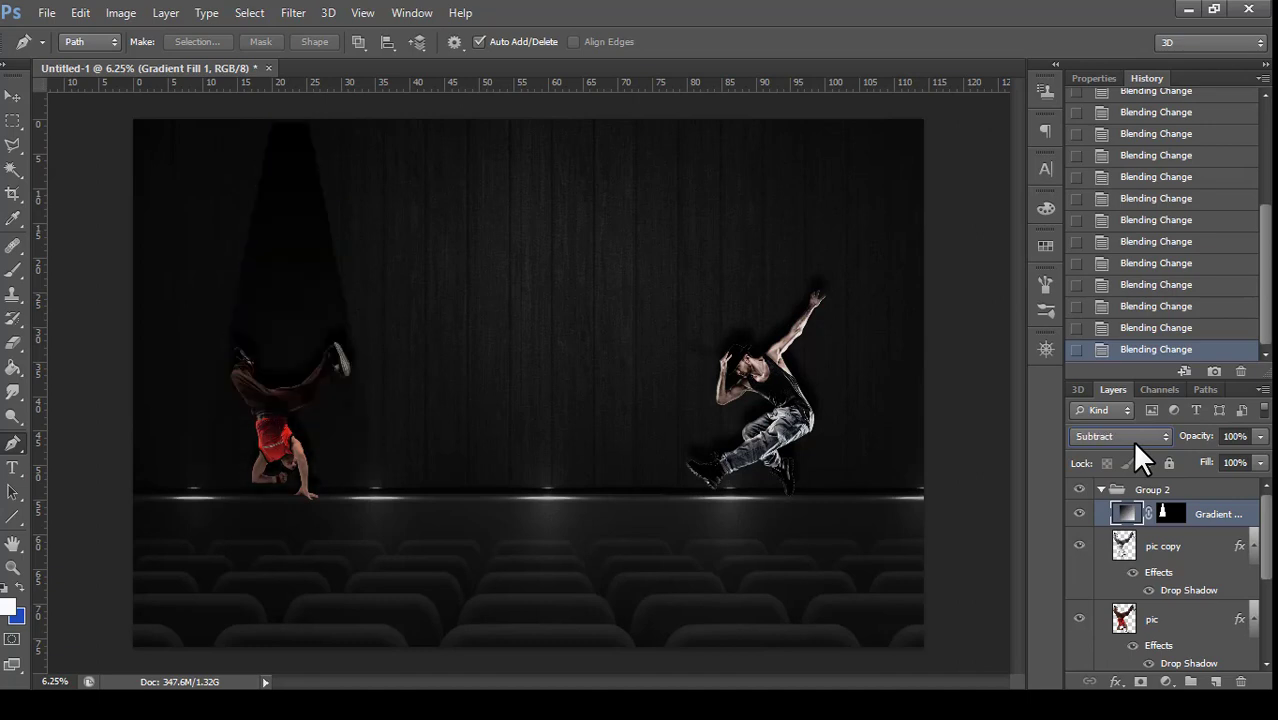
key("Down")
key("Down")
key("Down")
key("Down")
key("Down")
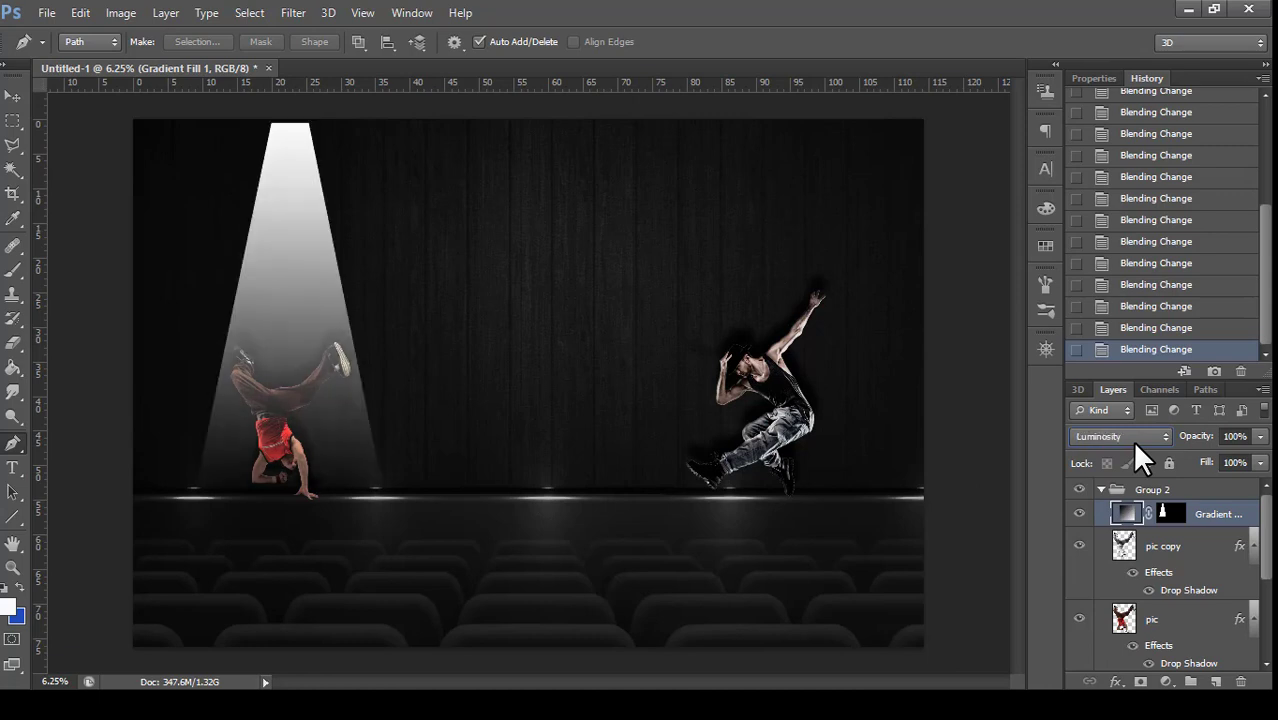
left_click(1132, 440)
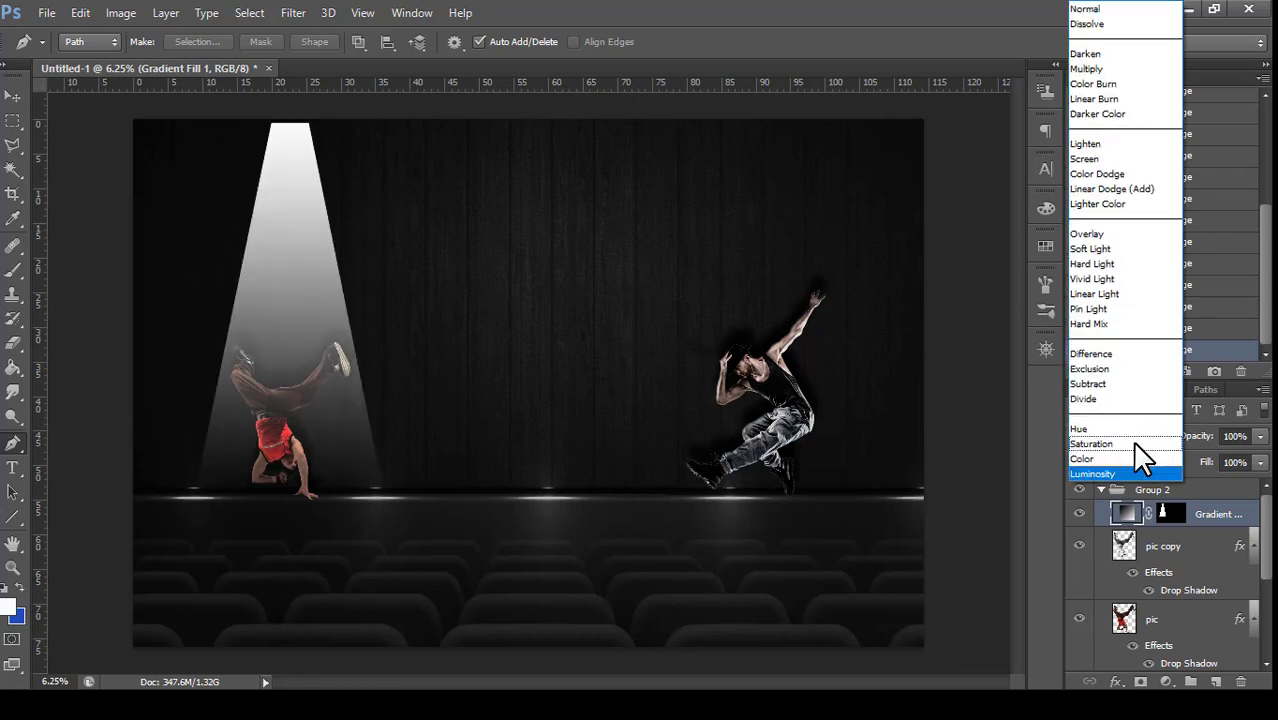
left_click(1098, 10)
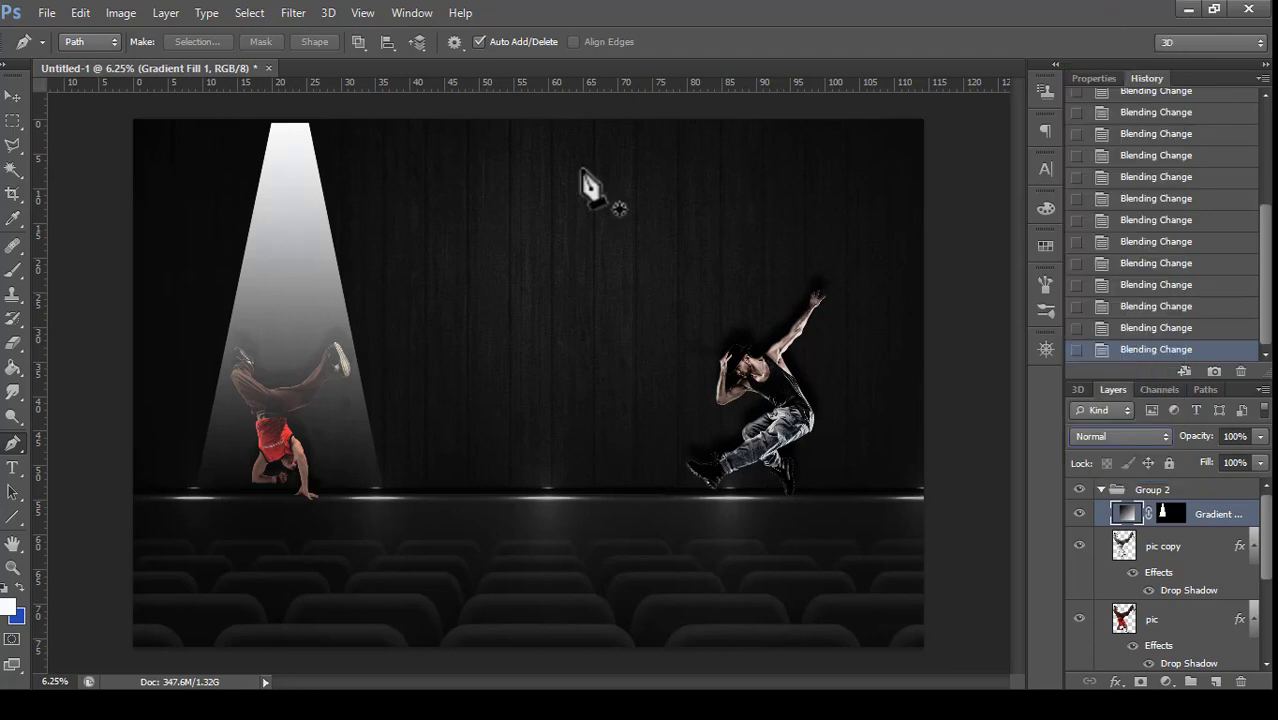
- Blur the spotlight beam with a Gaussian Blur radius of about 247.9 pixels
left_click(284, 20)
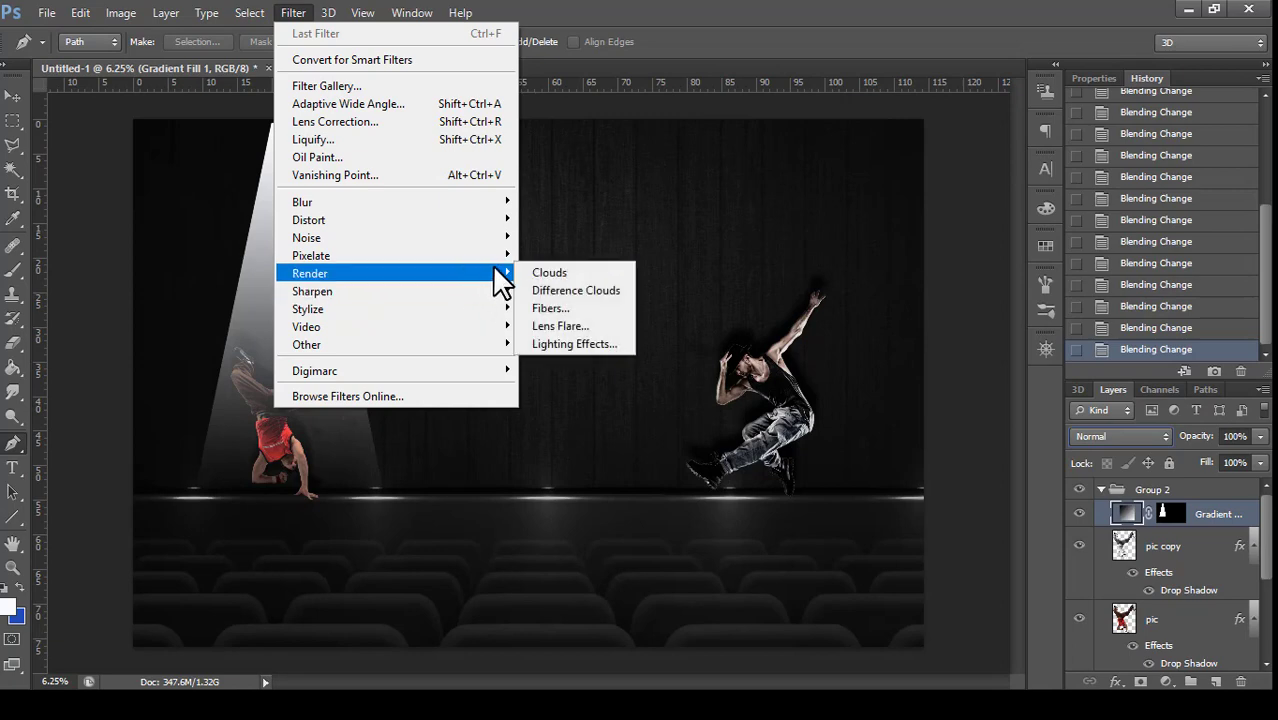
mouse_move(395, 202)
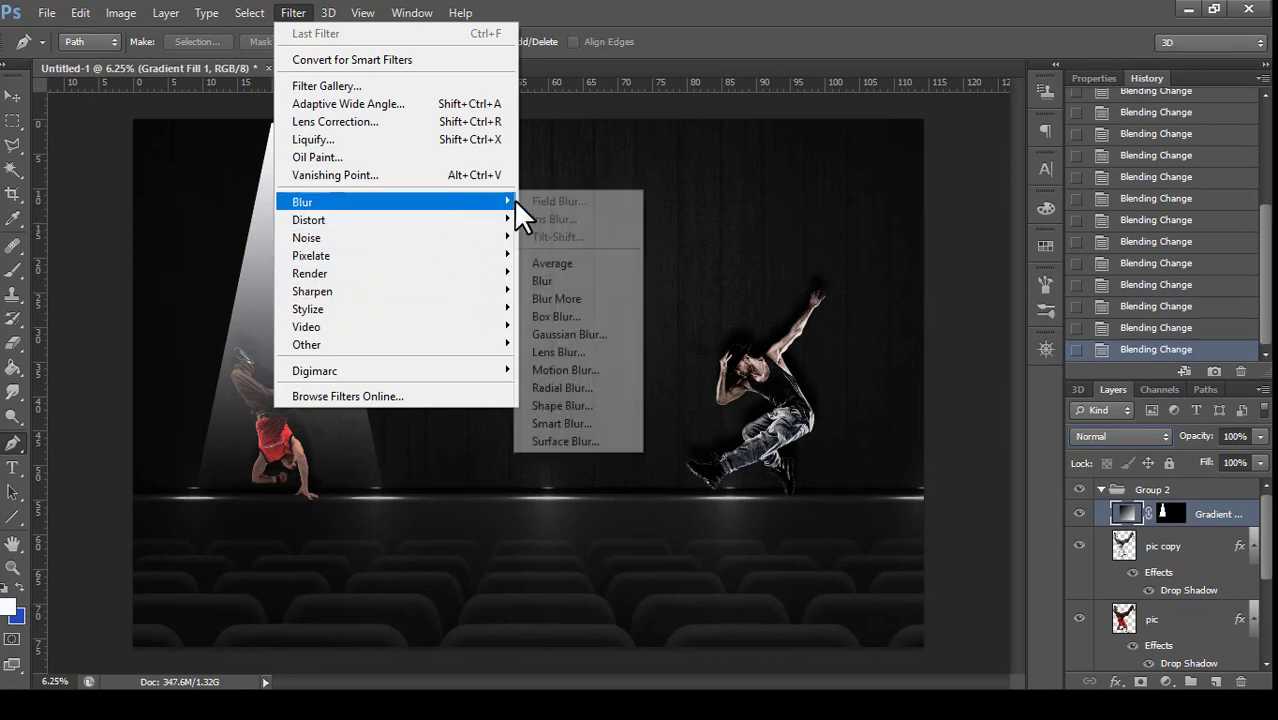
left_click(588, 334)
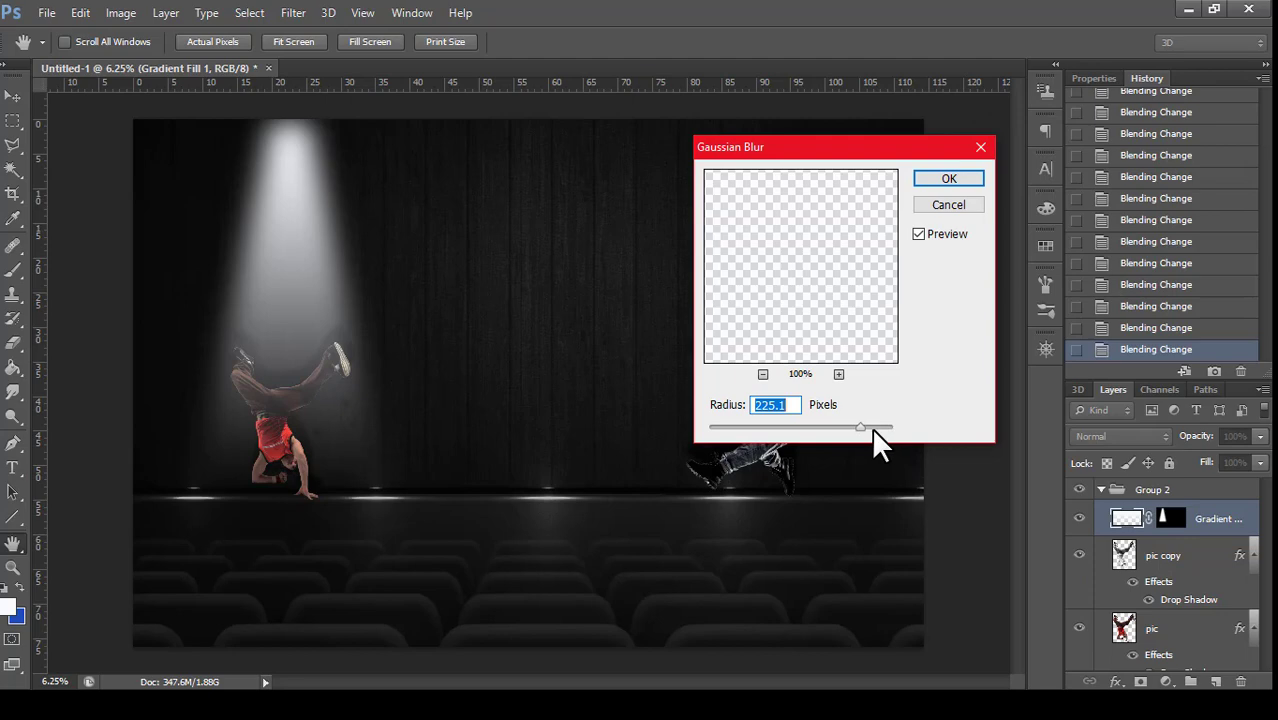
mouse_move(854, 428)
left_mouse_down()
mouse_move(818, 428)
mouse_move(875, 437)
left_mouse_up()
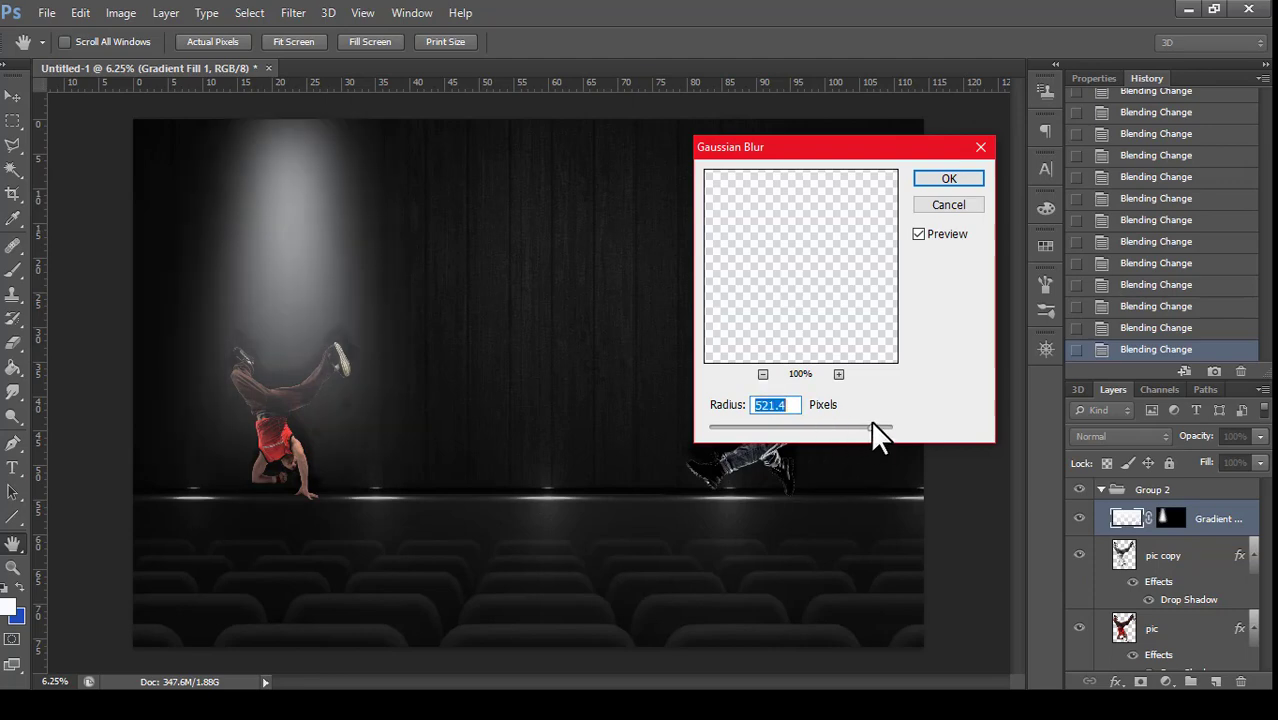
left_click_drag(875, 437, 860, 430)
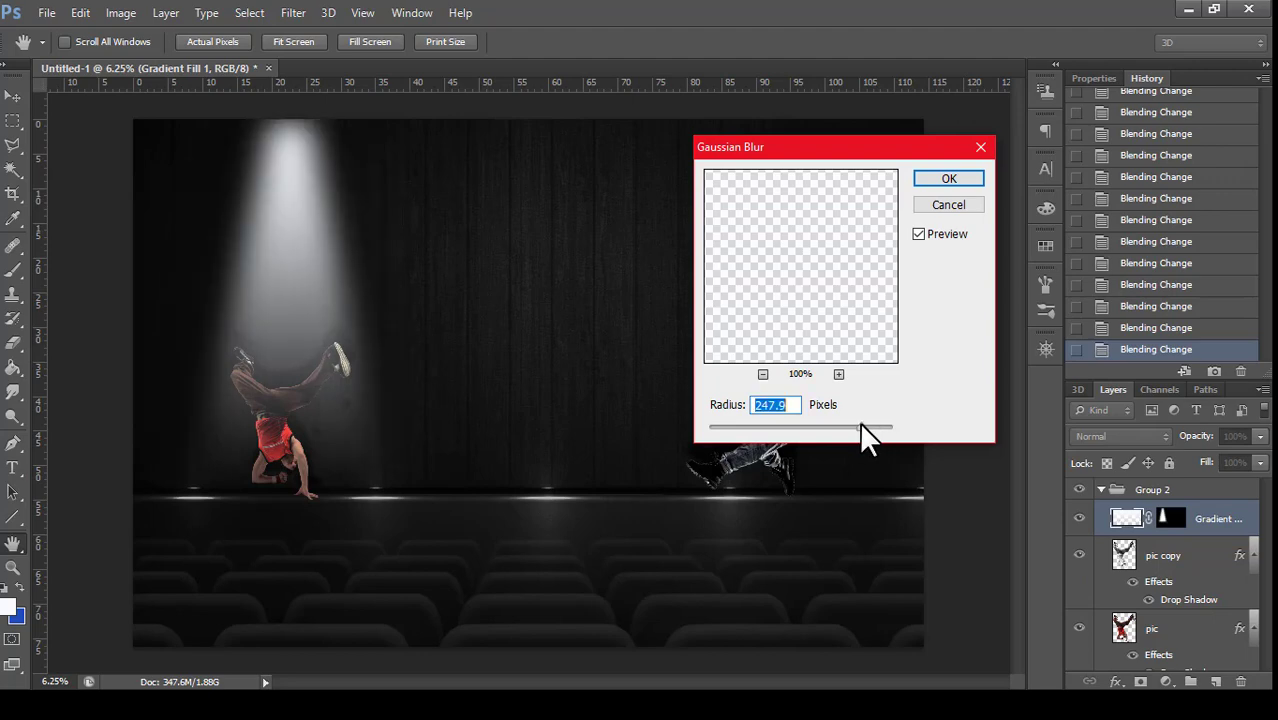
left_click(949, 181)
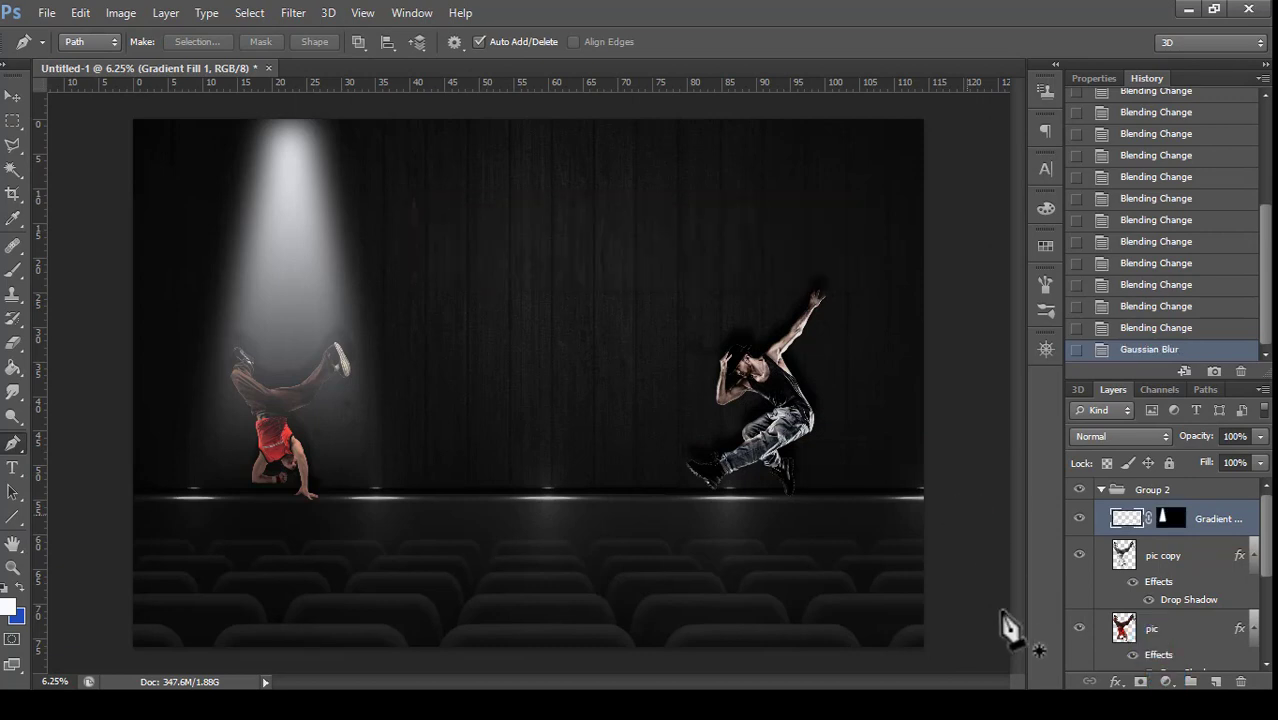
- Dim the spotlight beam with Brightness/Contrast at -83 brightness and 60 contrast
left_click(1166, 681)
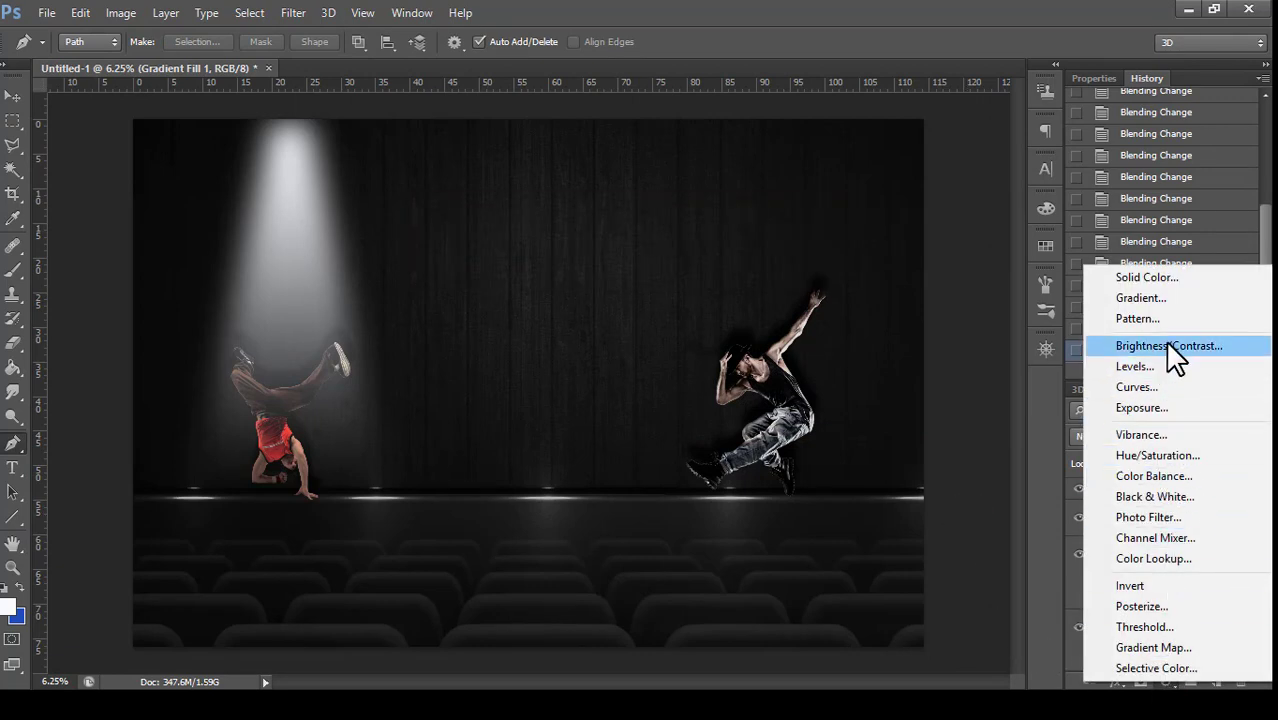
left_click(1035, 458)
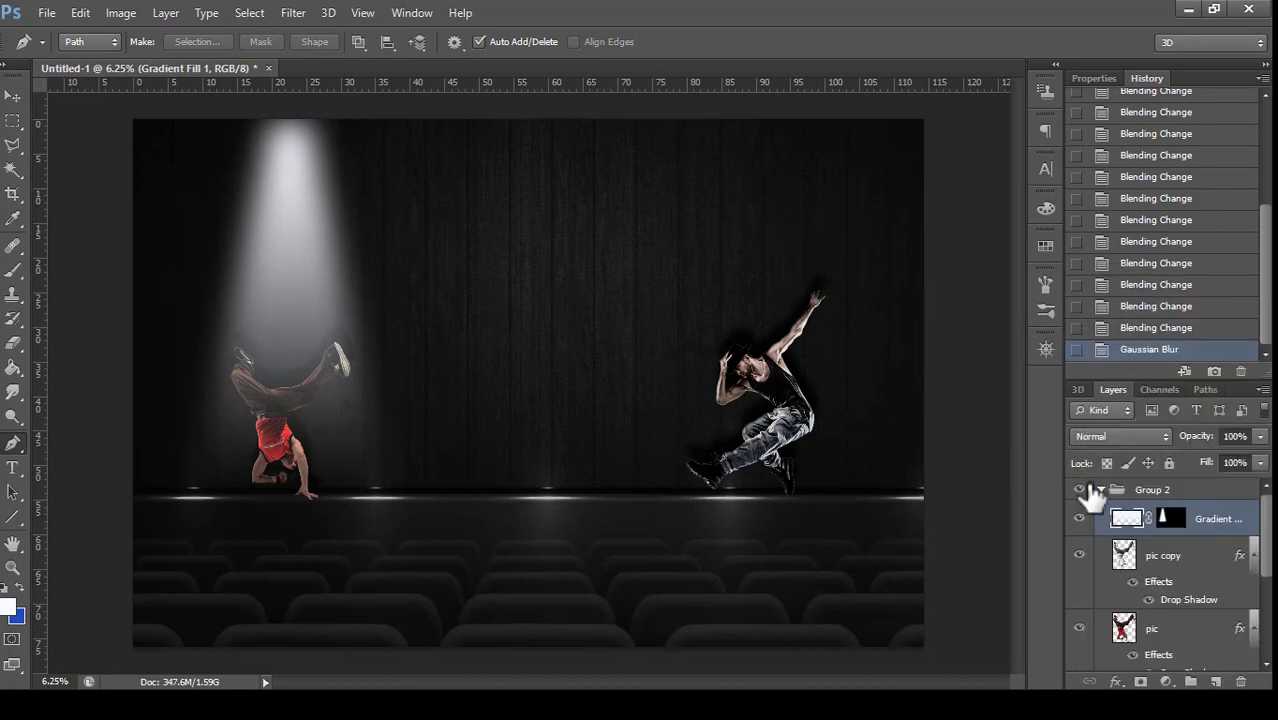
left_click(120, 13)
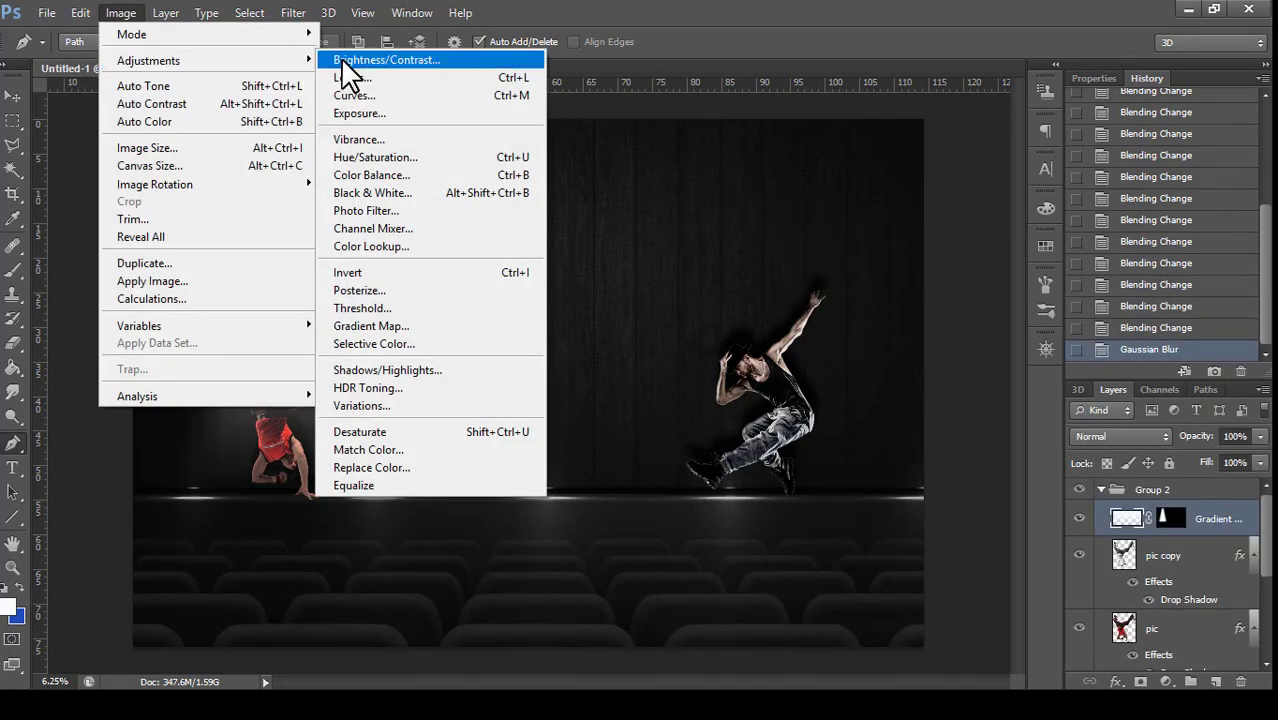
left_click(480, 61)
left_click_drag(833, 229, 809, 229)
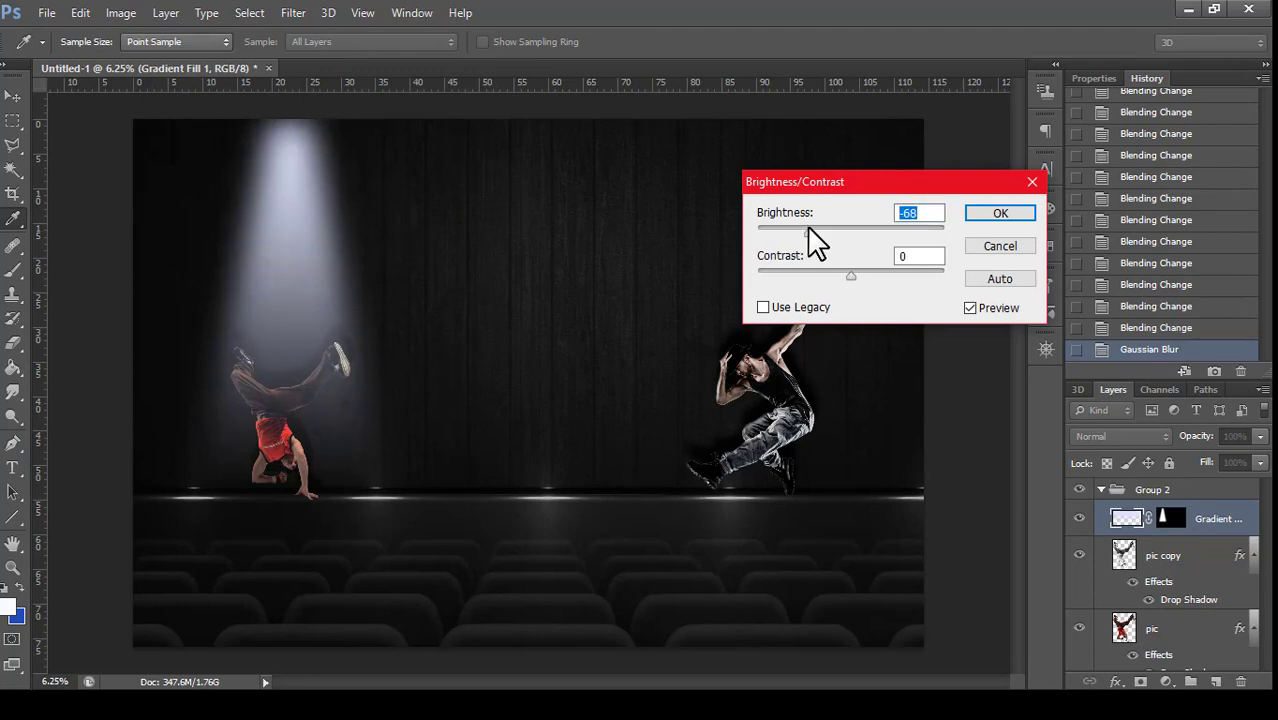
left_click_drag(851, 275, 906, 276)
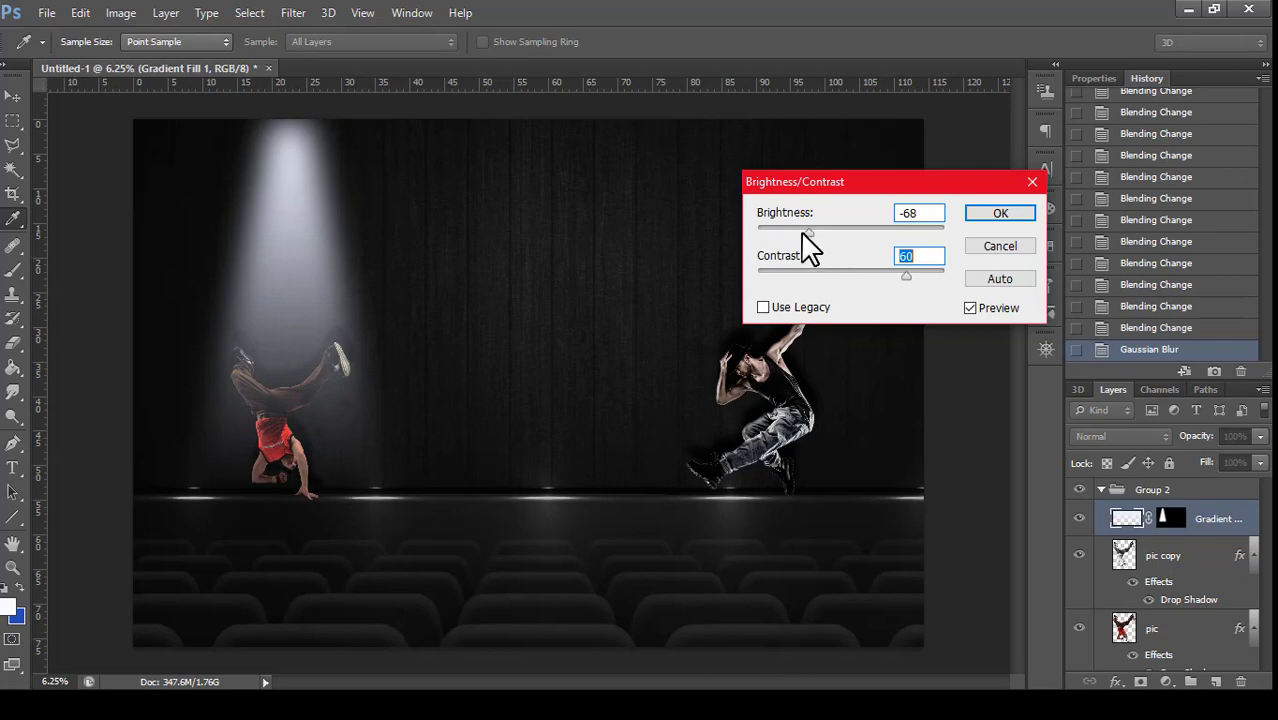
left_click_drag(809, 231, 799, 231)
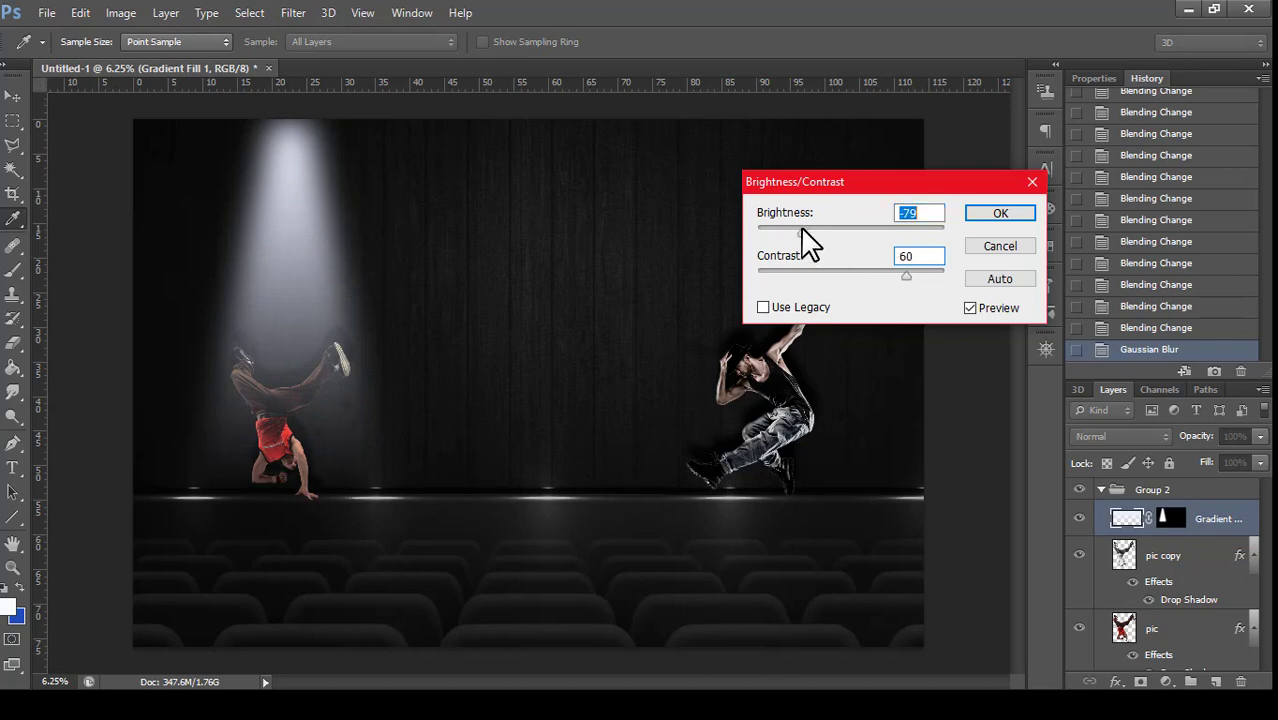
left_click(978, 217)
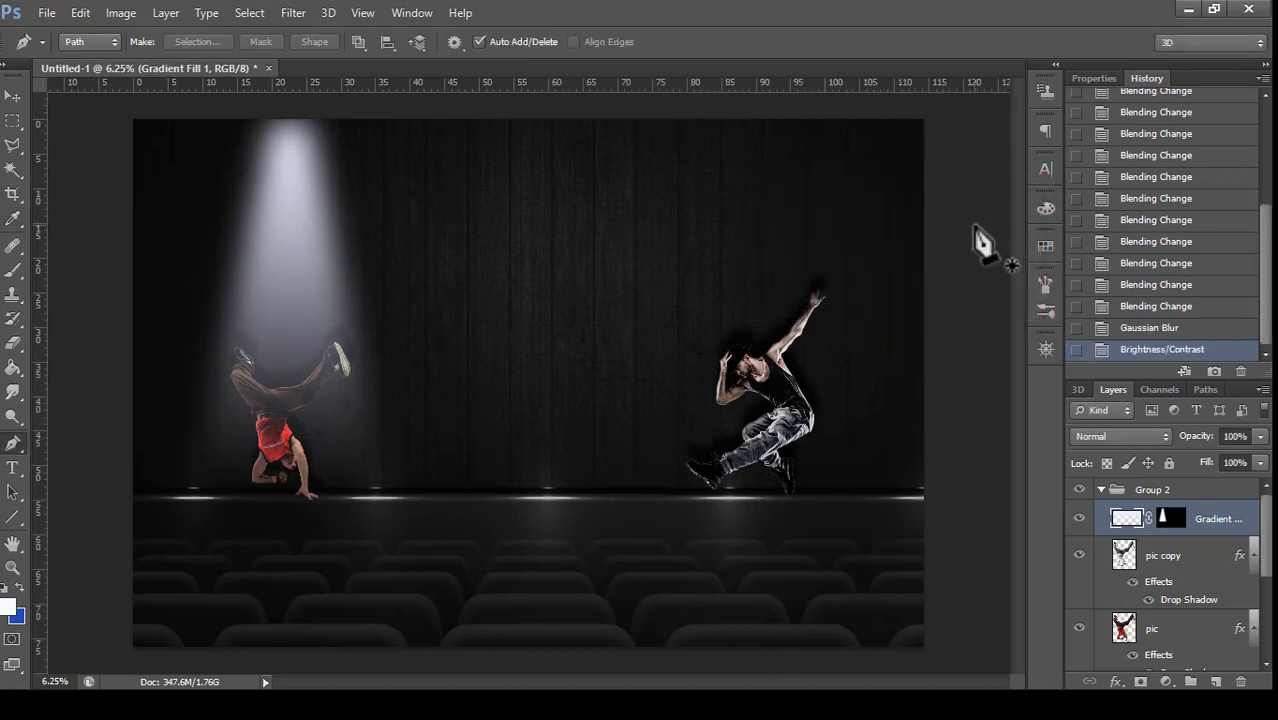
- Duplicate Gradient Fill 1 and move the copy just above Levels 2, beneath the dancers
right_click(1200, 530)
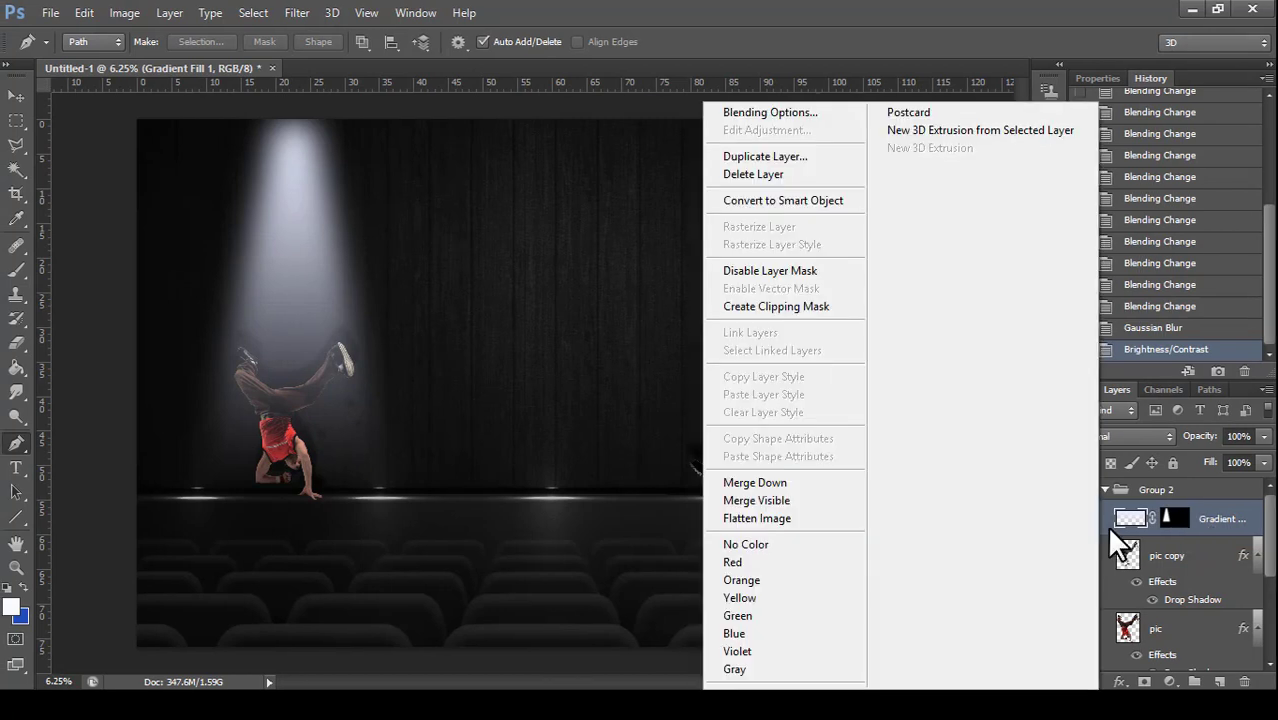
left_click(775, 158)
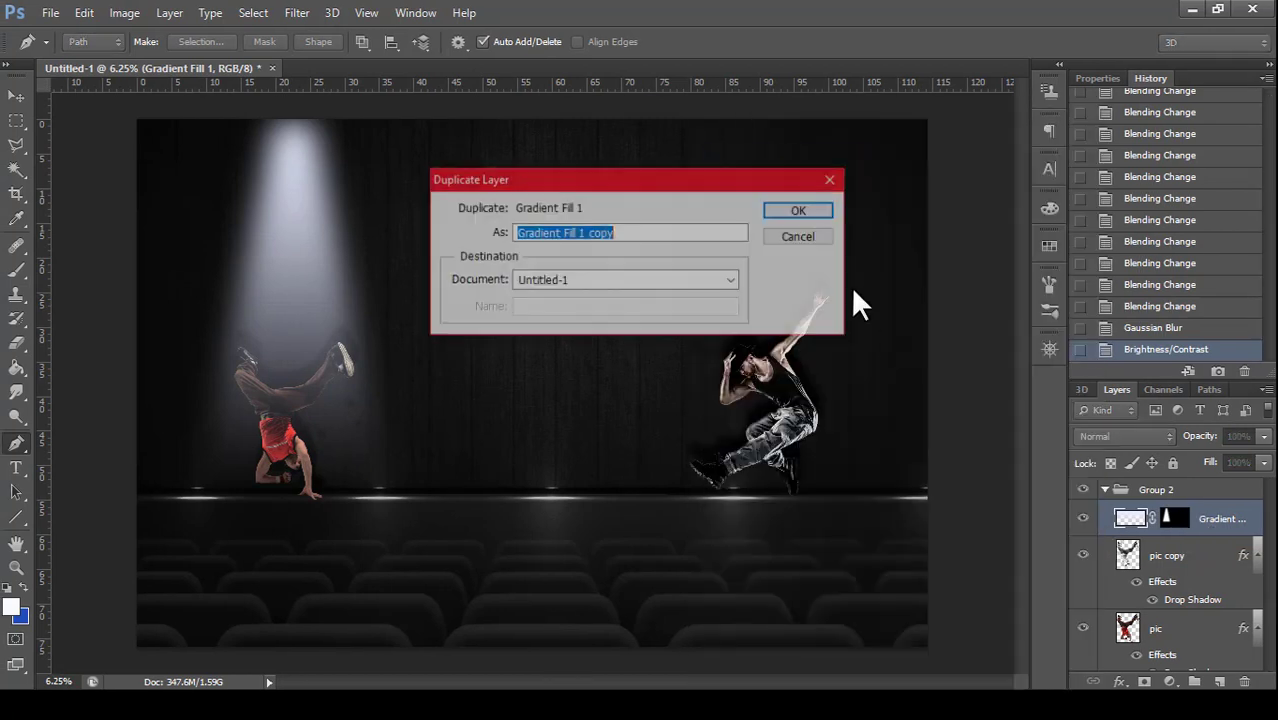
left_click(810, 210)
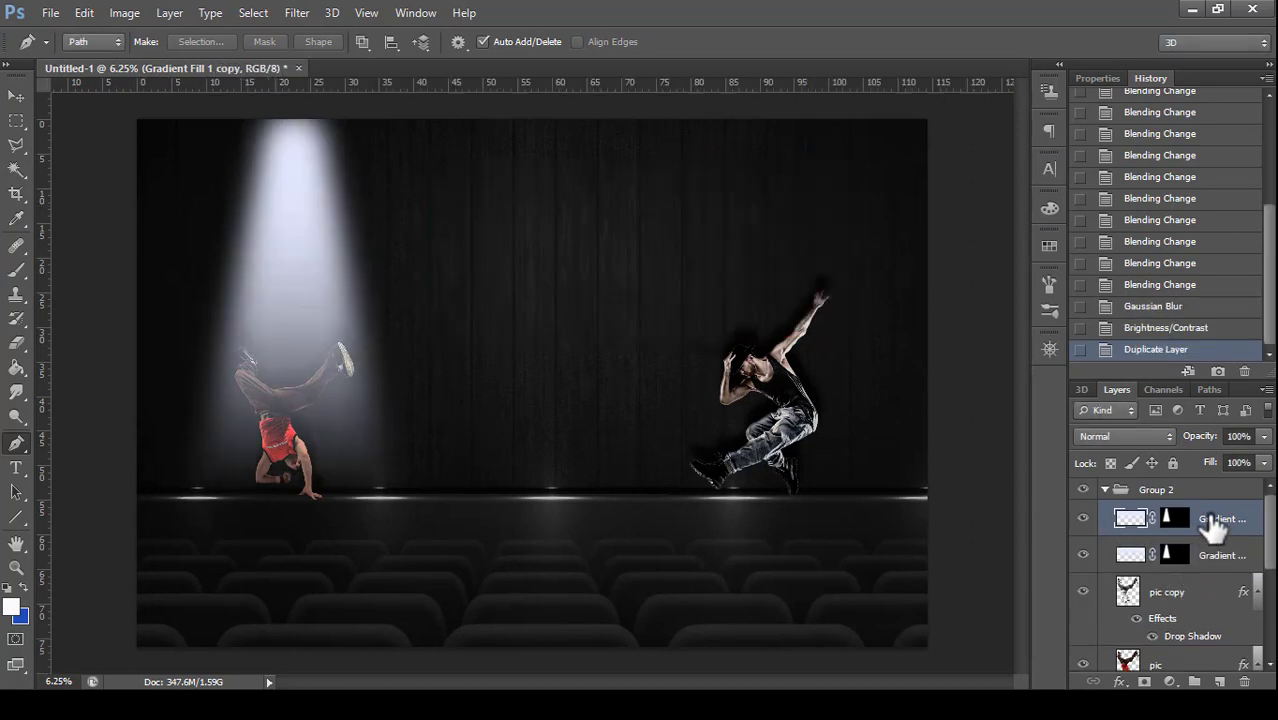
left_click_drag(1213, 525, 1222, 662)
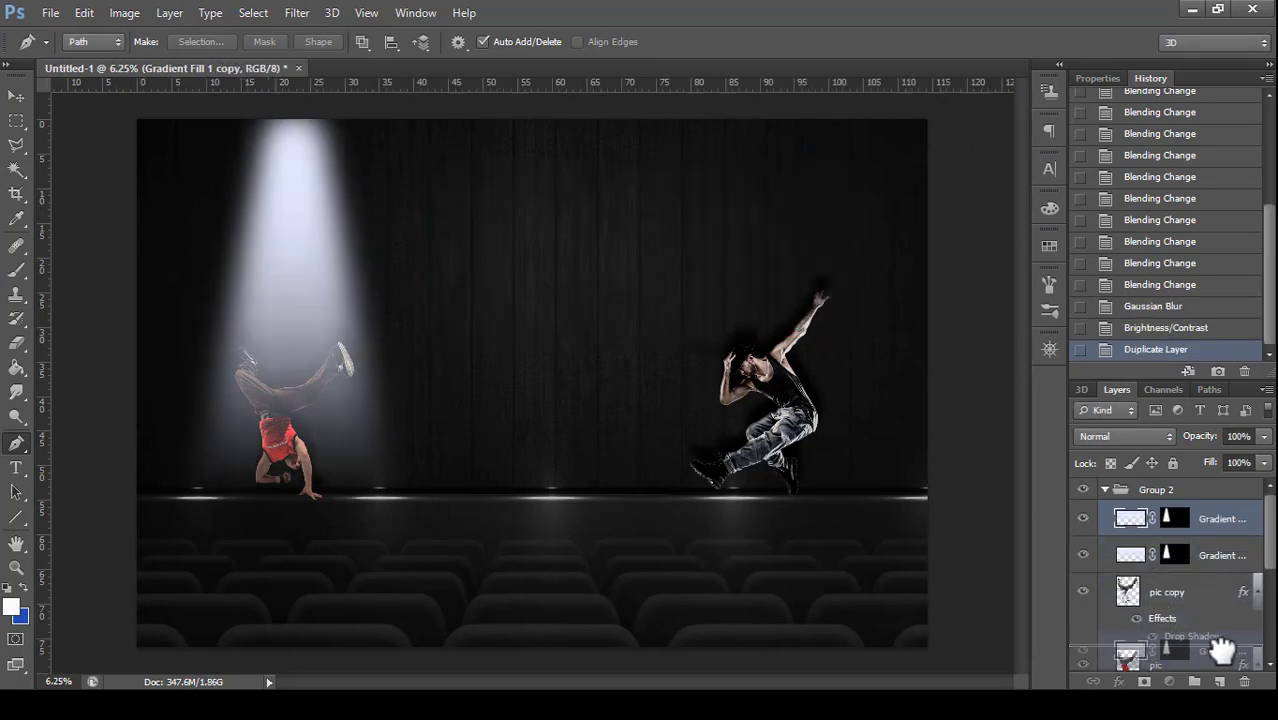
mouse_move(1222, 662)
left_mouse_down()
mouse_move(1220, 682)
mouse_move(1213, 540)
left_mouse_up()
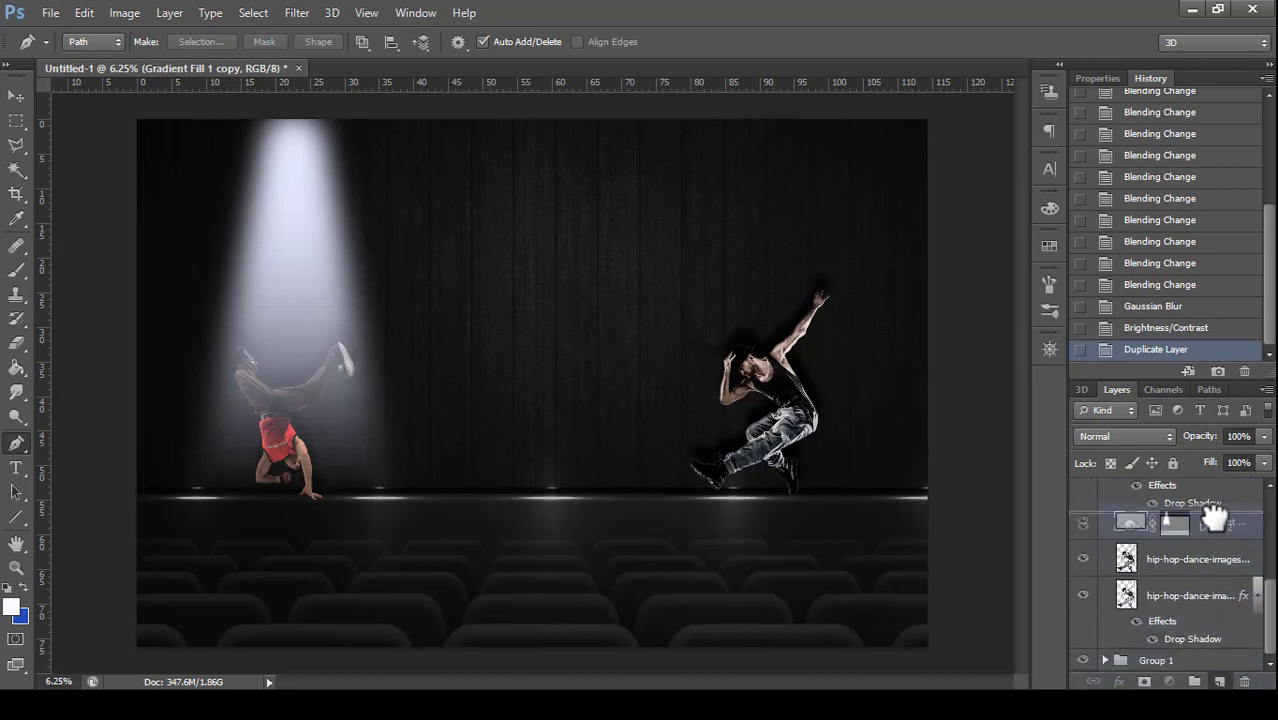
left_click_drag(1213, 540, 1214, 518)
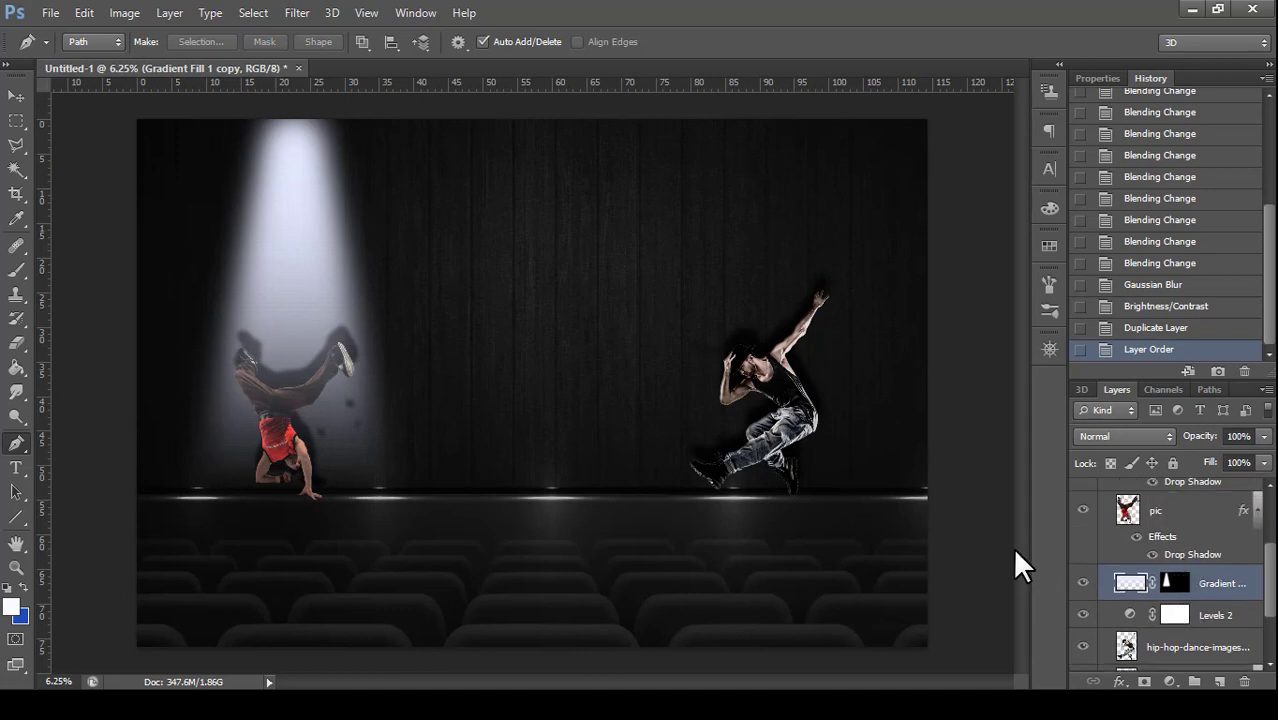
- Drag the duplicated spotlight beam over the leaping dancer on the right
left_click(16, 96)
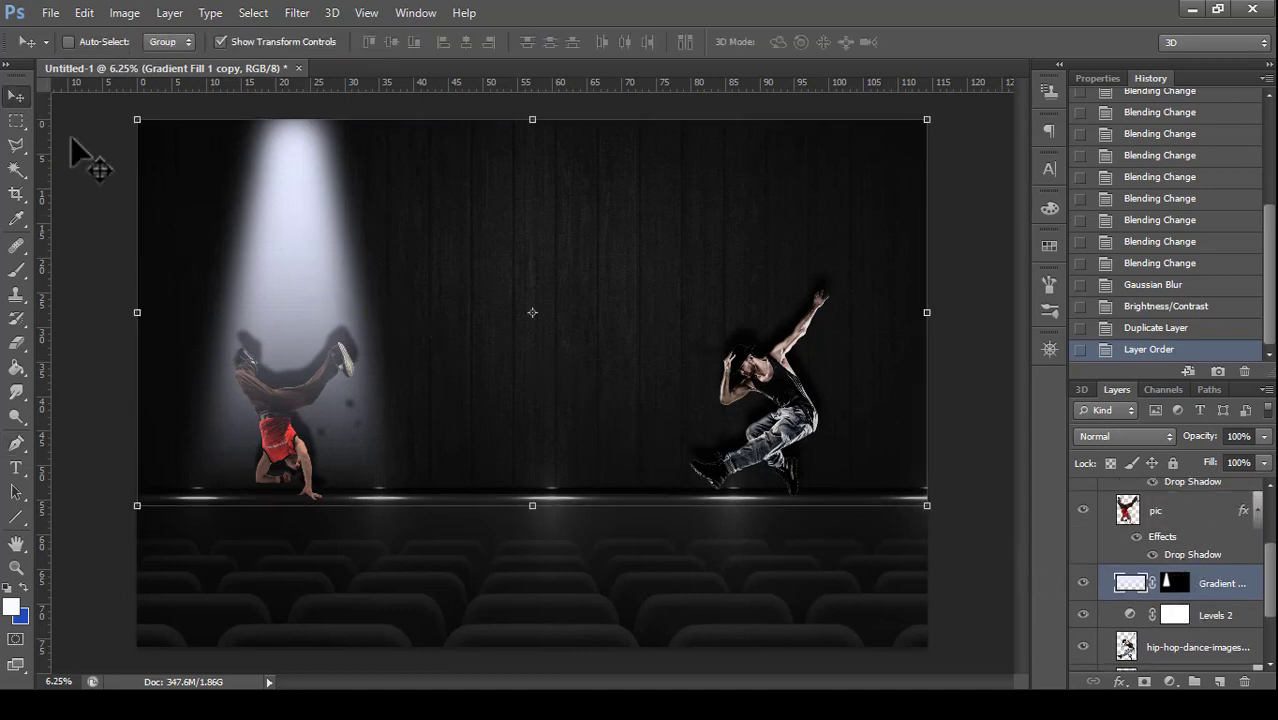
left_click_drag(312, 250, 725, 229)
left_click(958, 584)
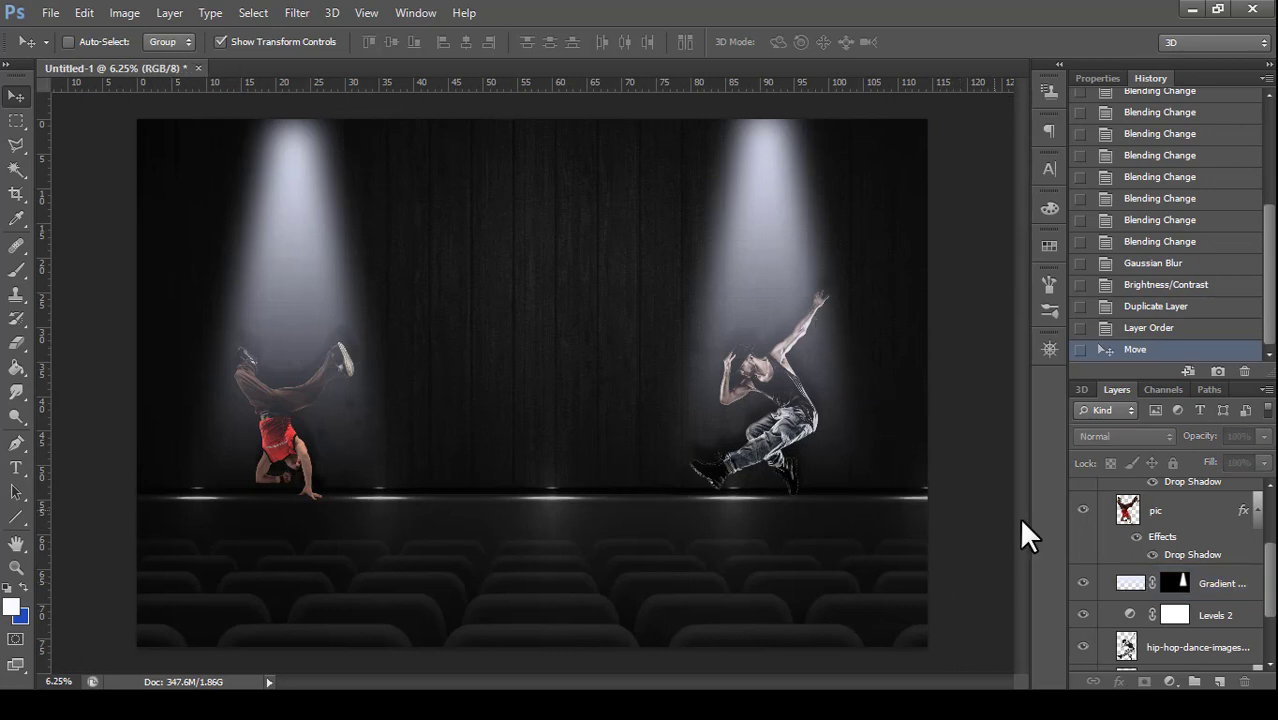
scroll(1122, 590, "up", 2)
- Apply Levels of 31 / 0.83 / 217 to the top Gradient Fill 1 spotlight layer
scroll(1120, 586, "up", 3)
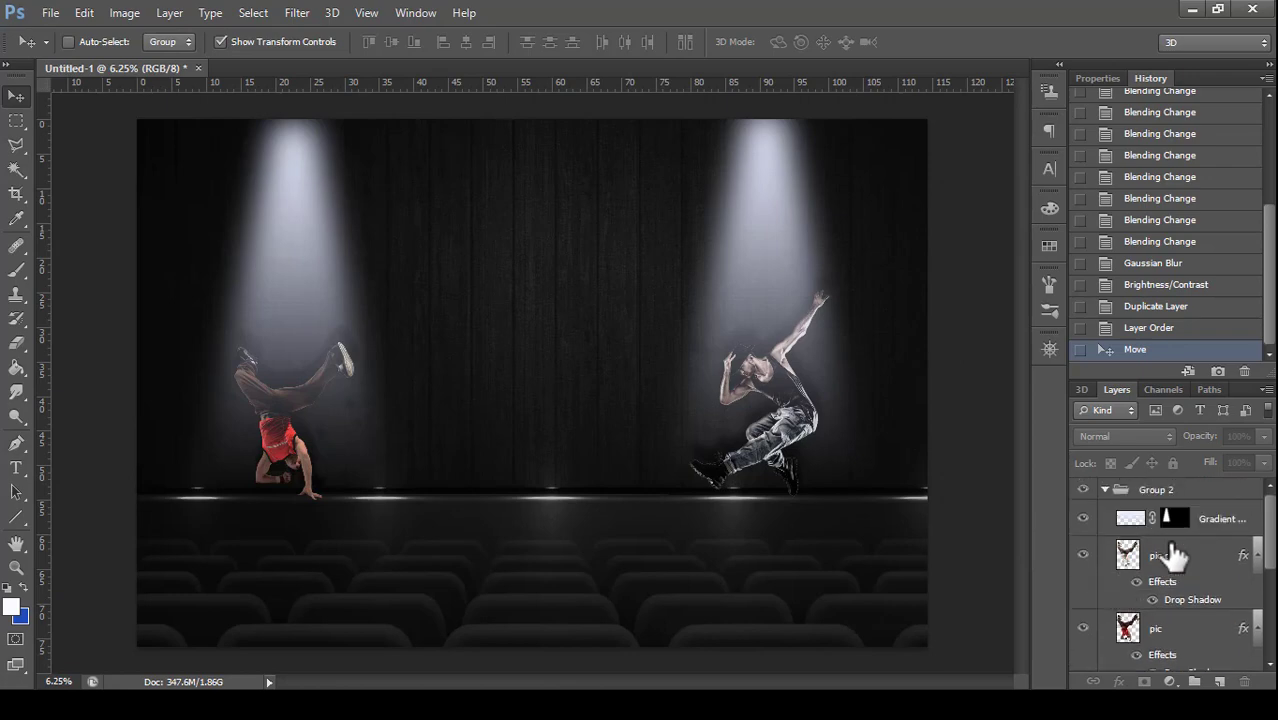
left_click(1210, 530)
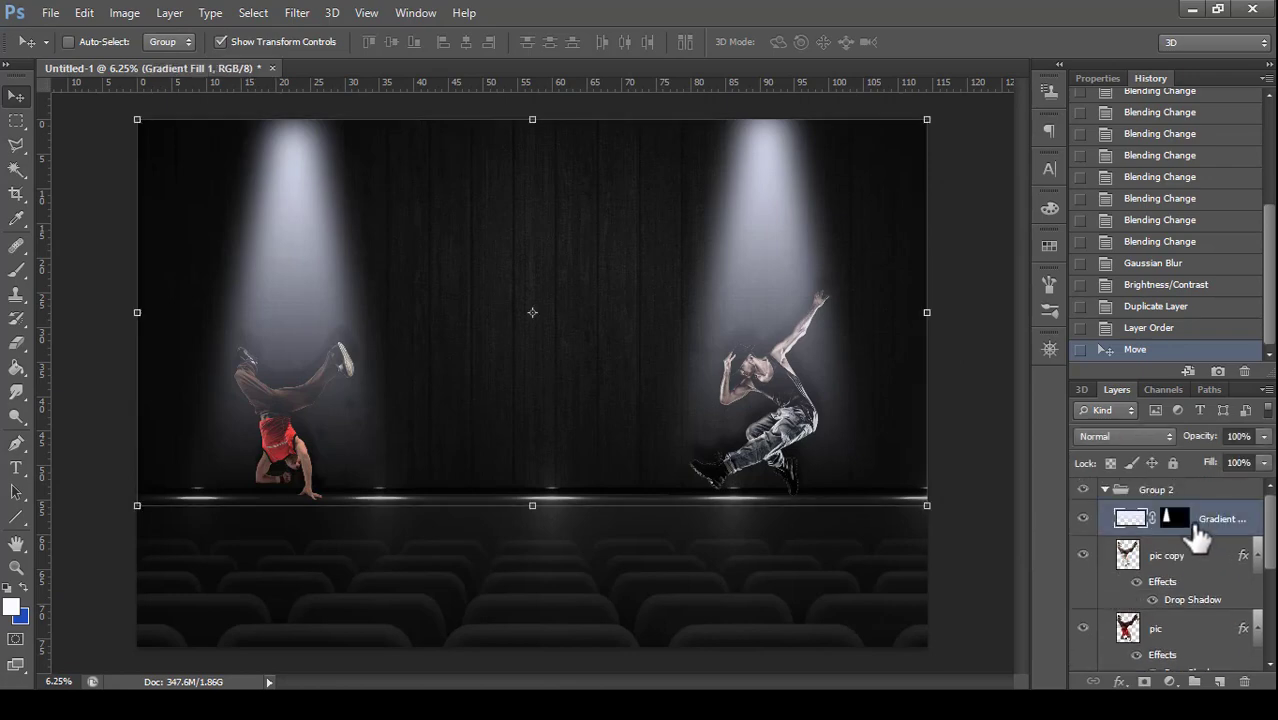
left_click(124, 12)
mouse_move(152, 60)
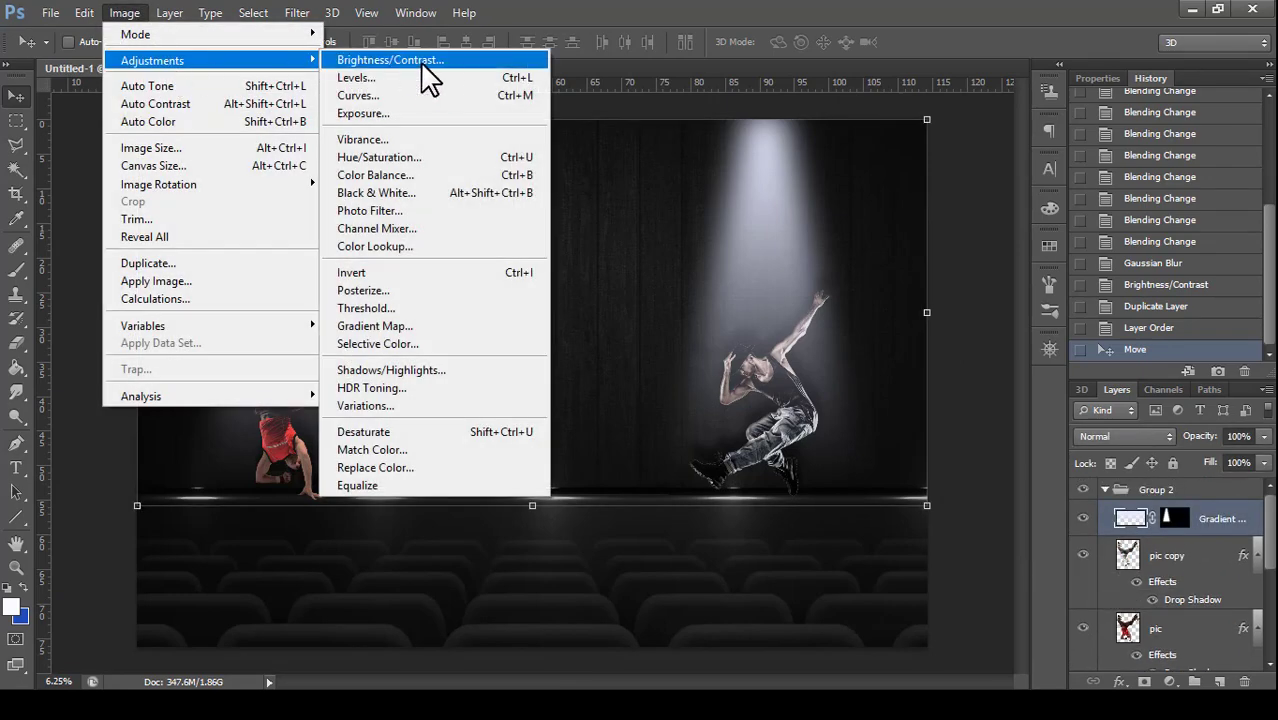
left_click(426, 77)
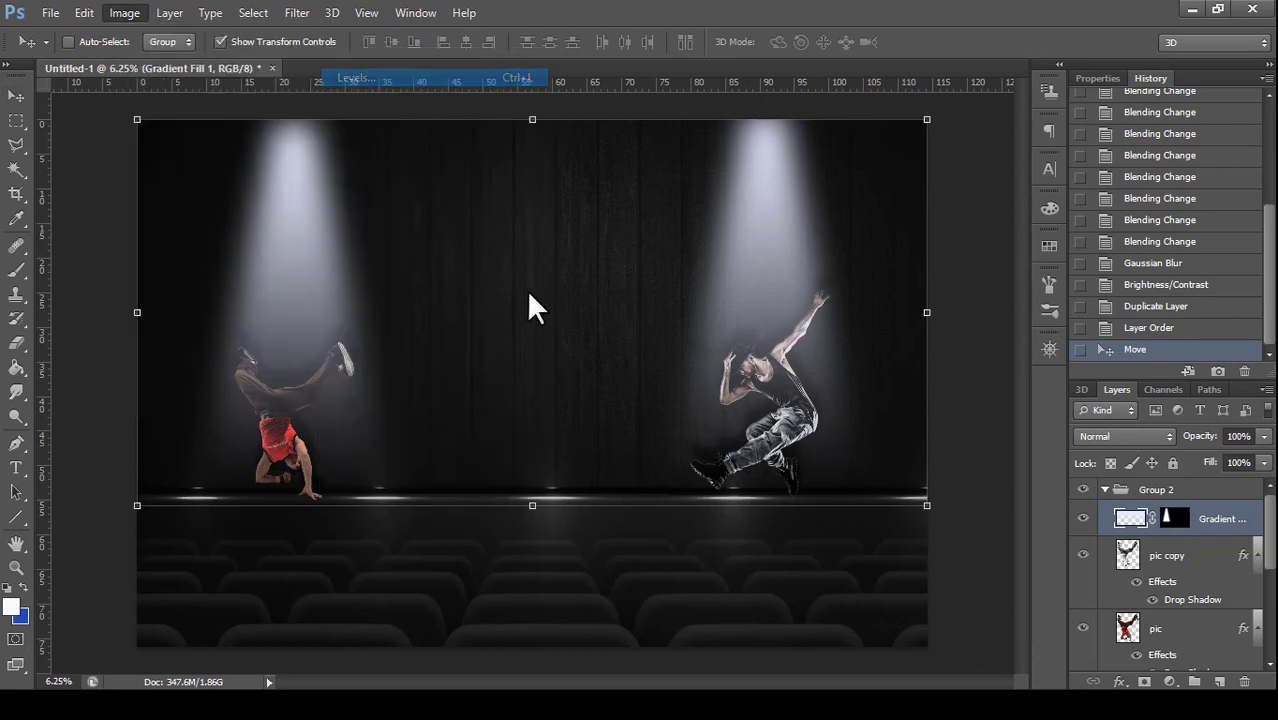
mouse_move(984, 497)
left_mouse_down()
mouse_move(1062, 498)
mouse_move(998, 498)
left_mouse_up()
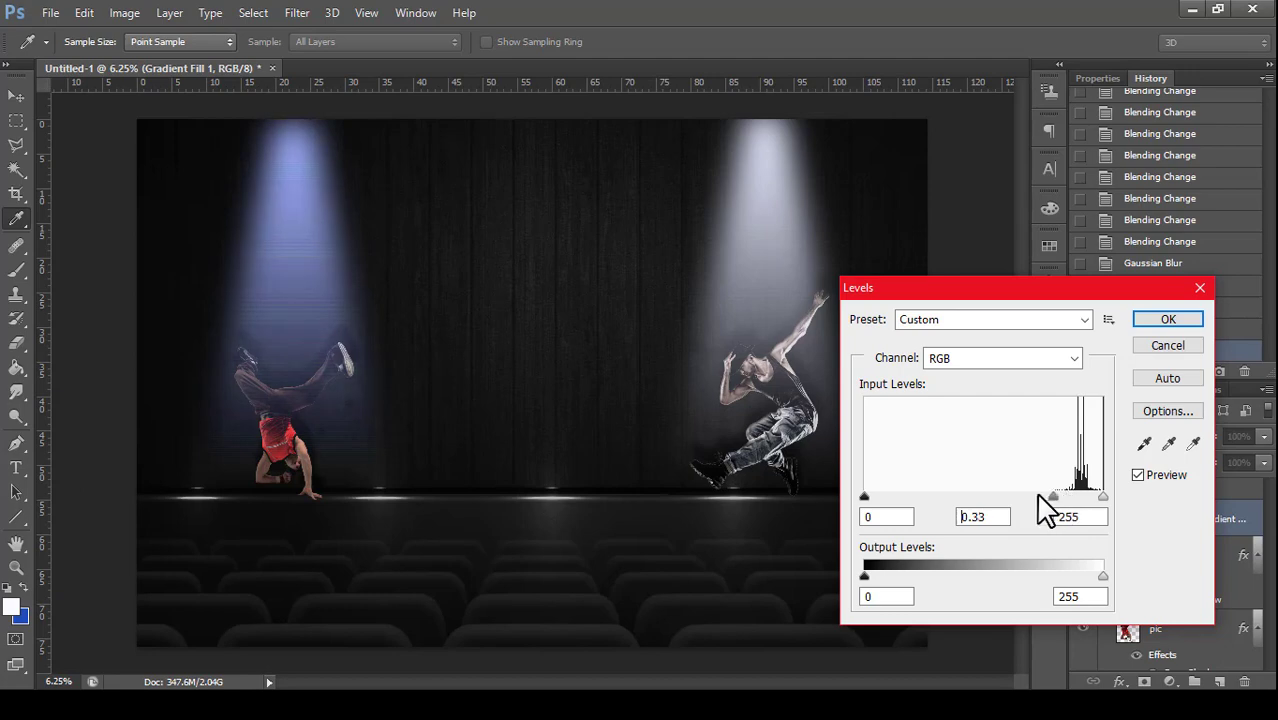
left_click_drag(1102, 497, 1067, 496)
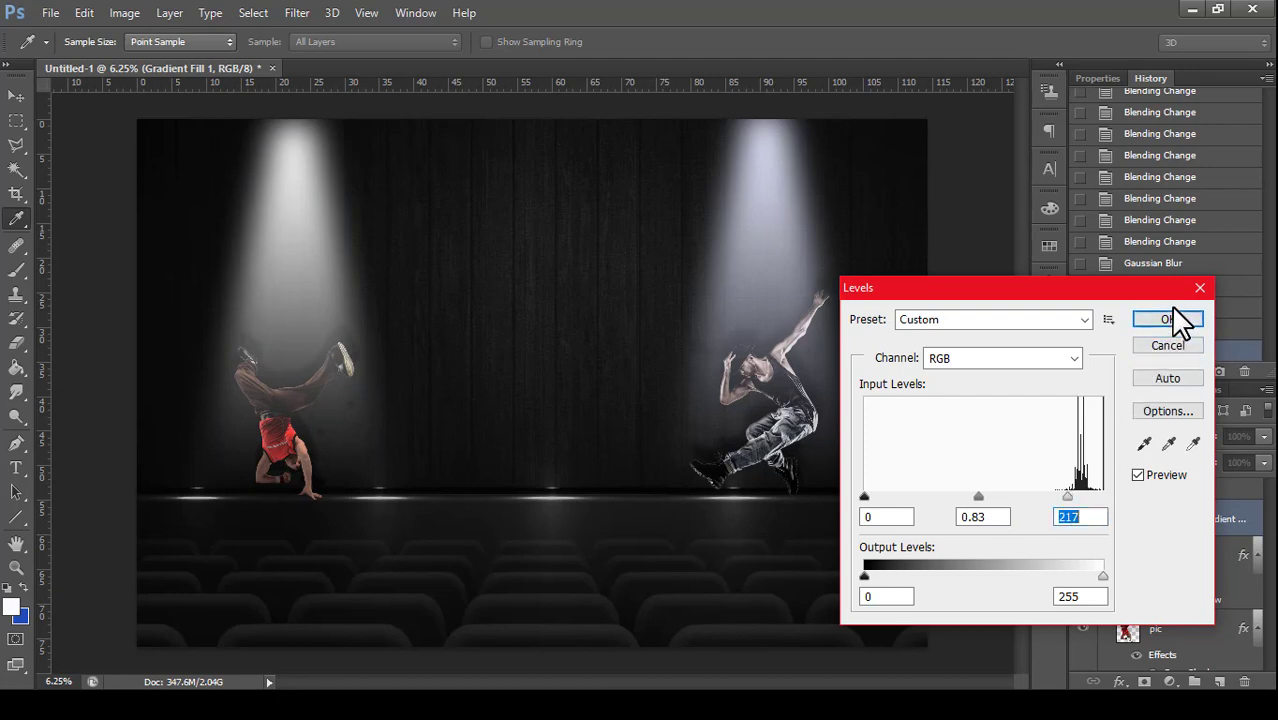
left_click_drag(865, 497, 893, 504)
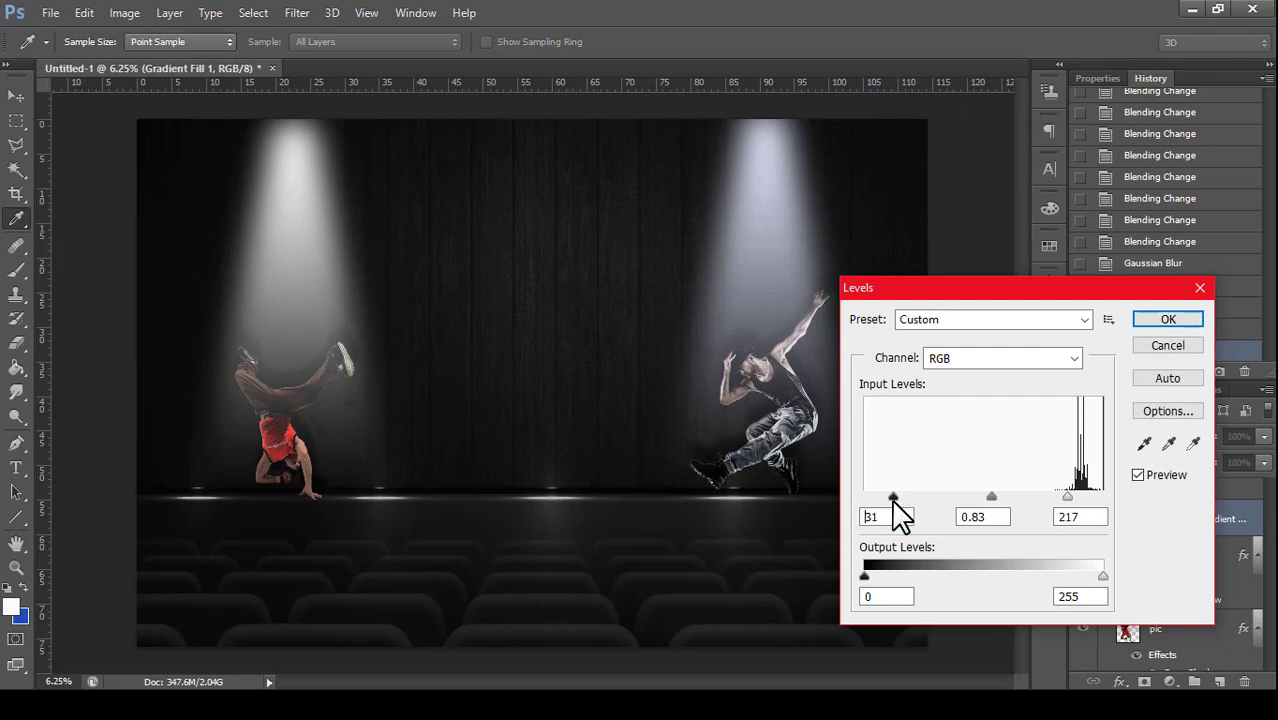
left_click(1162, 320)
- Create a Dry Brush text box above the stage and type the DANCE BATTLE title
scroll(1170, 560, "down", 4)
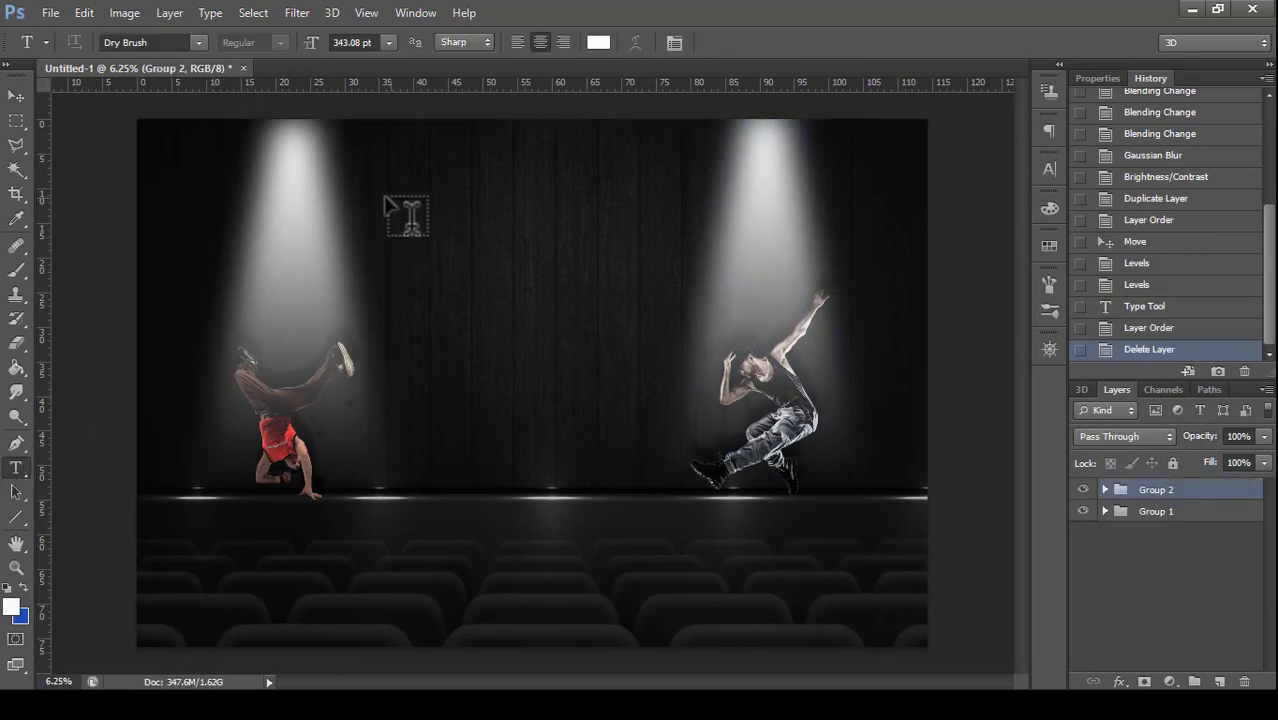
mouse_move(395, 172)
left_mouse_down()
mouse_move(690, 250)
mouse_move(847, 254)
left_mouse_up()
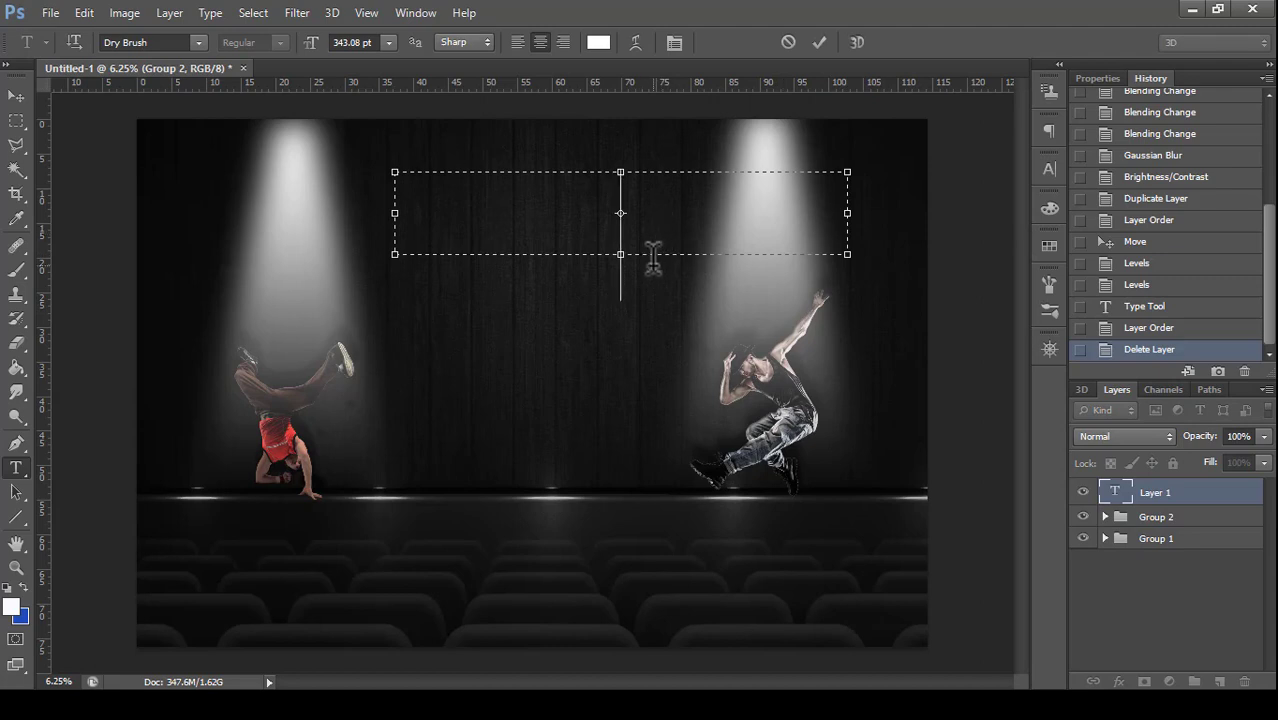
type("DA")
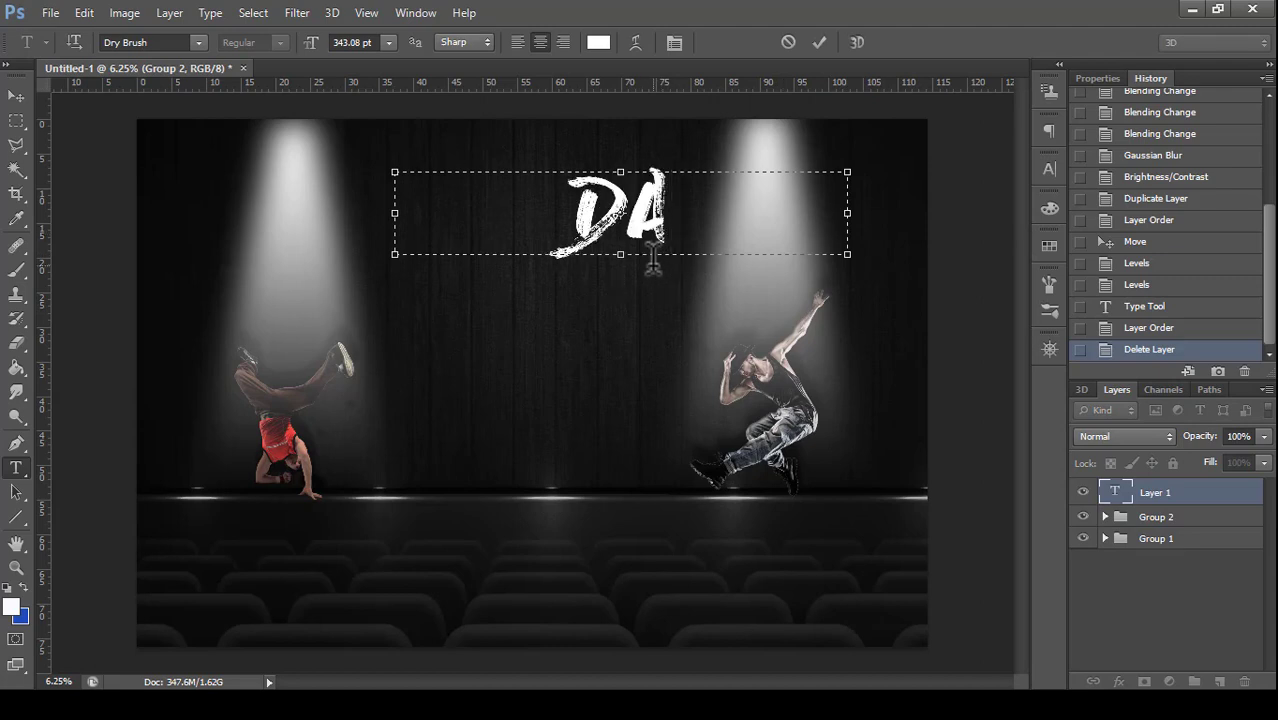
type("NCE")
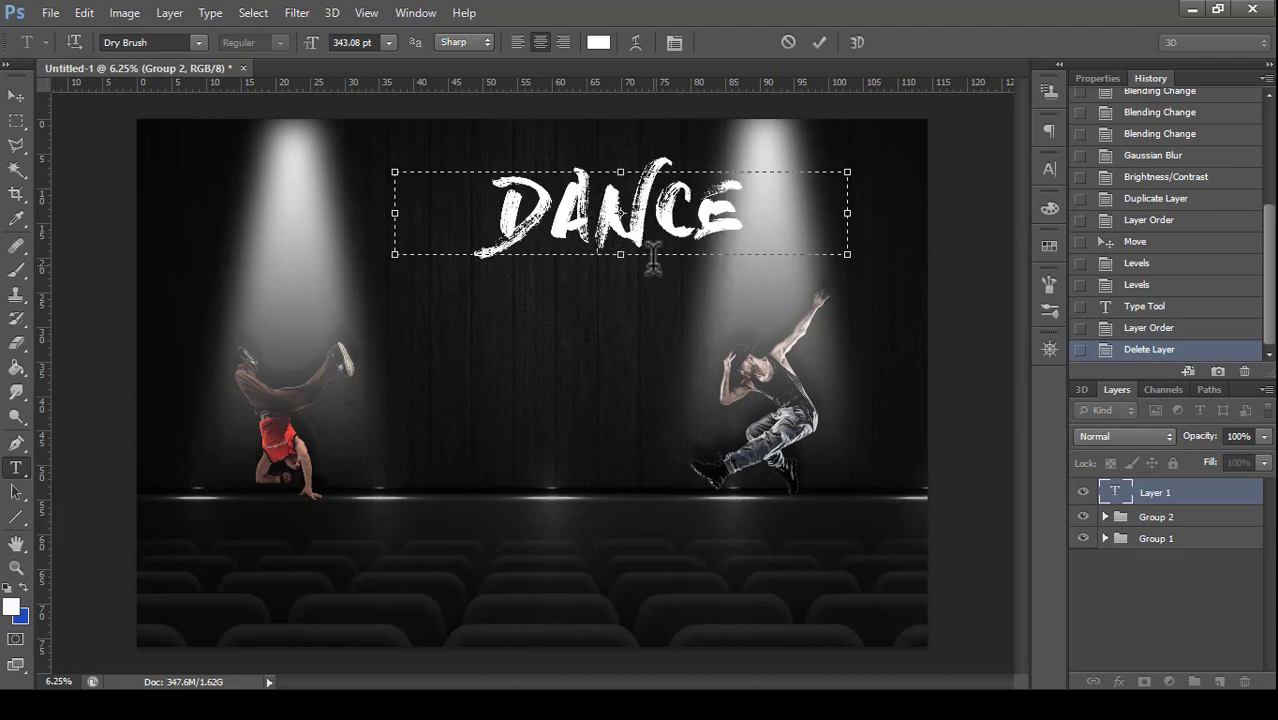
type(" BATT")
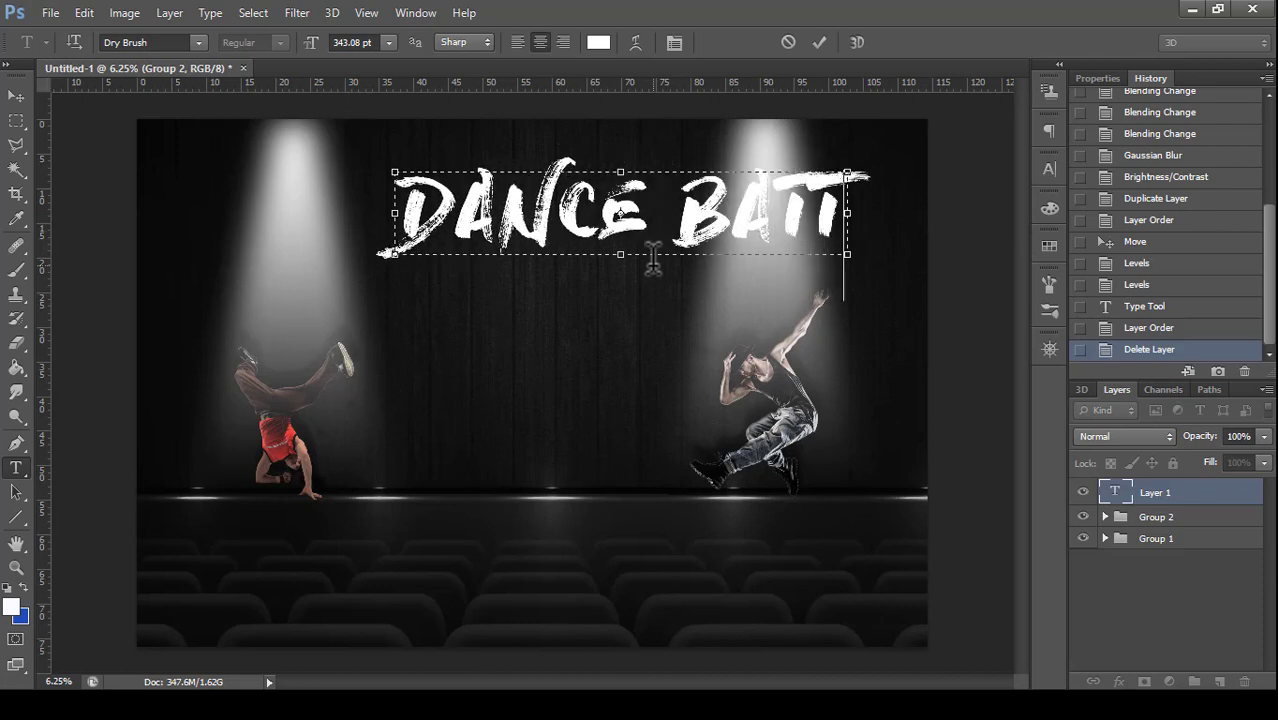
key("BackSpace")
key("BackSpace")
key("BackSpace")
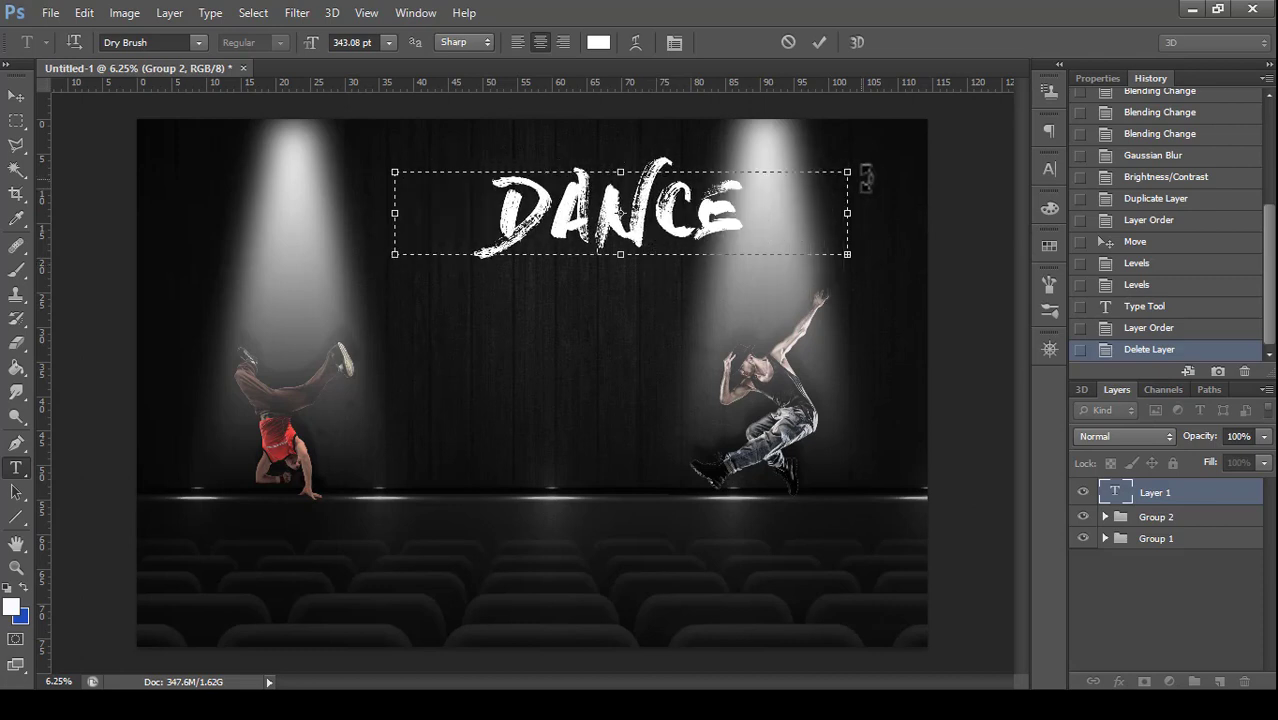
- Widen the title box so DANCE BATTLE fits on one line and shift it left
left_click_drag(852, 208, 928, 206)
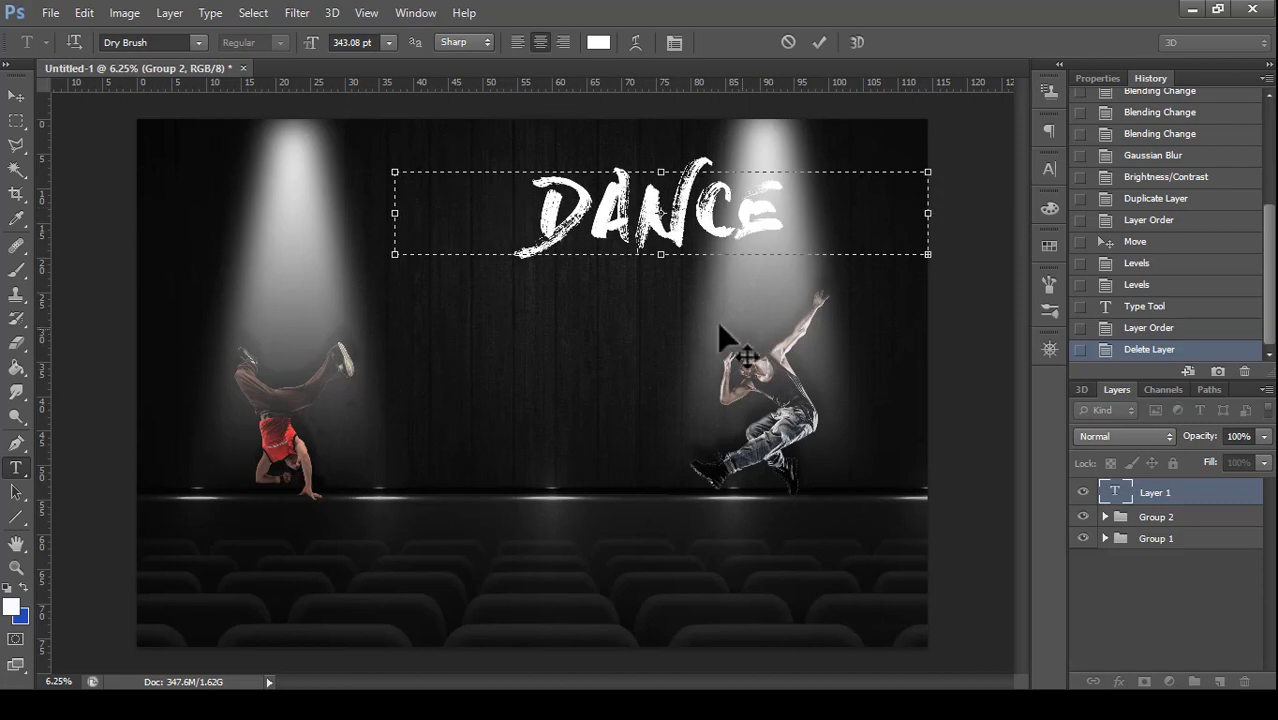
mouse_move(650, 328)
left_mouse_down()
mouse_move(505, 335)
mouse_move(615, 320)
left_mouse_up()
left_click_drag(812, 209, 940, 209)
type("BATTLE")
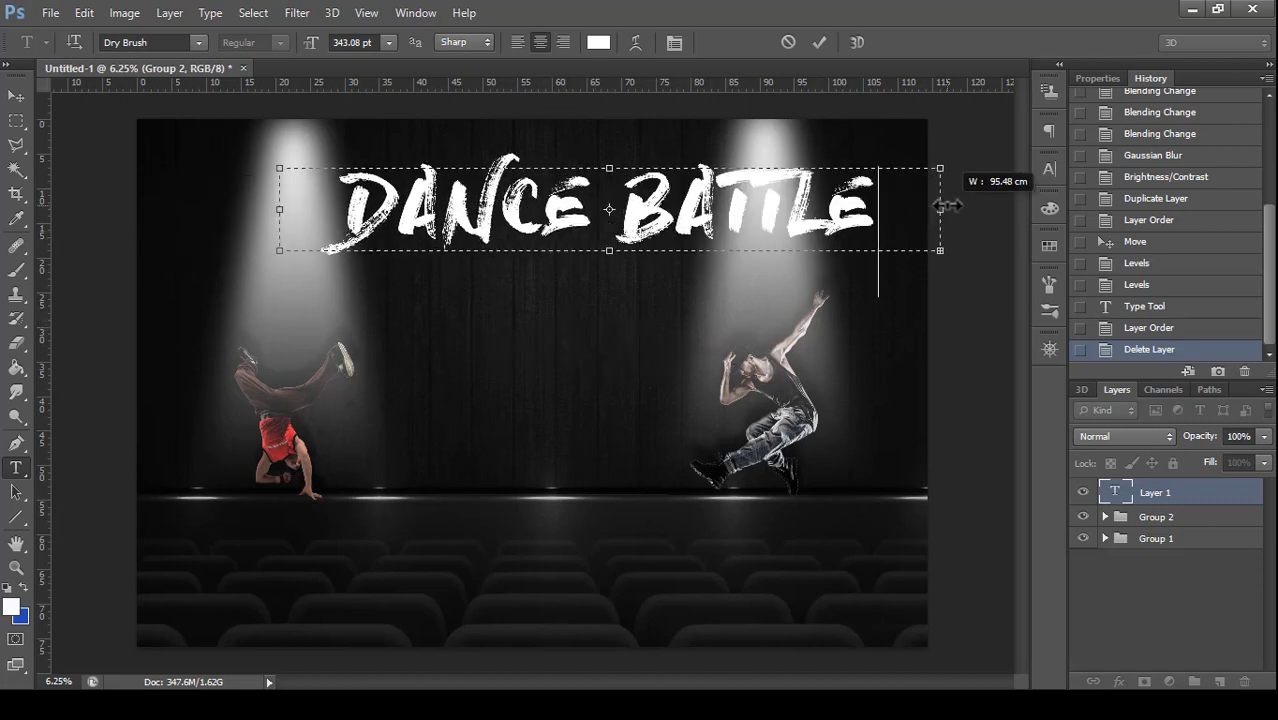
left_click_drag(685, 330, 607, 330)
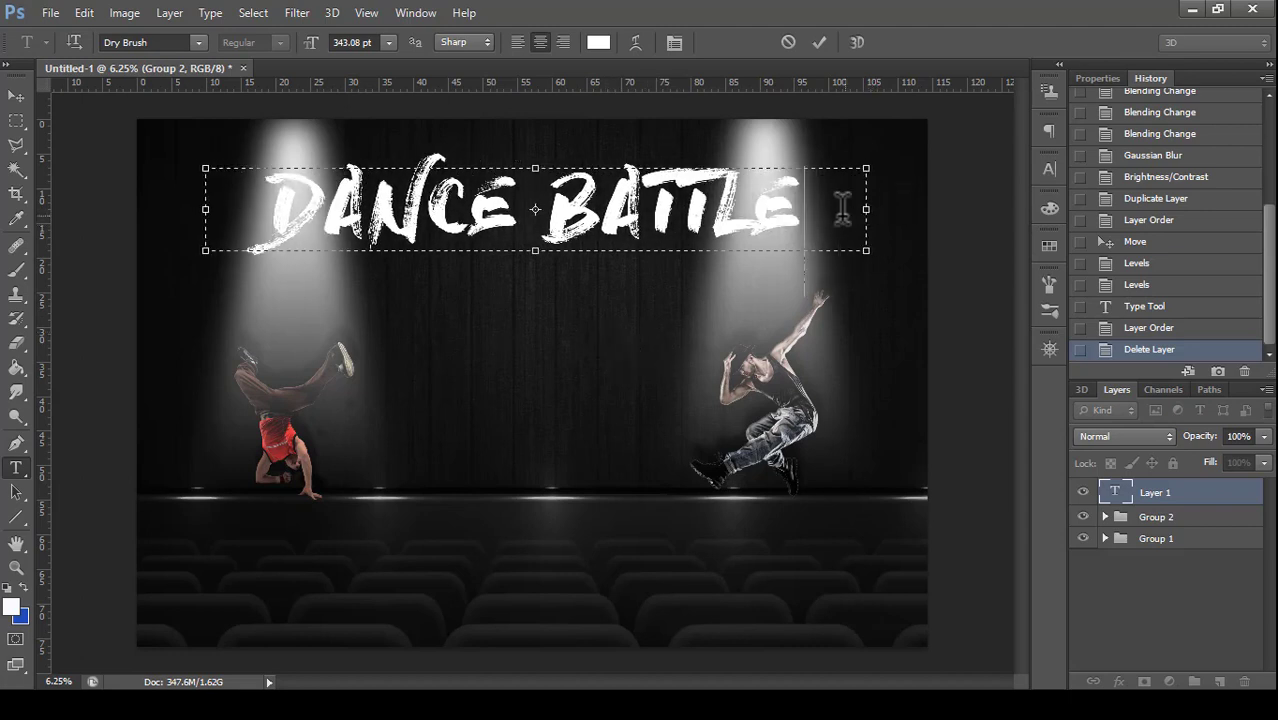
- Resize the DANCE BATTLE title text to 280 pt and commit the edit
key("ctrl+a")
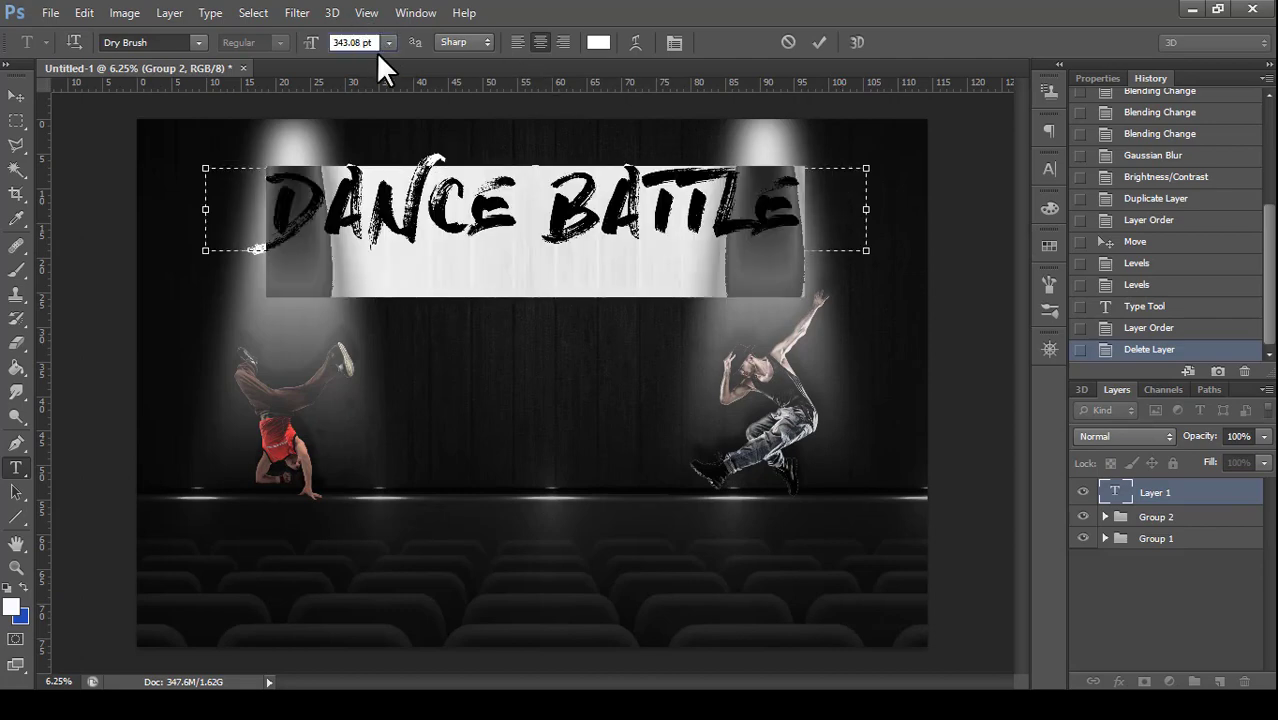
key("BackSpace")
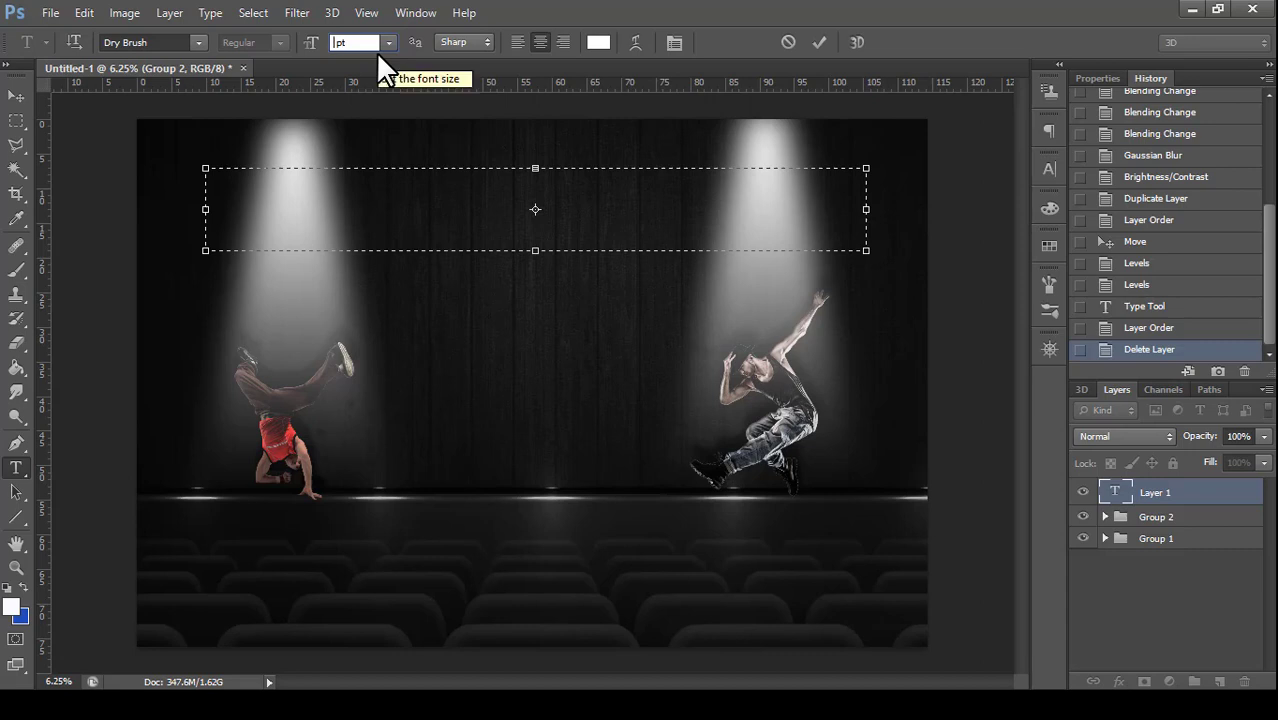
type("300")
key("Return")
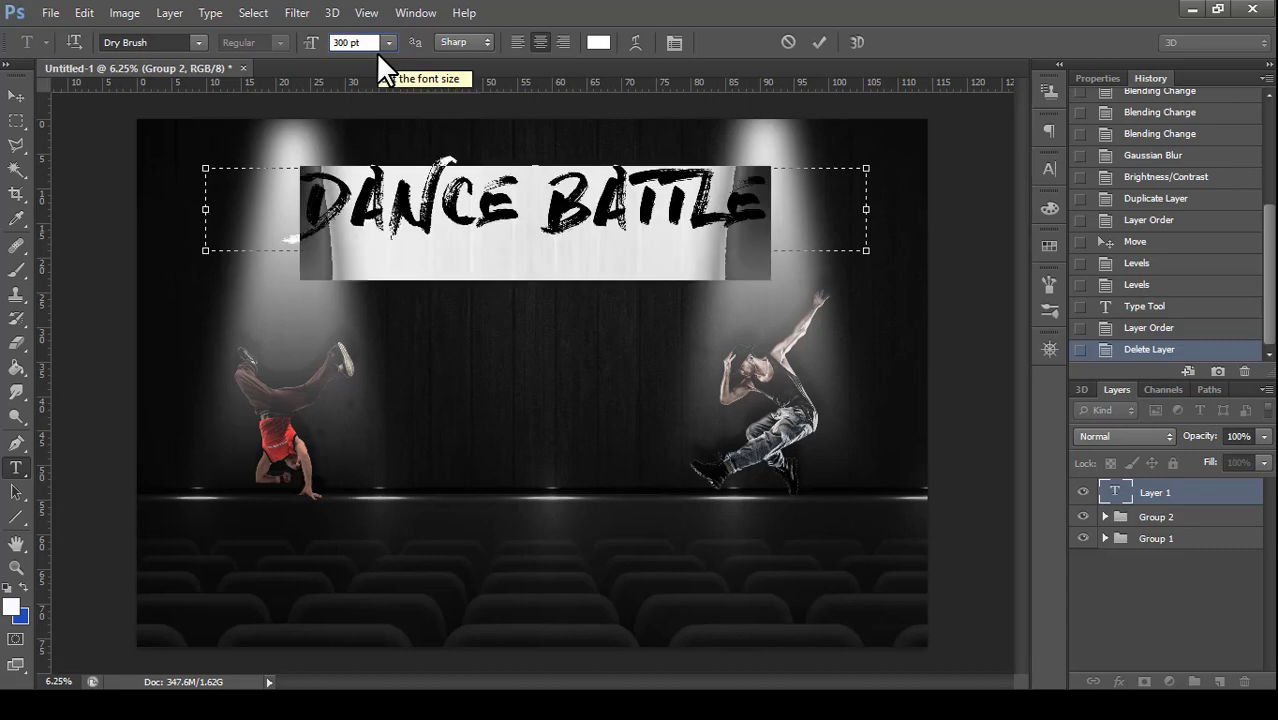
key("BackSpace")
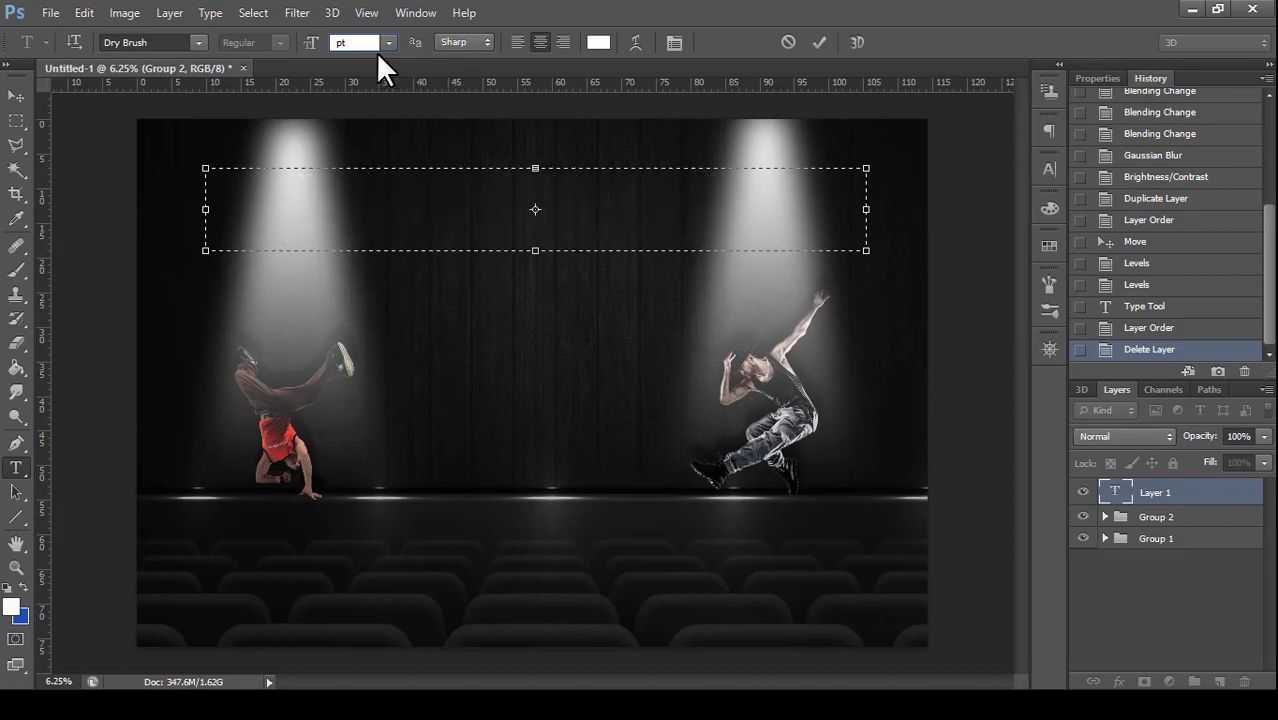
type("2 80")
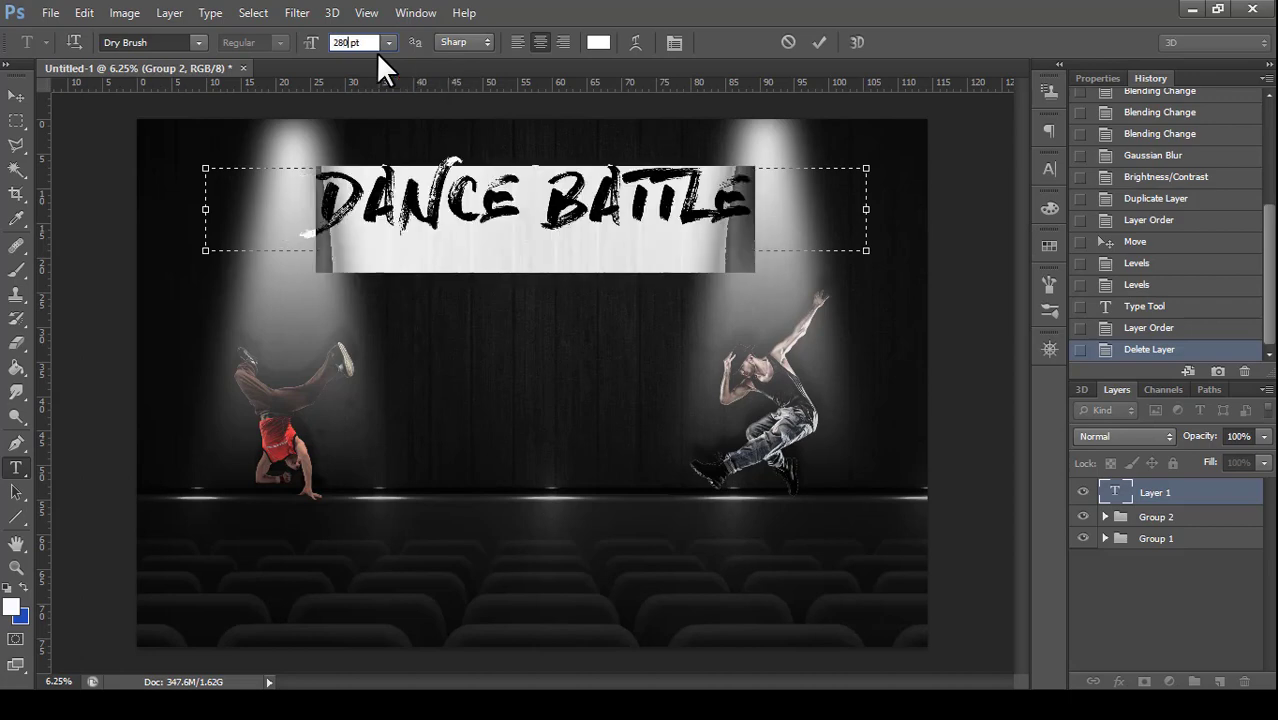
left_click(819, 42)
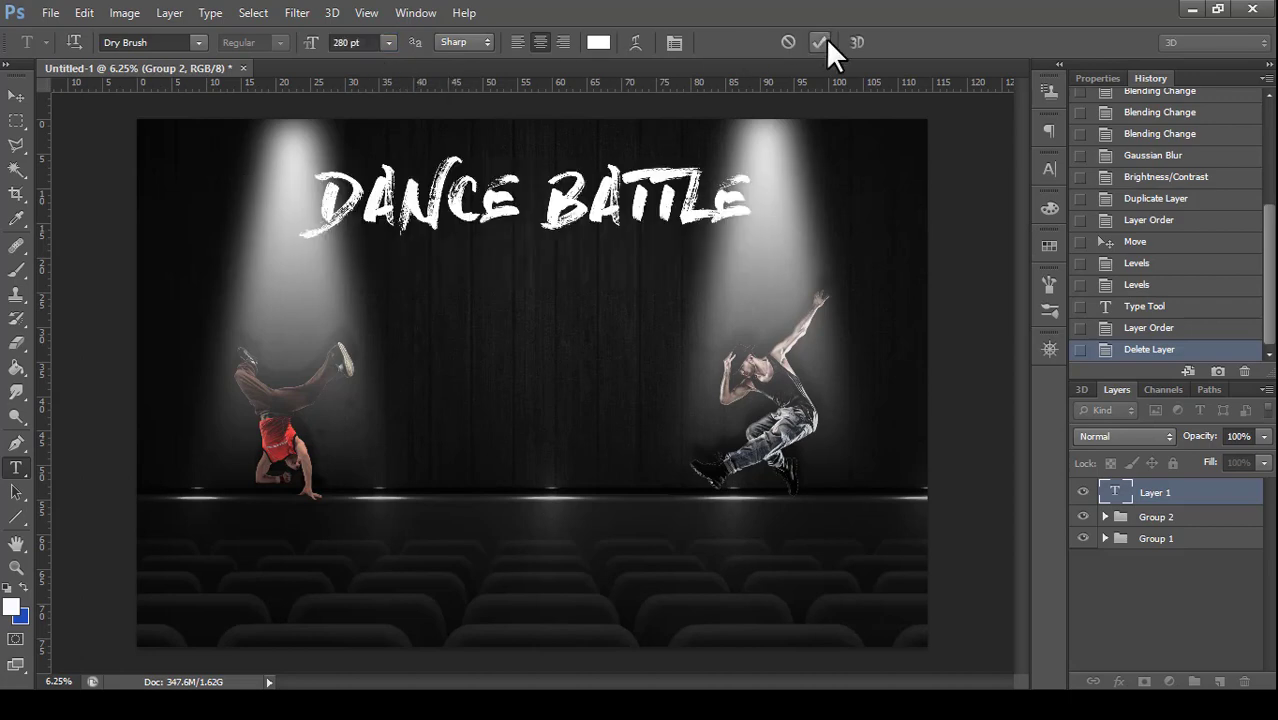
left_click(591, 195)
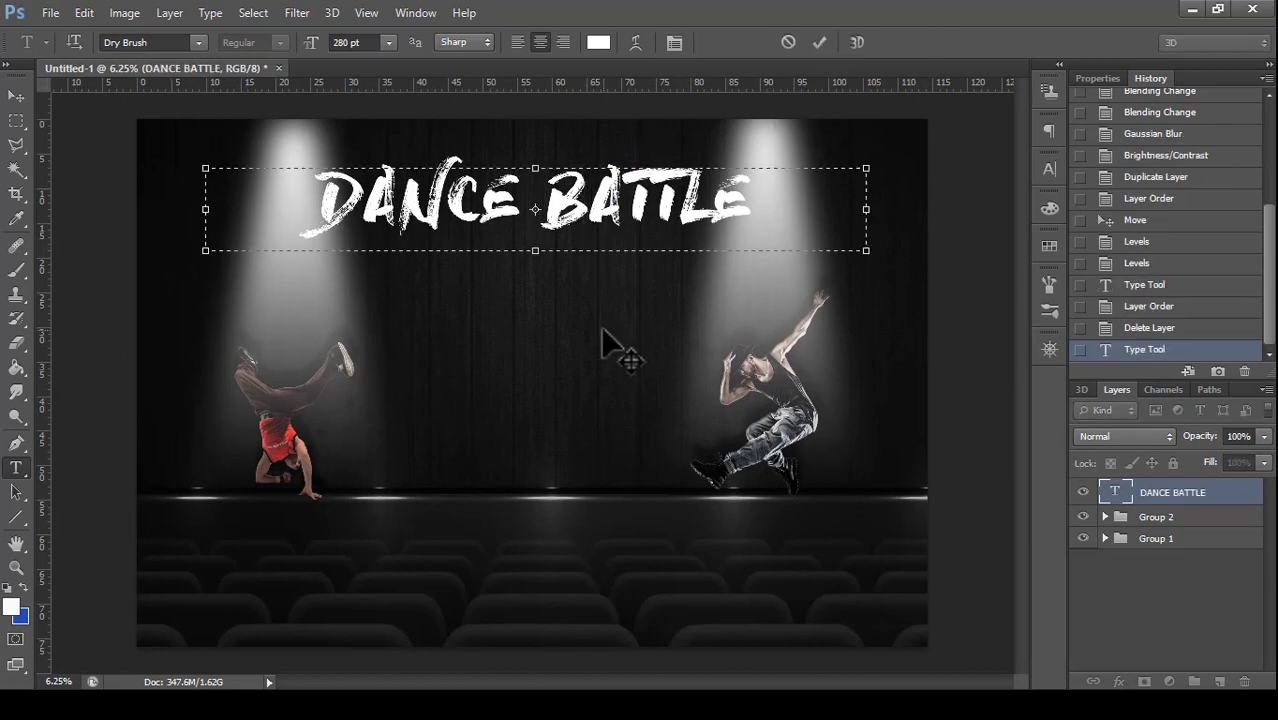
left_click(819, 45)
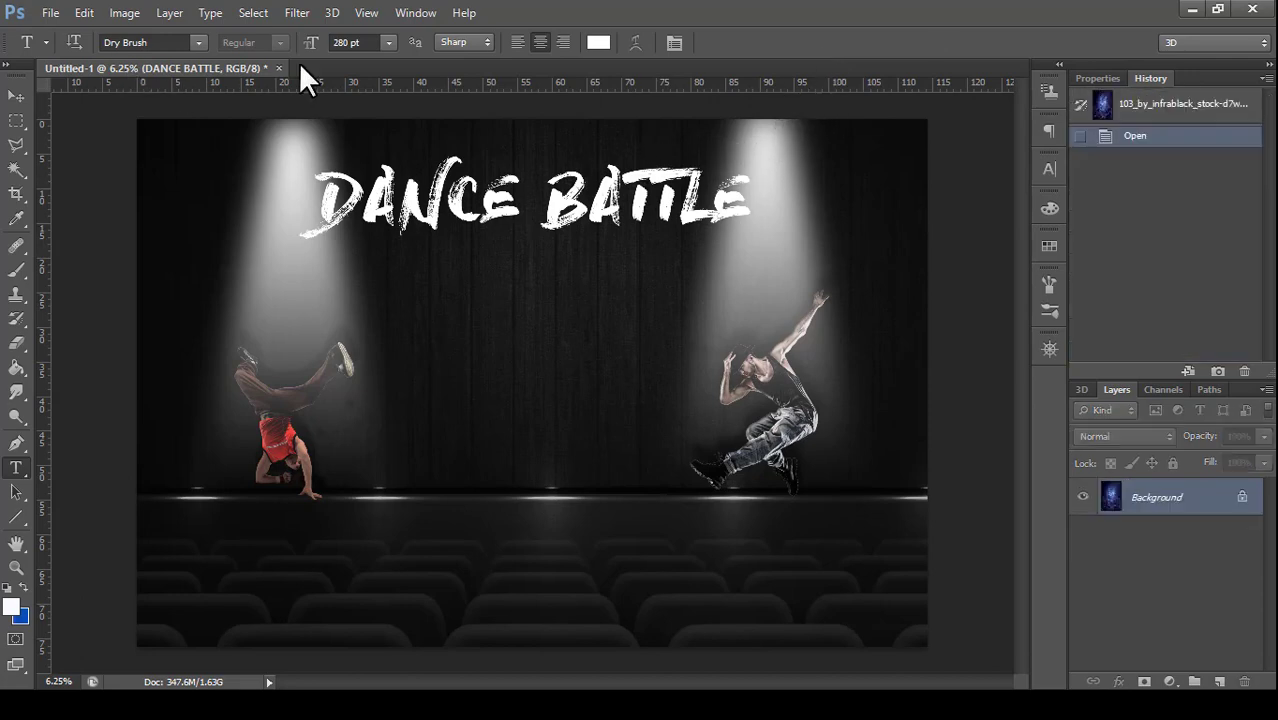
- Place the 103_by_infrablack_stock nebula image into the poster
left_click(50, 12)
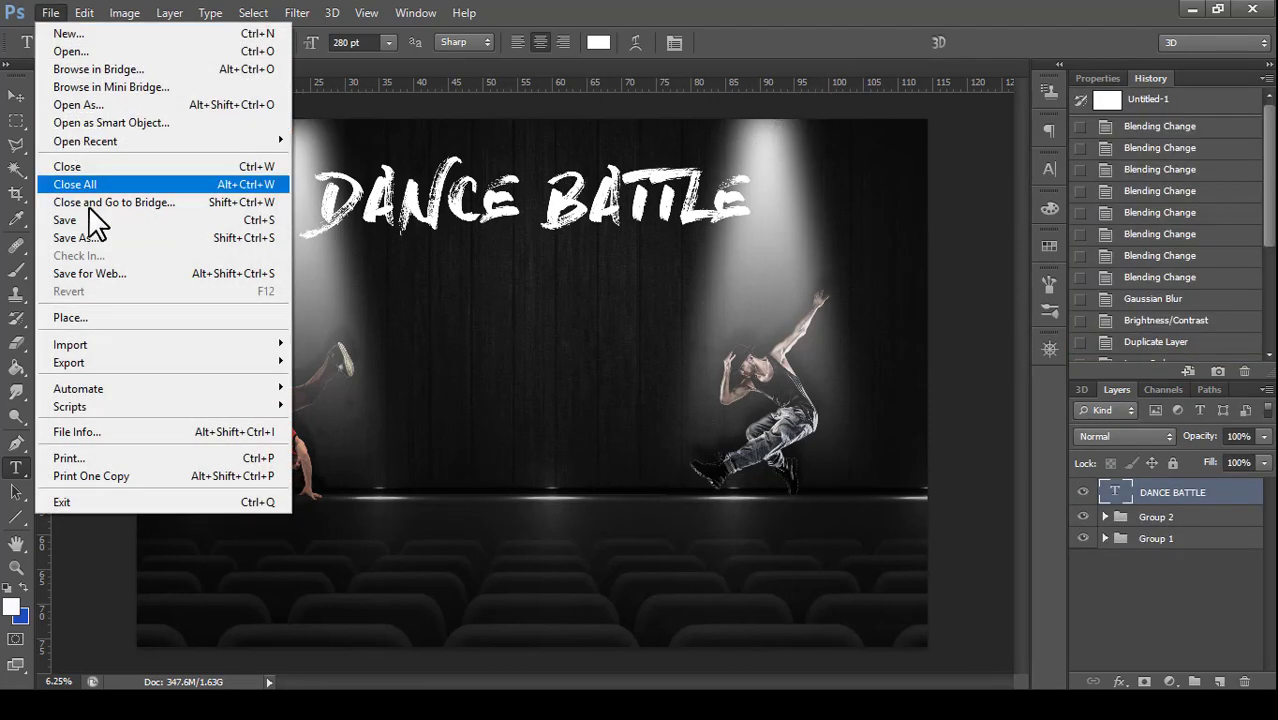
left_click(90, 318)
left_click(620, 245)
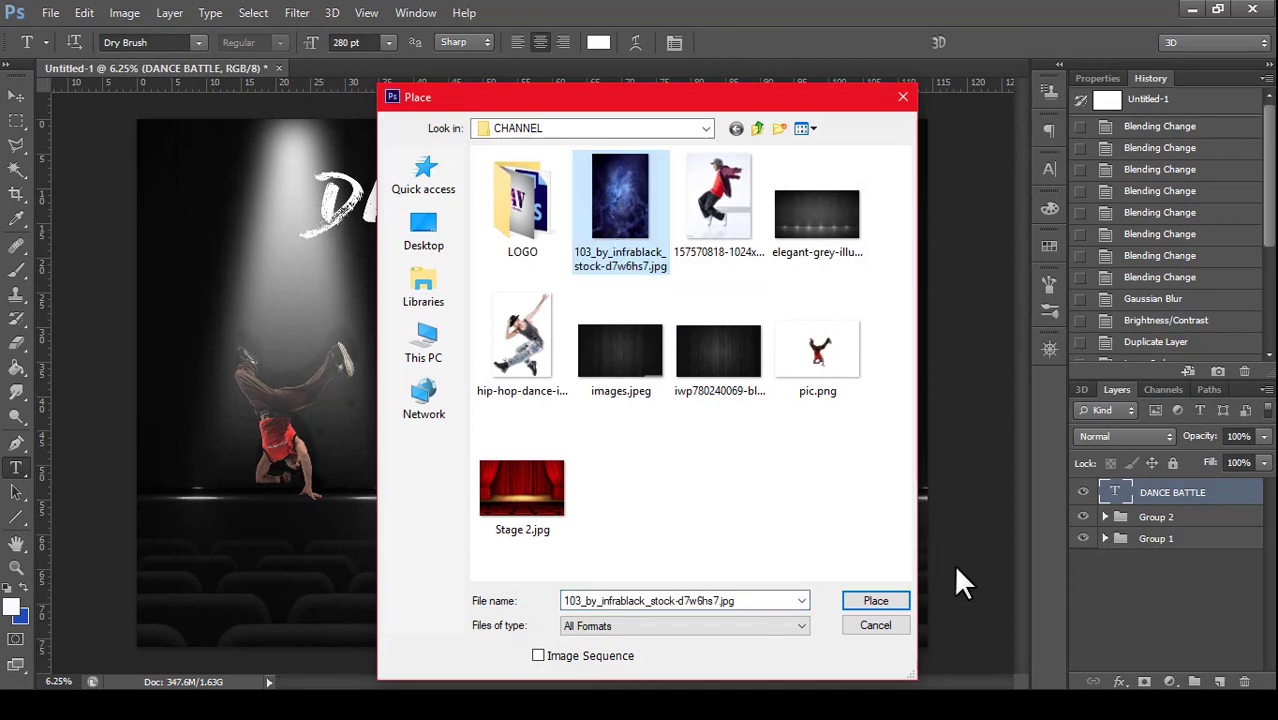
left_click(899, 600)
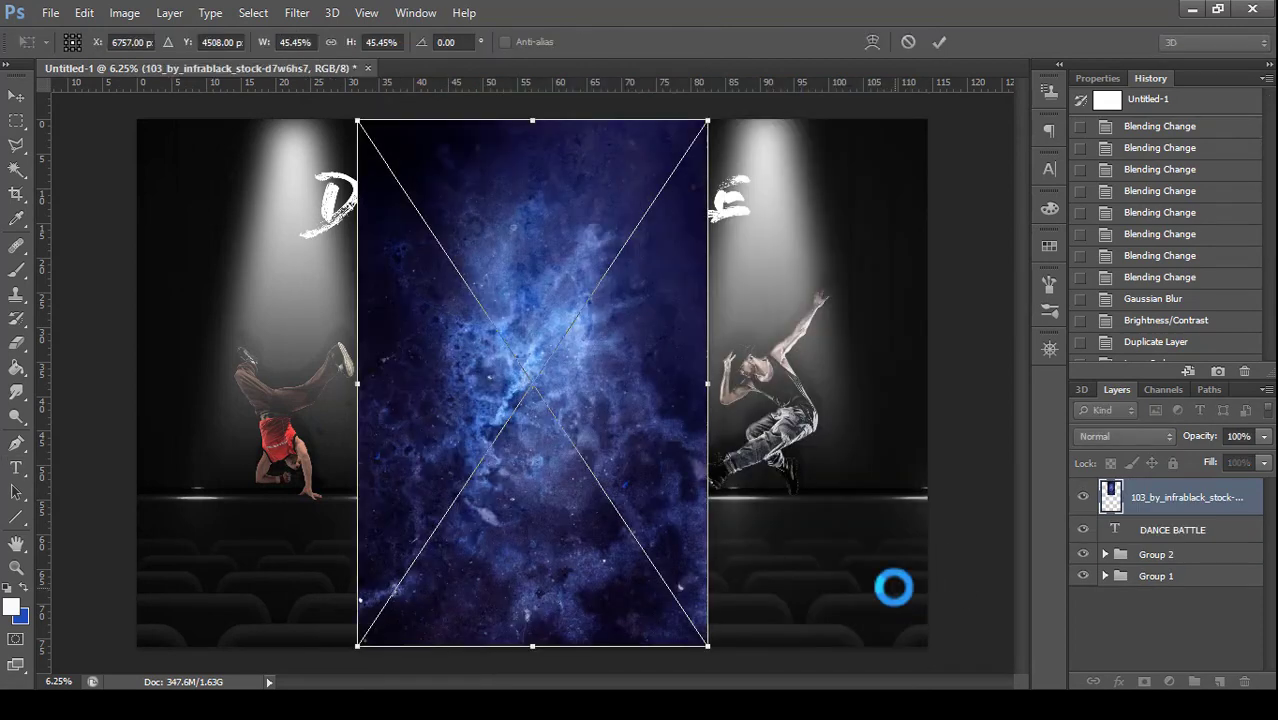
- Move and scale the nebula image into a wide, short band over the title
left_click_drag(642, 338, 547, 206)
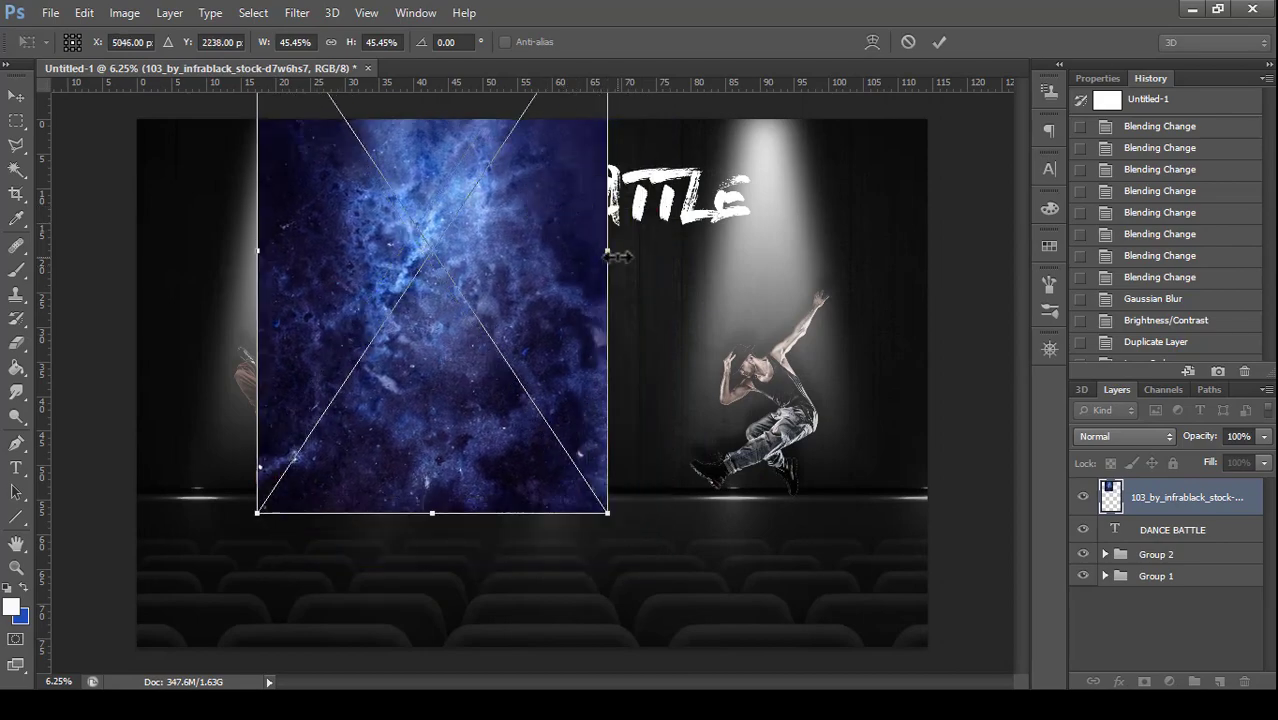
left_click_drag(612, 253, 802, 251)
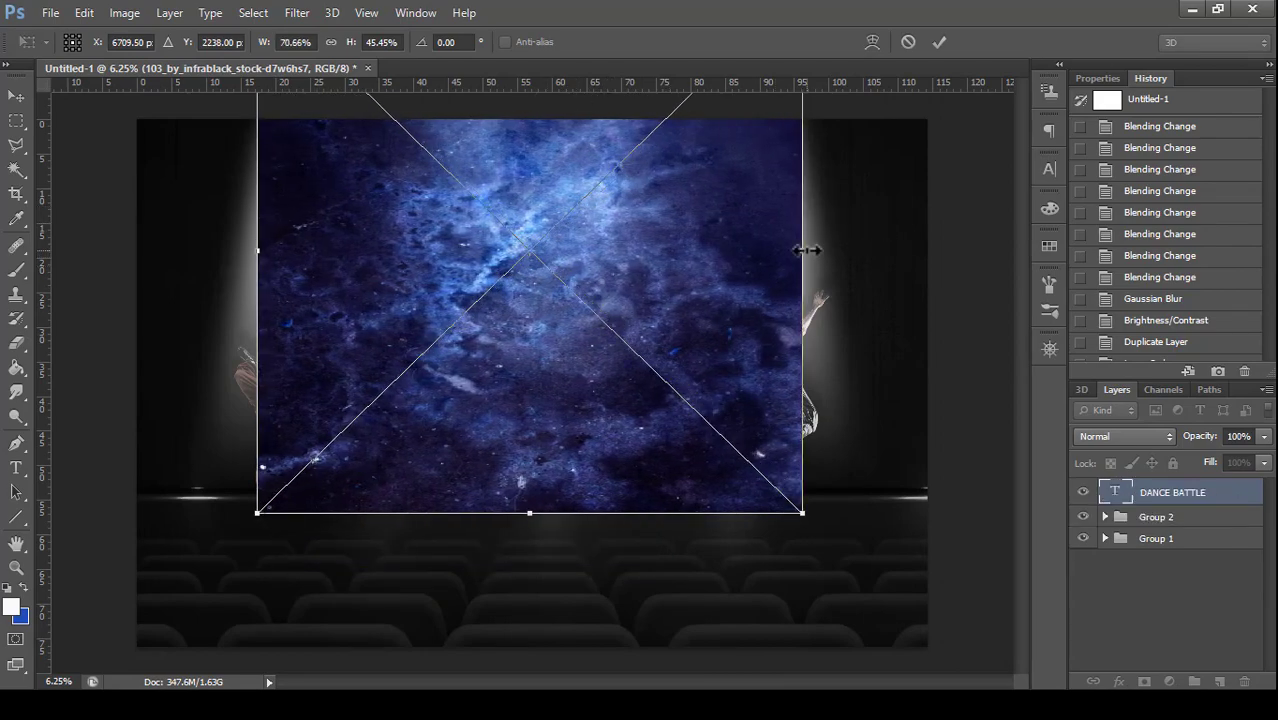
mouse_move(539, 508)
left_mouse_down()
mouse_move(580, 244)
mouse_move(592, 352)
left_mouse_up()
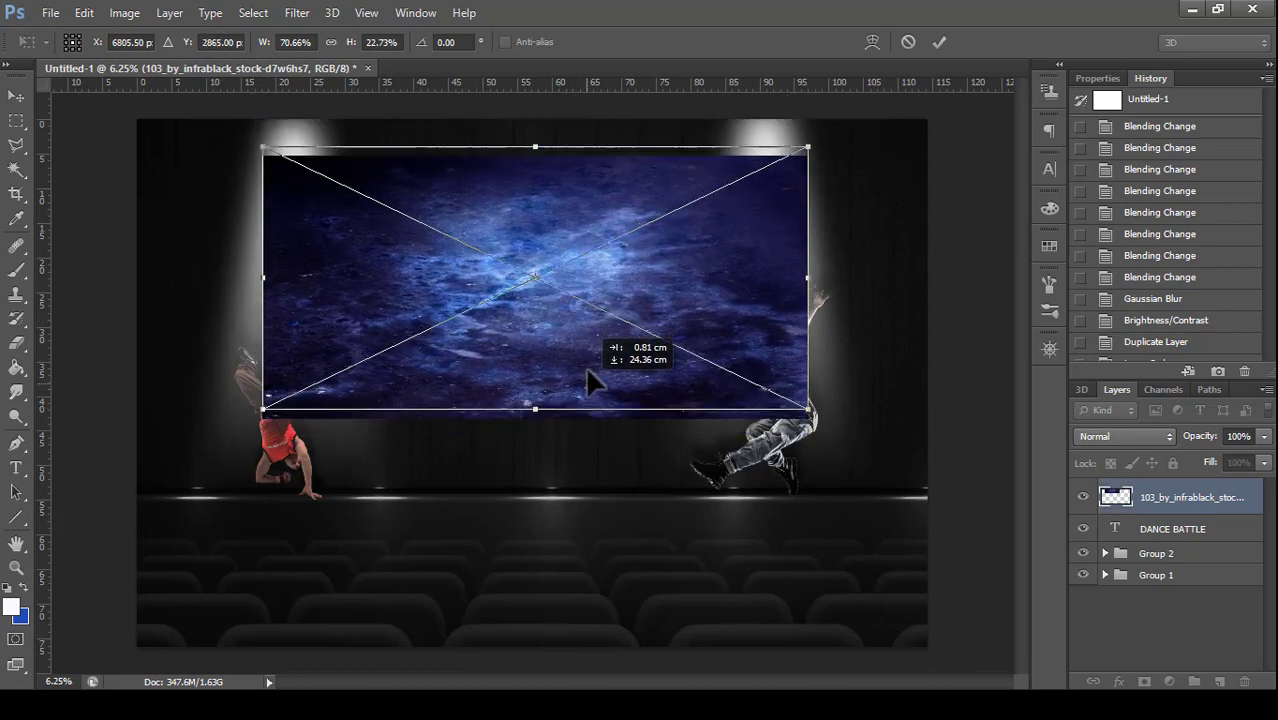
left_click_drag(547, 381, 548, 290)
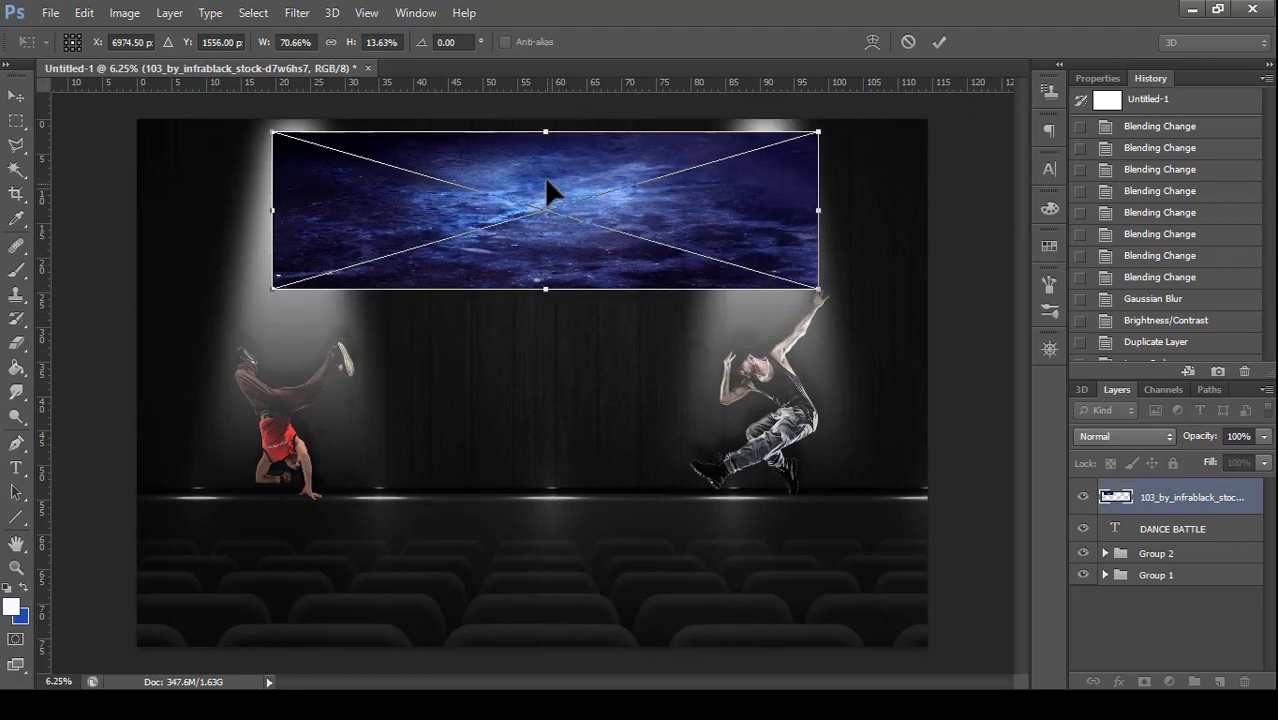
left_click_drag(547, 130, 549, 146)
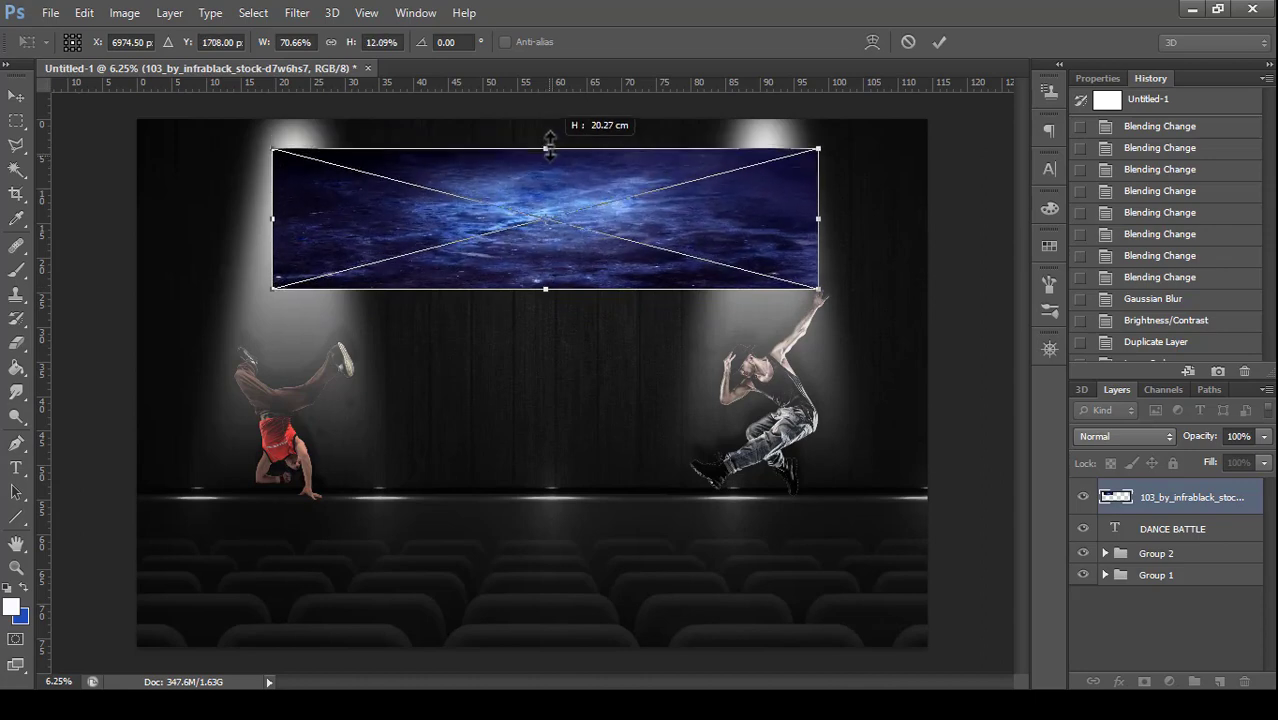
- Commit the nebula transform, clip it to the DANCE BATTLE text, and rasterize it
left_click(939, 42)
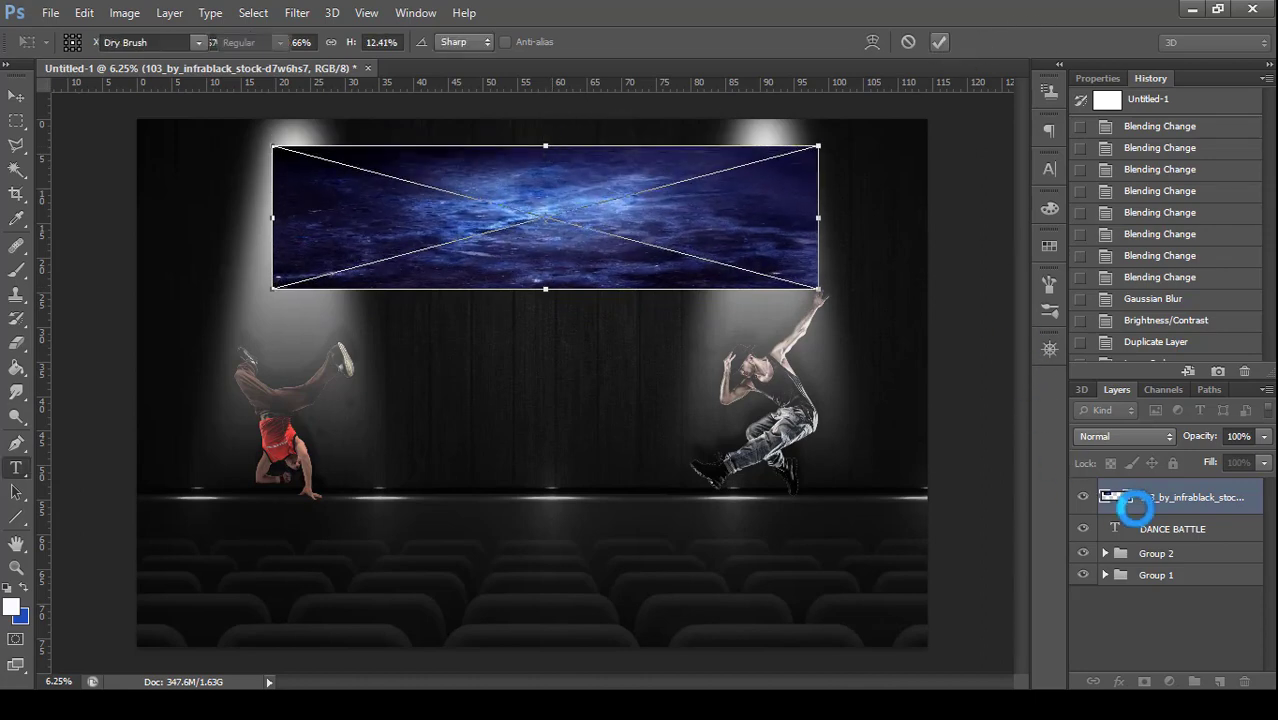
right_click(1175, 510)
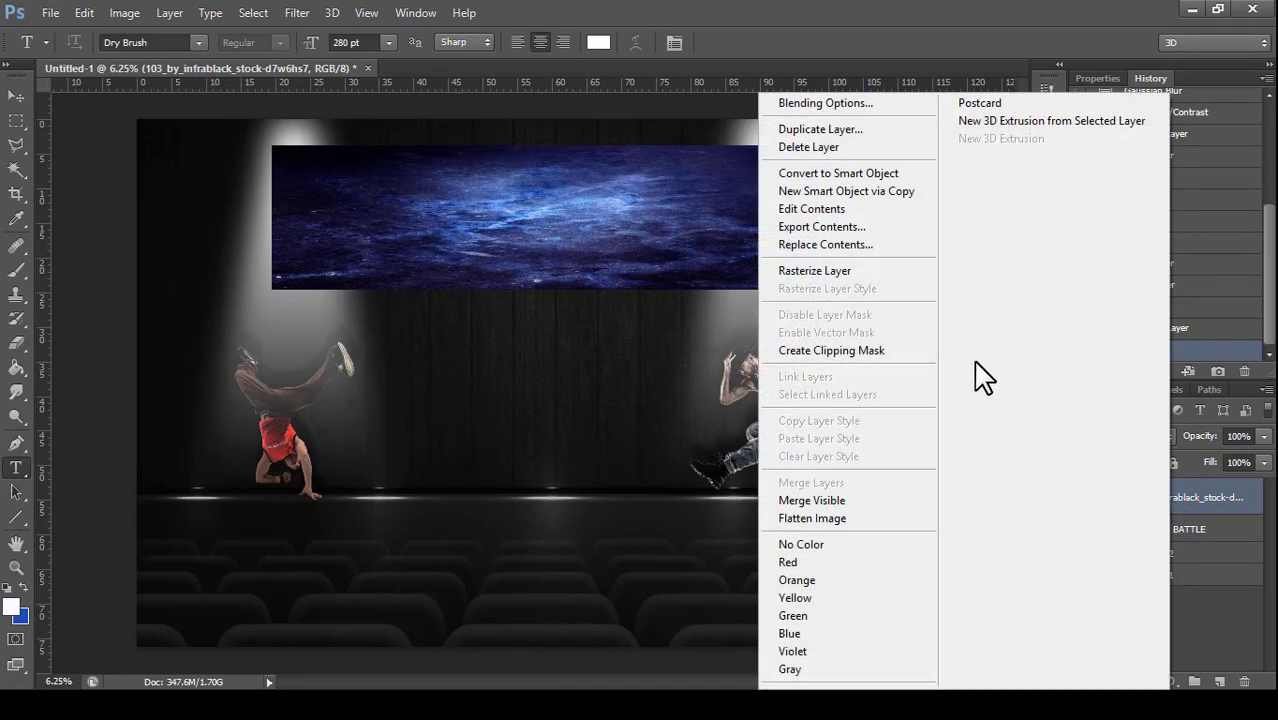
left_click(877, 346)
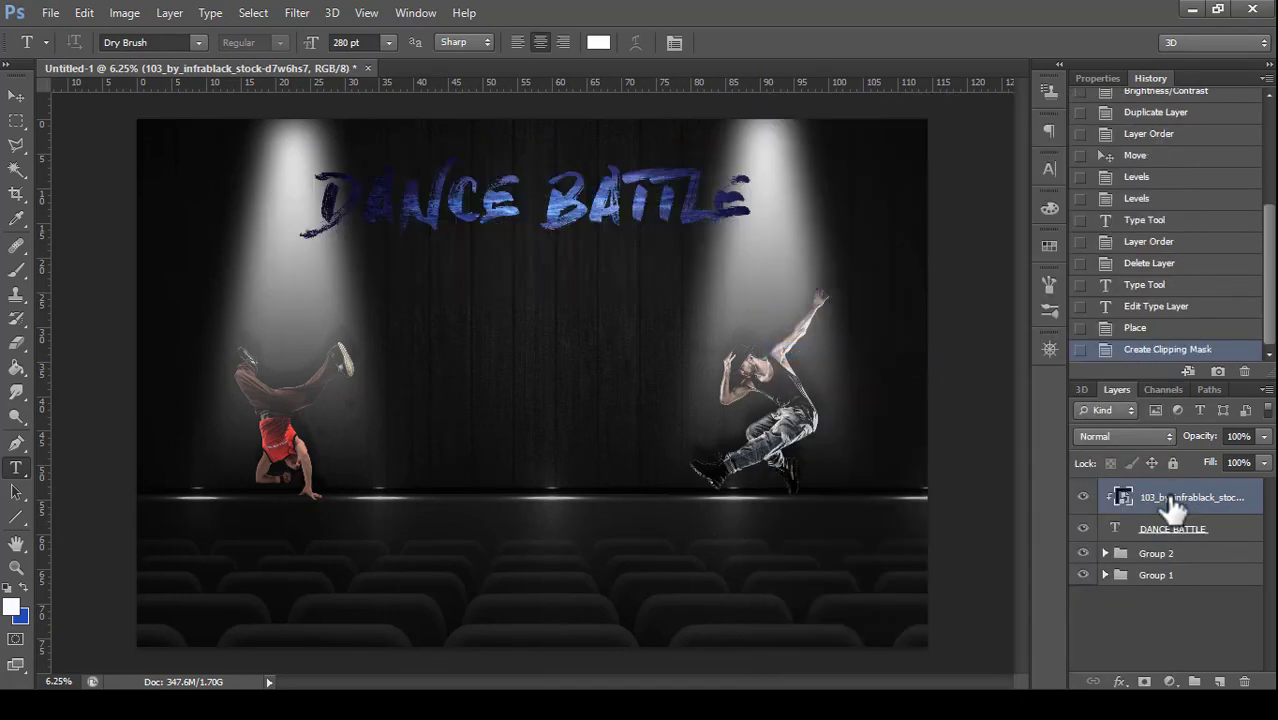
right_click(1170, 500)
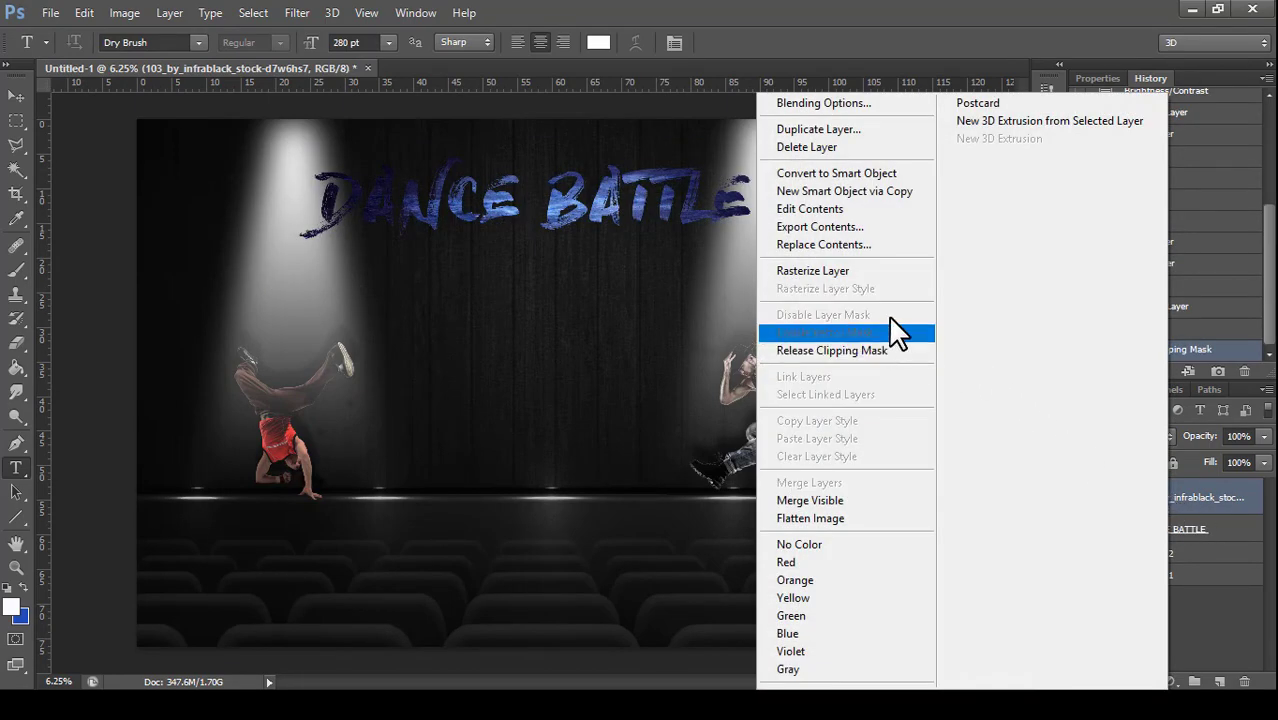
left_click(848, 270)
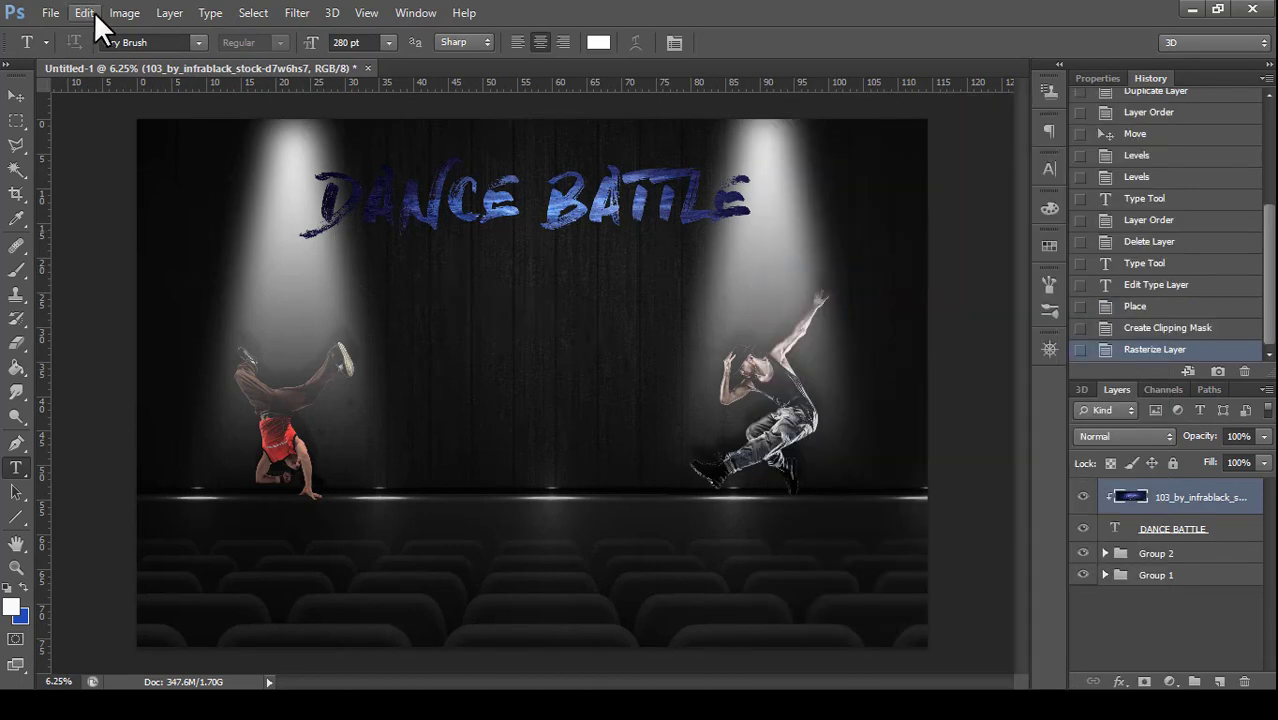
left_click(124, 12)
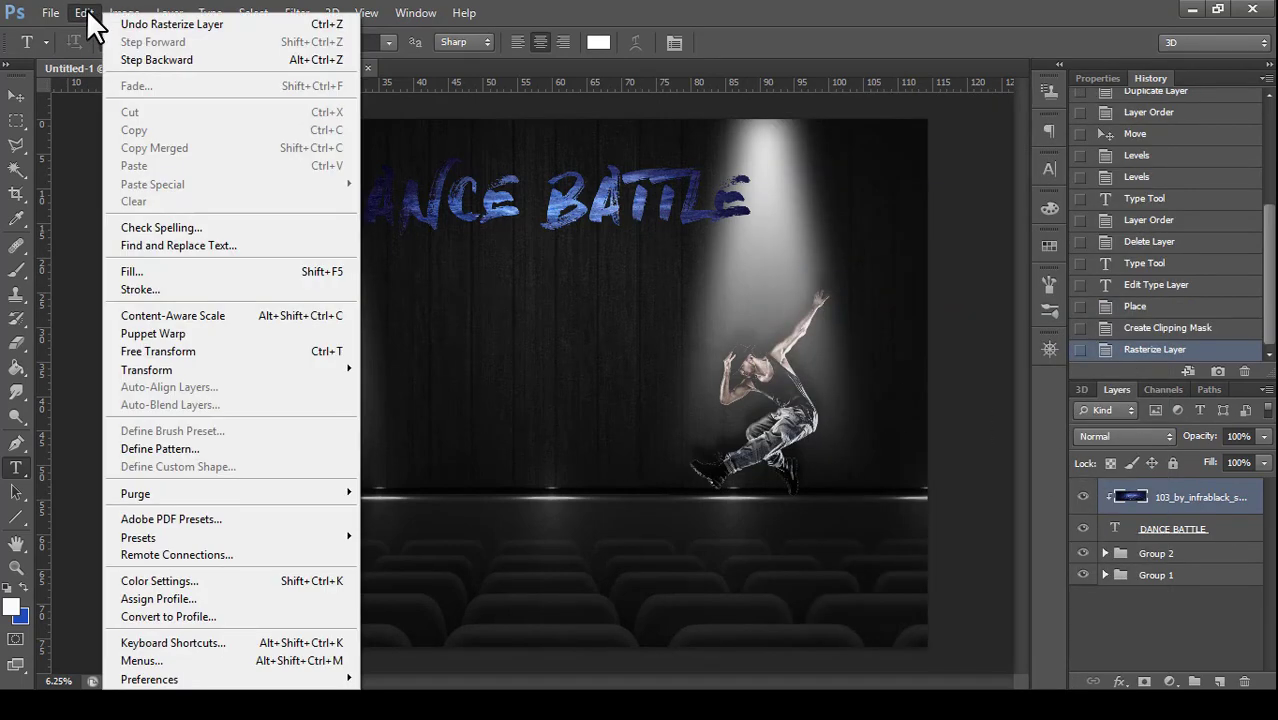
mouse_move(152, 60)
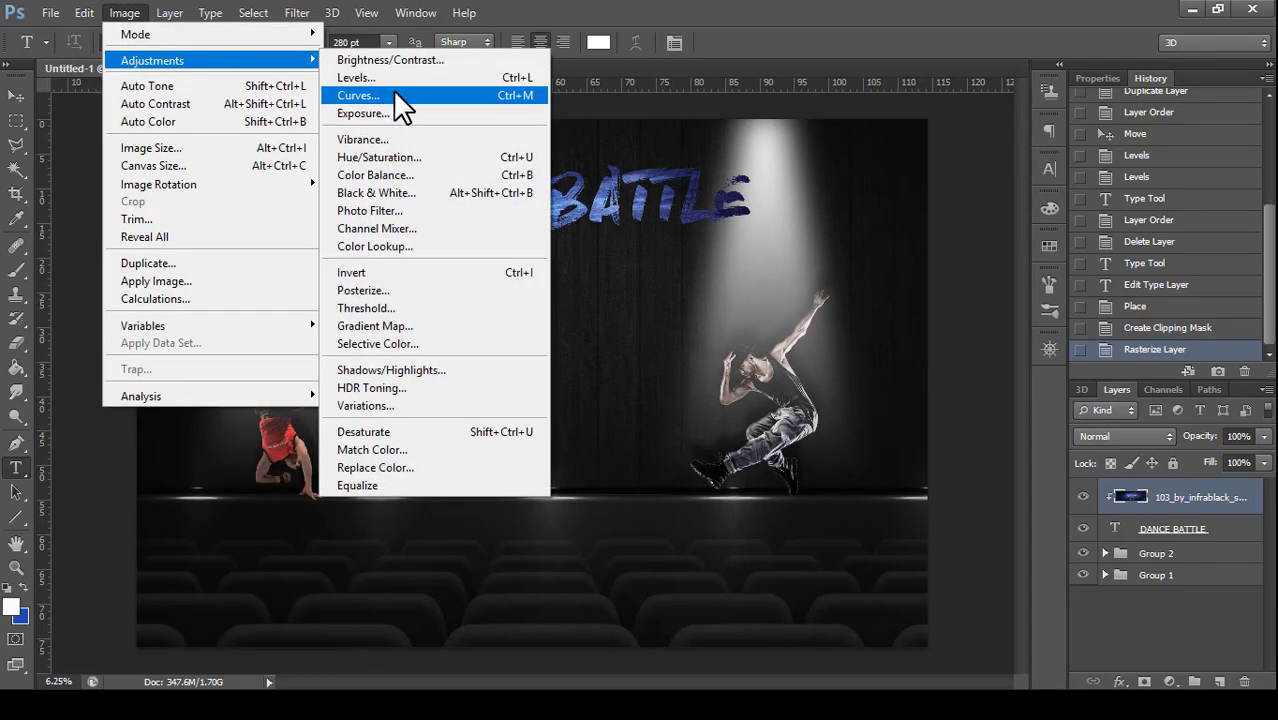
- Apply Hue/Saturation of about -86 hue and +100 saturation to turn the title vivid green
left_click(416, 155)
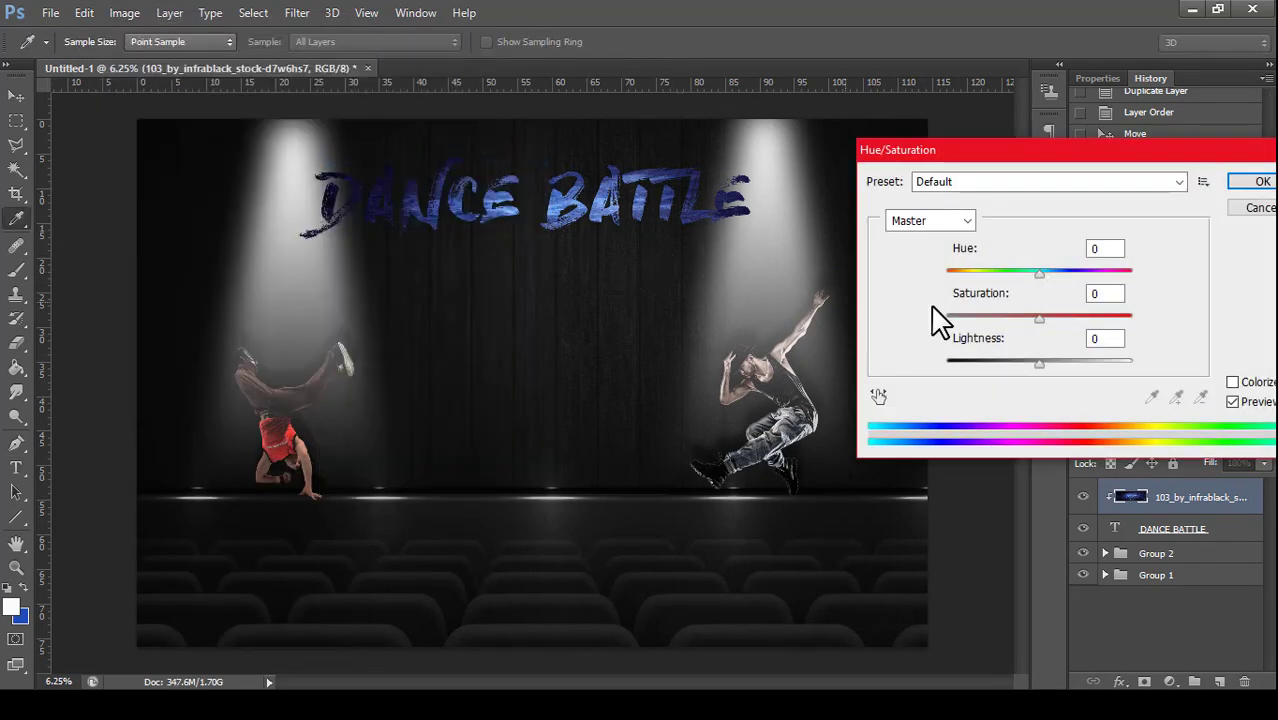
left_click_drag(1040, 276, 978, 279)
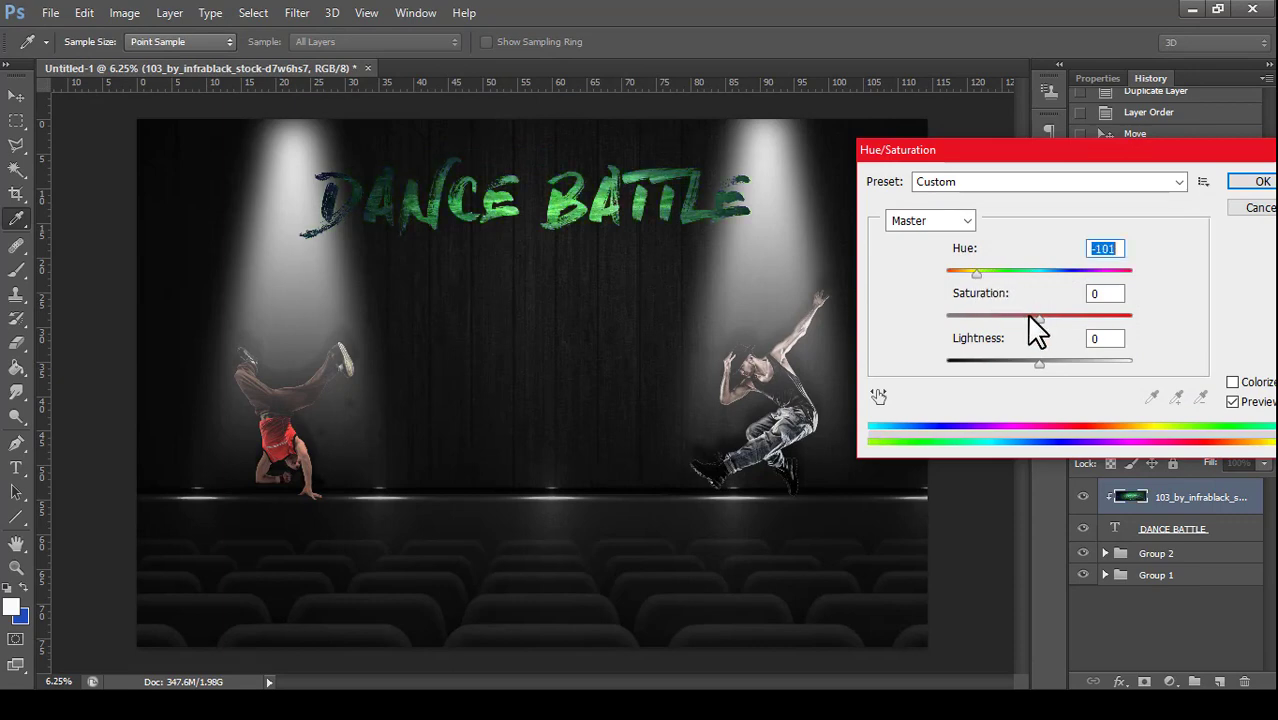
left_click_drag(1040, 320, 1226, 330)
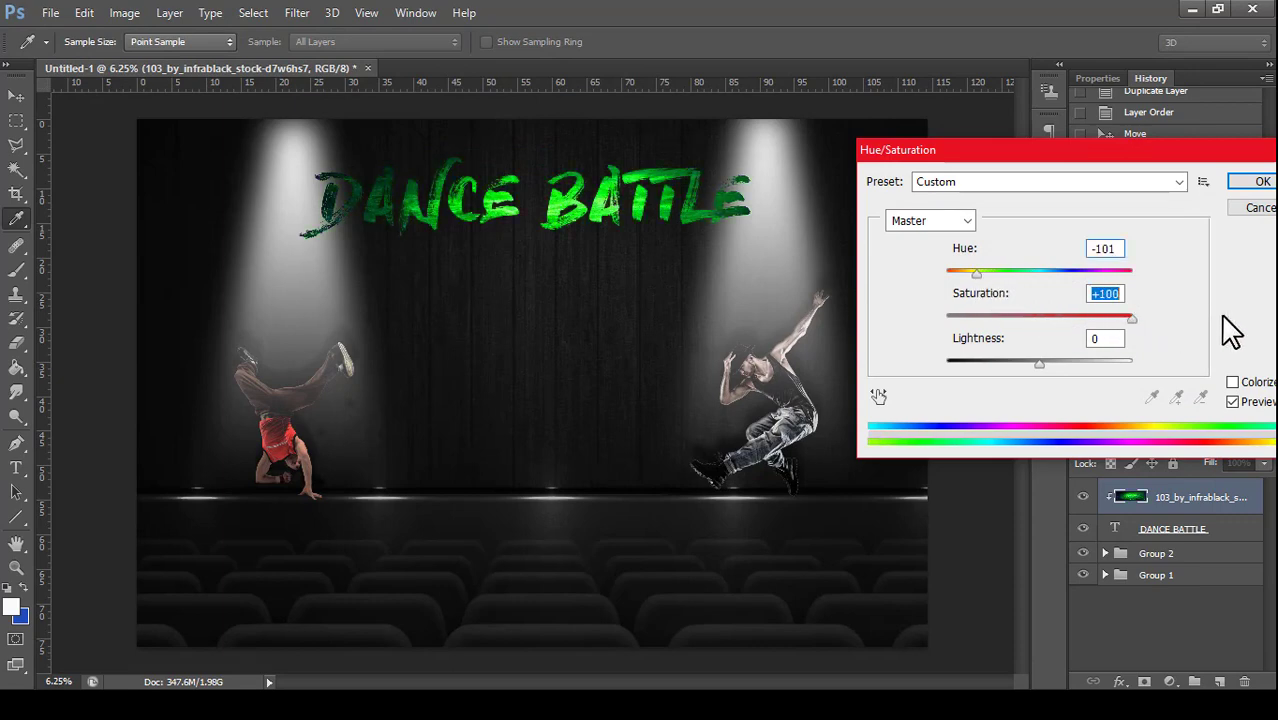
mouse_move(1128, 319)
left_mouse_down()
mouse_move(1112, 320)
mouse_move(1150, 328)
left_mouse_up()
mouse_move(988, 279)
left_mouse_down()
mouse_move(948, 280)
mouse_move(979, 277)
mouse_move(990, 292)
left_mouse_up()
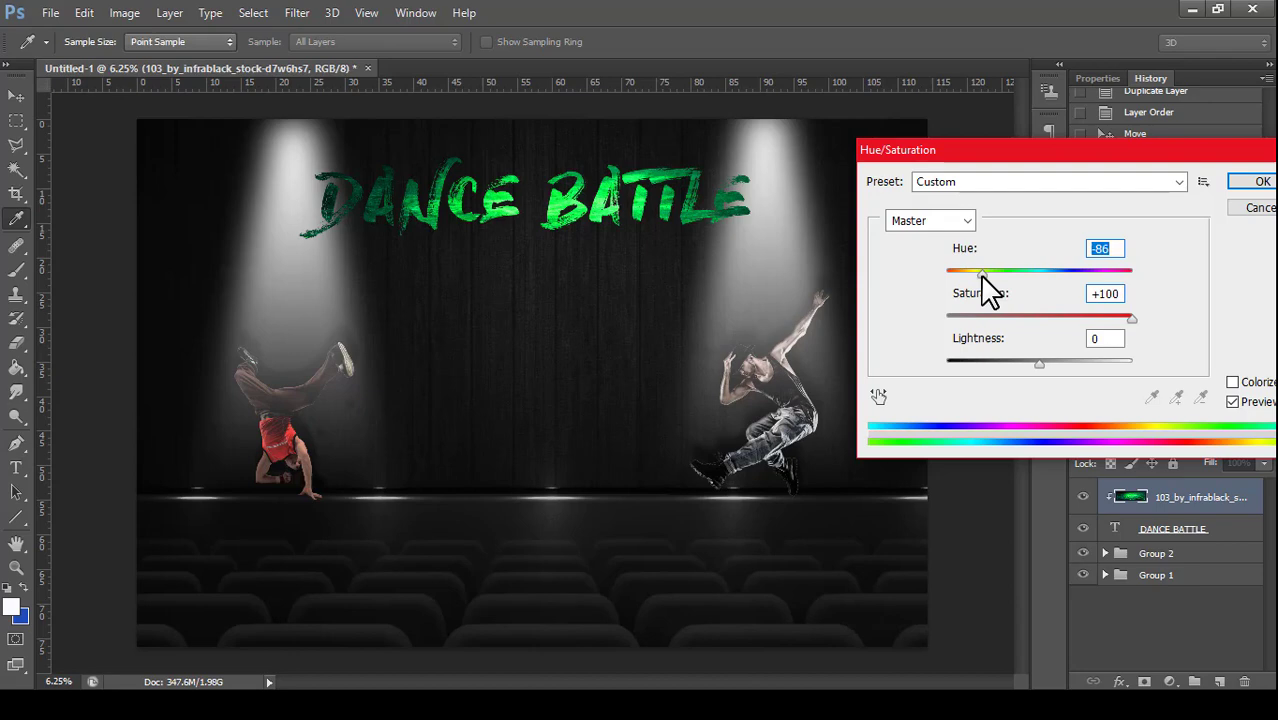
left_click(1258, 182)
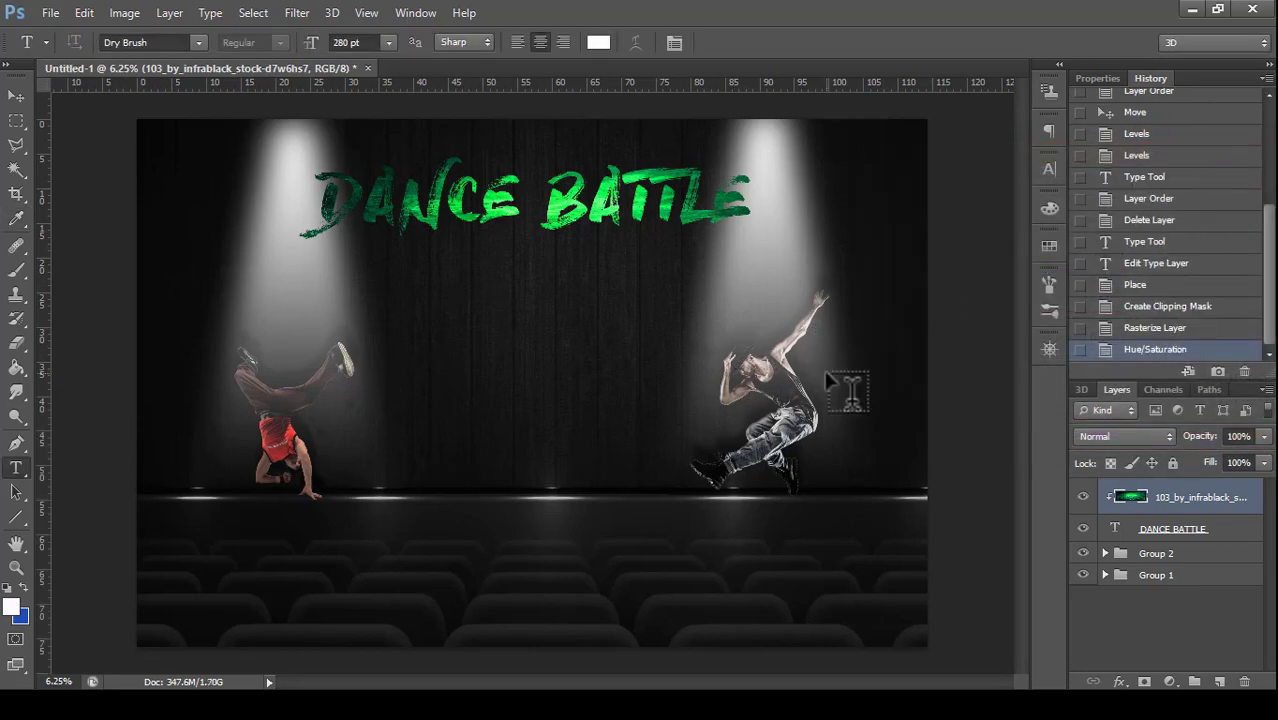
- Add a Brightness/Contrast adjustment layer above Group 1 at brightness -18, contrast -16
left_click(1168, 554)
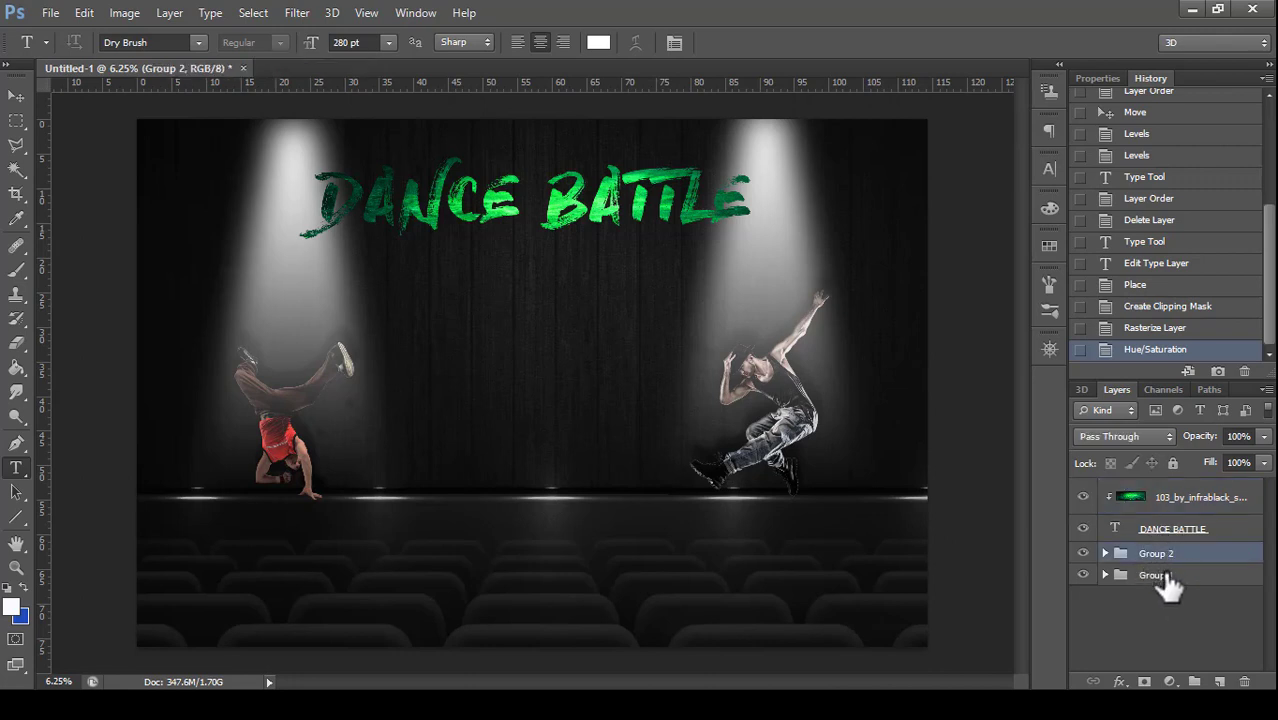
left_click(1165, 576)
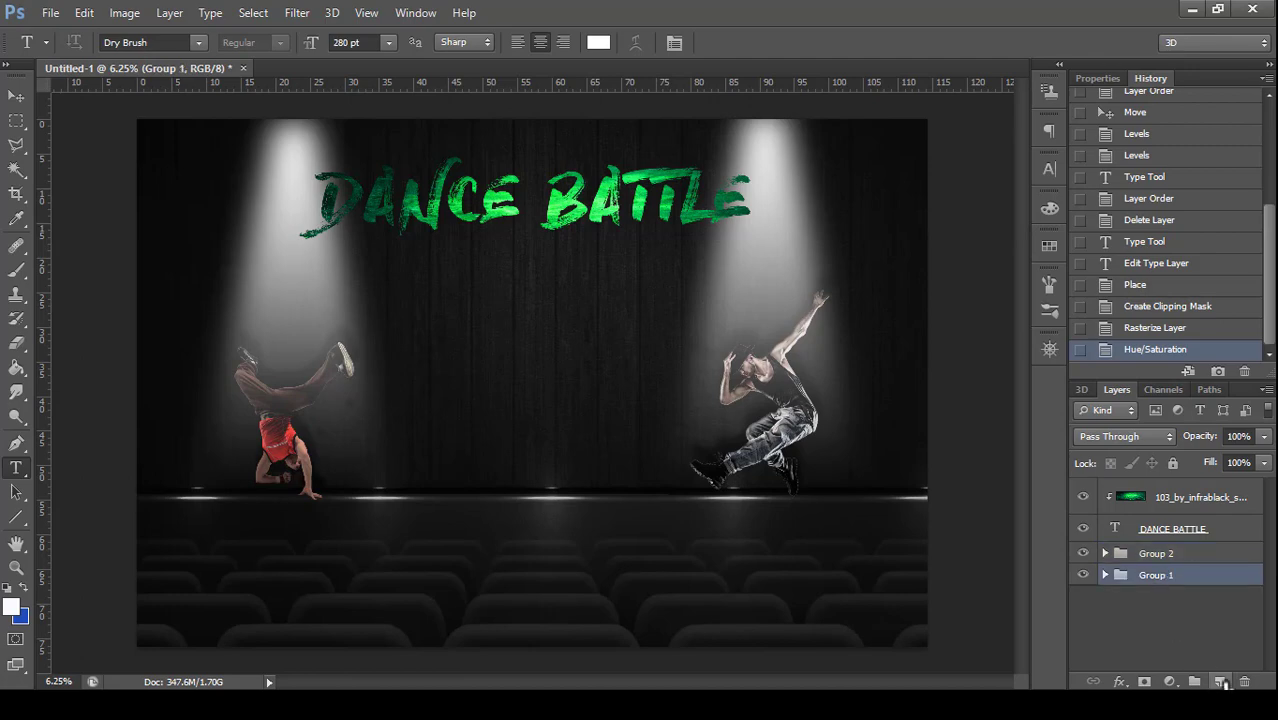
left_click(1169, 681)
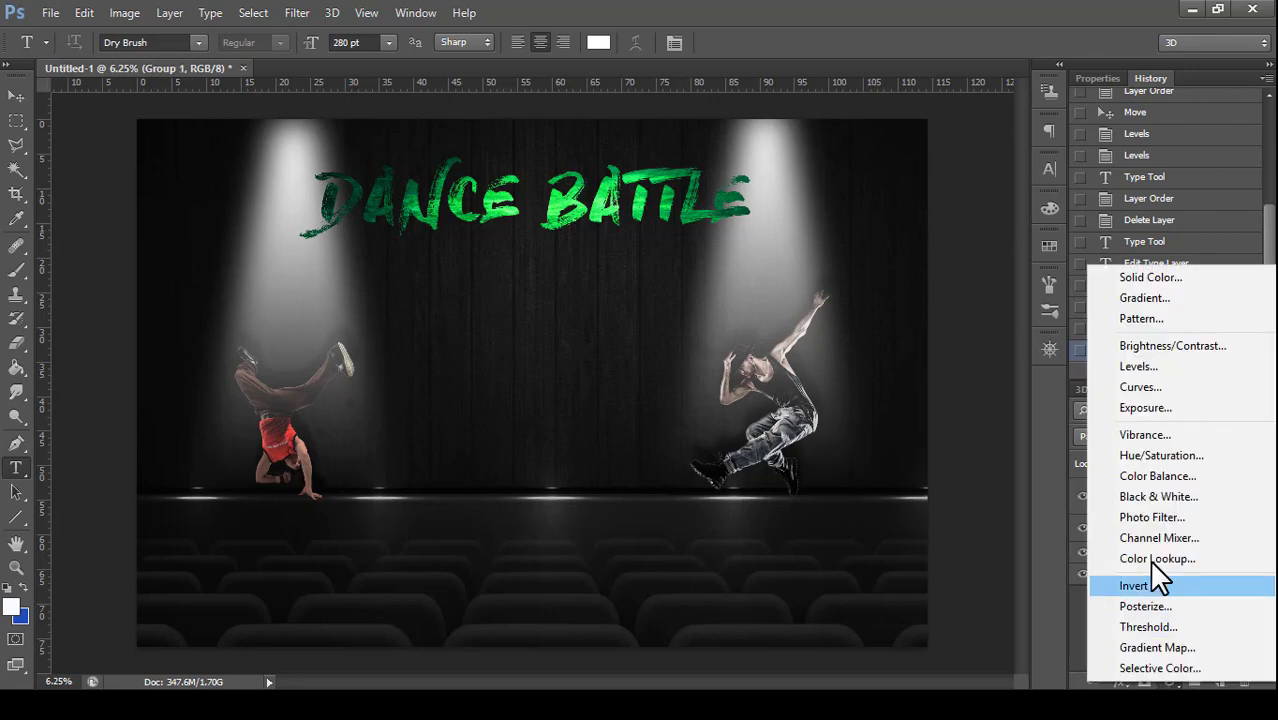
left_click(1172, 346)
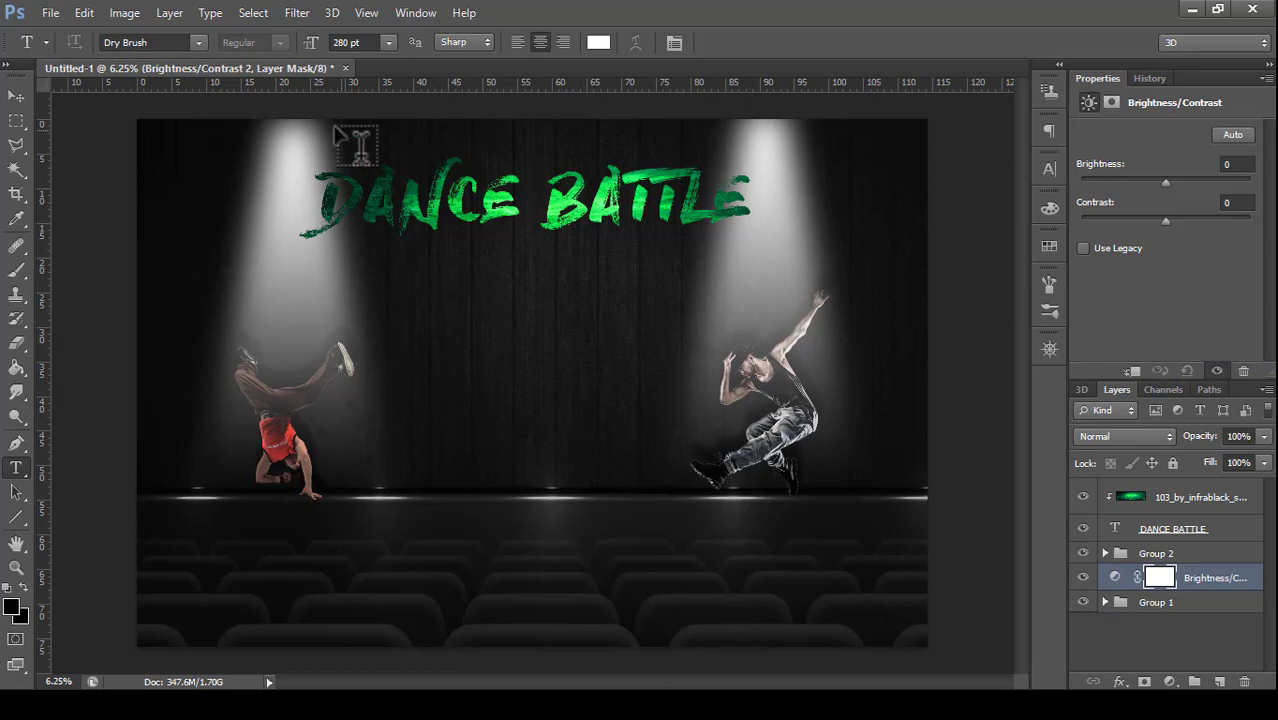
left_click_drag(1165, 179, 1118, 180)
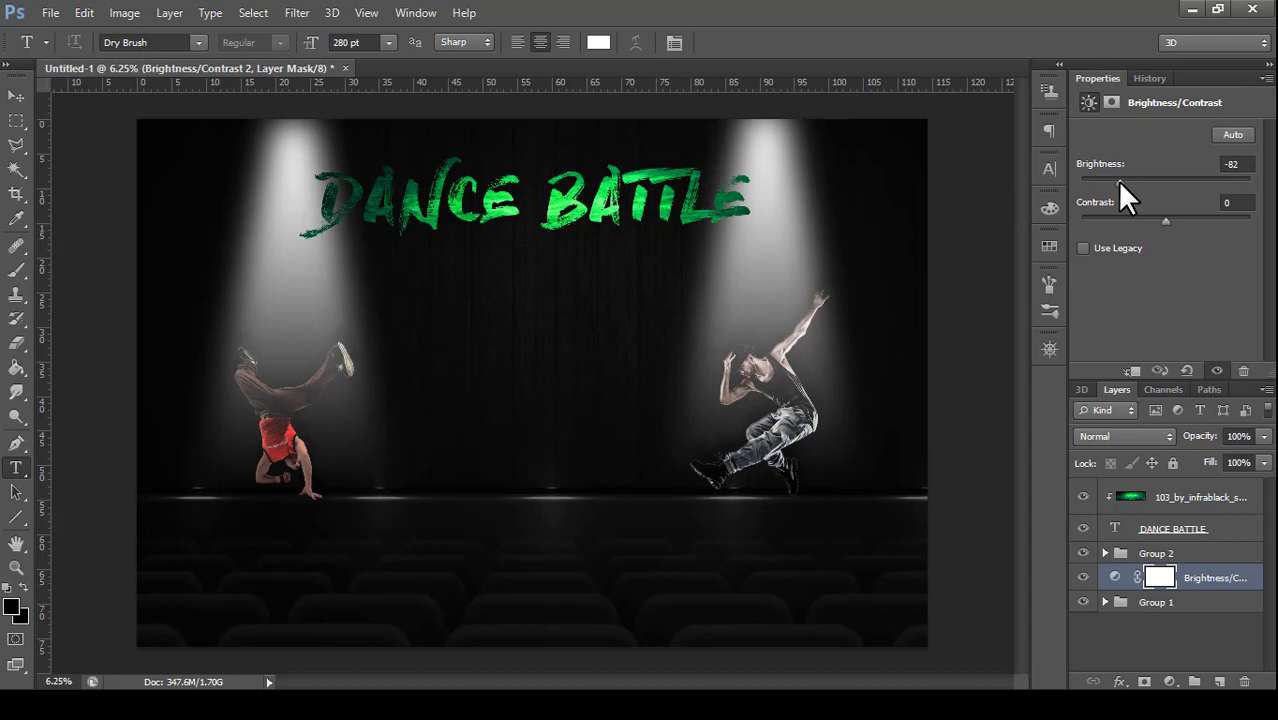
left_click_drag(1118, 181, 1140, 181)
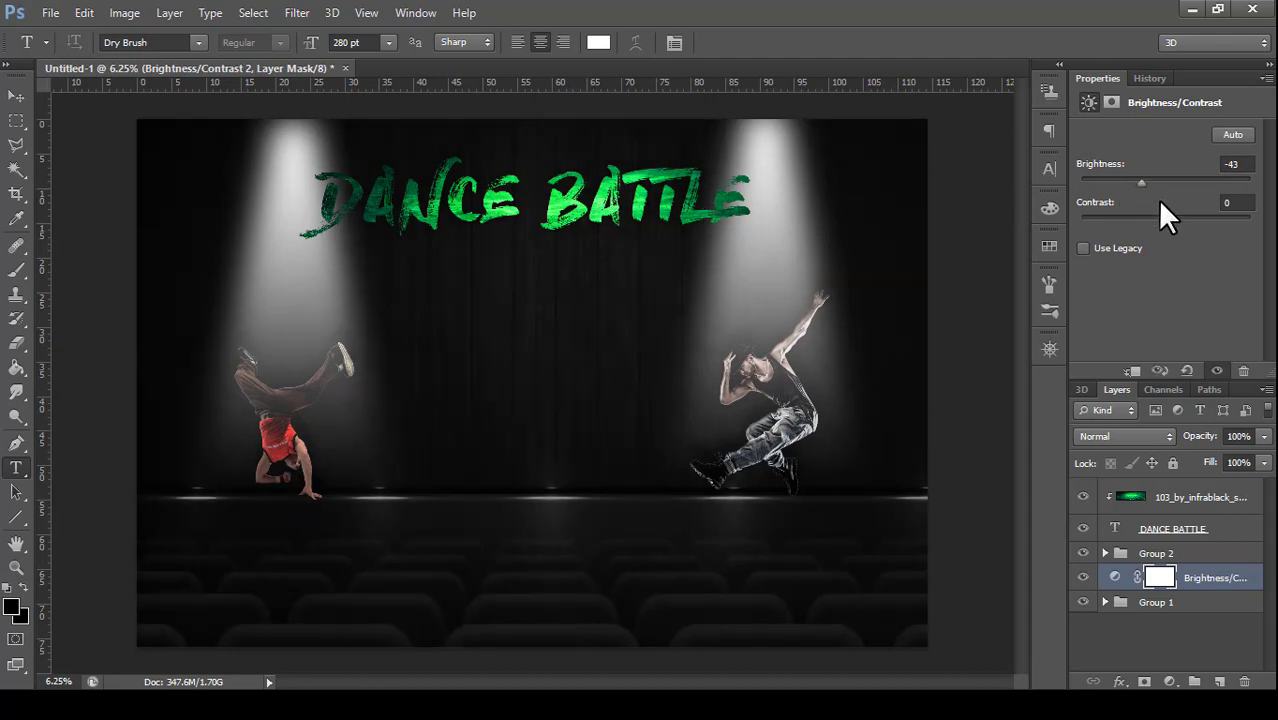
mouse_move(1210, 222)
left_mouse_down()
mouse_move(1244, 222)
mouse_move(1139, 218)
left_mouse_up()
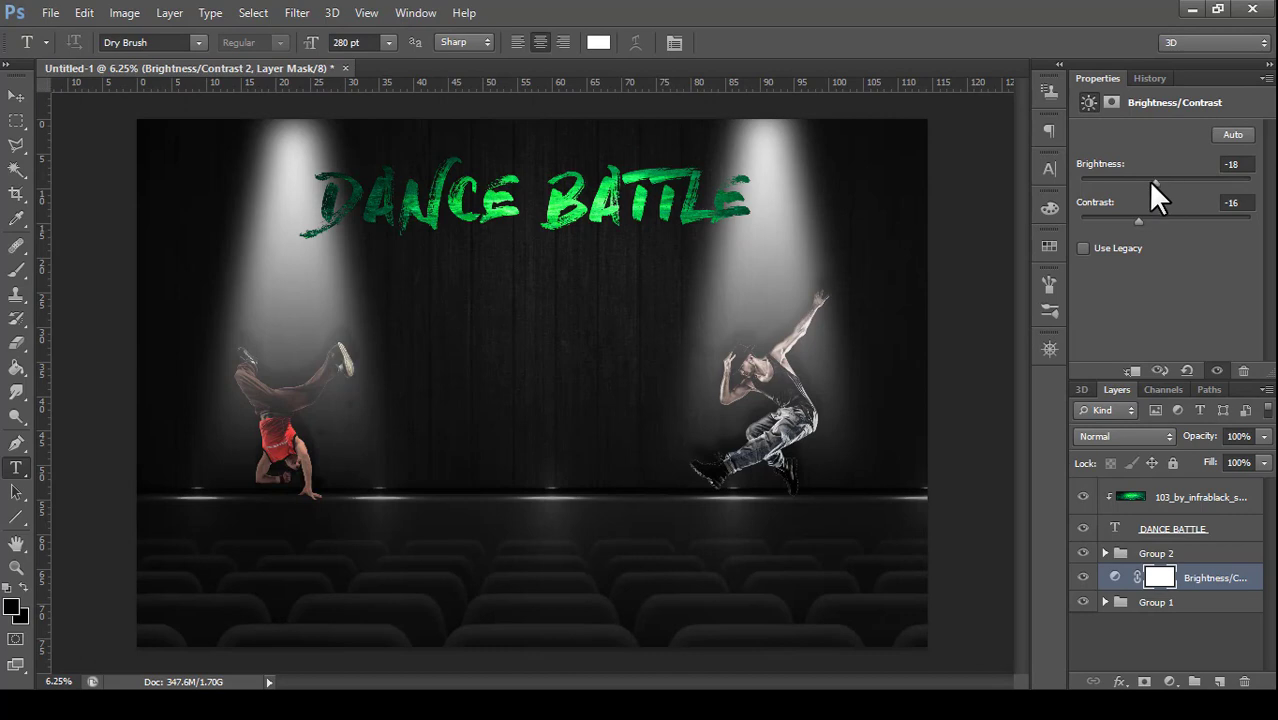
left_click(1195, 553)
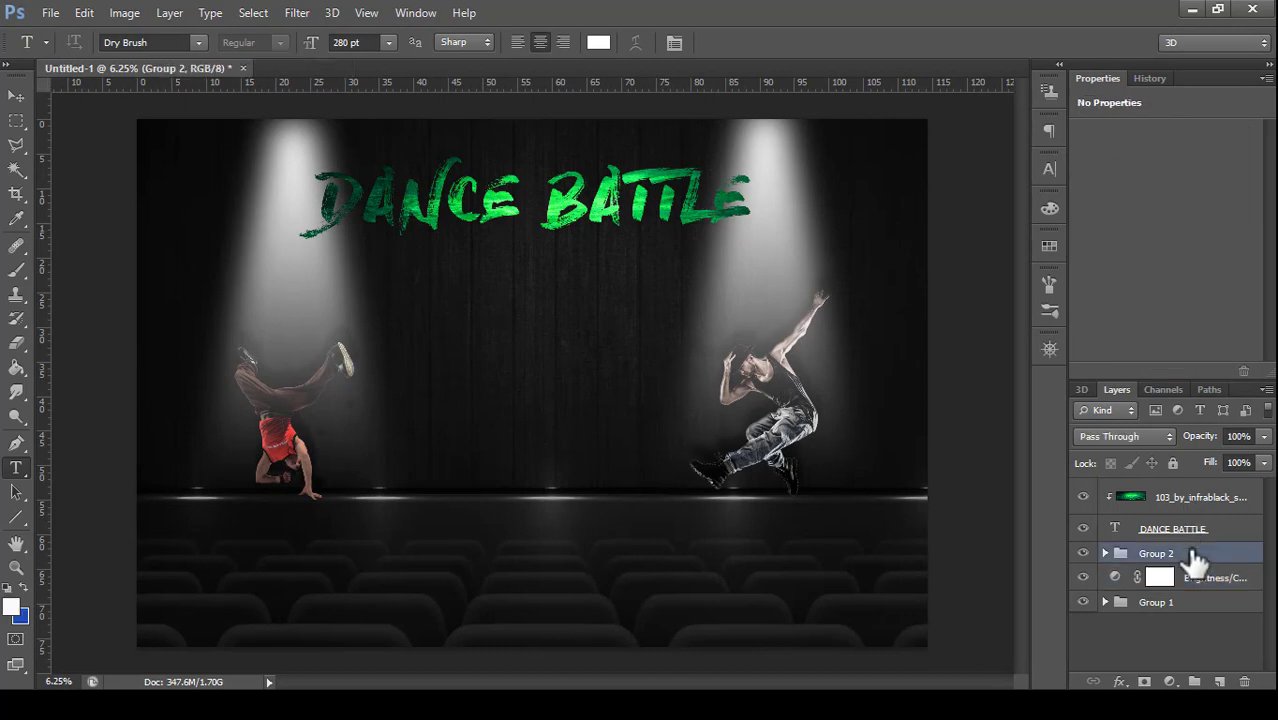
- Add a Brightness/Contrast adjustment layer above Group 2 at brightness -28, contrast -2
left_click(1219, 682)
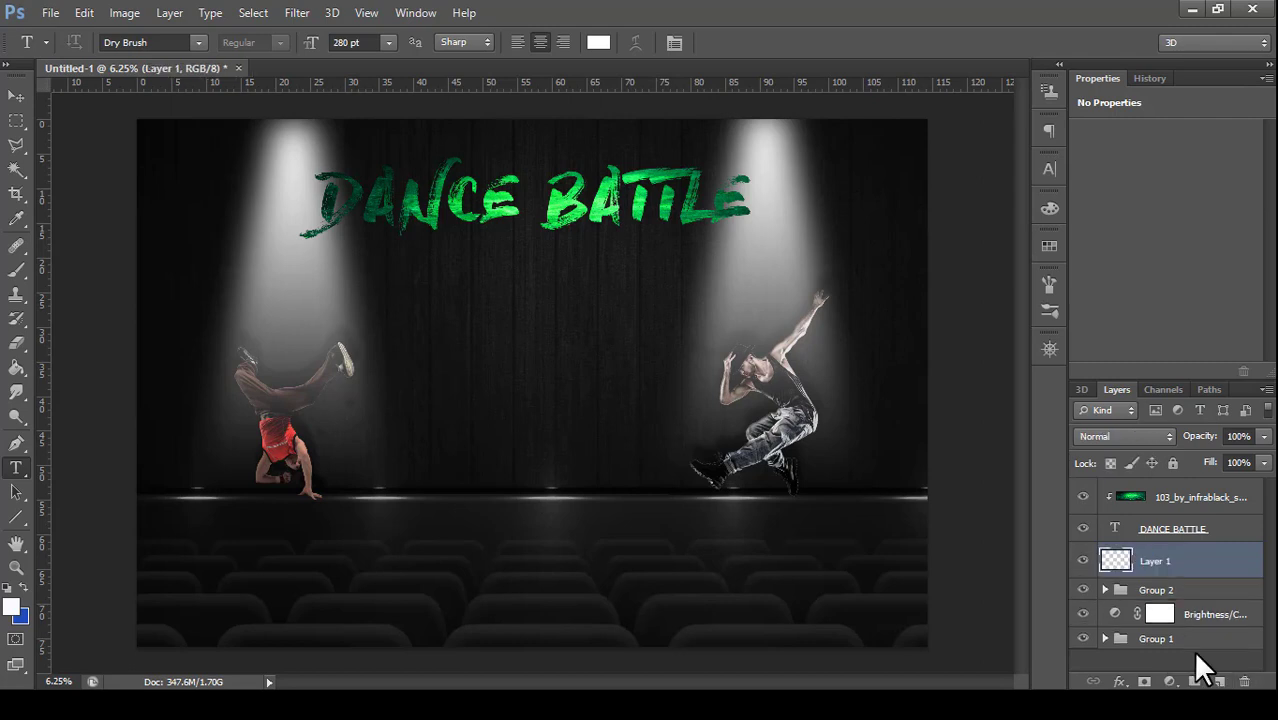
left_click(1170, 682)
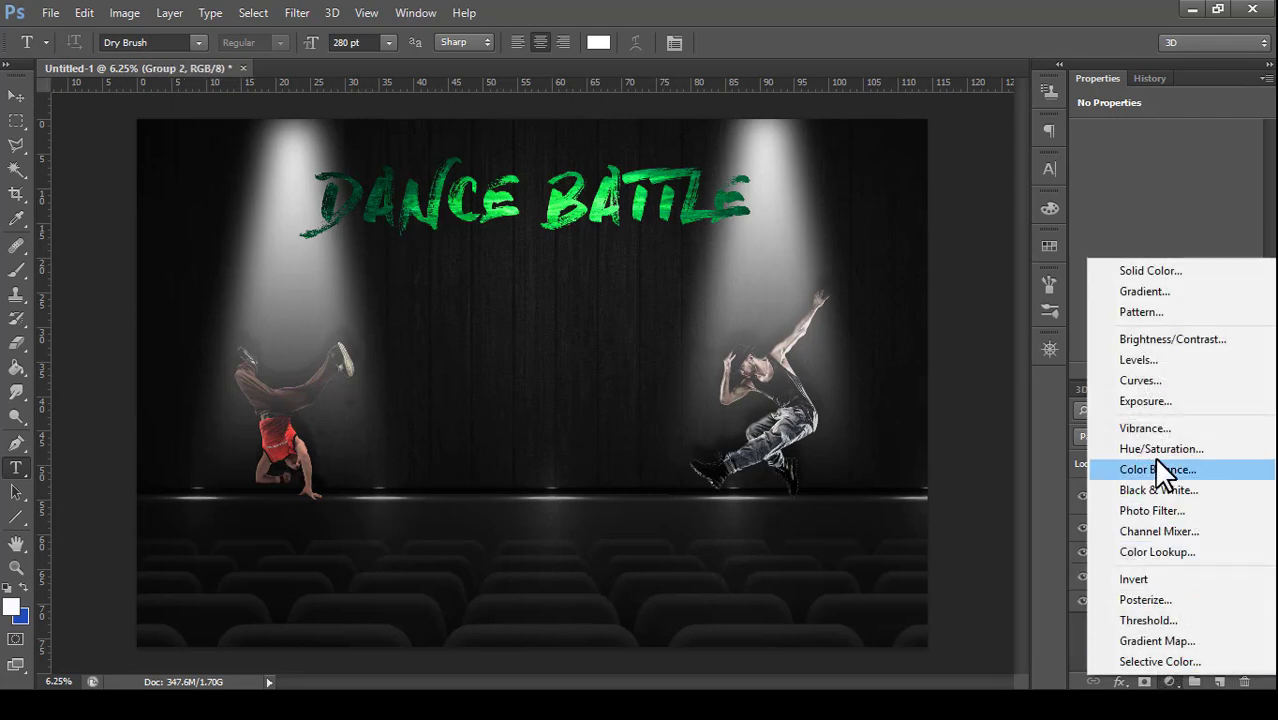
left_click(1172, 340)
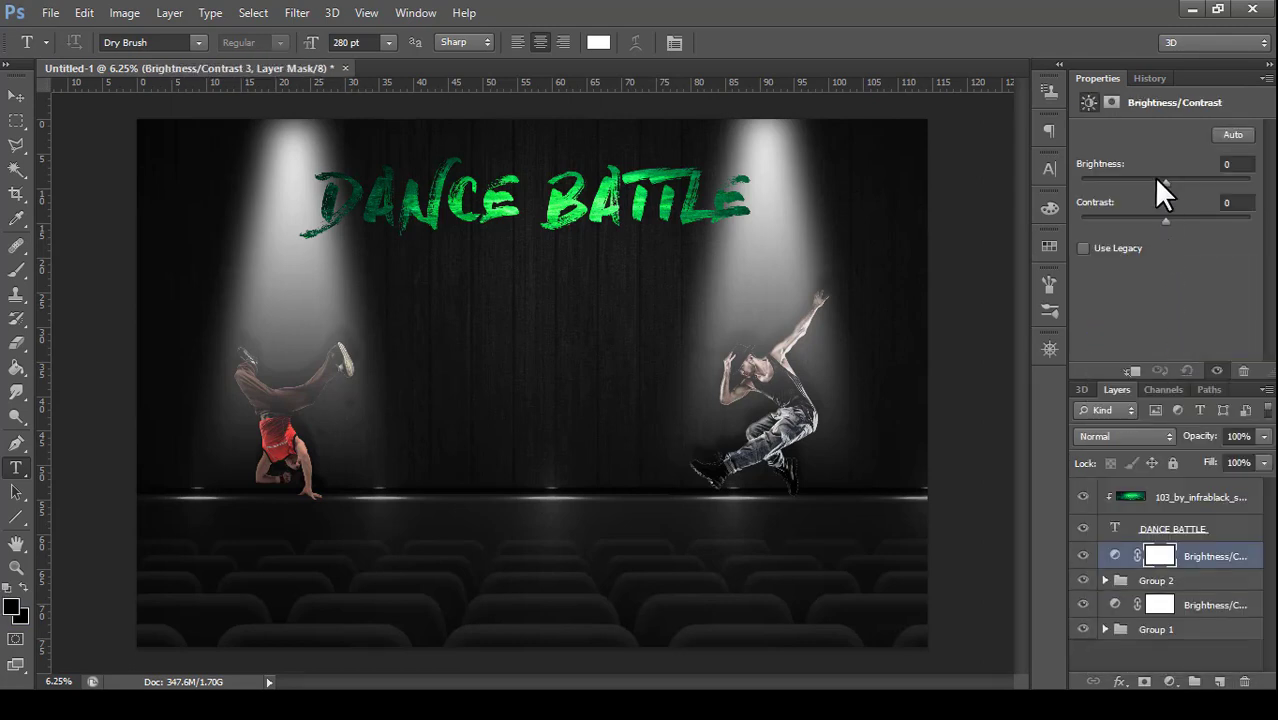
left_click_drag(1155, 180, 1131, 181)
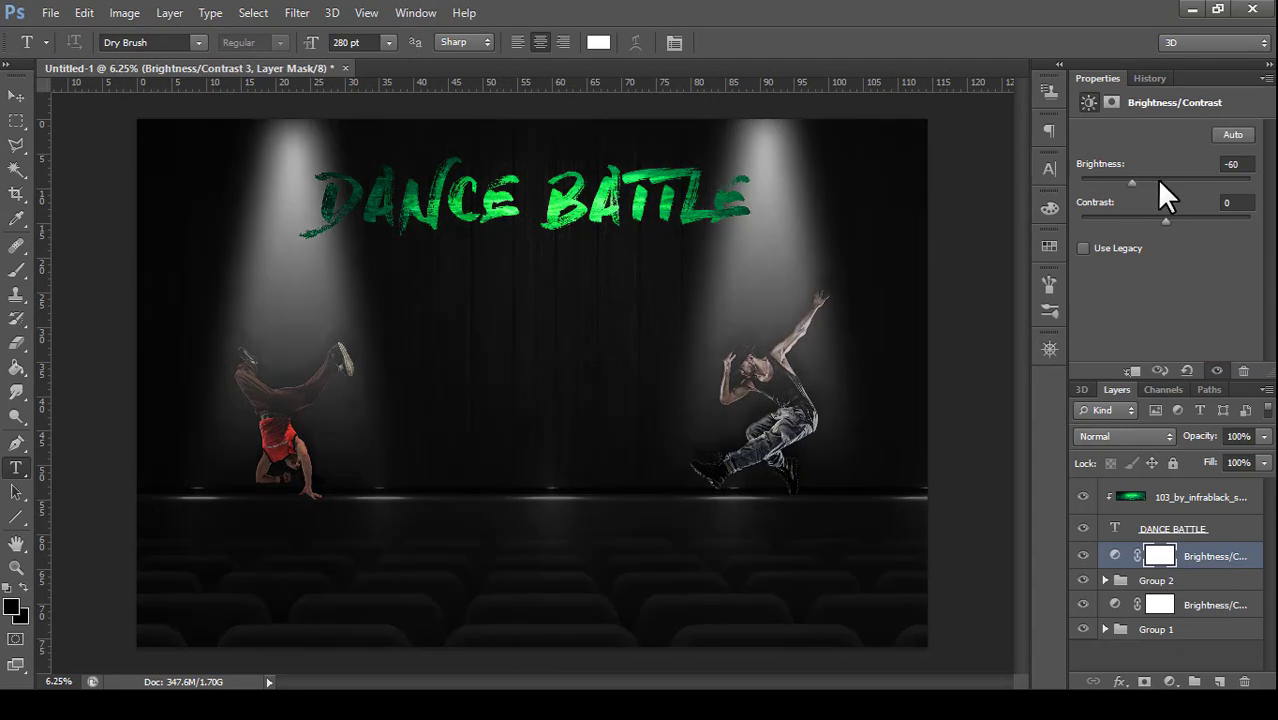
mouse_move(1156, 180)
left_mouse_down()
mouse_move(1171, 179)
mouse_move(1150, 181)
left_mouse_up()
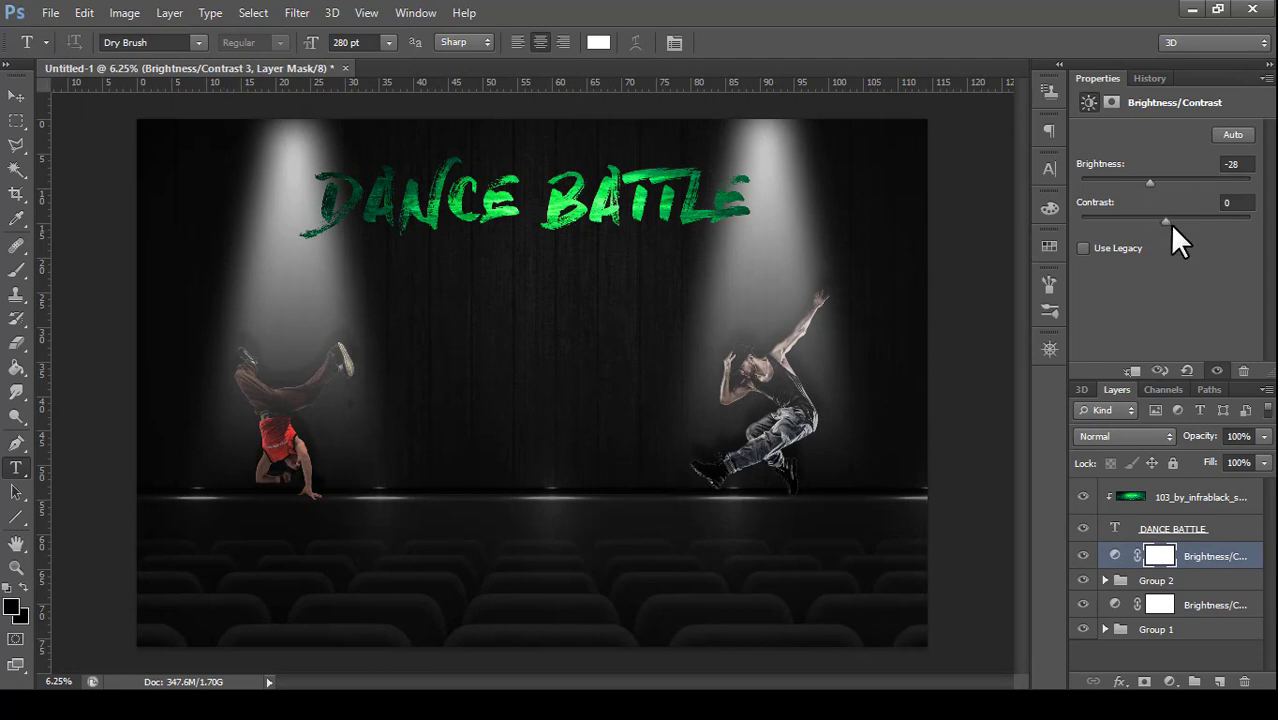
mouse_move(1171, 223)
left_mouse_down()
mouse_move(1232, 214)
mouse_move(1142, 222)
mouse_move(1163, 222)
left_mouse_up()
- Darken the Gradient Fill 1 spotlight layer in Group 2 with brightness -150 and contrast 100
left_click(1125, 583)
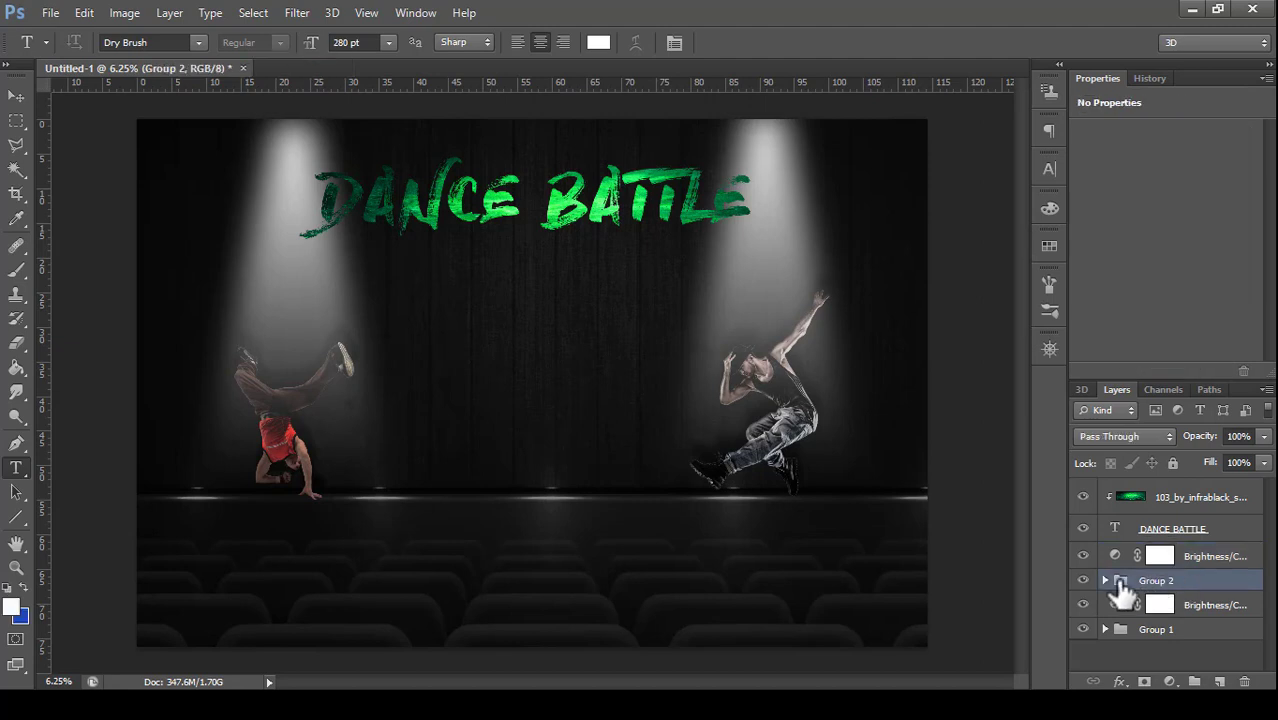
left_click(1105, 581)
left_click(1199, 613)
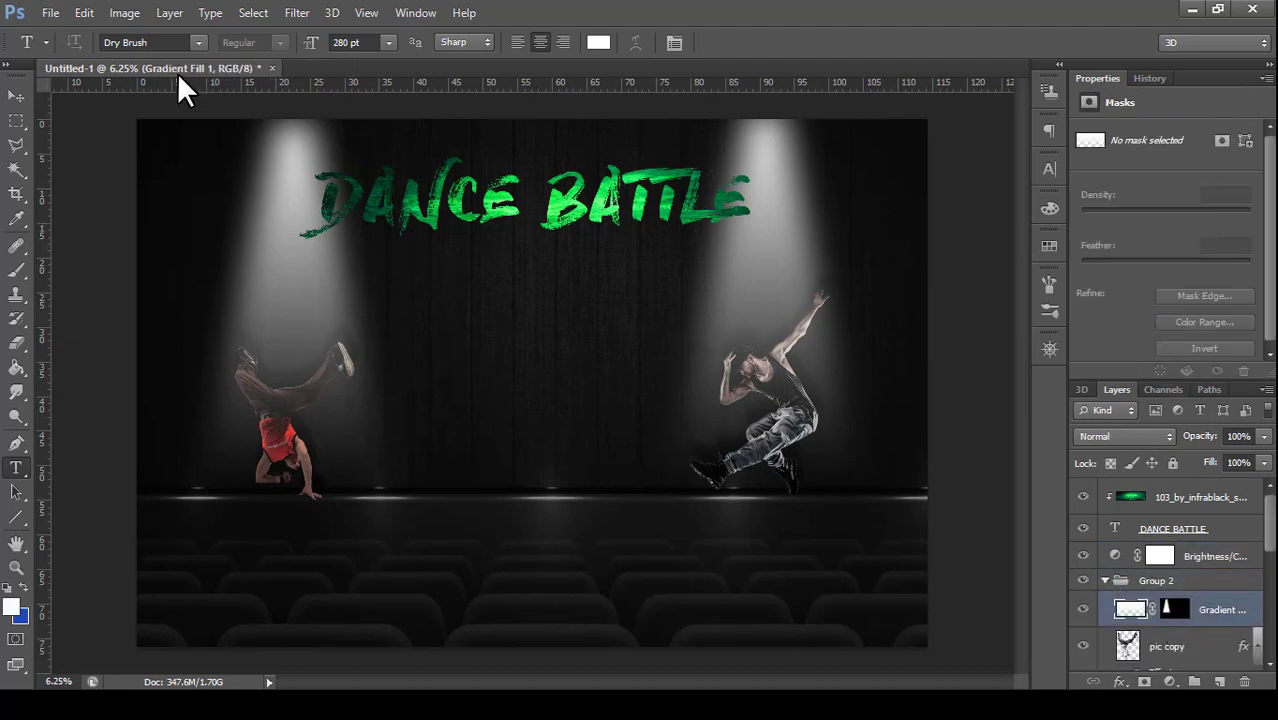
left_click(123, 13)
mouse_move(160, 90)
left_click(378, 54)
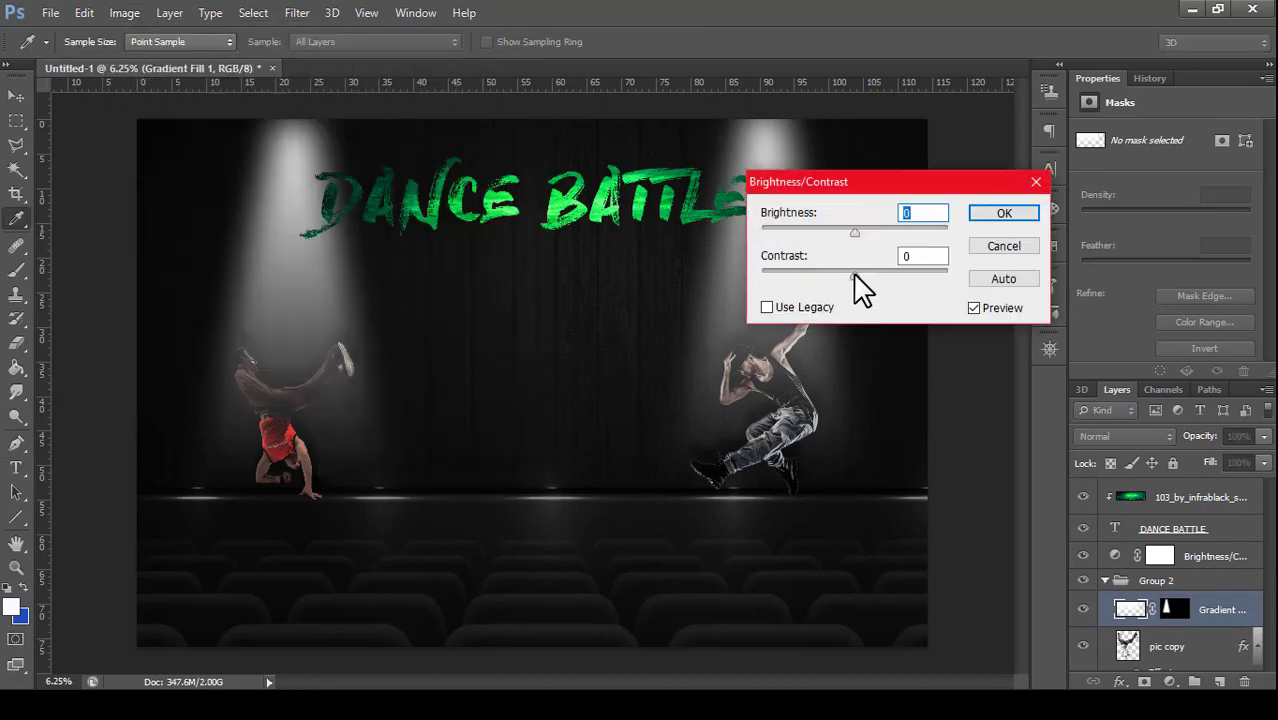
left_click_drag(854, 274, 950, 272)
left_click_drag(854, 232, 763, 241)
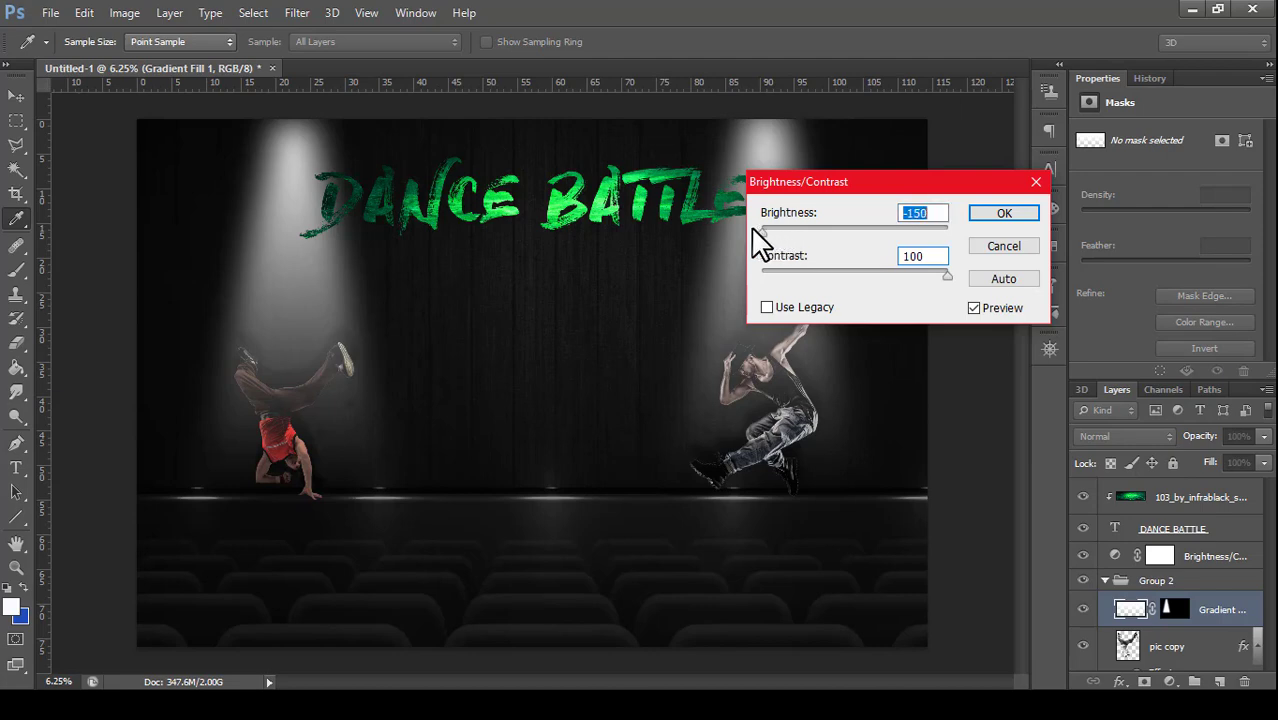
left_click(990, 215)
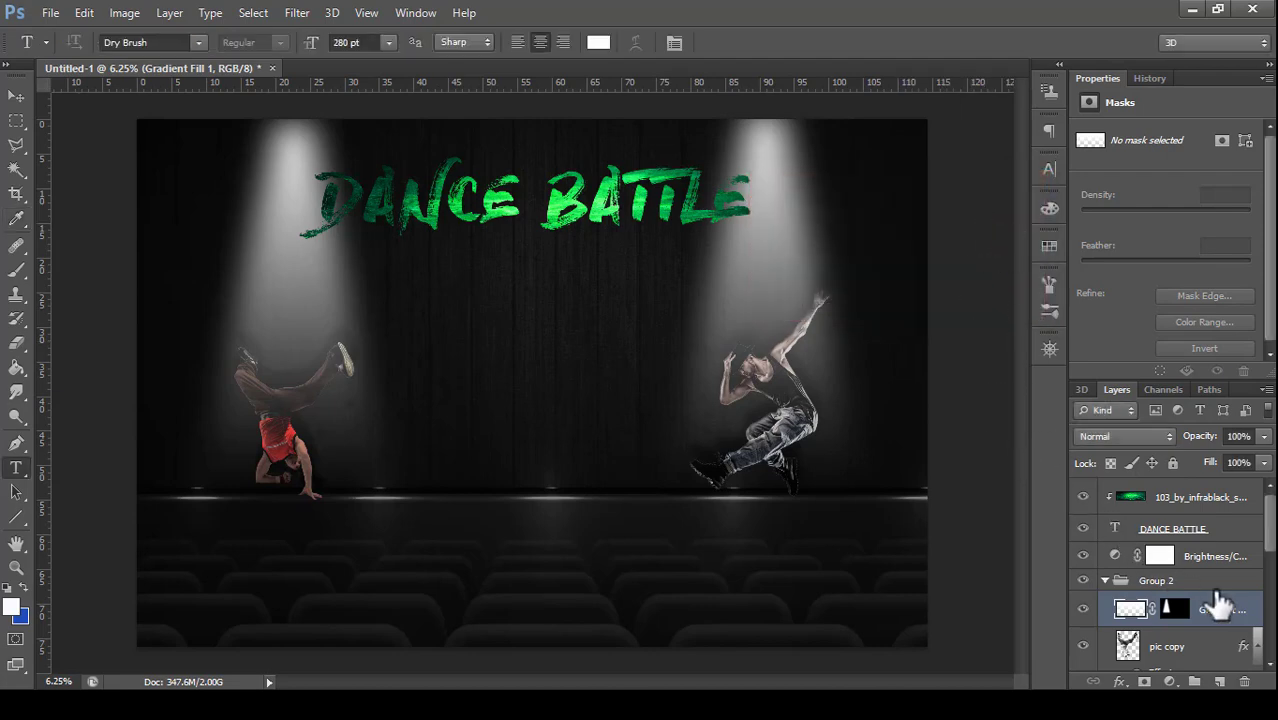
left_click(1175, 609)
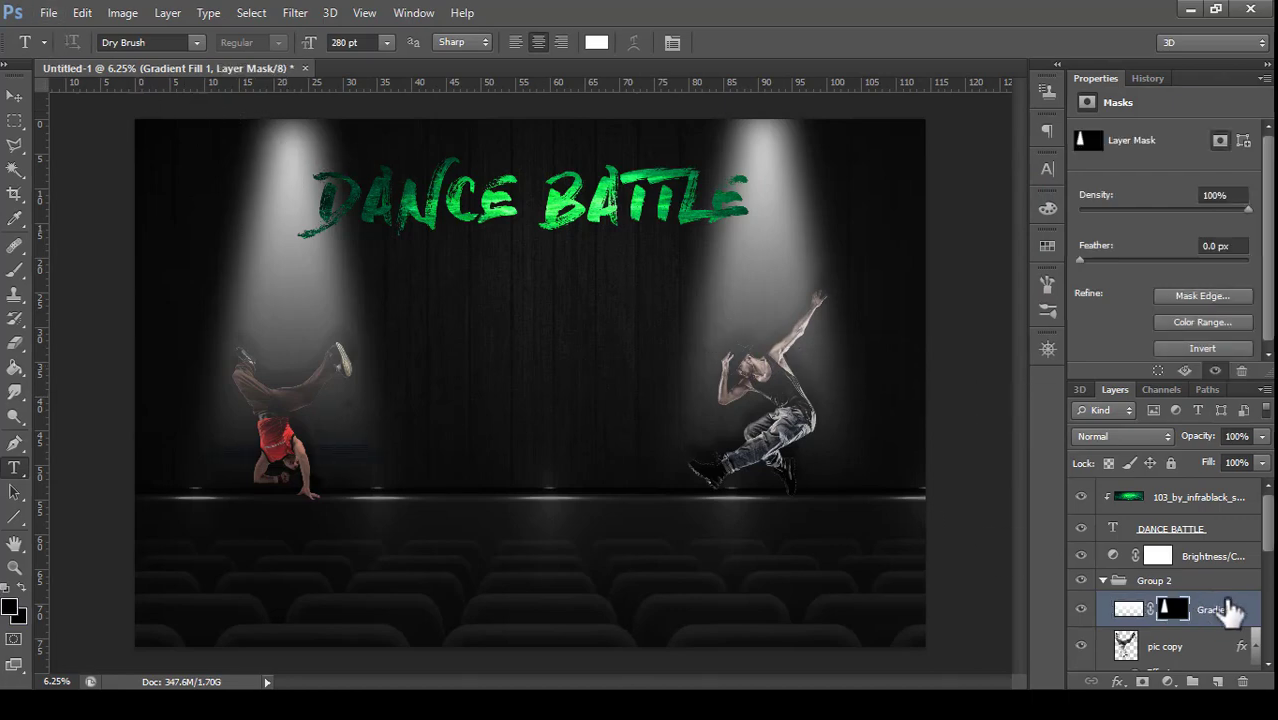
- Save the poster in JPEG format under the file name DB
left_click(60, 12)
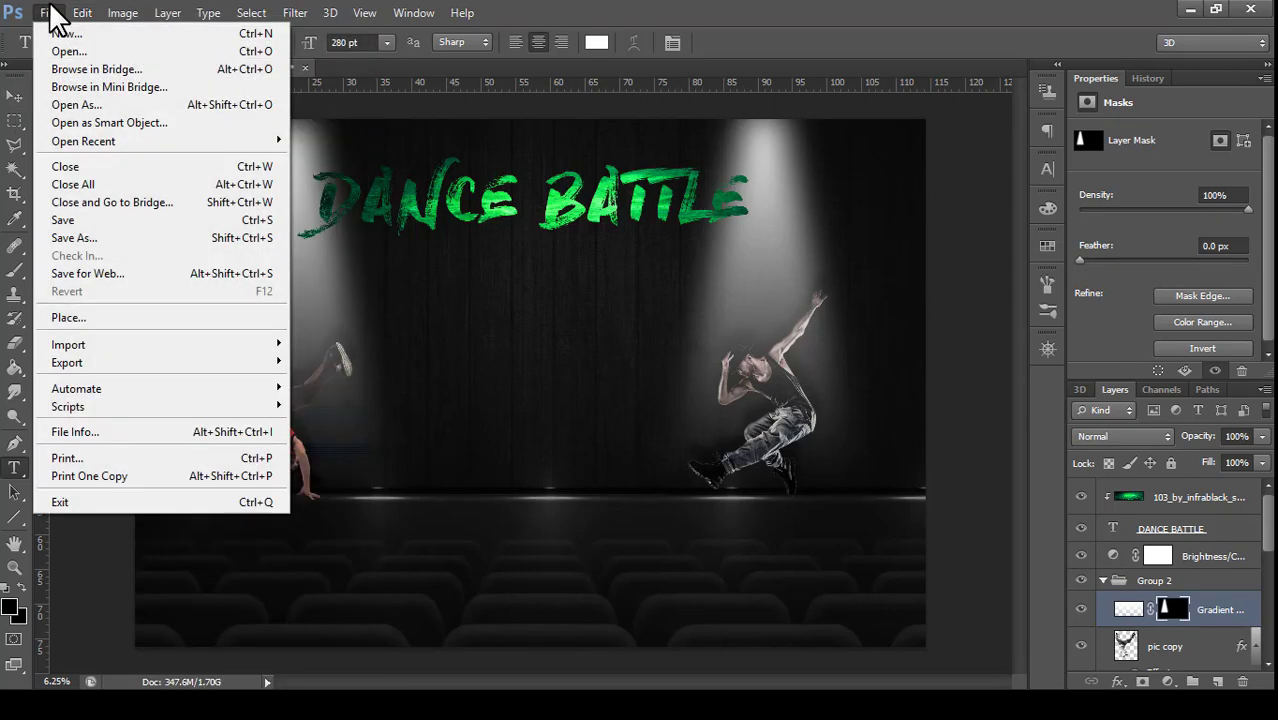
left_click(82, 240)
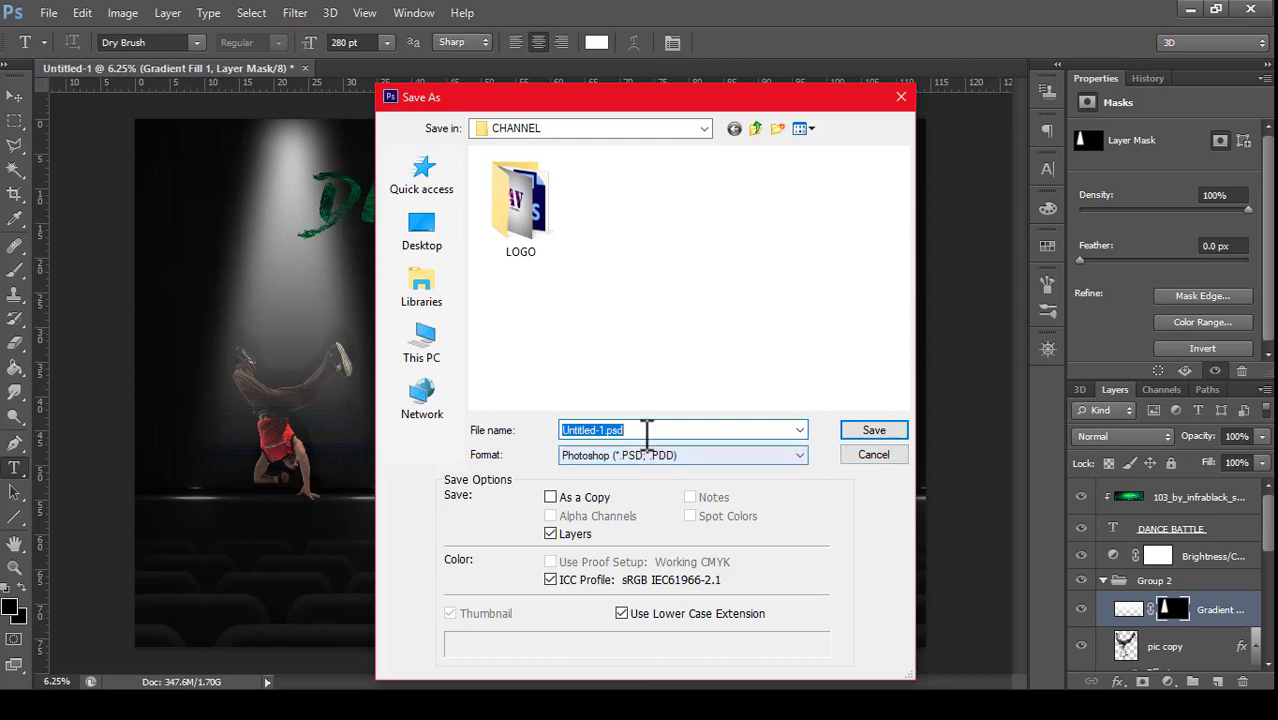
key("BackSpace")
type("DB")
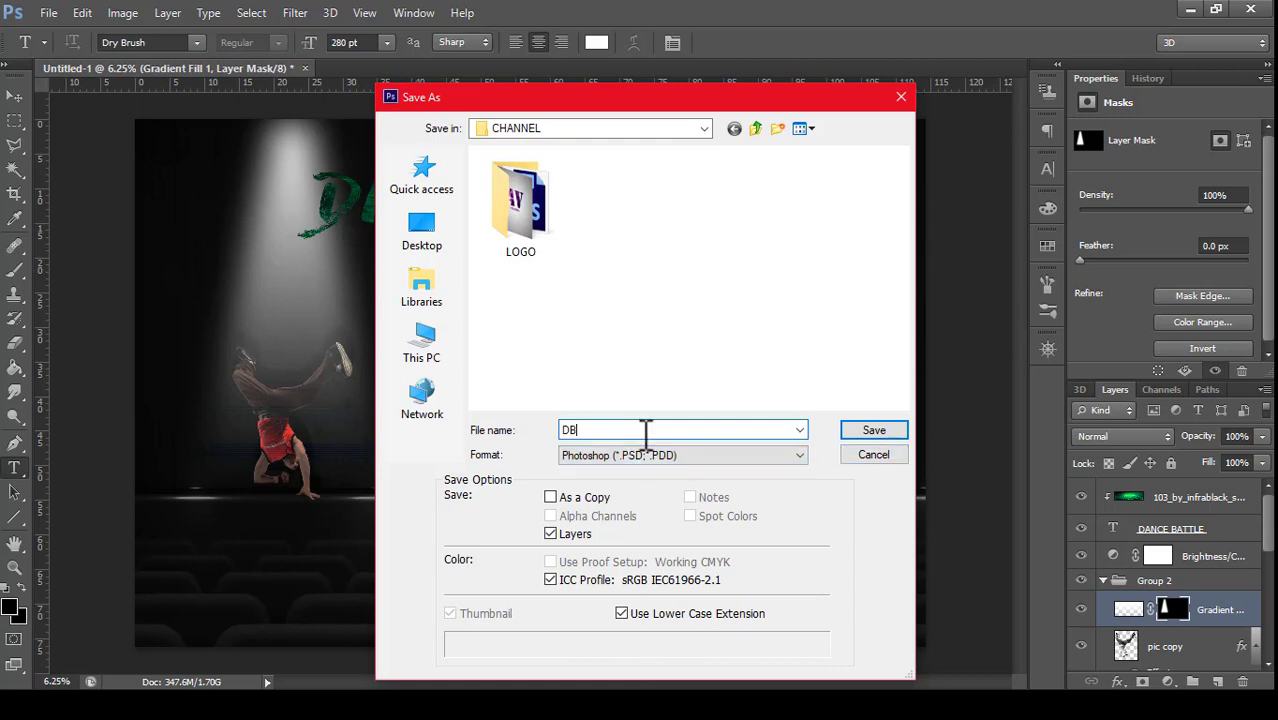
left_click(700, 455)
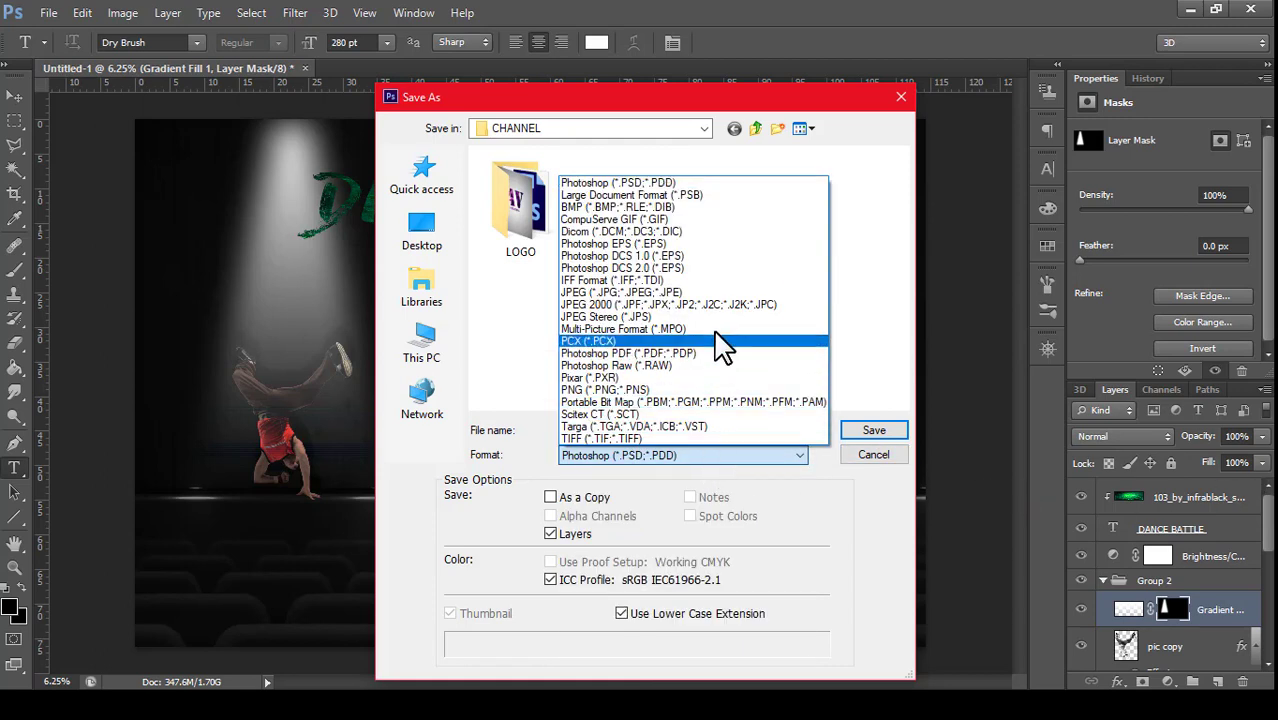
left_click(715, 292)
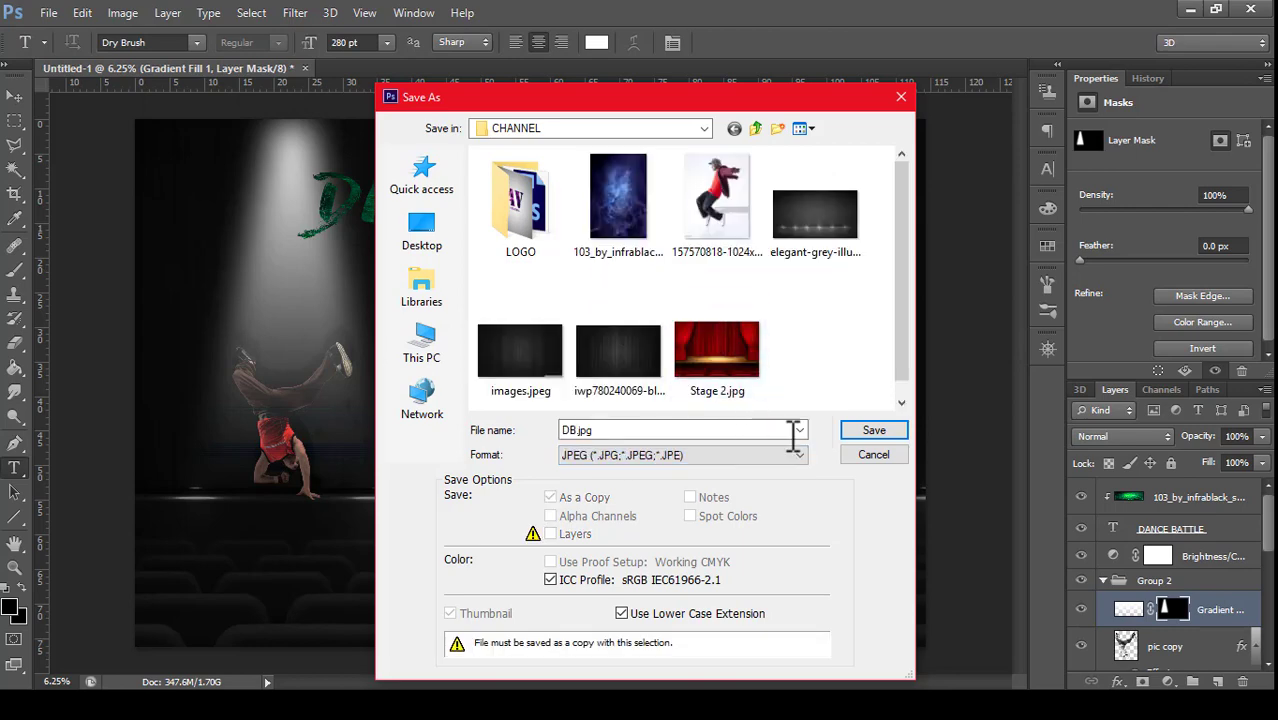
left_click(884, 434)
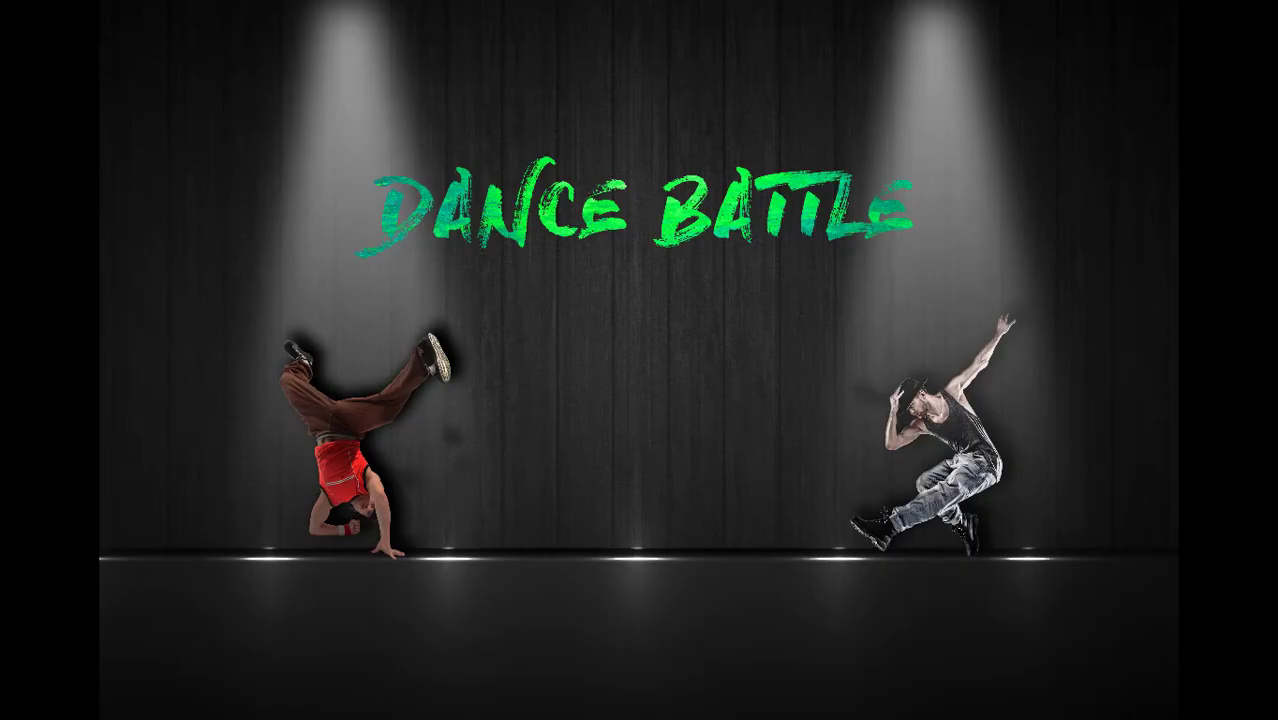